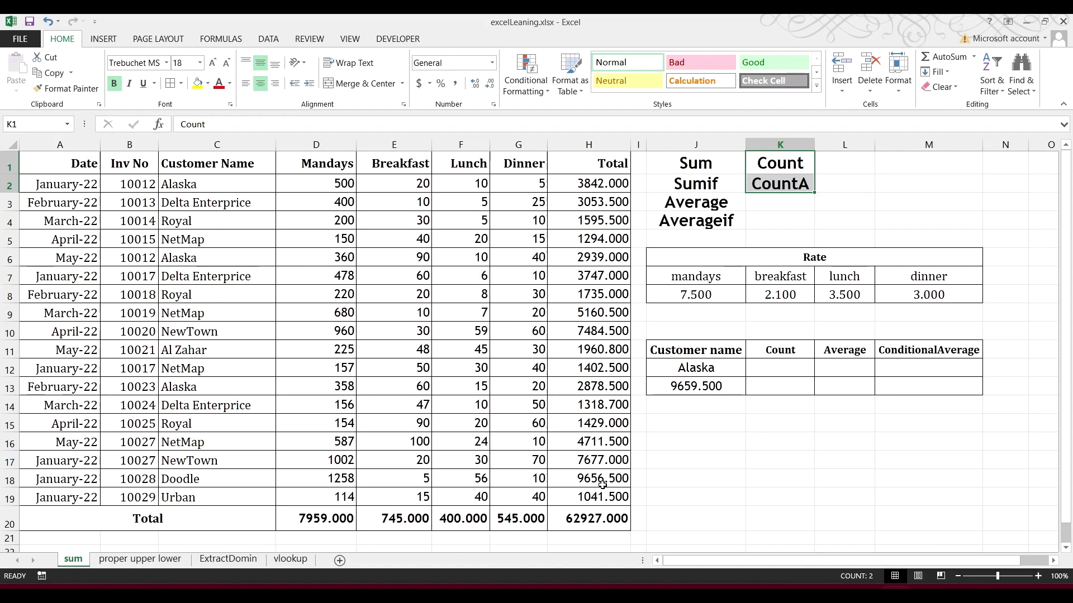
Review the worked function examples on the sum, proper upper lower, ExtractDomin and vlookup sheets.
{"action": "left_click", "coordinate": [605, 516]}
{"action": "left_click", "coordinate": [719, 384]}
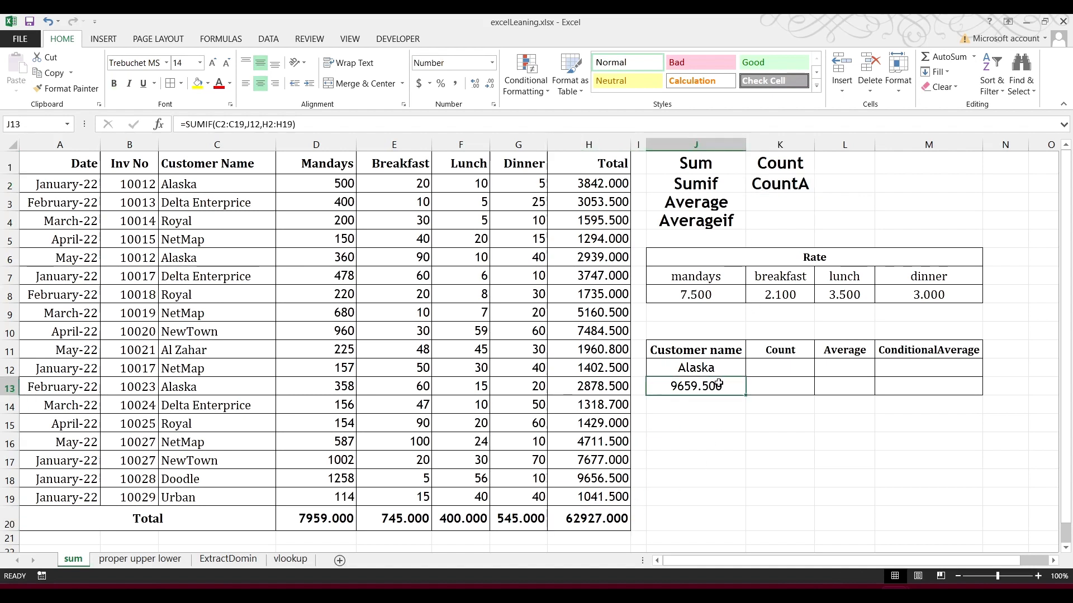
{"action": "left_click", "coordinate": [140, 559]}
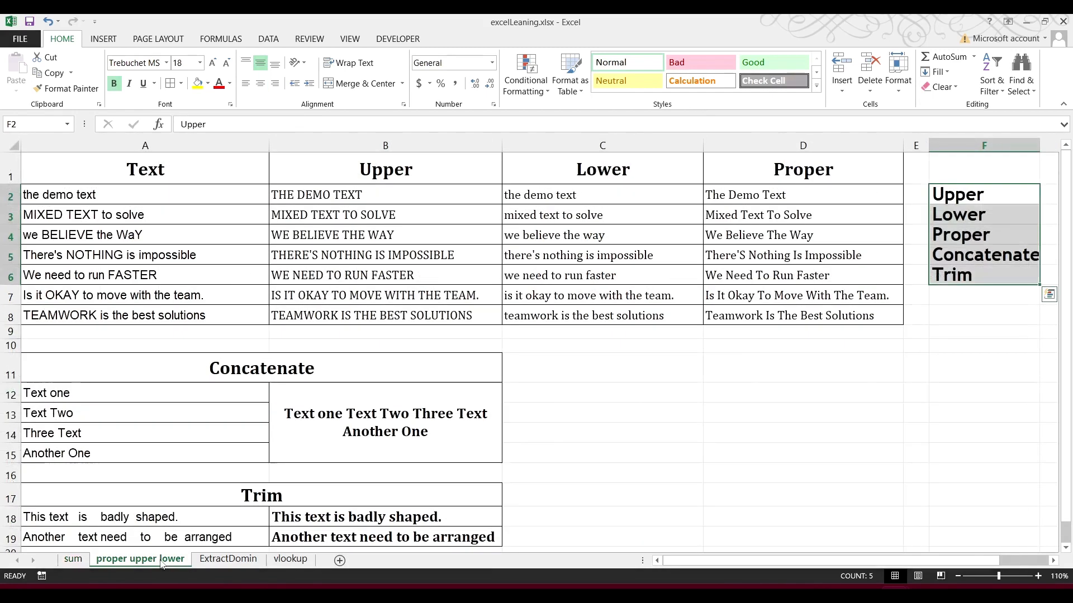
{"action": "left_click", "coordinate": [961, 188]}
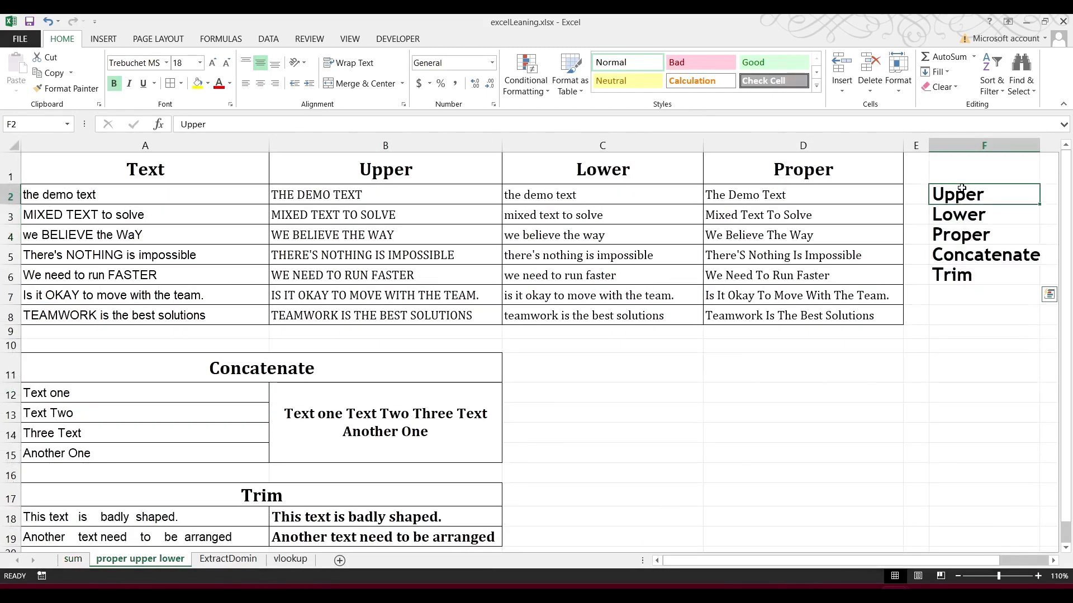
{"action": "left_click_drag", "start_coordinate": [961, 205], "coordinate": [962, 274]}
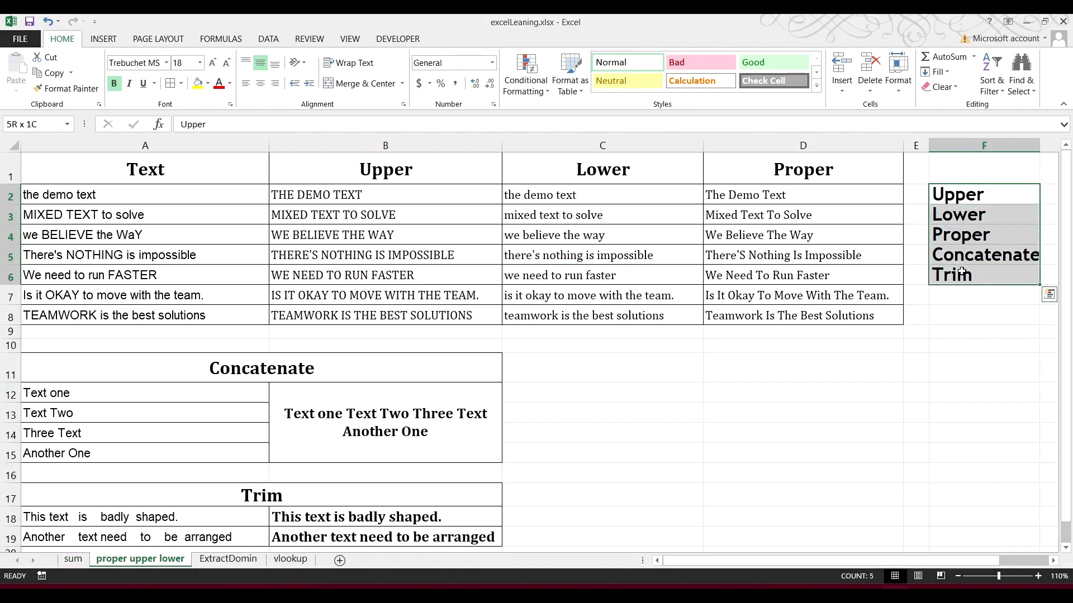
{"action": "left_click", "coordinate": [766, 347]}
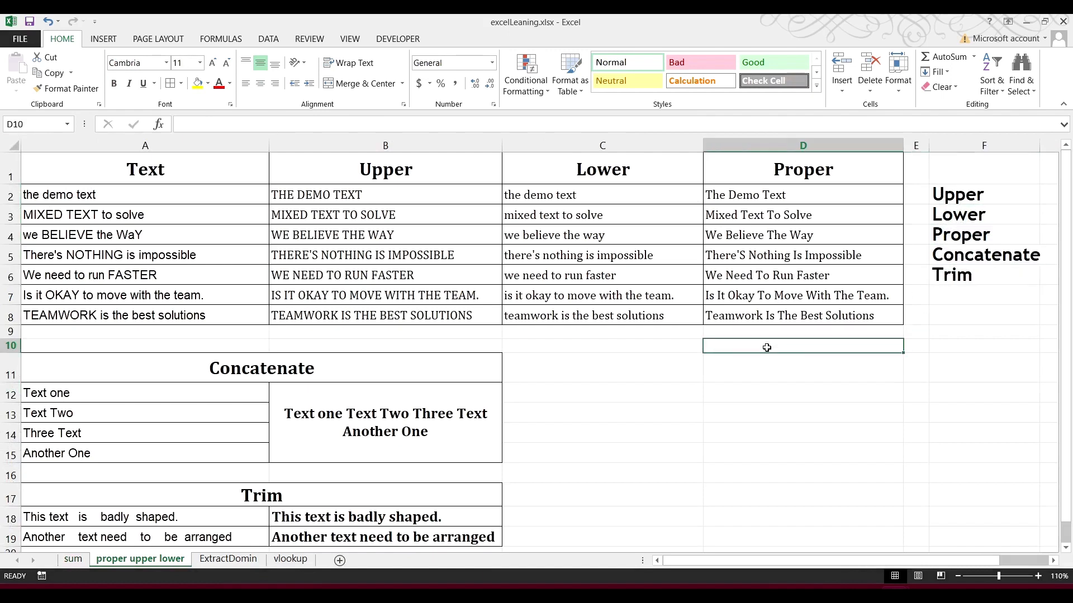
{"action": "left_click", "coordinate": [224, 560]}
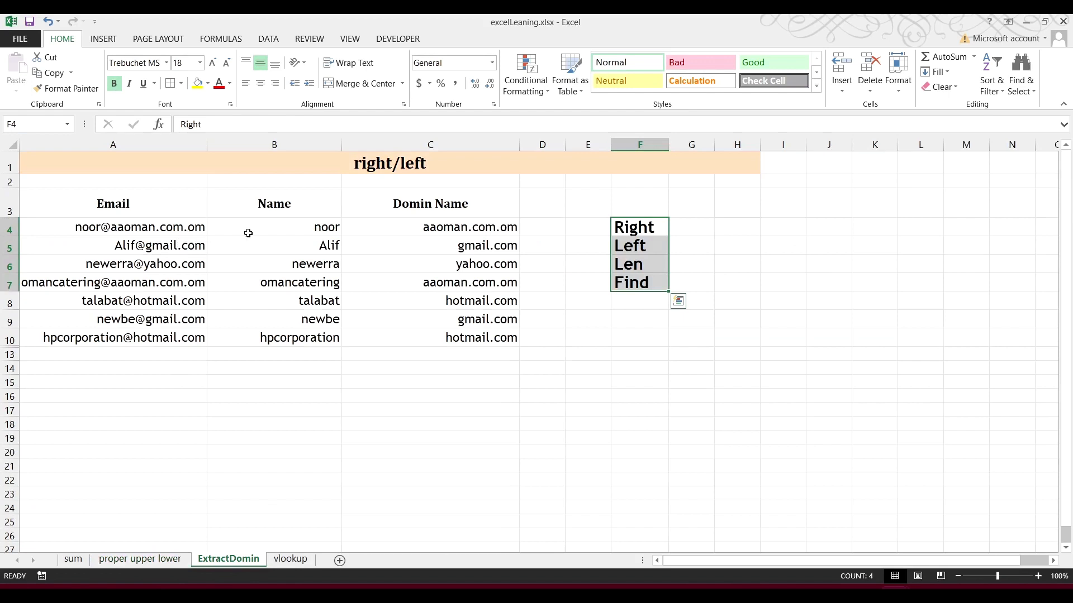
{"action": "left_click", "coordinate": [302, 226]}
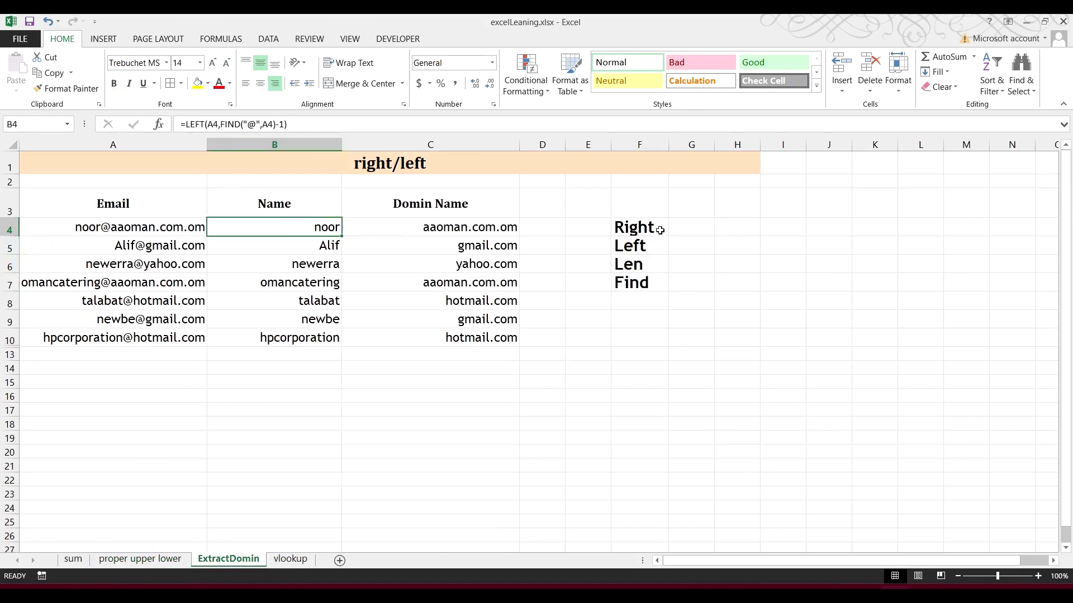
{"action": "left_click_drag", "start_coordinate": [659, 230], "coordinate": [642, 283]}
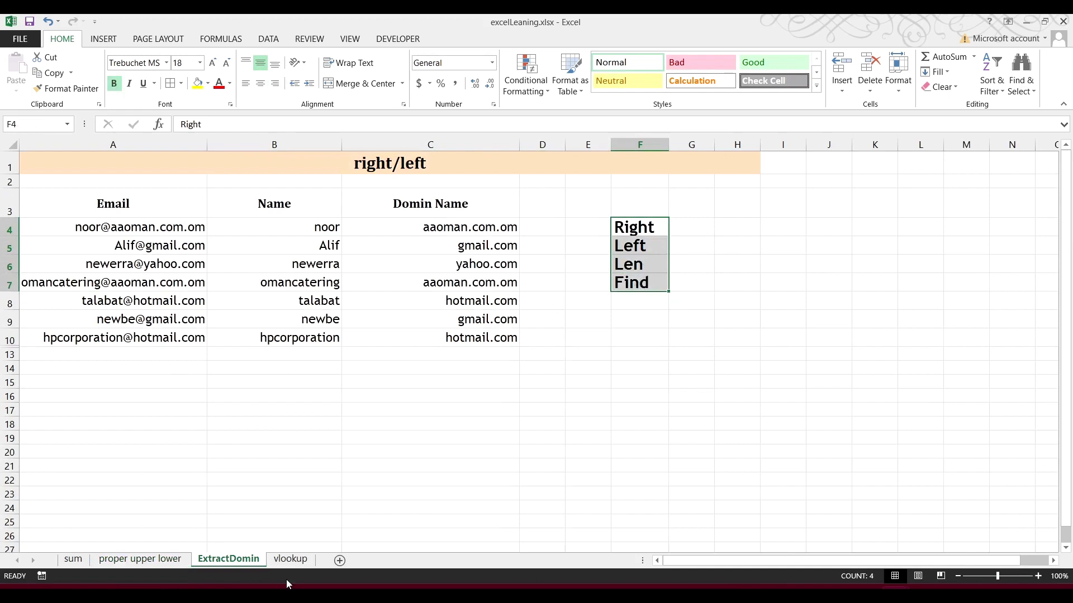
{"action": "left_click", "coordinate": [293, 560]}
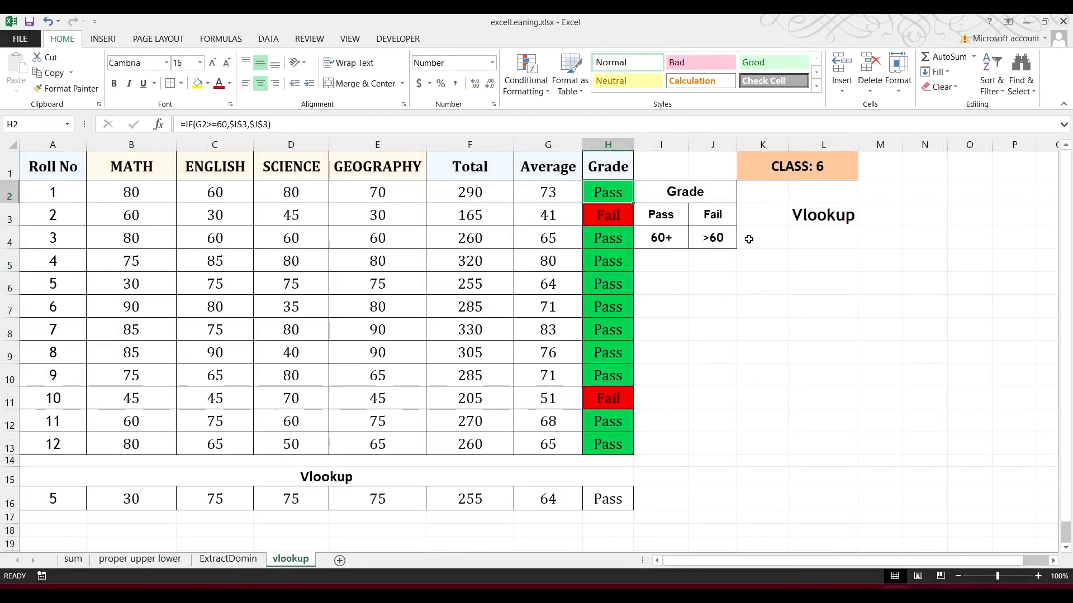
{"action": "left_click", "coordinate": [805, 210]}
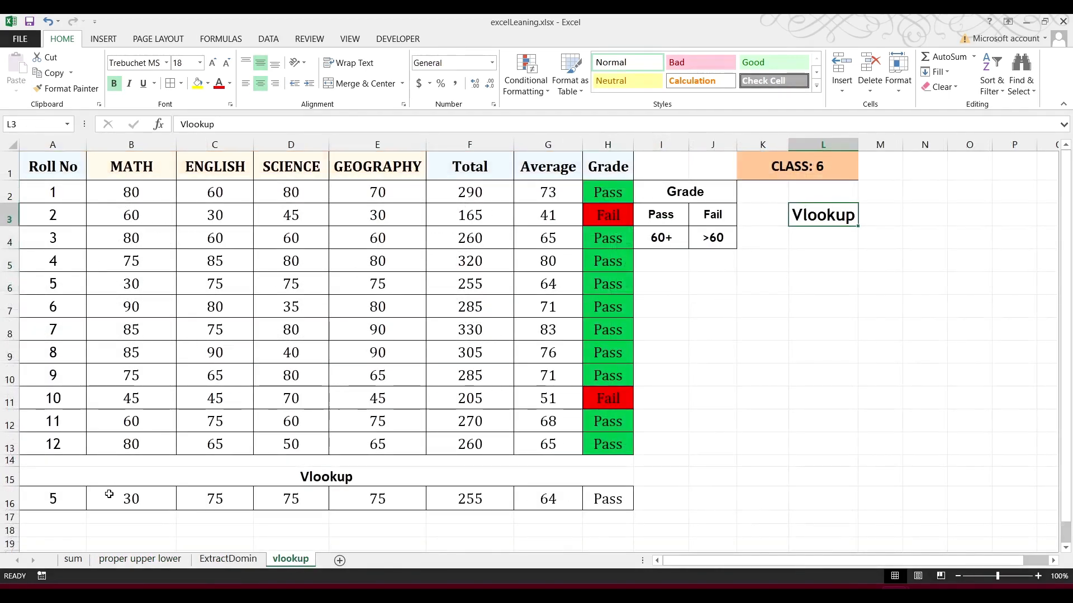
{"action": "left_click_drag", "start_coordinate": [109, 495], "coordinate": [604, 498]}
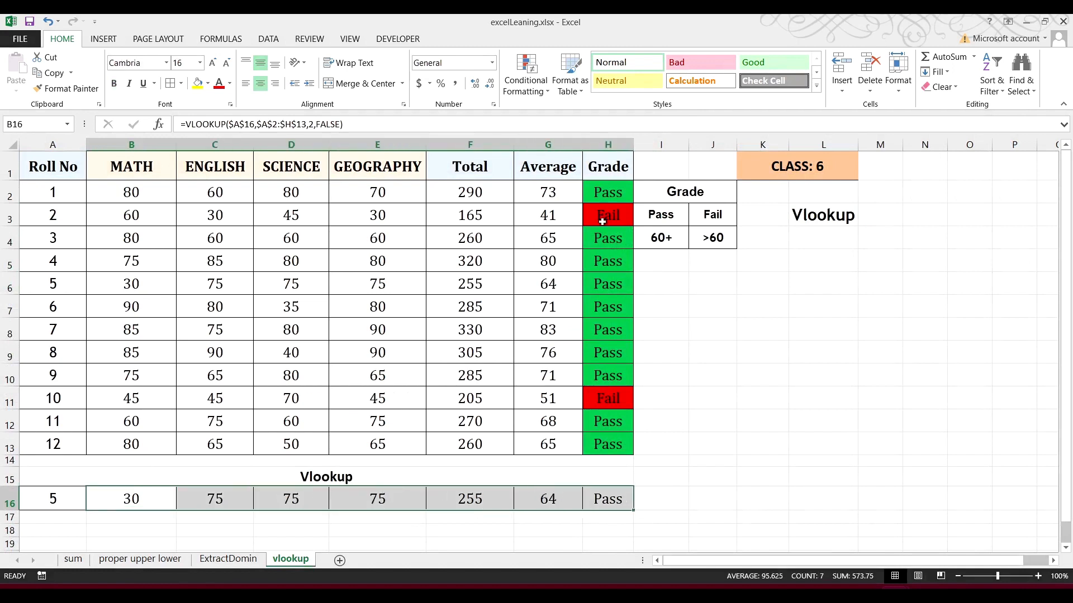
{"action": "left_click", "coordinate": [600, 194]}
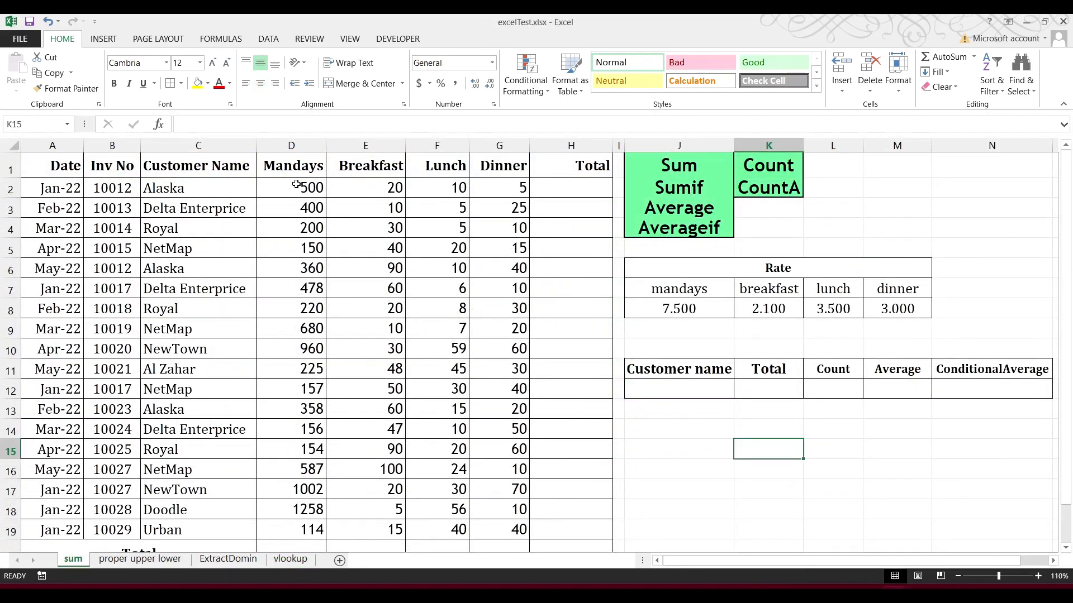
In the excelTest.xlsx workbook, examine the first invoice's quantities in D2:G2 and the matching rates in J8:M8.
{"action": "left_click_drag", "start_coordinate": [299, 185], "coordinate": [502, 185]}
{"action": "left_click_drag", "start_coordinate": [699, 314], "coordinate": [897, 307]}
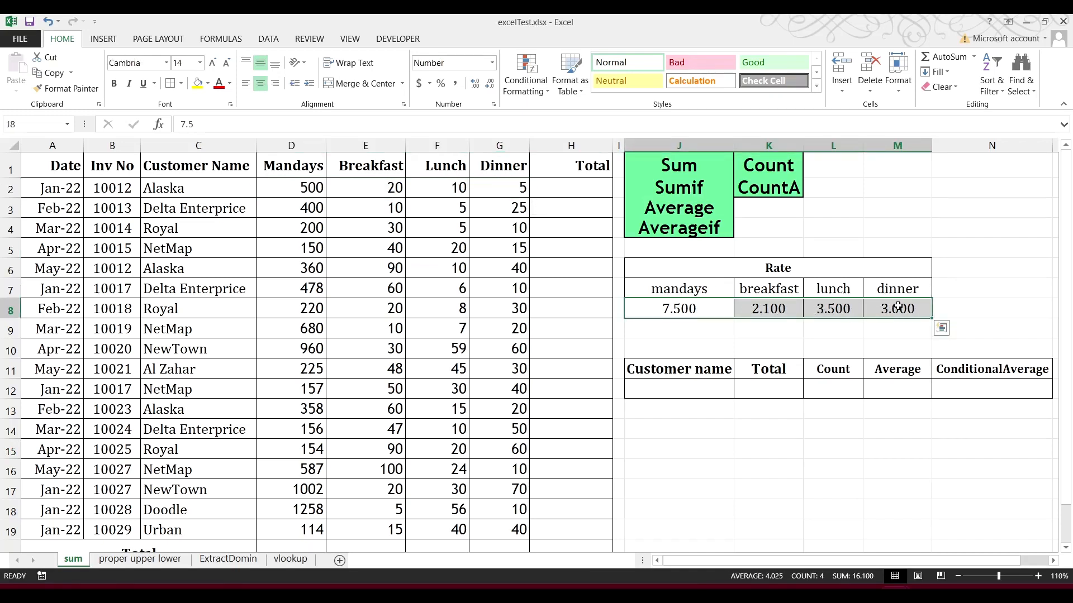
{"action": "left_click", "coordinate": [307, 187]}
{"action": "left_click", "coordinate": [695, 309]}
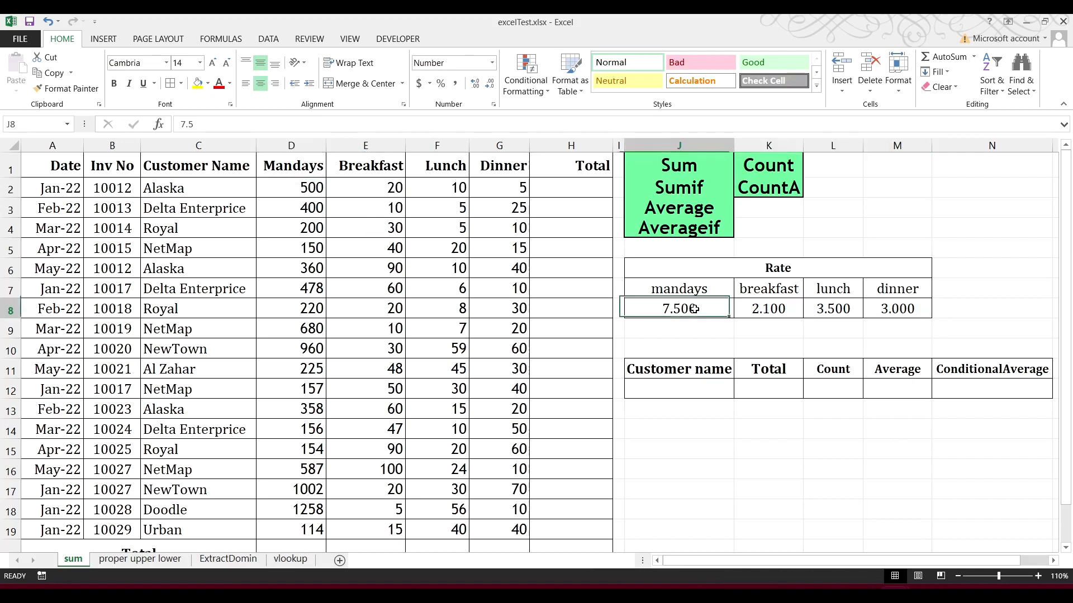
{"action": "left_click_drag", "start_coordinate": [699, 308], "coordinate": [882, 308]}
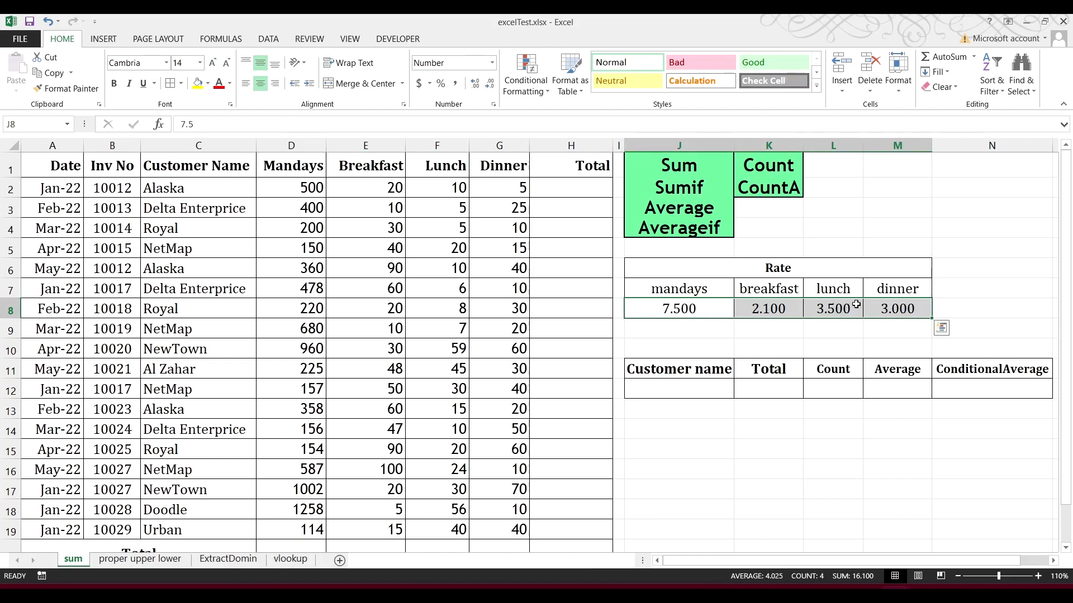
Begin a SUM formula in Total cell H2 with the mandays product D2*J8 and the breakfast product E2*K8.
{"action": "left_click", "coordinate": [571, 189]}
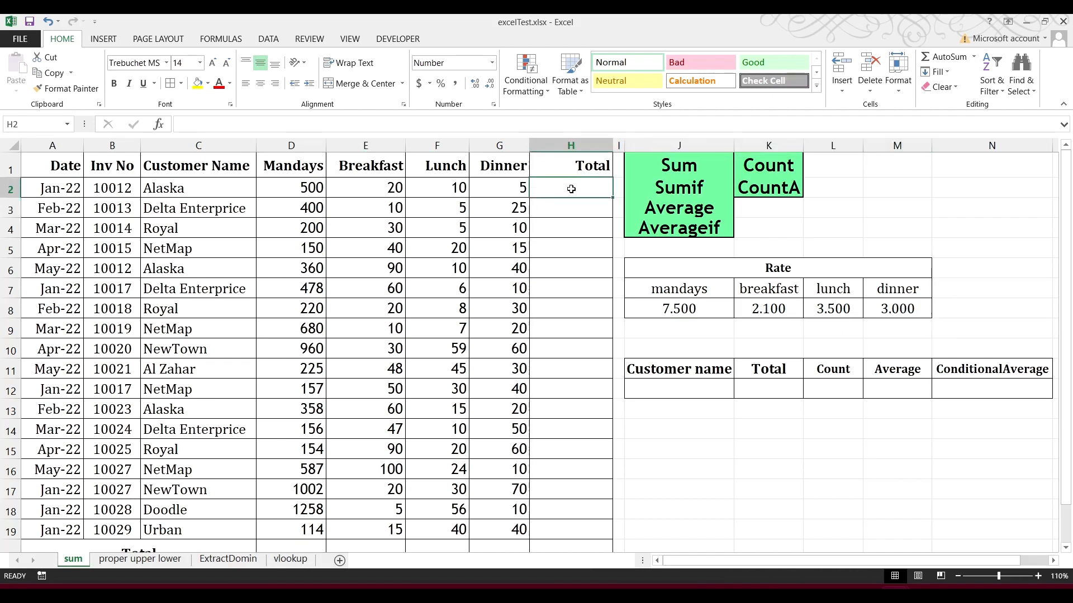
{"action": "type", "text": "=sum"}
{"action": "key", "text": "Tab"}
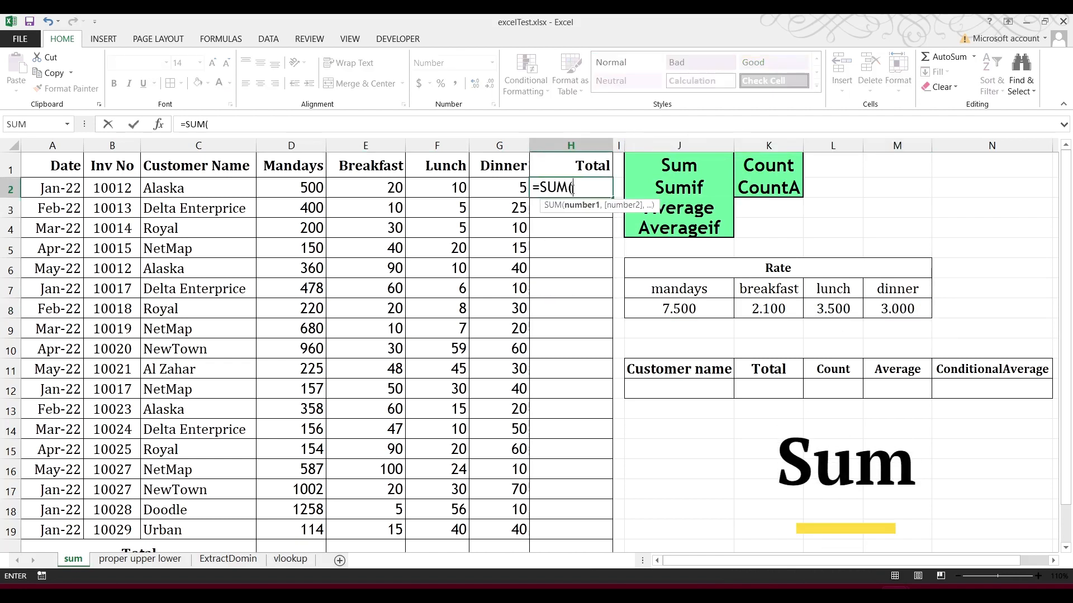
{"action": "left_click", "coordinate": [313, 196]}
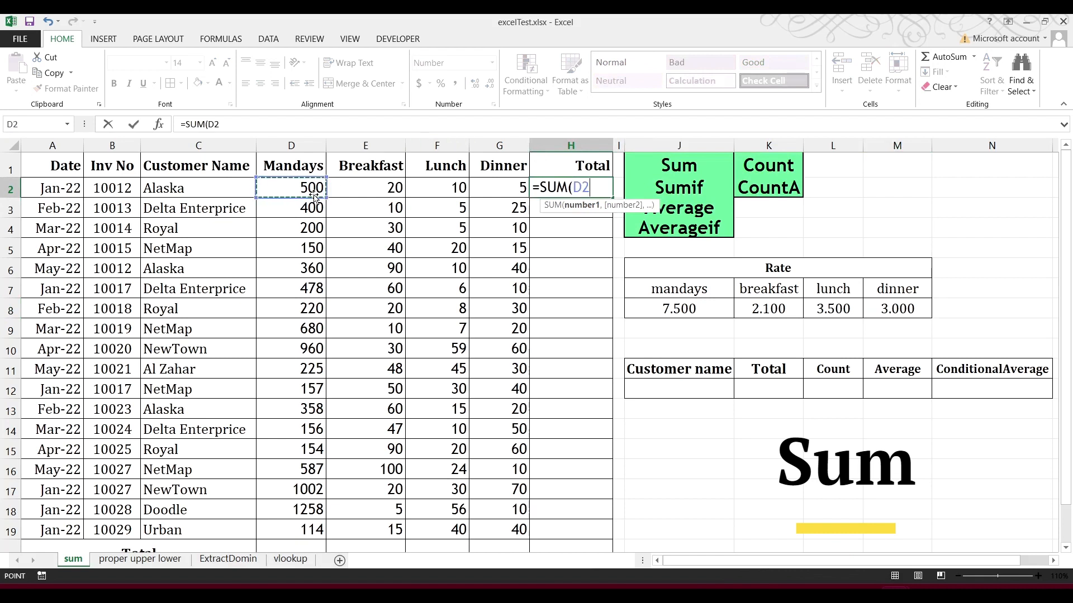
{"action": "type", "text": "*"}
{"action": "left_click", "coordinate": [688, 301]}
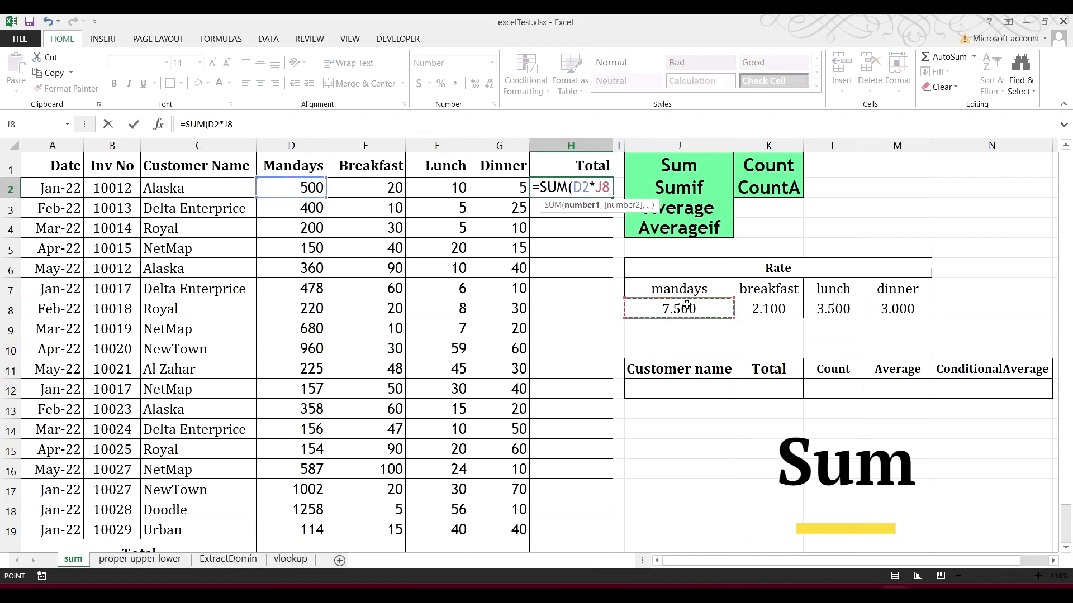
{"action": "type", "text": ","}
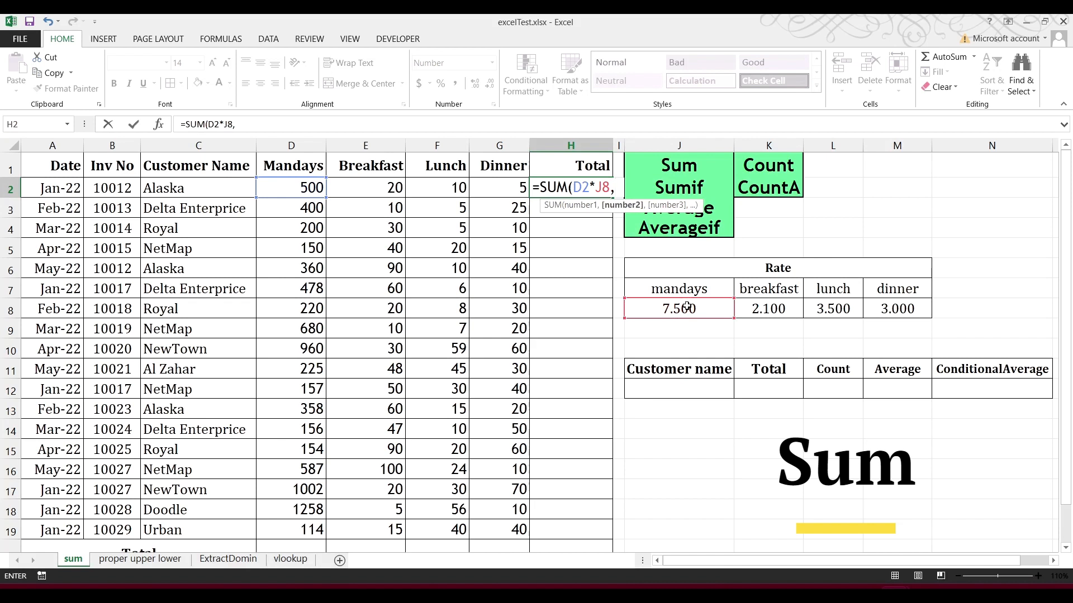
{"action": "left_click", "coordinate": [391, 189]}
{"action": "type", "text": "*"}
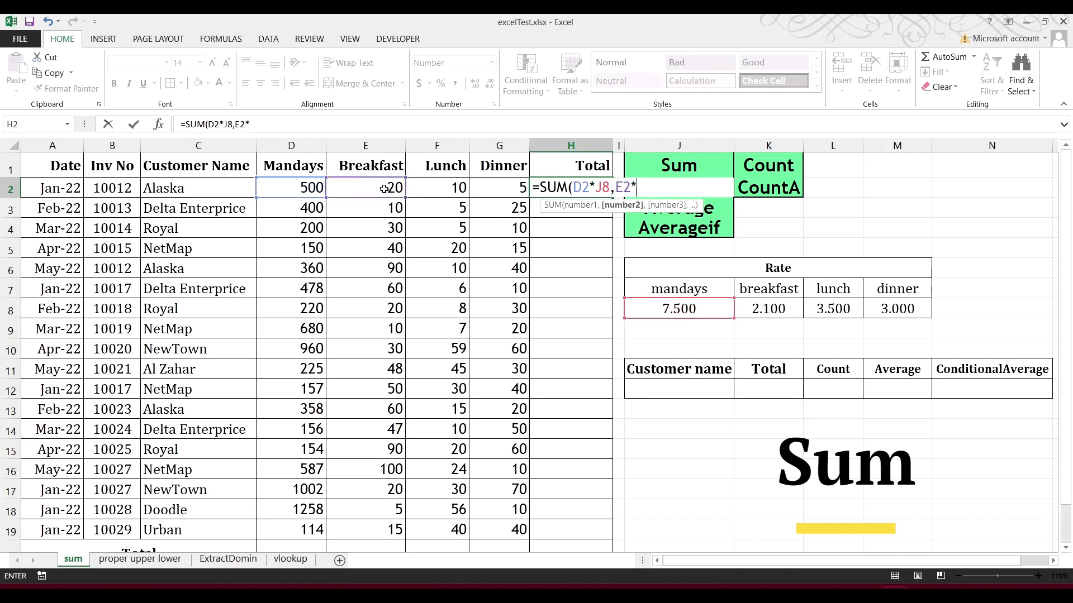
{"action": "left_click", "coordinate": [750, 304]}
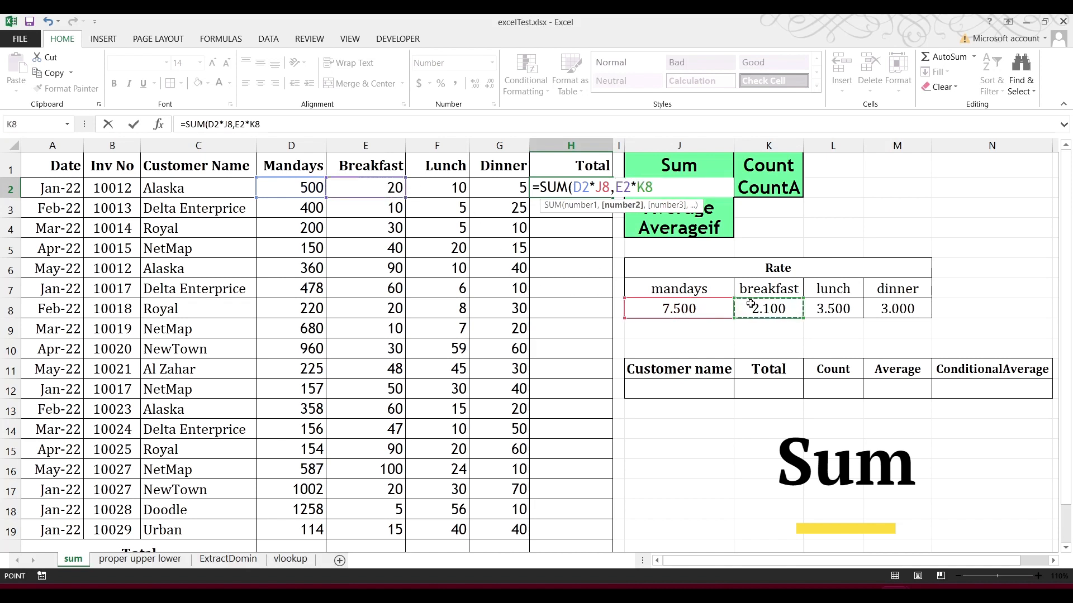
Add the lunch product F2*L8 and the dinner product G2*M8 to the H2 SUM formula and complete it.
{"action": "type", "text": ","}
{"action": "left_click", "coordinate": [453, 189]}
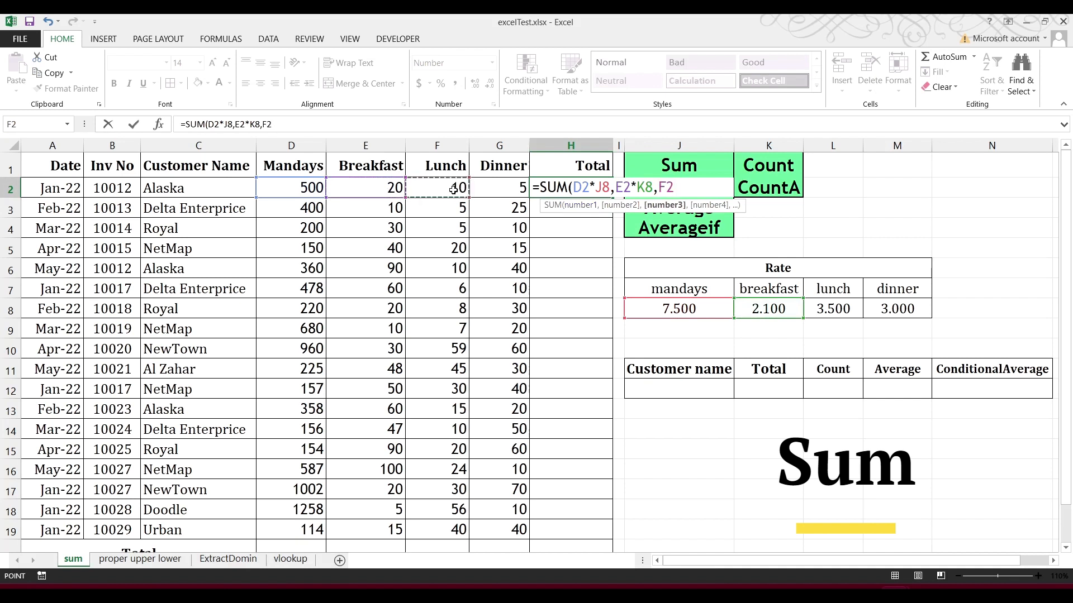
{"action": "type", "text": "*"}
{"action": "left_click", "coordinate": [838, 305]}
{"action": "type", "text": ","}
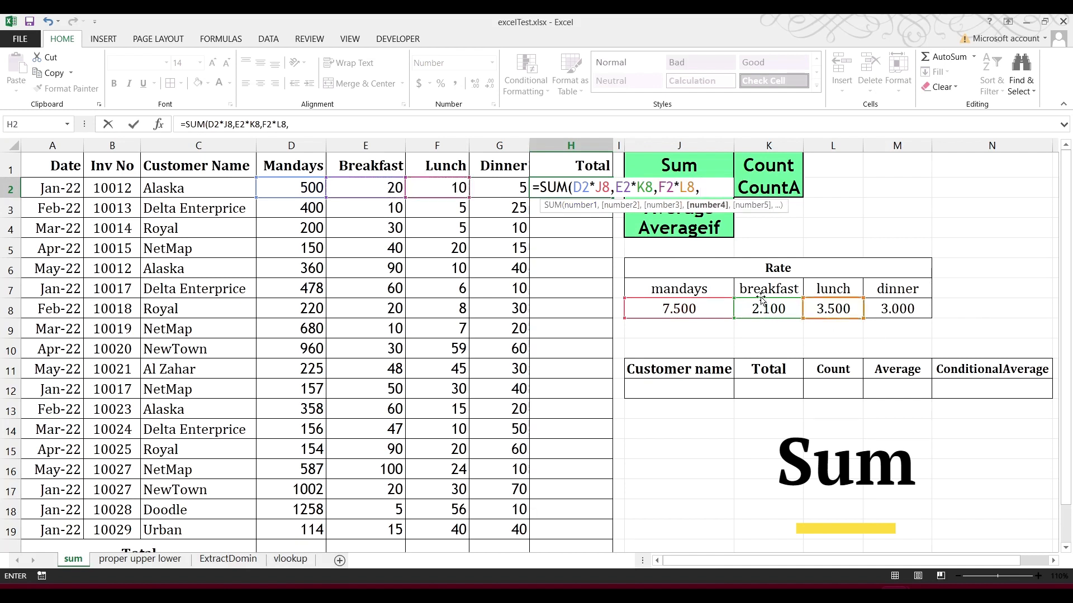
{"action": "left_click", "coordinate": [500, 187]}
{"action": "type", "text": "*"}
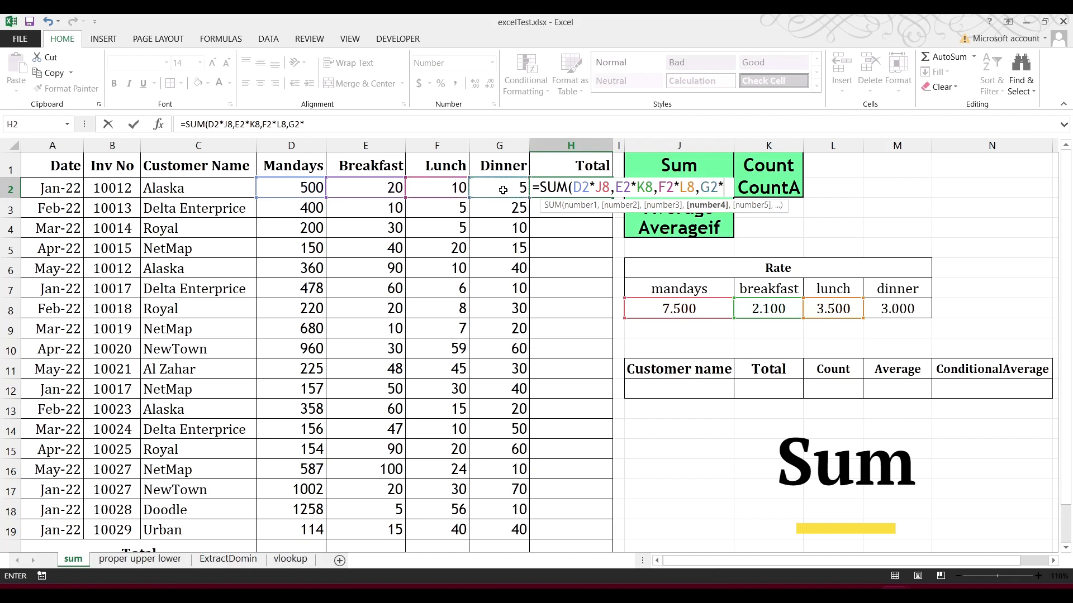
{"action": "left_click", "coordinate": [889, 308]}
{"action": "key", "text": "Return"}
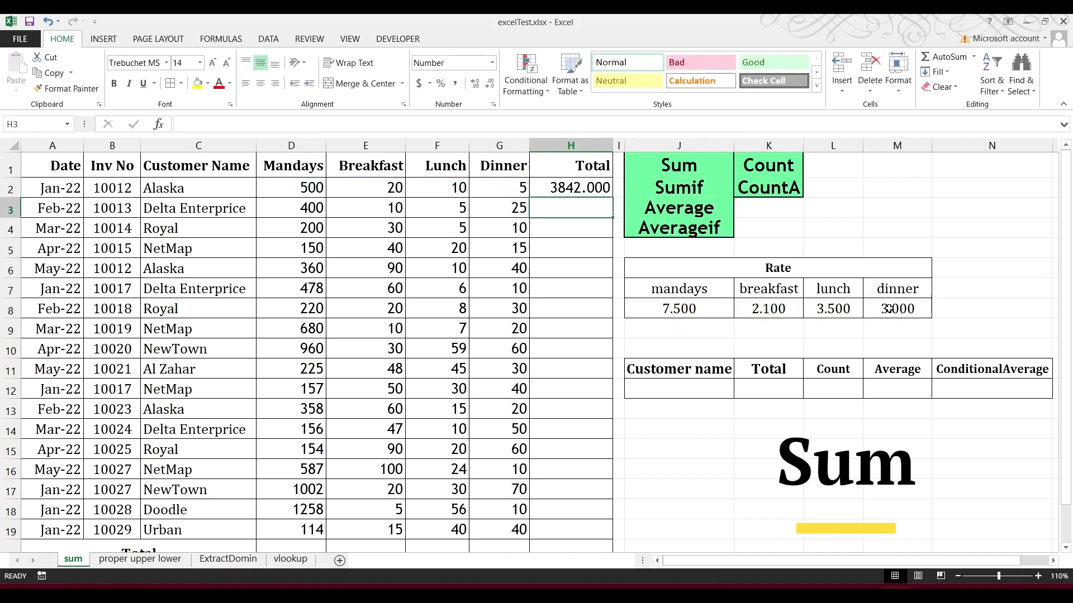
Fill the Total formula from H2 down to H19 and check the cell references copied into H3 against the rate cells.
{"action": "left_click", "coordinate": [595, 190]}
{"action": "left_click_drag", "start_coordinate": [614, 199], "coordinate": [601, 540]}
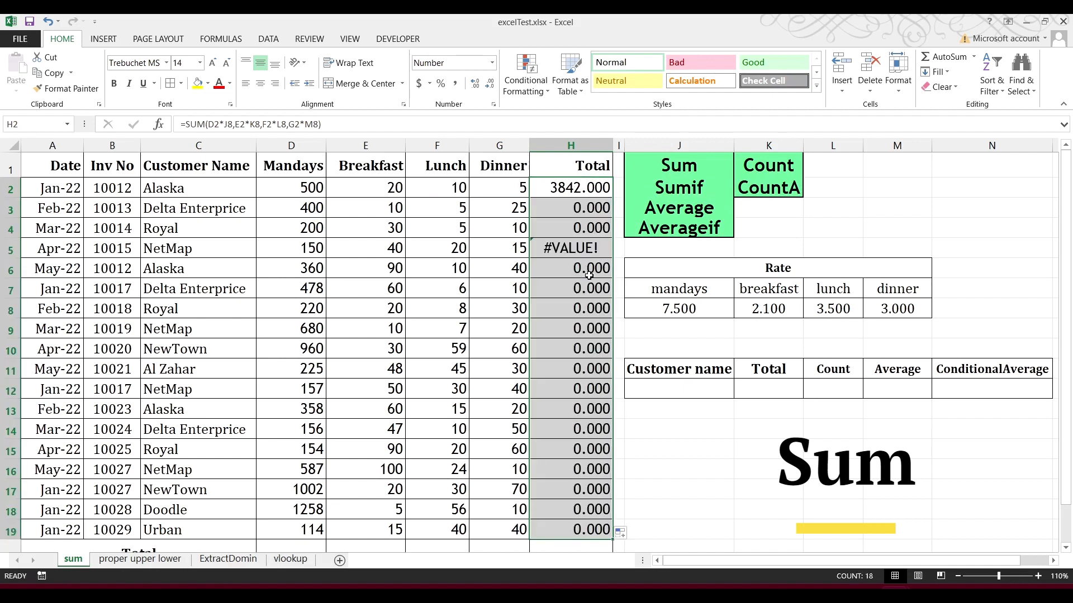
{"action": "left_click", "coordinate": [584, 207]}
{"action": "double_click", "coordinate": [584, 207]}
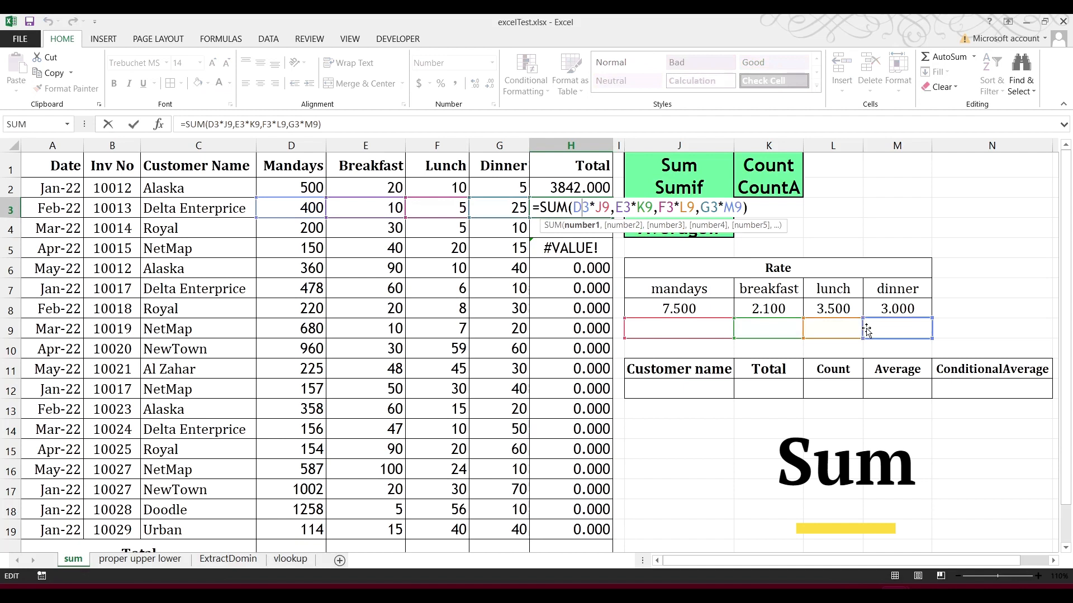
{"action": "key", "text": "Return"}
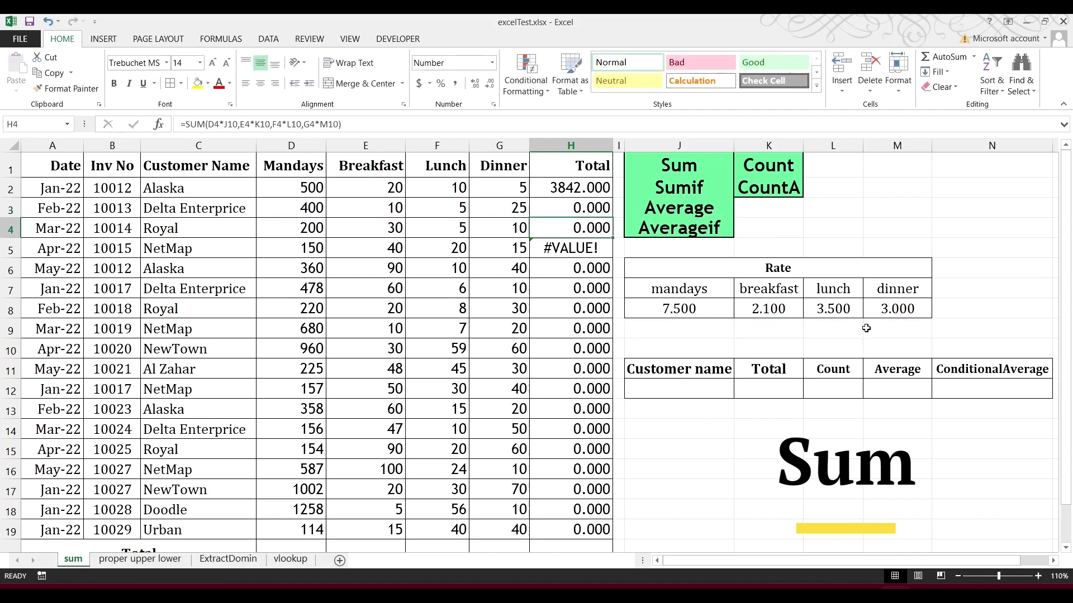
{"action": "left_click", "coordinate": [591, 193]}
{"action": "left_click_drag", "start_coordinate": [697, 302], "coordinate": [881, 306]}
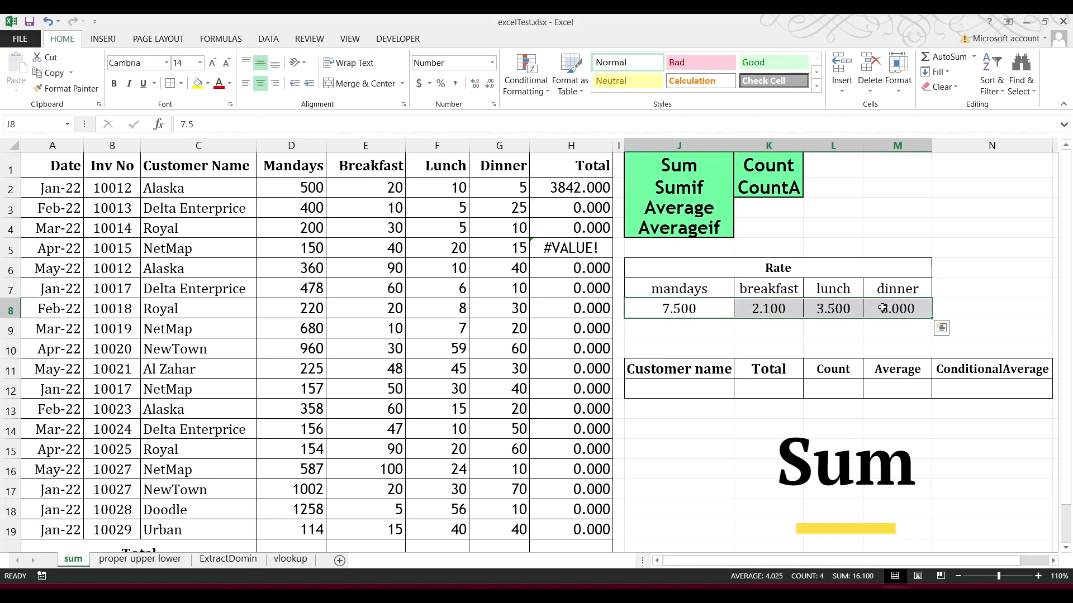
Lock the rate rows in the H2 total formula by changing its rate references to J$8, K$8, L$8 and M$8.
{"action": "left_click", "coordinate": [584, 191]}
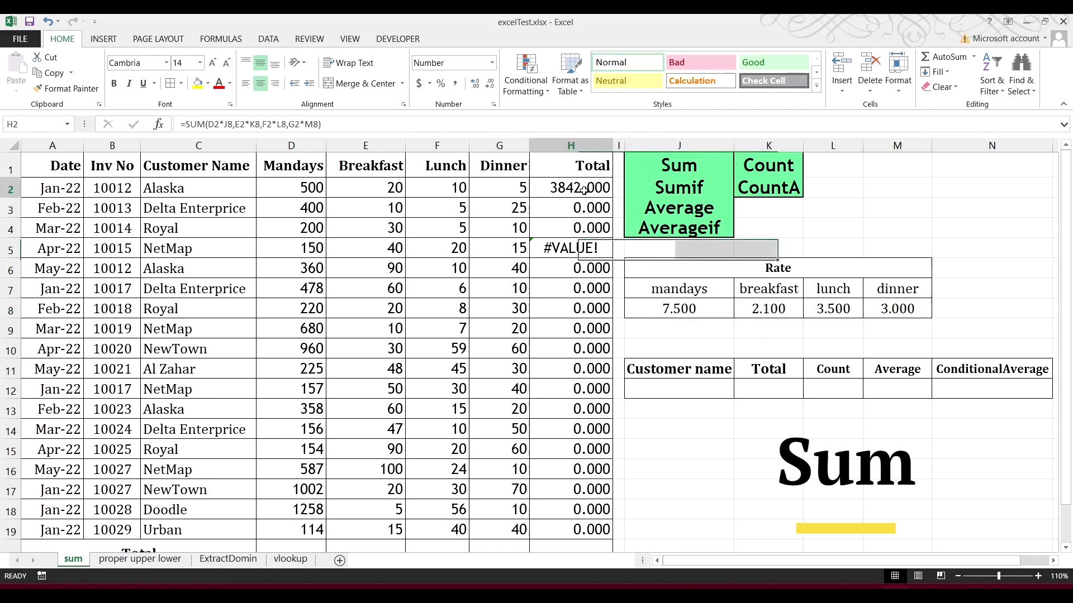
{"action": "left_click", "coordinate": [228, 125]}
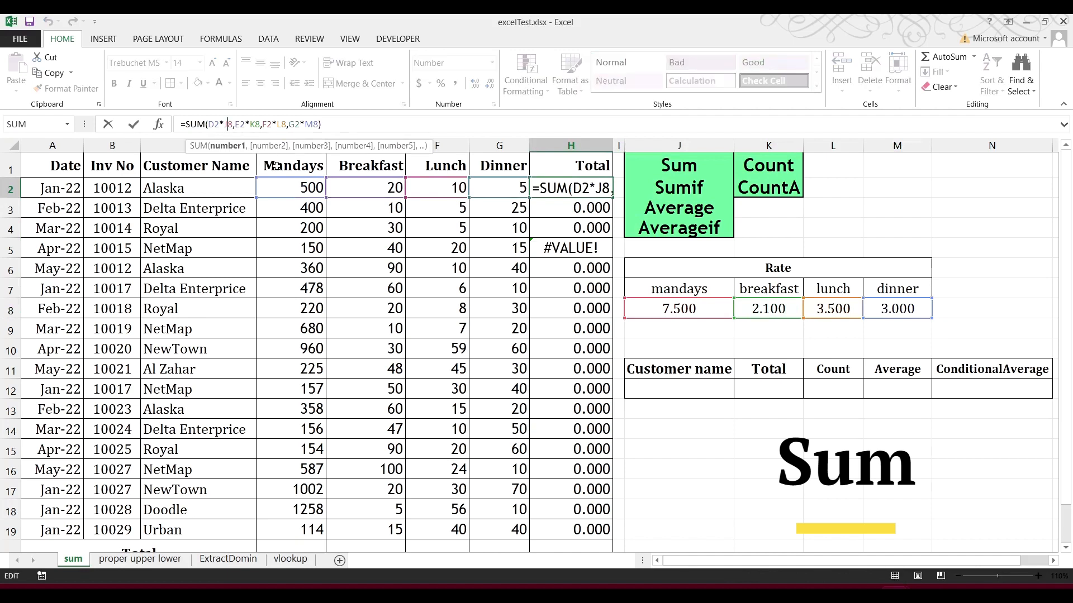
{"action": "type", "text": "$"}
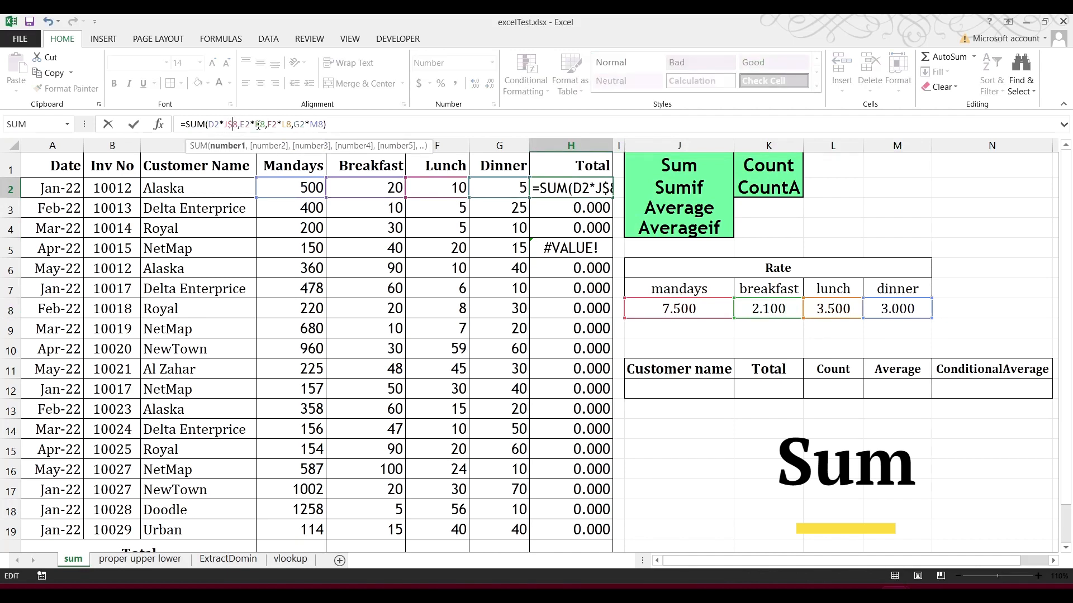
{"action": "left_click", "coordinate": [260, 124]}
{"action": "type", "text": "$"}
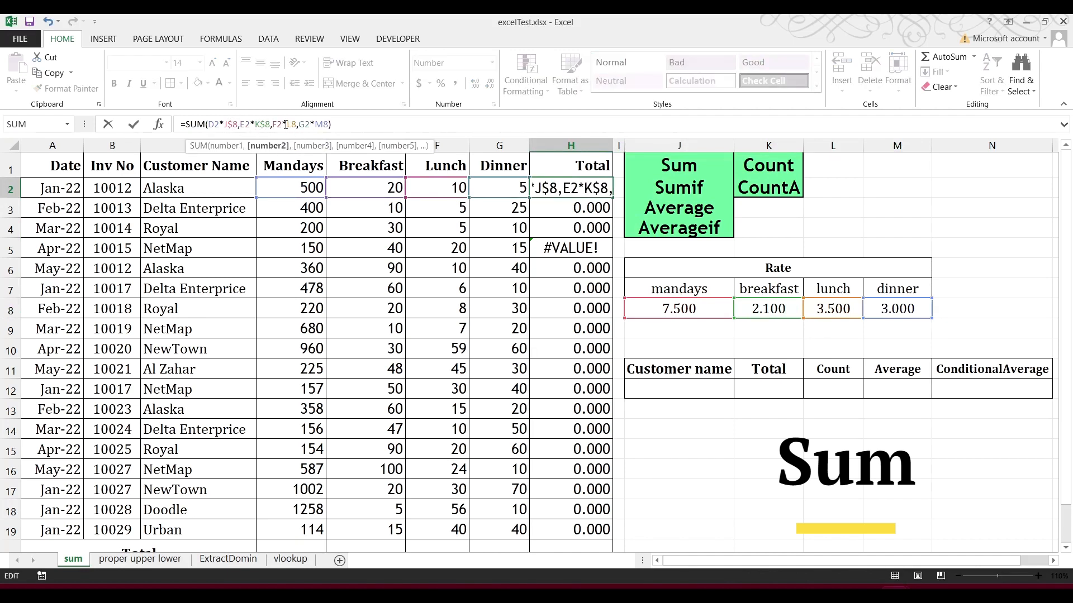
{"action": "left_click", "coordinate": [293, 124]}
{"action": "type", "text": "$"}
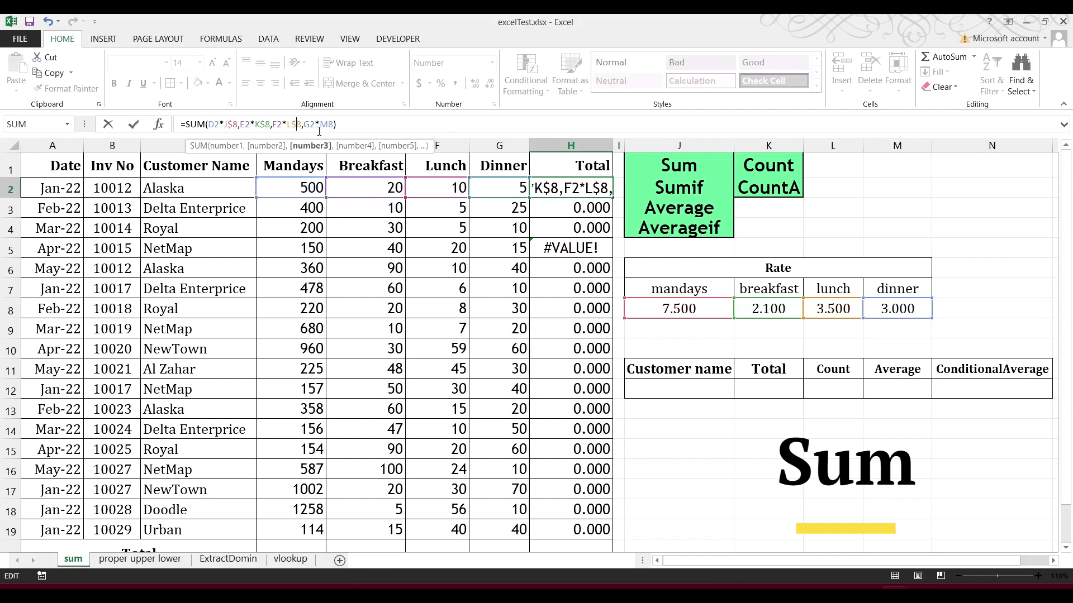
{"action": "left_click", "coordinate": [328, 124]}
{"action": "type", "text": "$"}
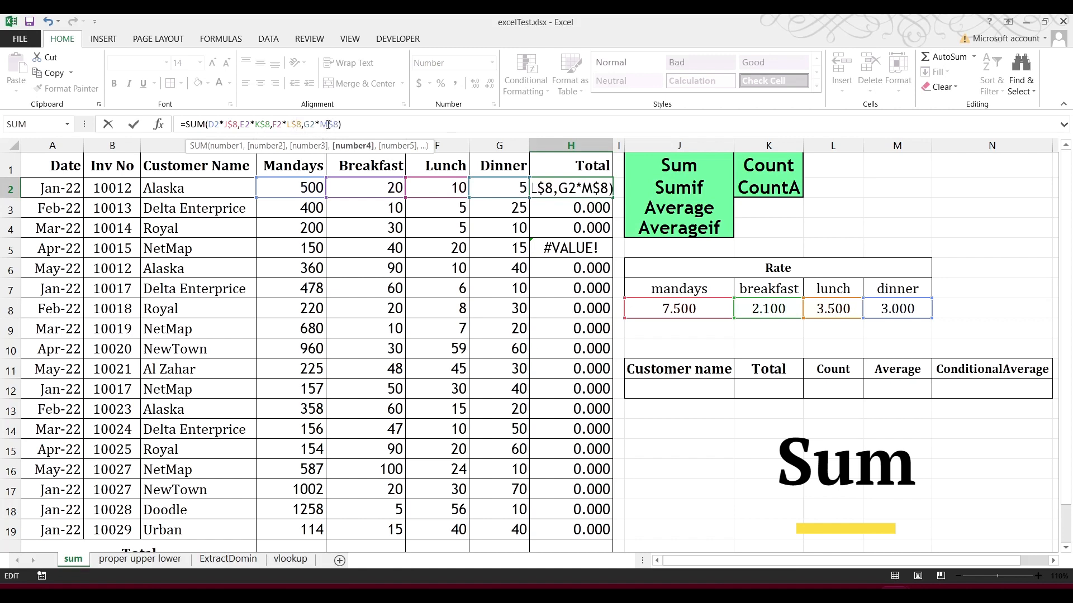
{"action": "key", "text": "Return"}
Fill the corrected Total formula from H2 down to H19 and review the invoice totals.
{"action": "left_click", "coordinate": [561, 189]}
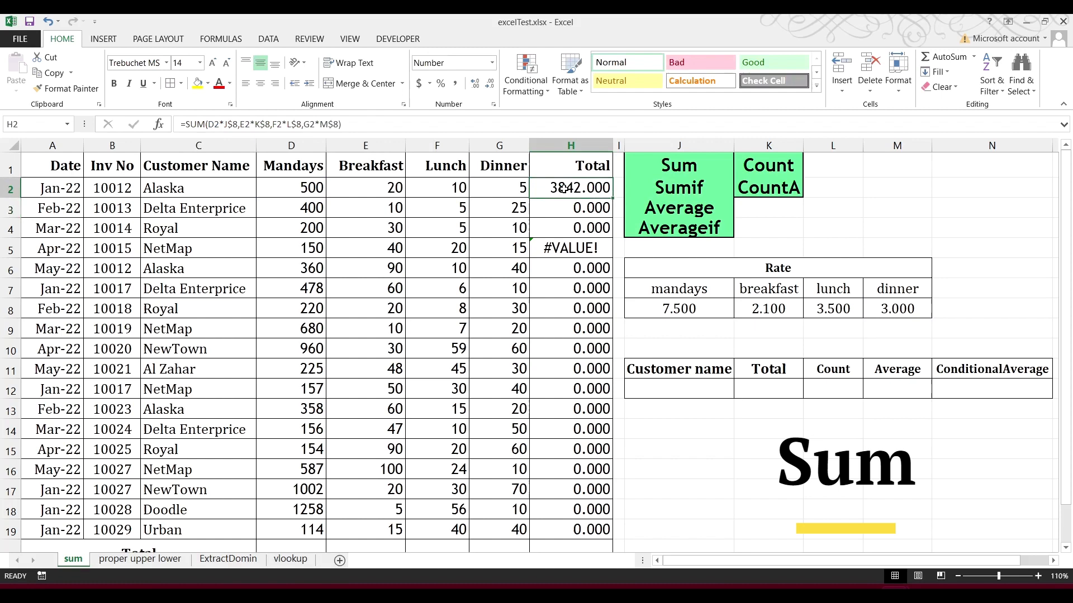
{"action": "double_click", "coordinate": [612, 196]}
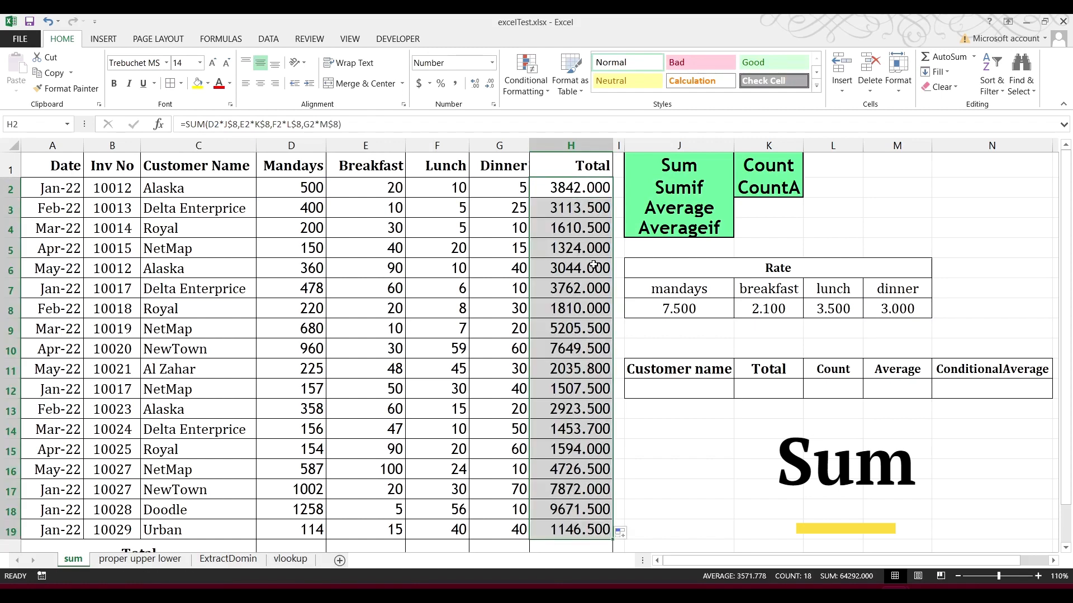
{"action": "scroll", "coordinate": [589, 264], "scroll_direction": "down", "scroll_amount": 1}
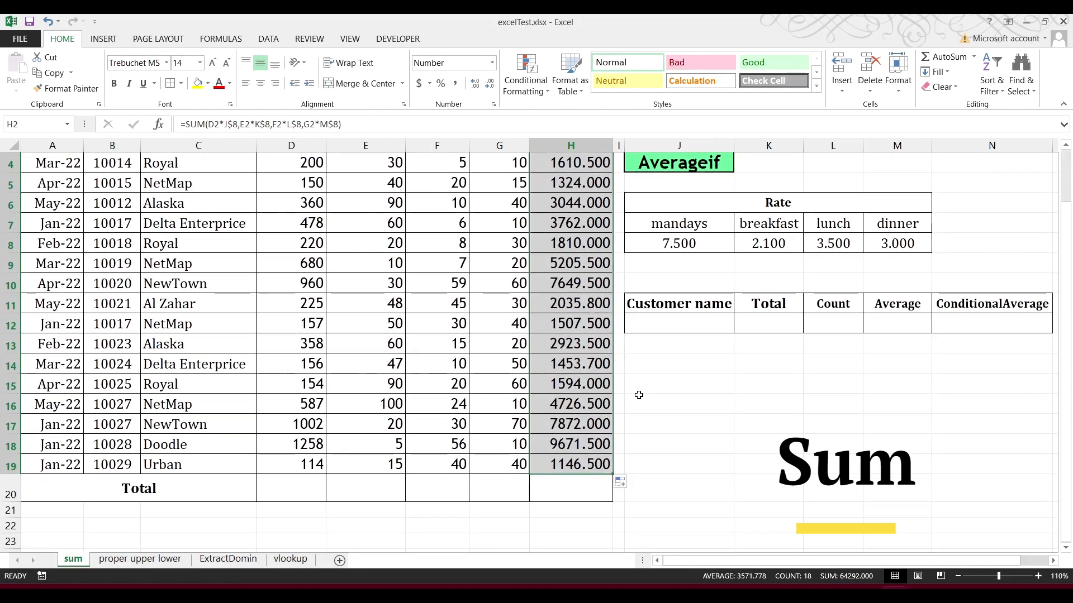
{"action": "scroll", "coordinate": [567, 384], "scroll_direction": "up", "scroll_amount": 1}
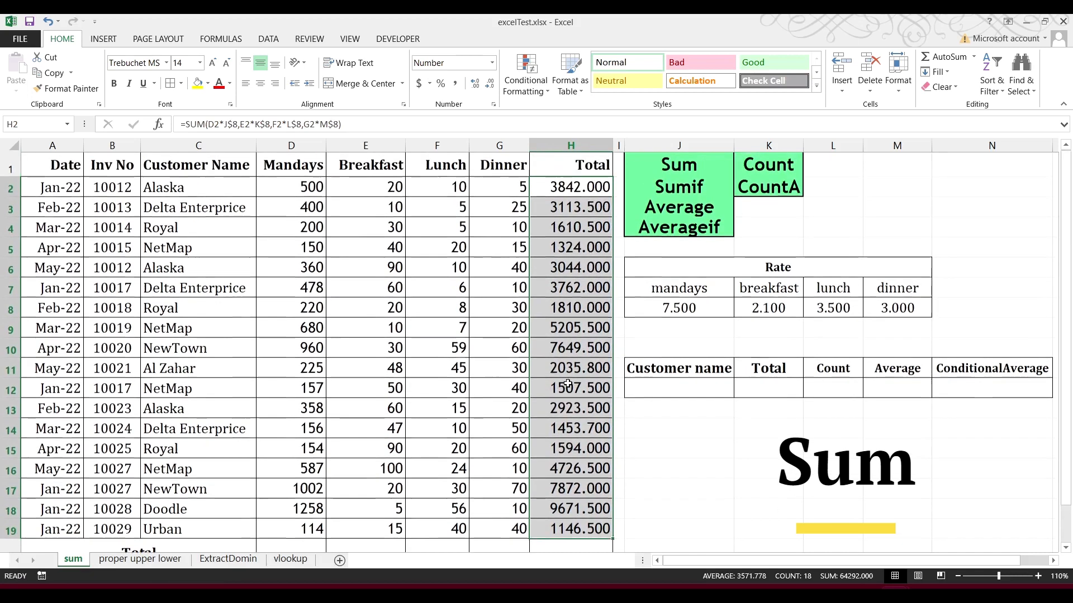
Enter the formula =D17+D18+D19 in D20 to add the last three Mandays values.
{"action": "scroll", "coordinate": [290, 175], "scroll_direction": "down", "scroll_amount": 1}
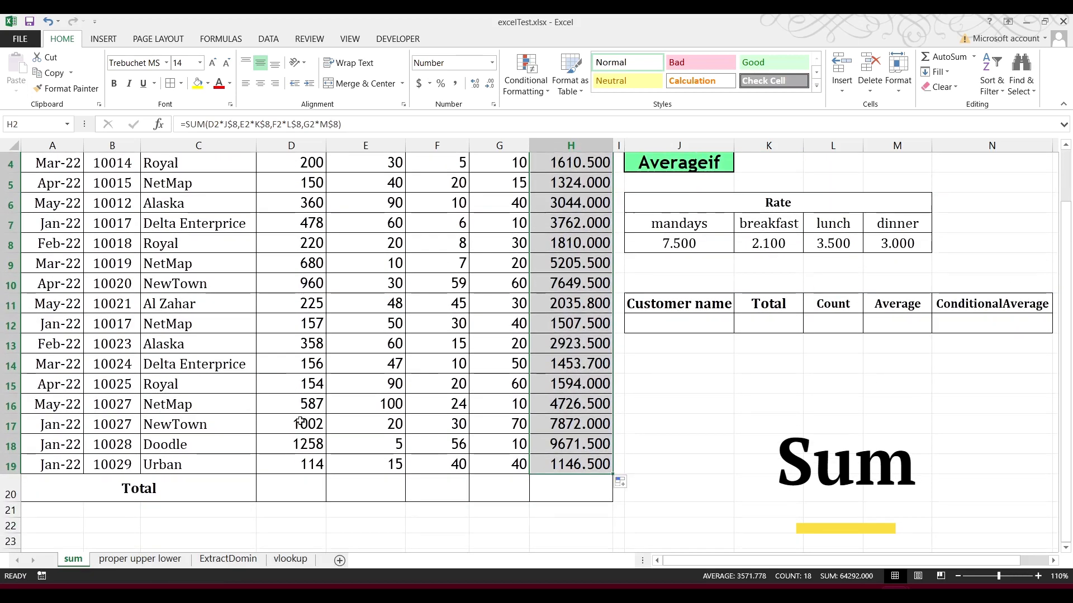
{"action": "left_click", "coordinate": [305, 485]}
{"action": "scroll", "coordinate": [359, 359], "scroll_direction": "up", "scroll_amount": 1}
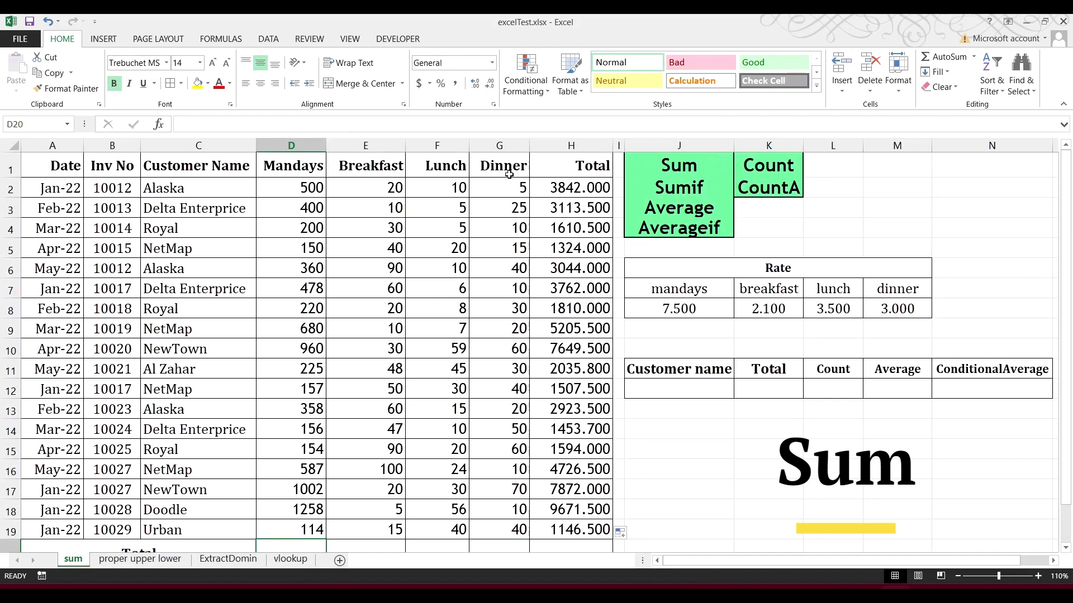
{"action": "scroll", "coordinate": [591, 269], "scroll_direction": "down", "scroll_amount": 1}
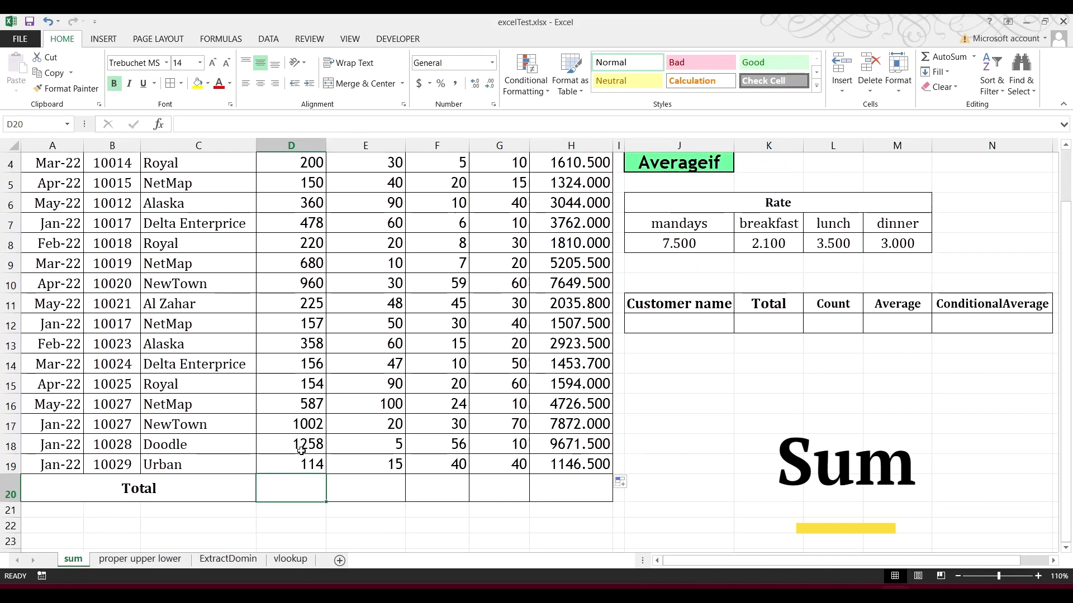
{"action": "type", "text": "="}
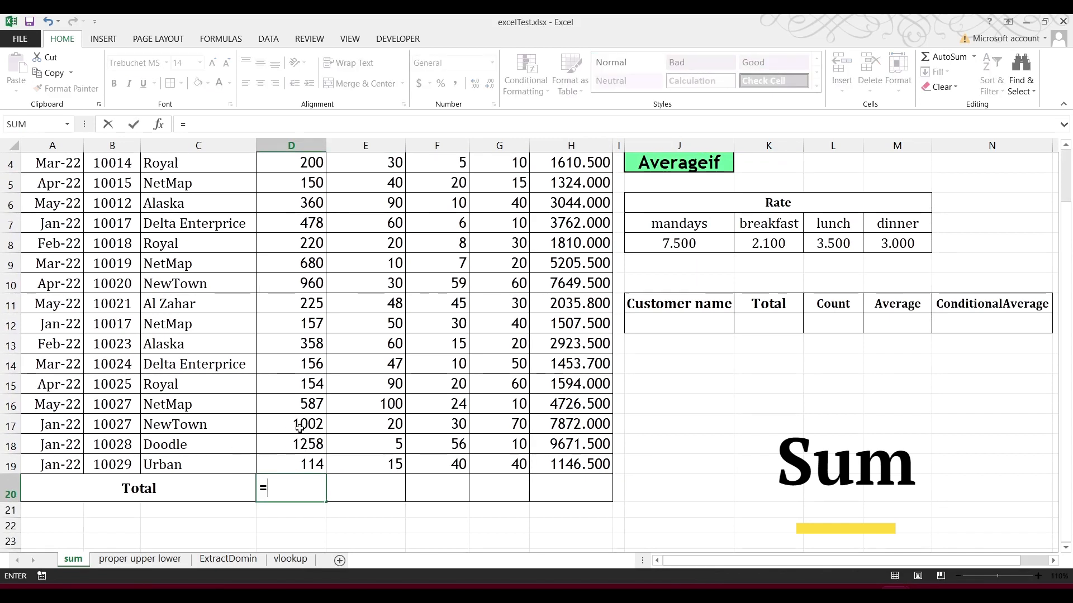
{"action": "left_click", "coordinate": [299, 427]}
{"action": "type", "text": "+"}
{"action": "left_click", "coordinate": [301, 444]}
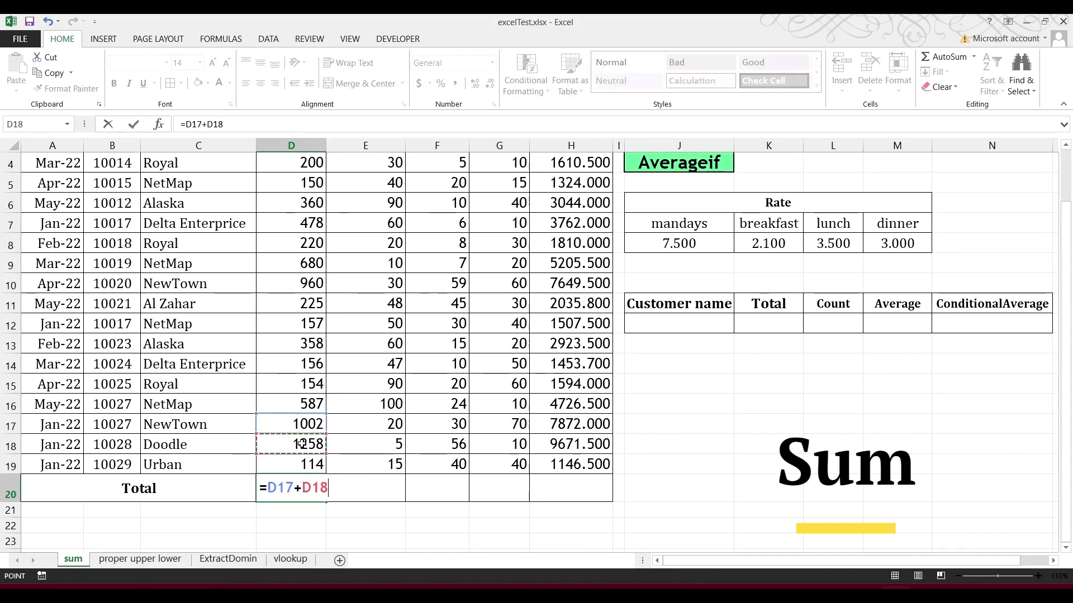
{"action": "type", "text": "+"}
{"action": "left_click", "coordinate": [305, 464]}
{"action": "key", "text": "Return"}
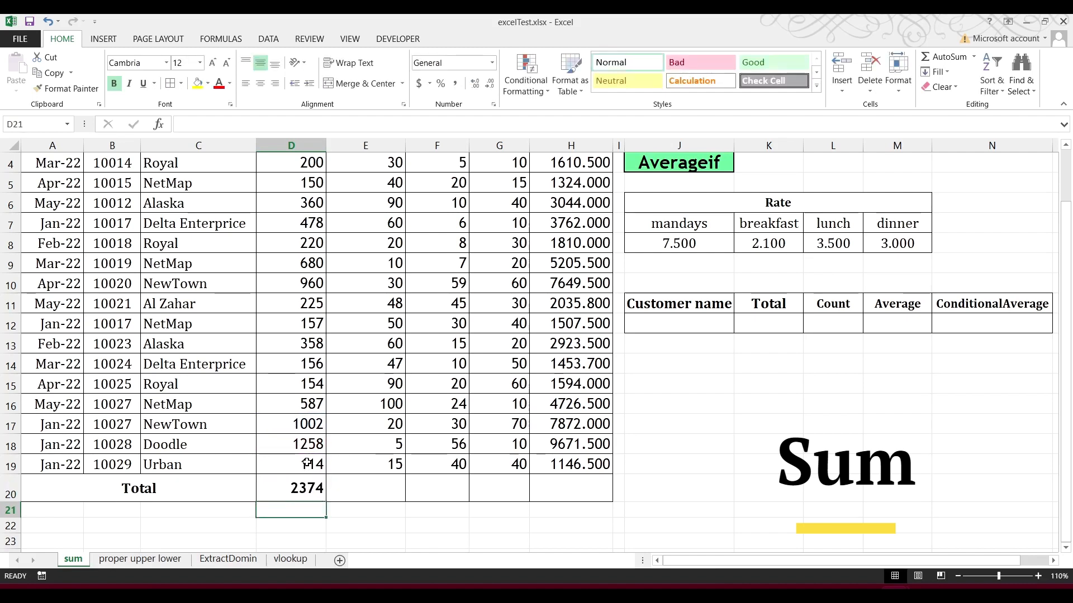
Replace the D20 formula with =SUM(D2:D19) to total the whole Mandays column.
{"action": "left_click", "coordinate": [313, 490]}
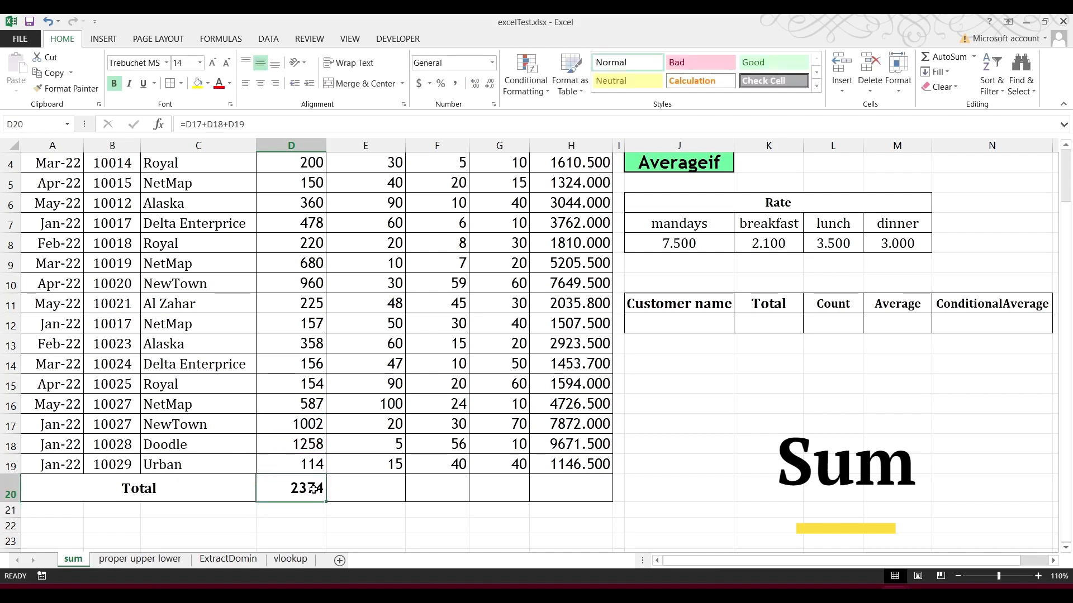
{"action": "type", "text": "=sum"}
{"action": "key", "text": "Tab"}
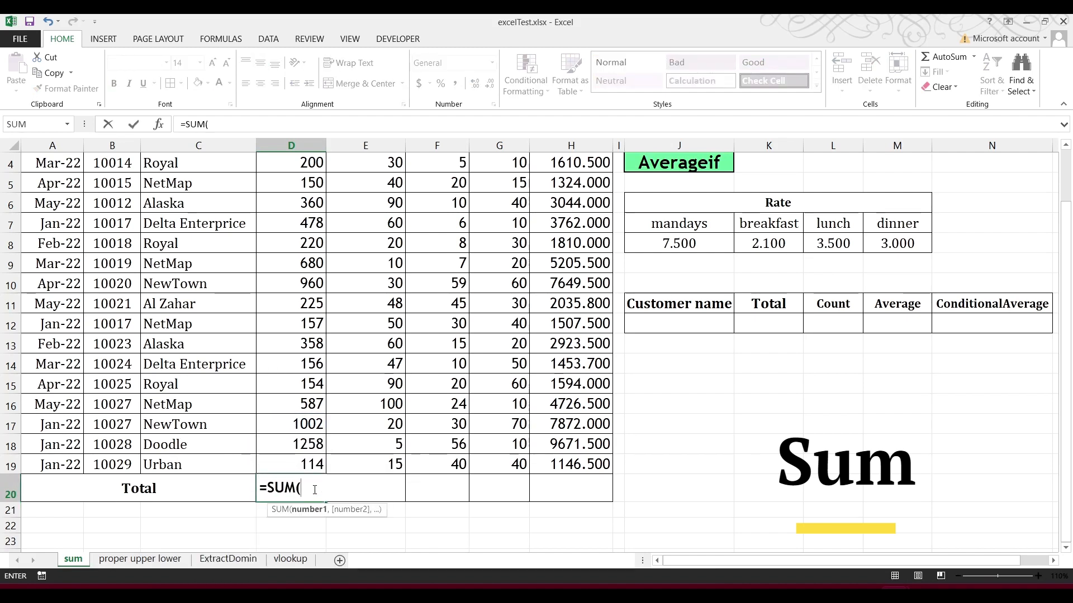
{"action": "scroll", "coordinate": [315, 490], "scroll_direction": "up", "scroll_amount": 2}
{"action": "left_click_drag", "start_coordinate": [302, 188], "coordinate": [312, 529]}
{"action": "key", "text": "Return"}
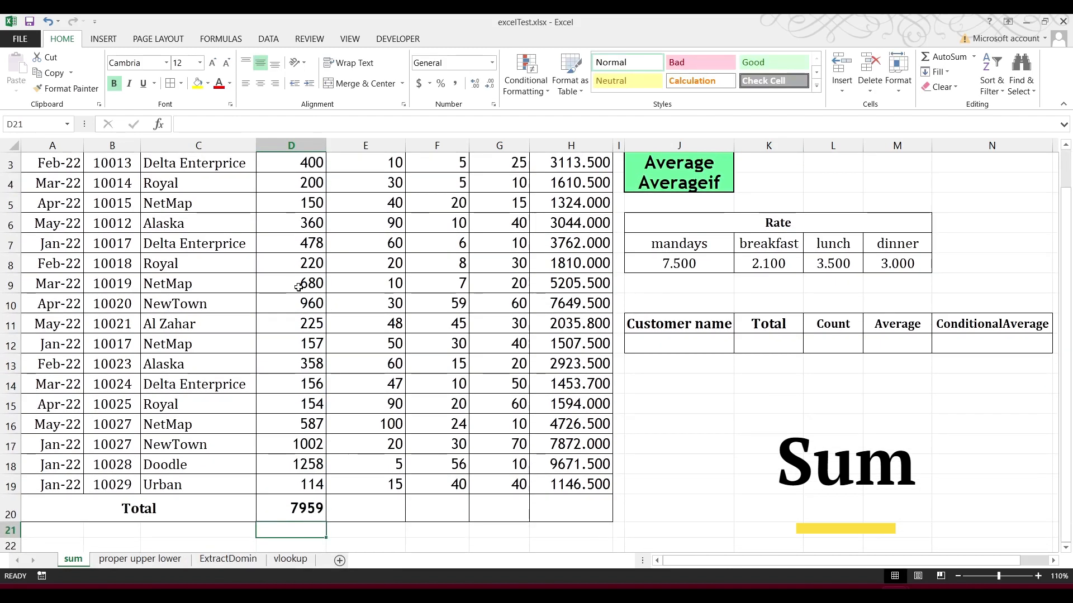
Clear the Mandays total in D20 and insert an AutoSum of the column in its place.
{"action": "left_click", "coordinate": [303, 506]}
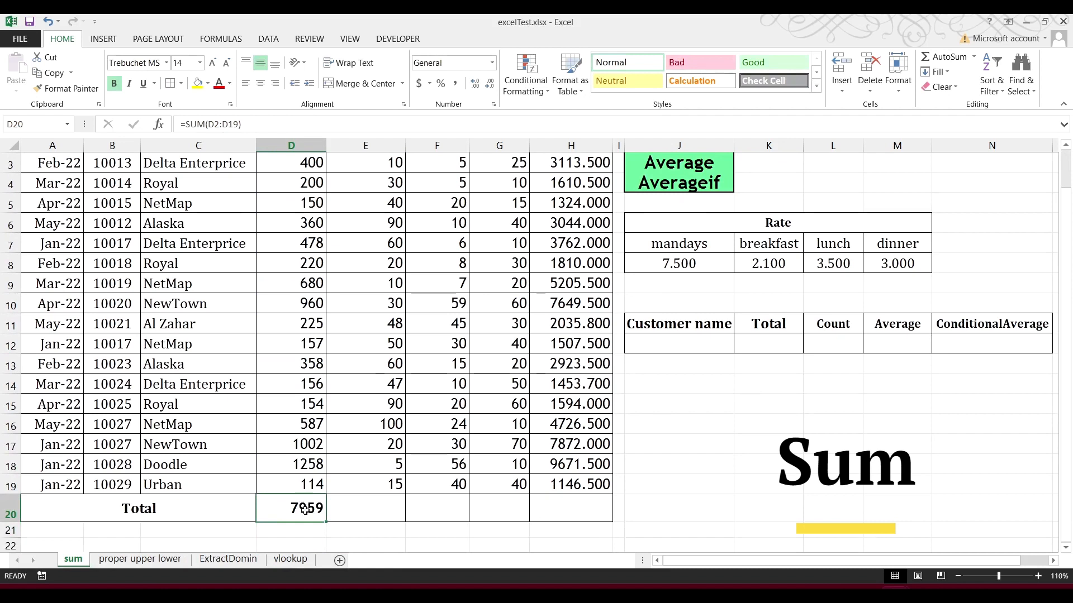
{"action": "key", "text": "Delete"}
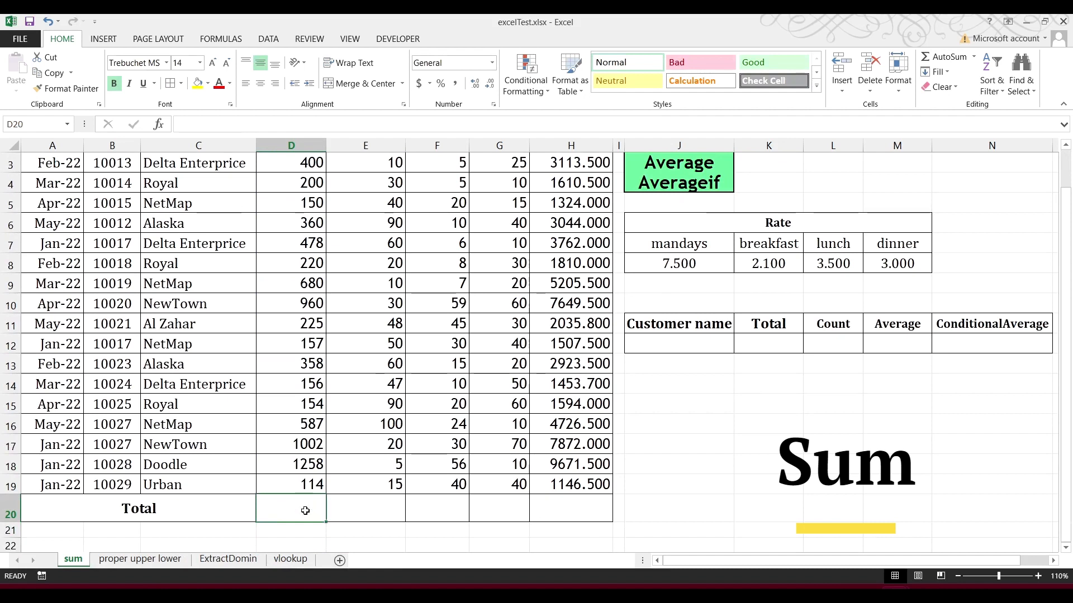
{"action": "left_click", "coordinate": [336, 517]}
{"action": "left_click", "coordinate": [305, 509]}
{"action": "key", "text": "alt+equal"}
{"action": "key", "text": "Return"}
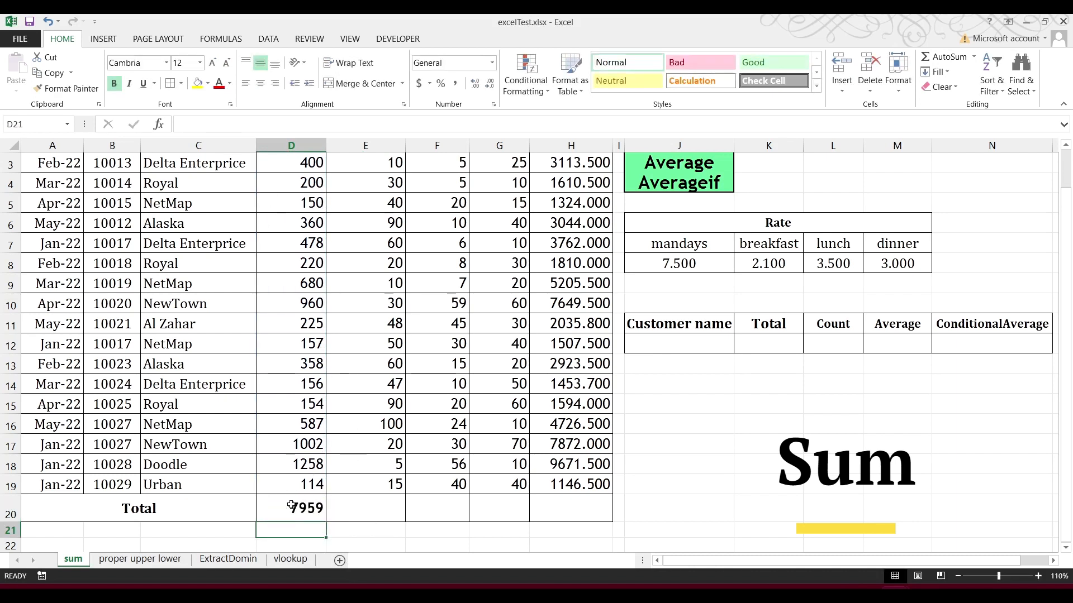
Fill the D20 total formula across to H20 and display the H20 grand total with three decimal places.
{"action": "left_click", "coordinate": [291, 505]}
{"action": "left_click_drag", "start_coordinate": [325, 522], "coordinate": [609, 523]}
{"action": "left_click", "coordinate": [582, 511]}
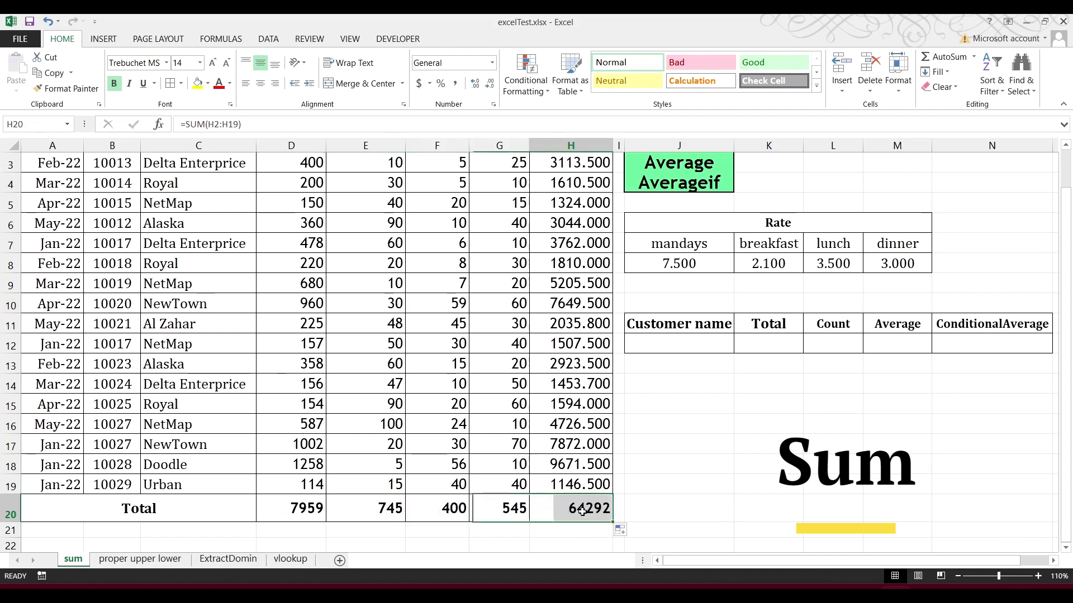
{"action": "left_click", "coordinate": [476, 88]}
{"action": "left_click", "coordinate": [475, 88]}
{"action": "left_click", "coordinate": [476, 89]}
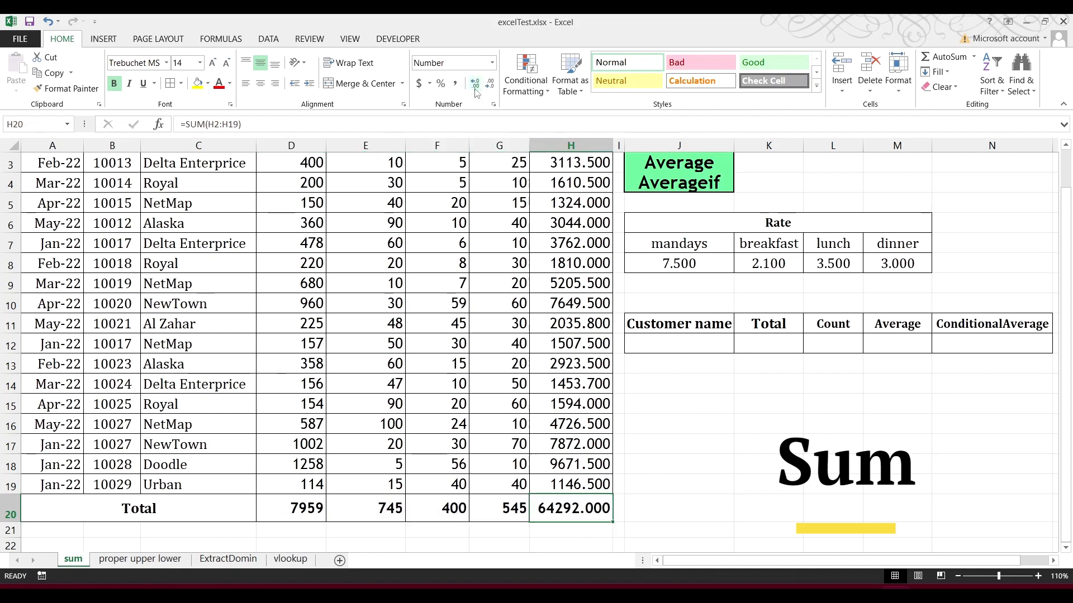
{"action": "double_click", "coordinate": [569, 505]}
{"action": "key", "text": "Return"}
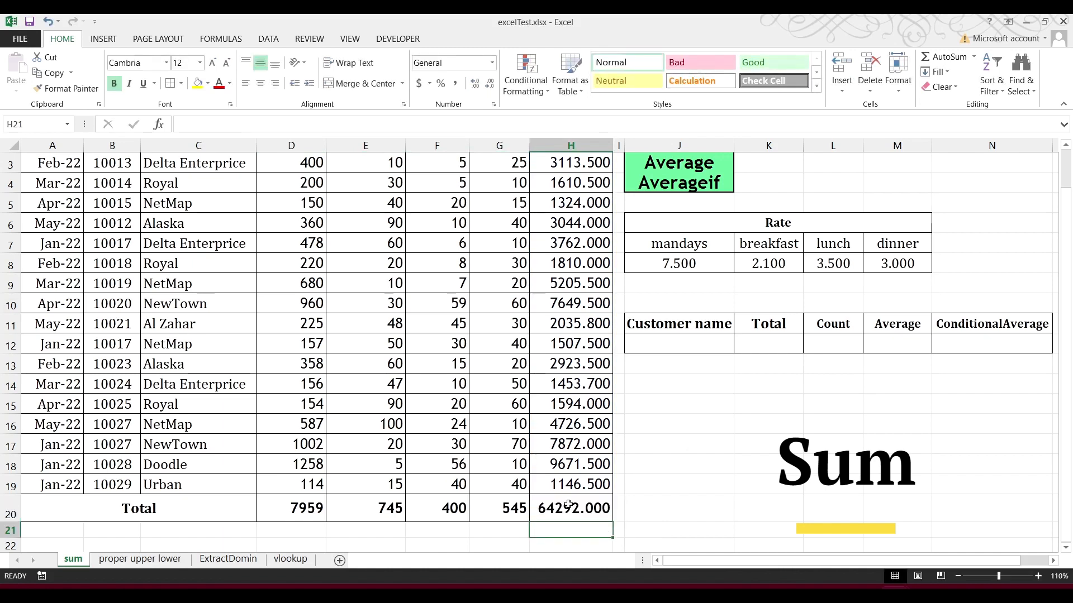
Copy the customer Alaska from C2 into Customer name cell J12 as a value only.
{"action": "scroll", "coordinate": [562, 475], "scroll_direction": "up", "scroll_amount": 1}
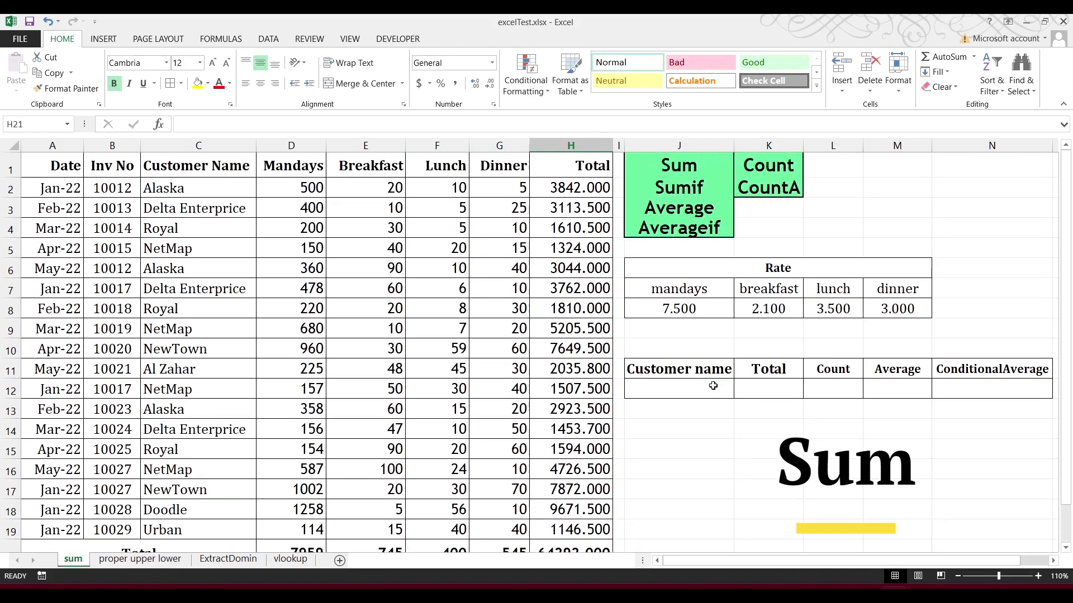
{"action": "left_click", "coordinate": [194, 186]}
{"action": "key", "text": "ctrl+c"}
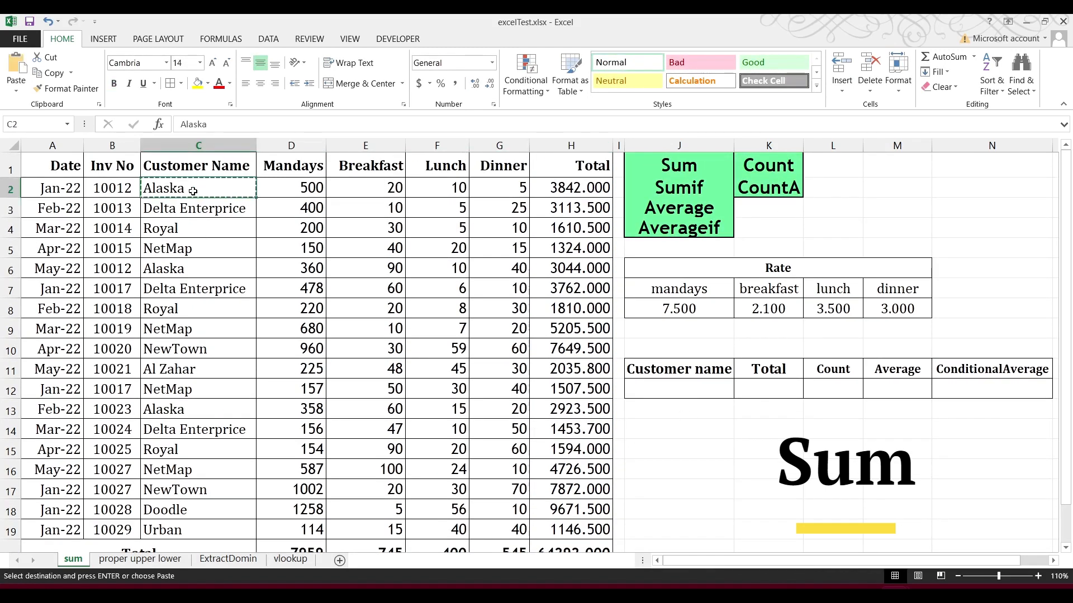
{"action": "left_click", "coordinate": [713, 384]}
{"action": "right_click", "coordinate": [713, 385]}
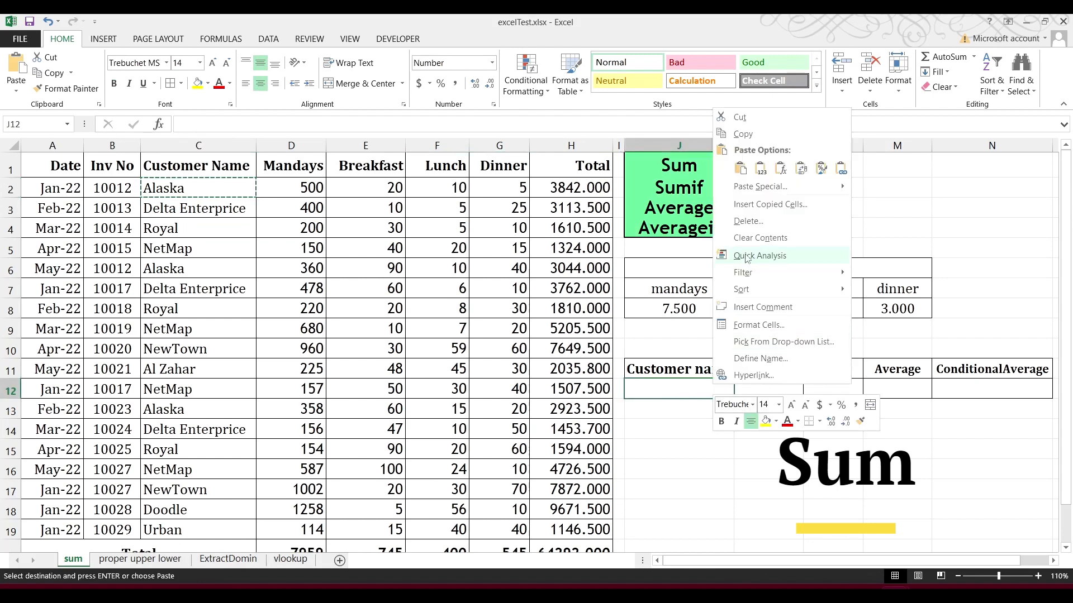
{"action": "left_click", "coordinate": [761, 169]}
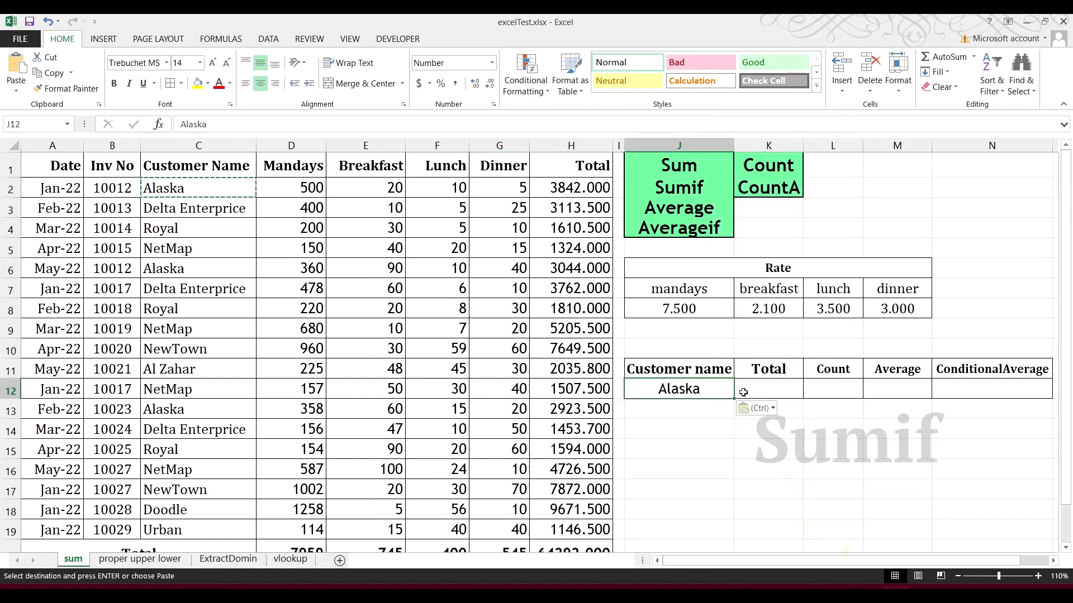
Enter =SUMIF(C2:C19,J12,H2:H19) in K12 to total the invoices of the customer named in J12.
{"action": "left_click", "coordinate": [783, 387]}
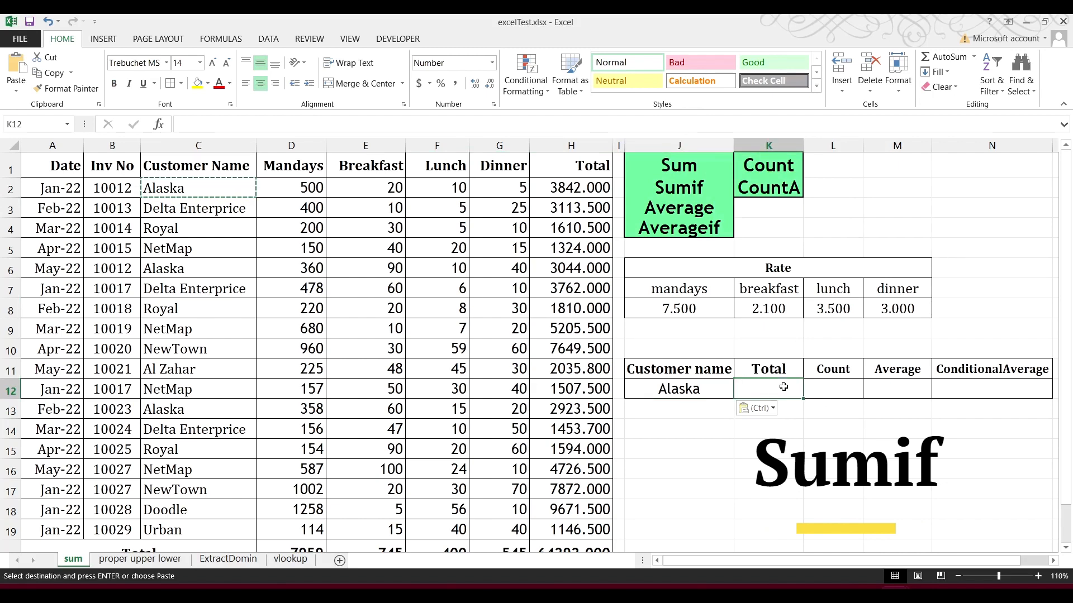
{"action": "type", "text": "=su"}
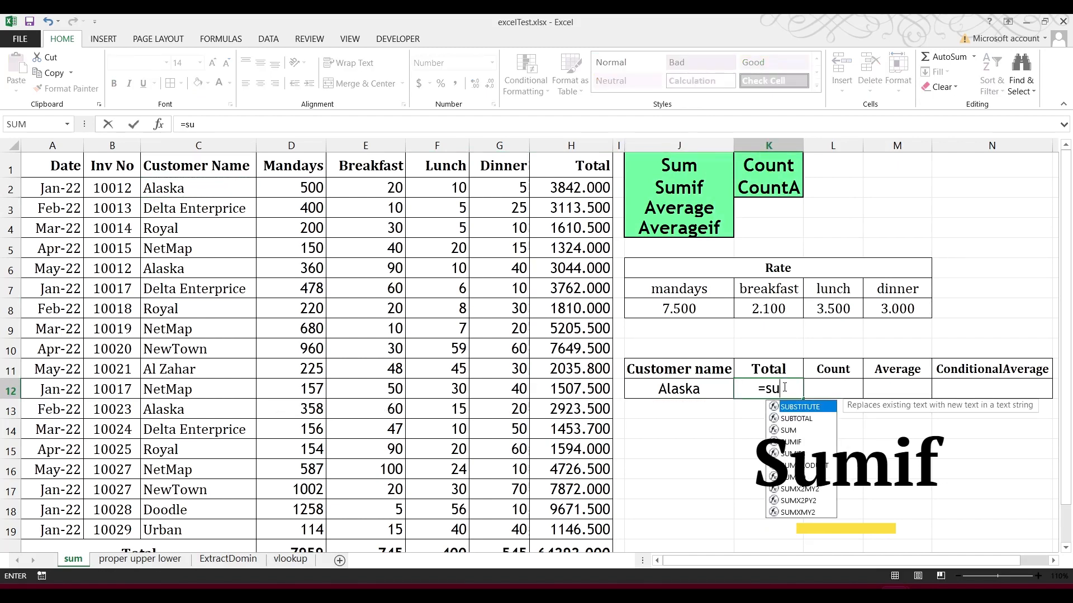
{"action": "type", "text": "mif"}
{"action": "key", "text": "Tab"}
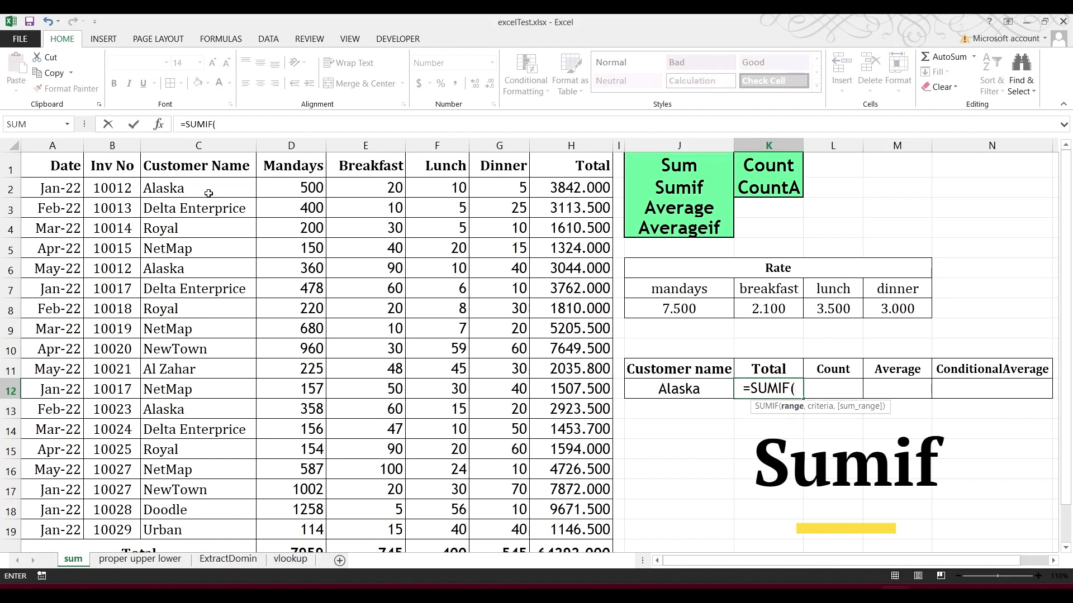
{"action": "left_click_drag", "start_coordinate": [209, 193], "coordinate": [179, 524]}
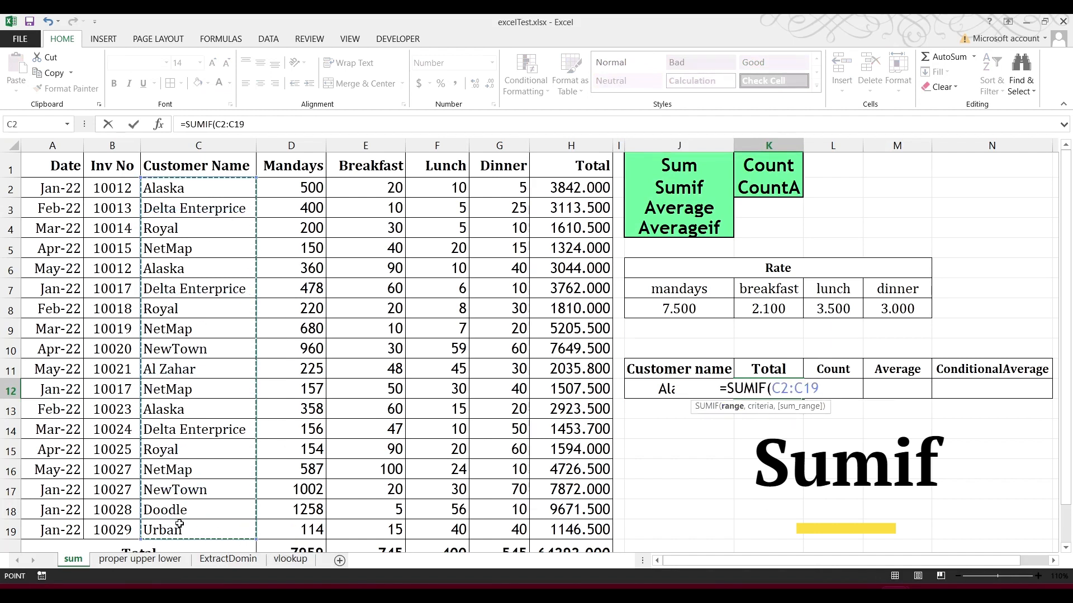
{"action": "type", "text": ","}
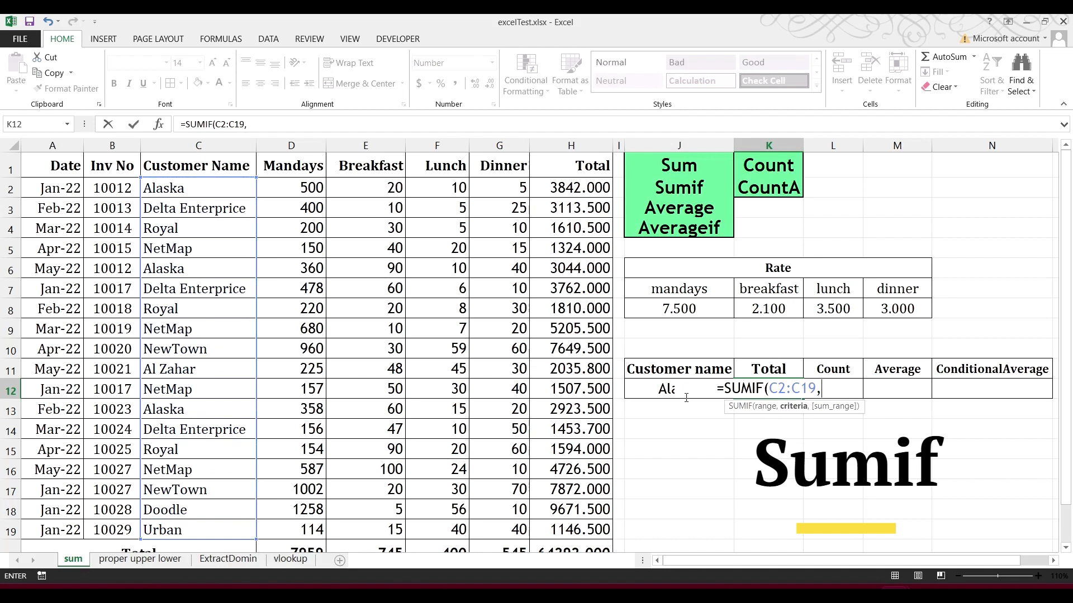
{"action": "left_click", "coordinate": [657, 390]}
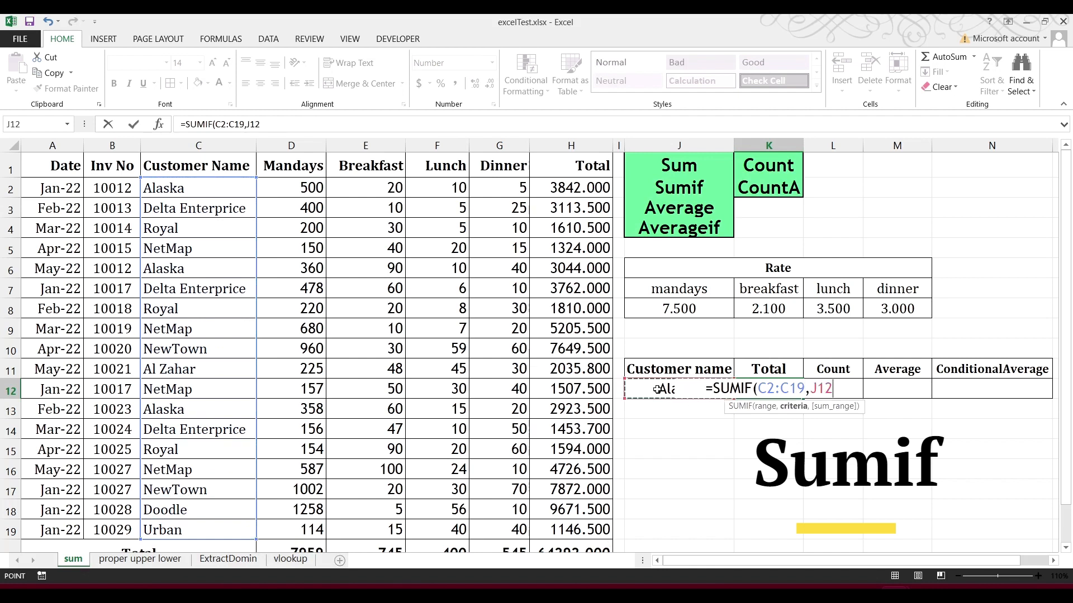
{"action": "type", "text": ","}
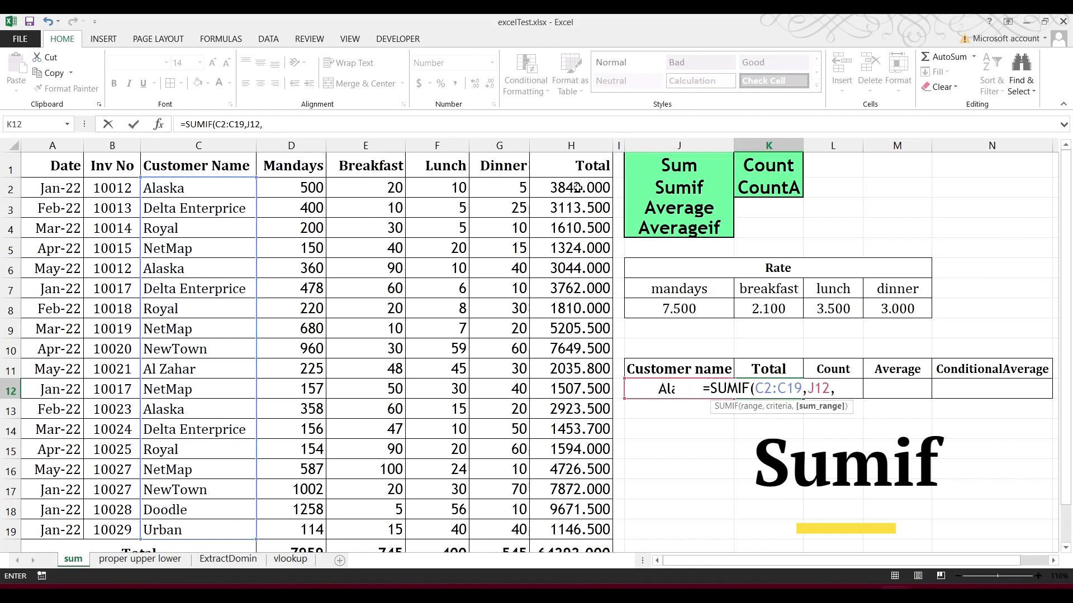
{"action": "left_click_drag", "start_coordinate": [579, 190], "coordinate": [567, 527]}
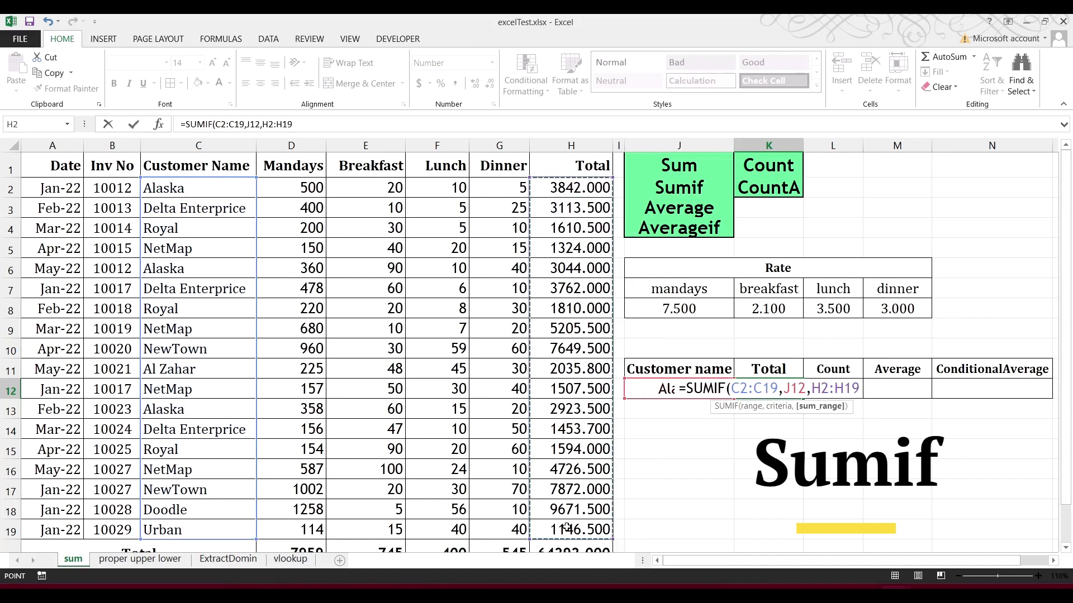
{"action": "key", "text": "Return"}
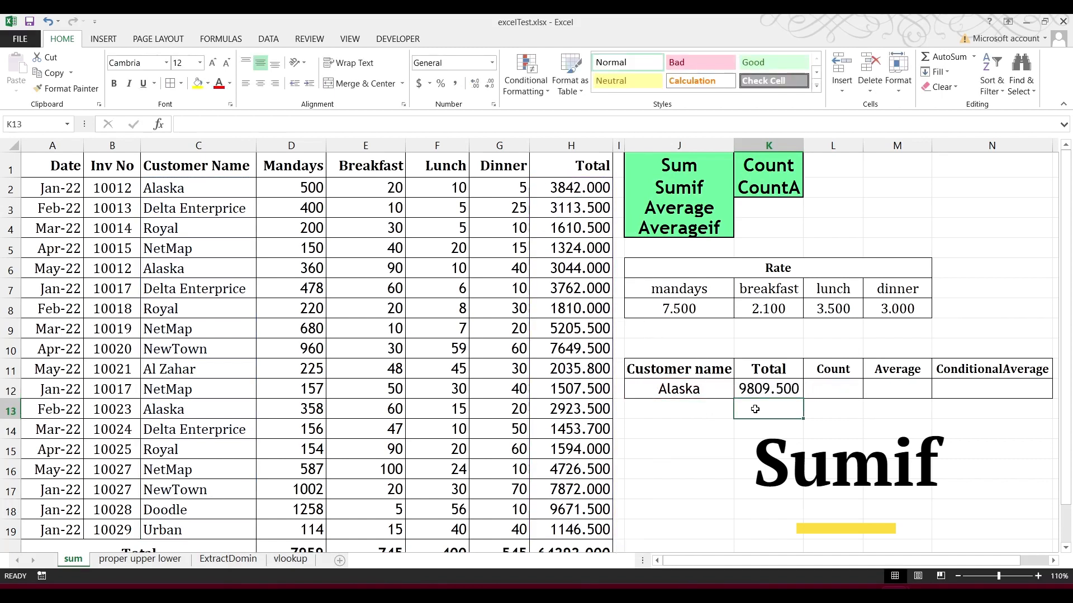
Turn on filtering for the invoice table's header row A1:H1.
{"action": "left_click_drag", "start_coordinate": [78, 155], "coordinate": [597, 168]}
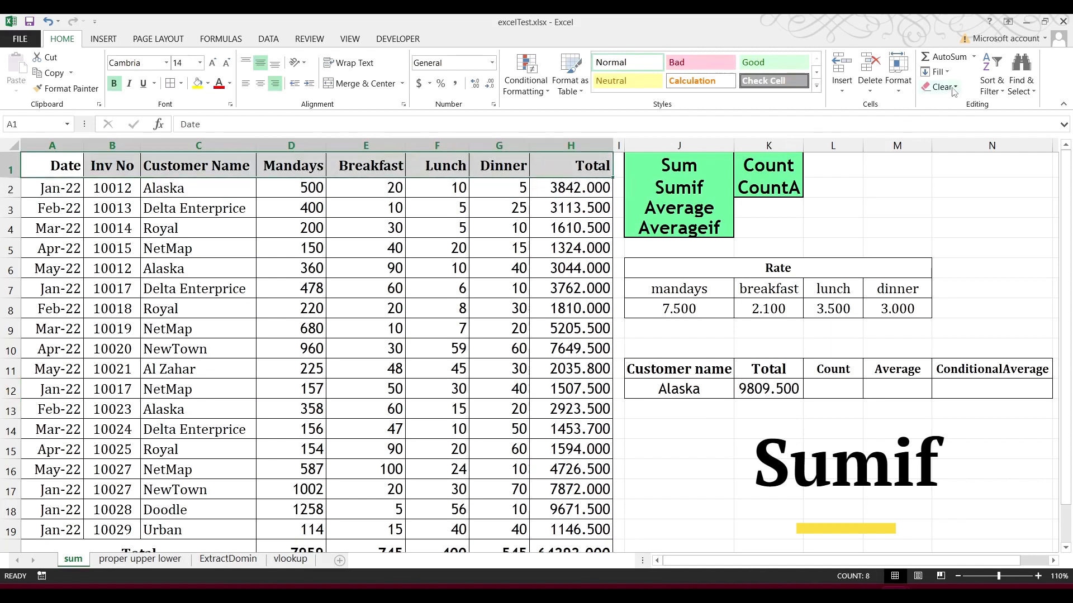
{"action": "left_click", "coordinate": [991, 92]}
{"action": "left_click", "coordinate": [1009, 162]}
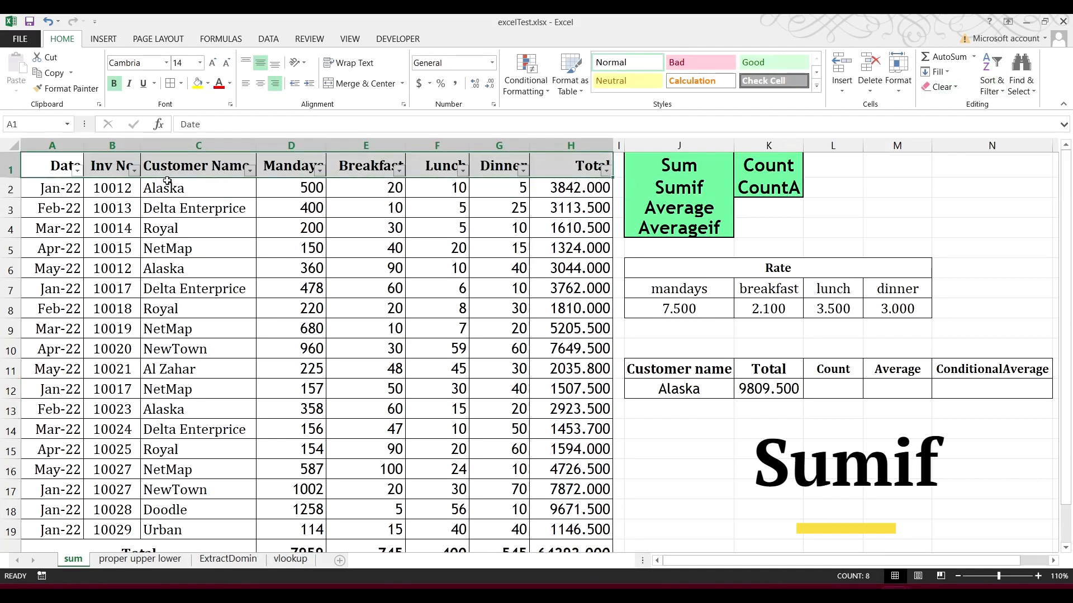
Filter Customer Name to Alaska only to check the sum of its invoice totals, and undo the filter.
{"action": "left_click", "coordinate": [251, 171]}
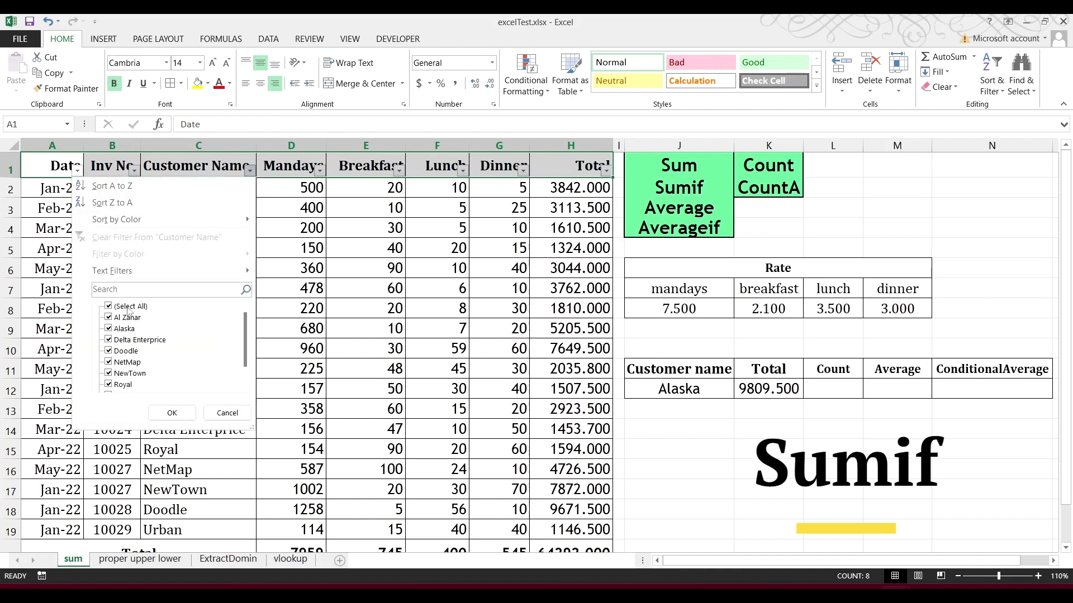
{"action": "left_click", "coordinate": [124, 306]}
{"action": "left_click", "coordinate": [124, 329]}
{"action": "left_click", "coordinate": [172, 413]}
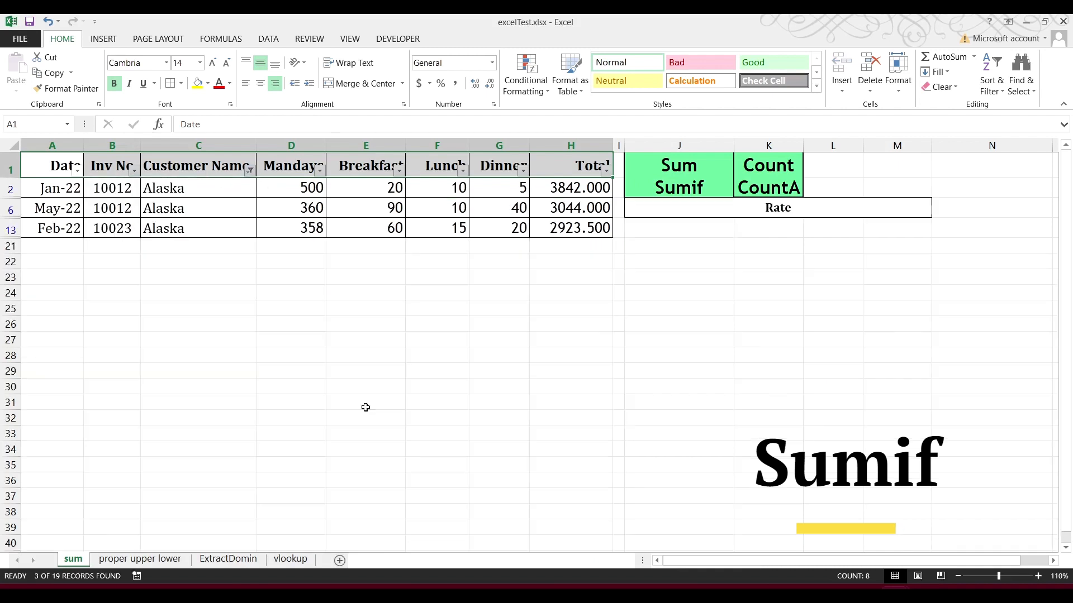
{"action": "left_click_drag", "start_coordinate": [584, 187], "coordinate": [581, 226]}
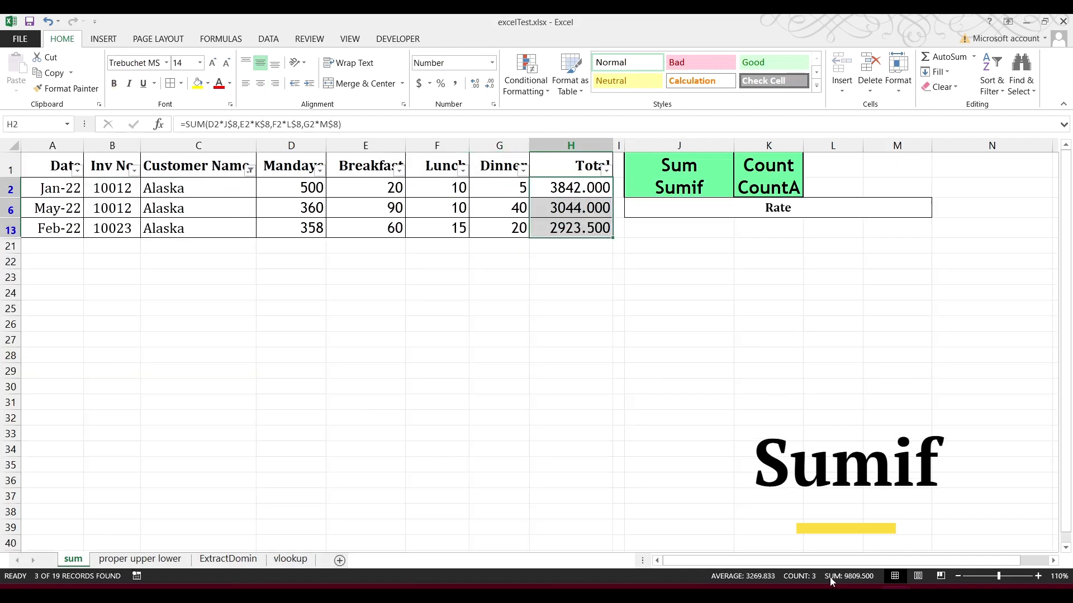
{"action": "key", "text": "ctrl+z"}
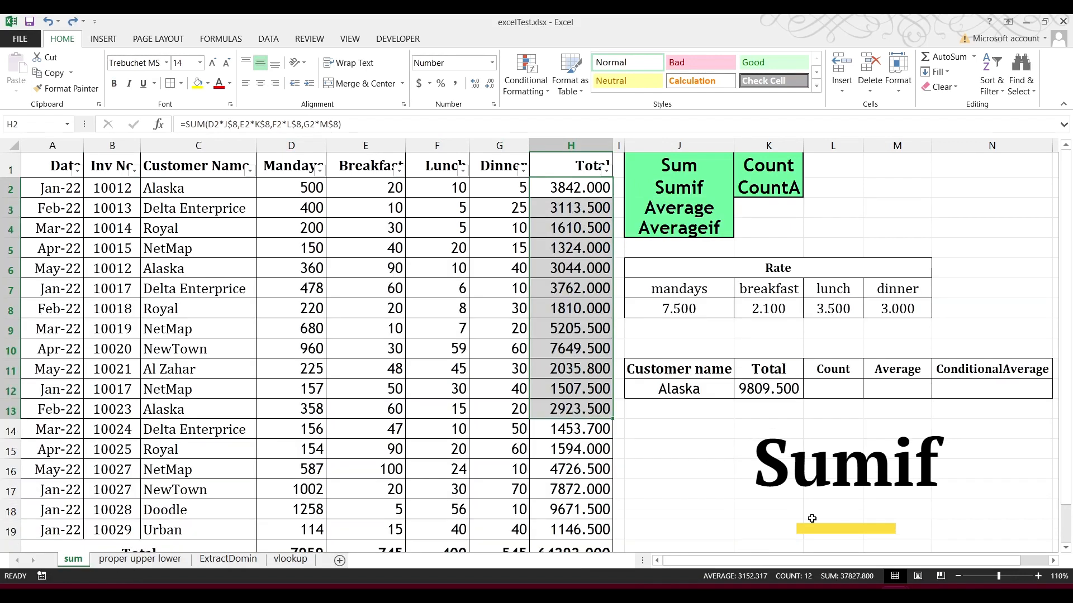
{"action": "left_click", "coordinate": [790, 443]}
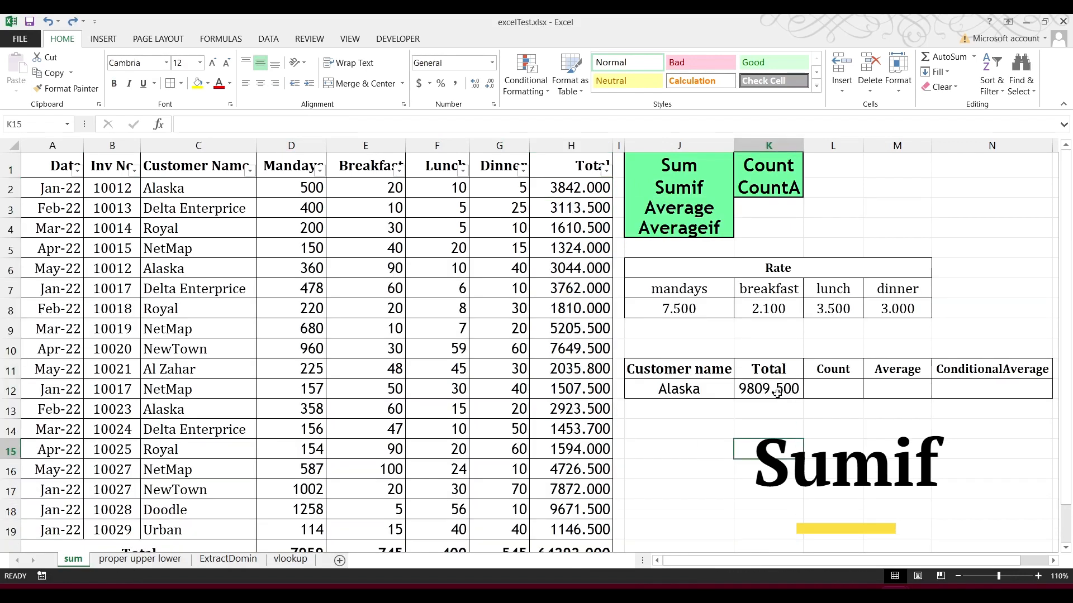
Widen column K slightly, and copy the Jan-22 date from A2 into J13 with centred alignment.
{"action": "left_click_drag", "start_coordinate": [807, 144], "coordinate": [808, 144]}
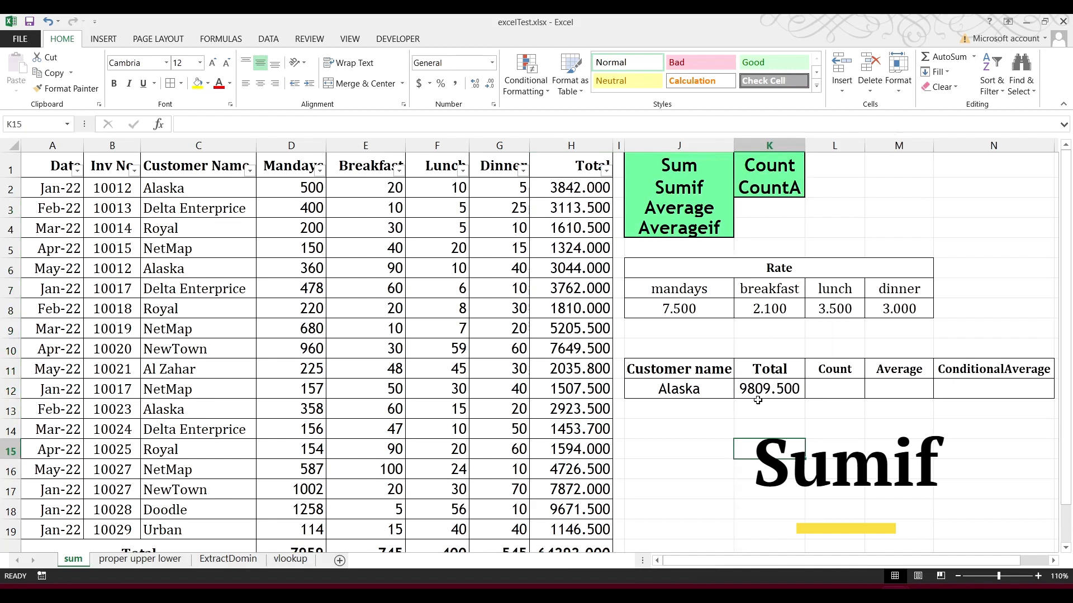
{"action": "left_click", "coordinate": [44, 189]}
{"action": "key", "text": "ctrl+c"}
{"action": "left_click", "coordinate": [705, 405]}
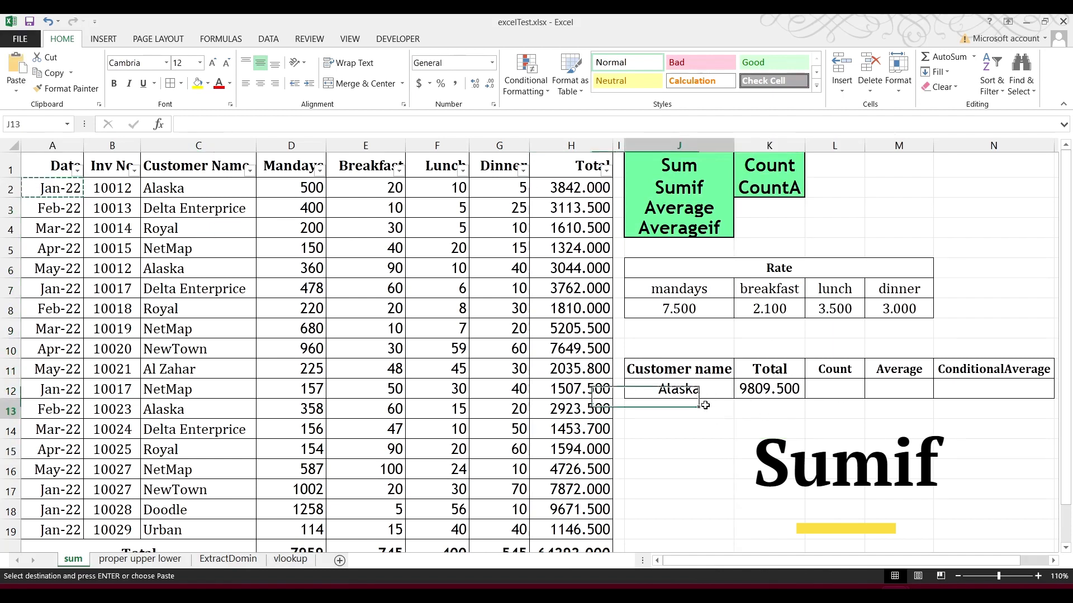
{"action": "key", "text": "ctrl+v"}
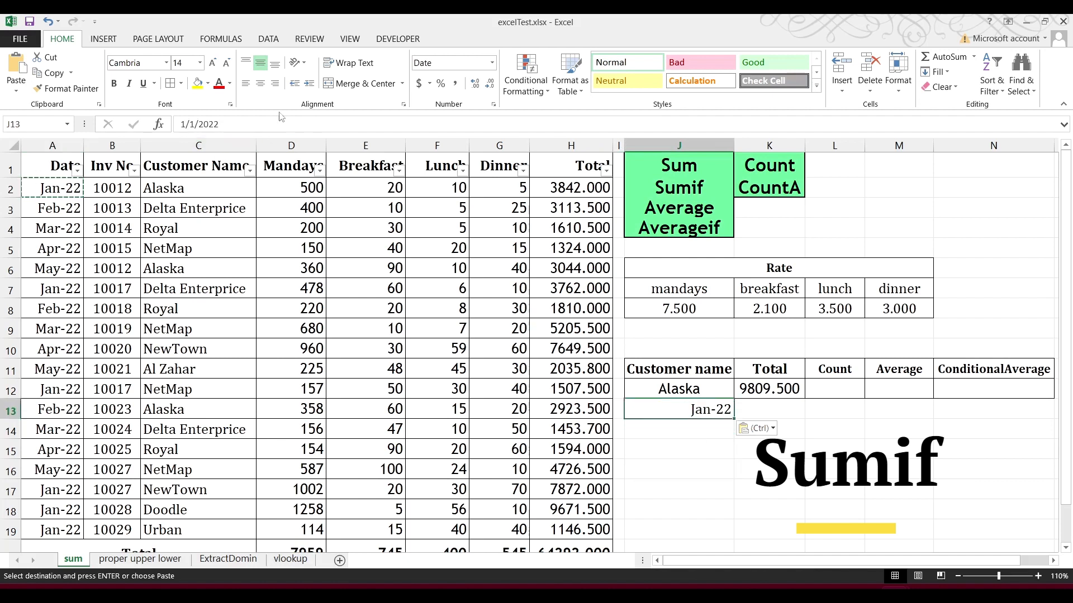
{"action": "left_click", "coordinate": [261, 83]}
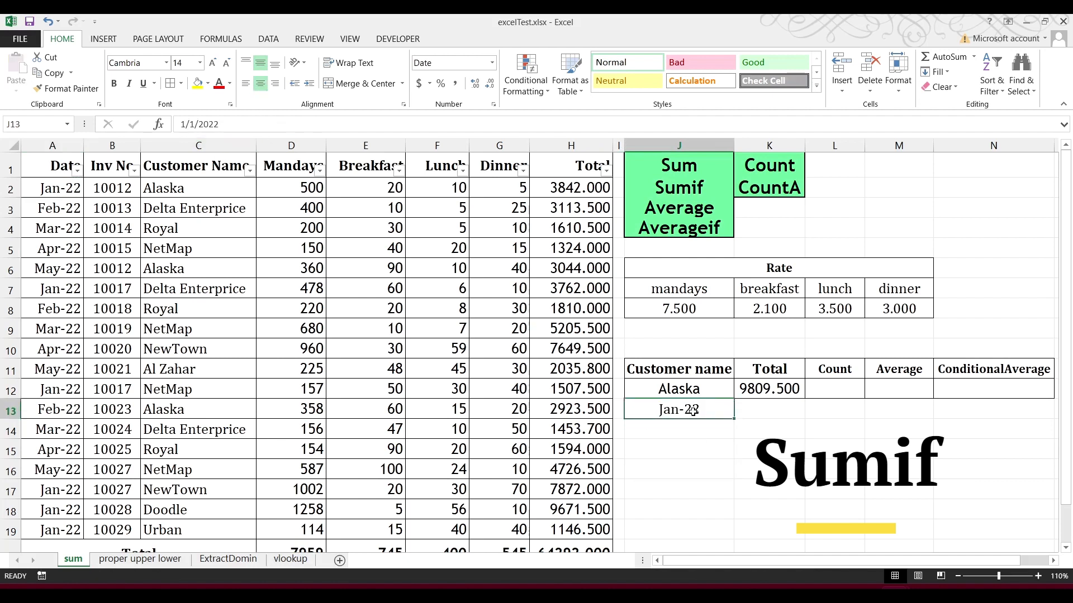
Start a SUMIFS formula in K13 with the invoice totals H2:H19 as the sum range.
{"action": "left_click", "coordinate": [775, 413]}
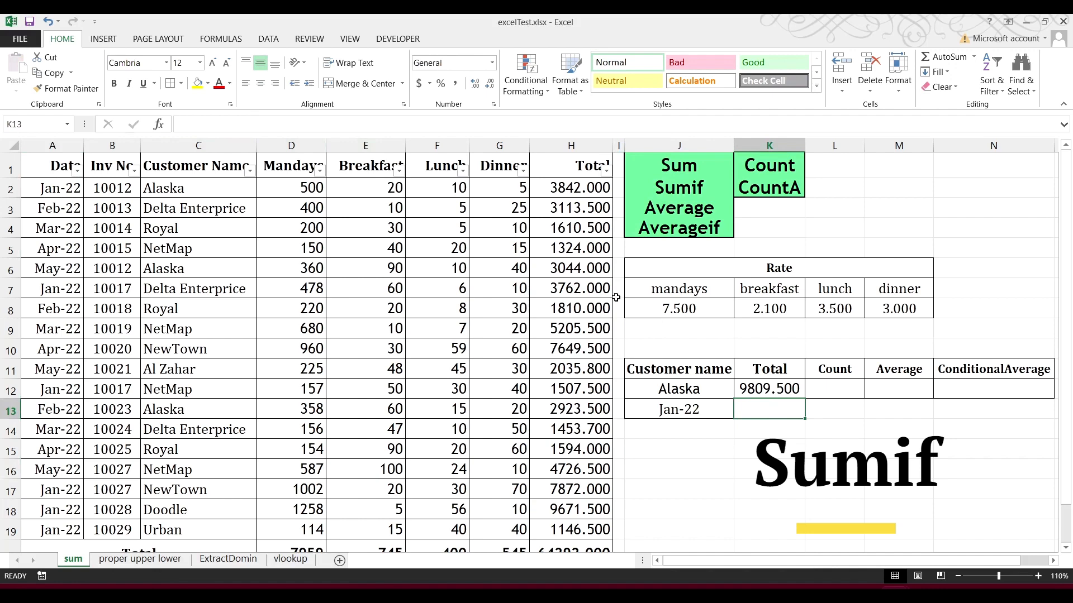
{"action": "left_click", "coordinate": [446, 127]}
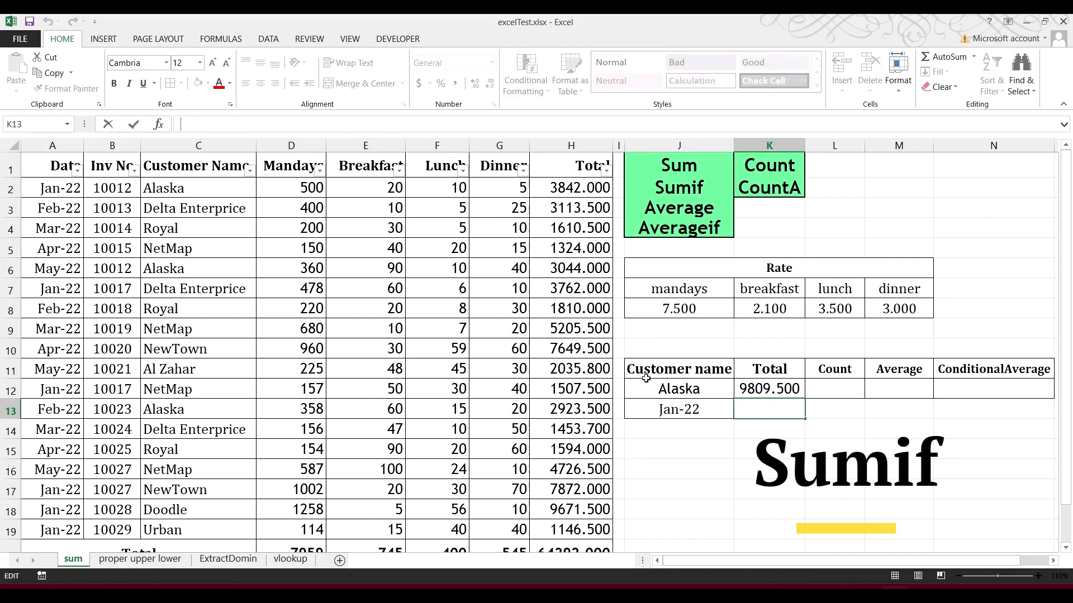
{"action": "left_click", "coordinate": [766, 403]}
{"action": "type", "text": "="}
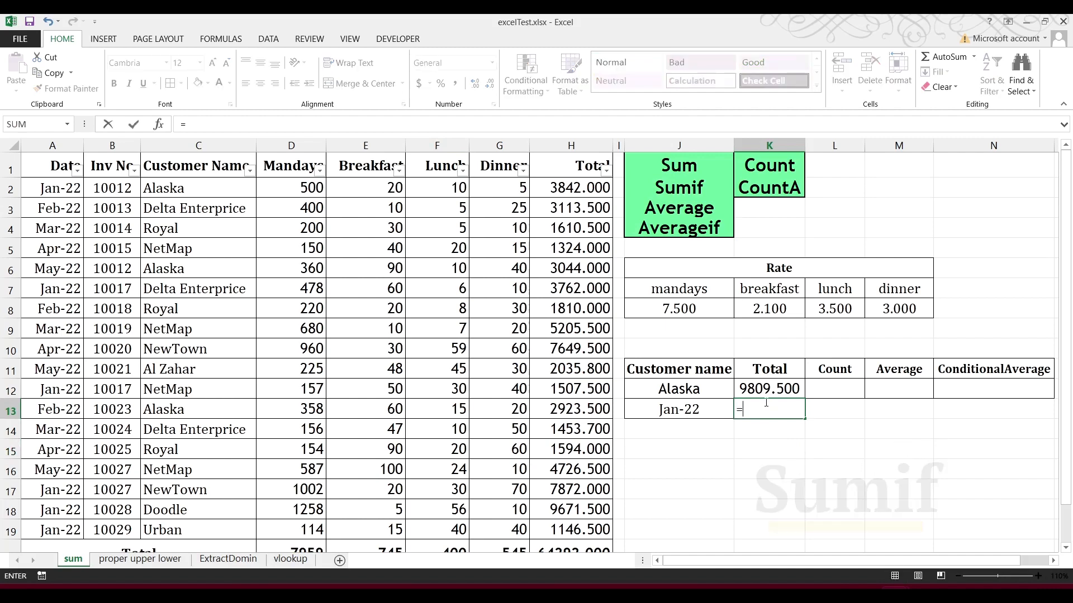
{"action": "type", "text": "suif"}
{"action": "key", "text": "BackSpace"}
{"action": "key", "text": "BackSpace"}
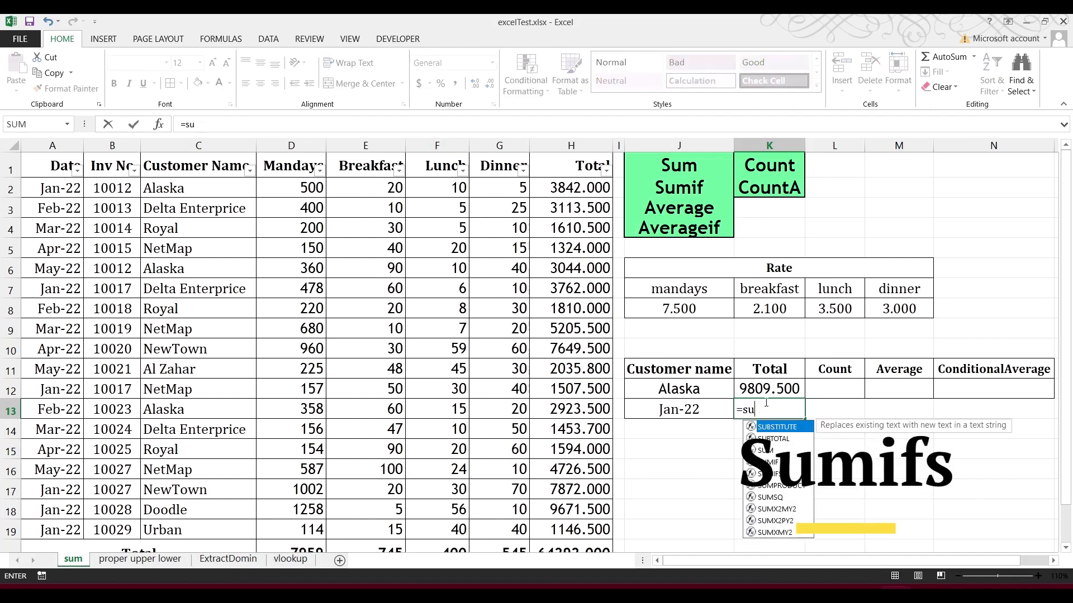
{"action": "type", "text": "mif"}
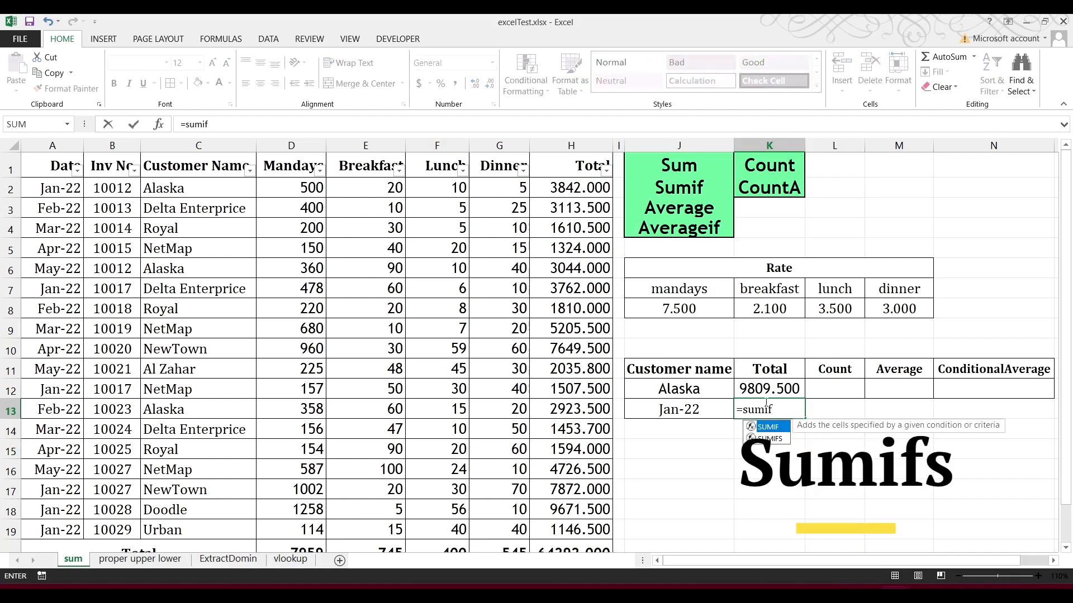
{"action": "key", "text": "Down"}
{"action": "key", "text": "Tab"}
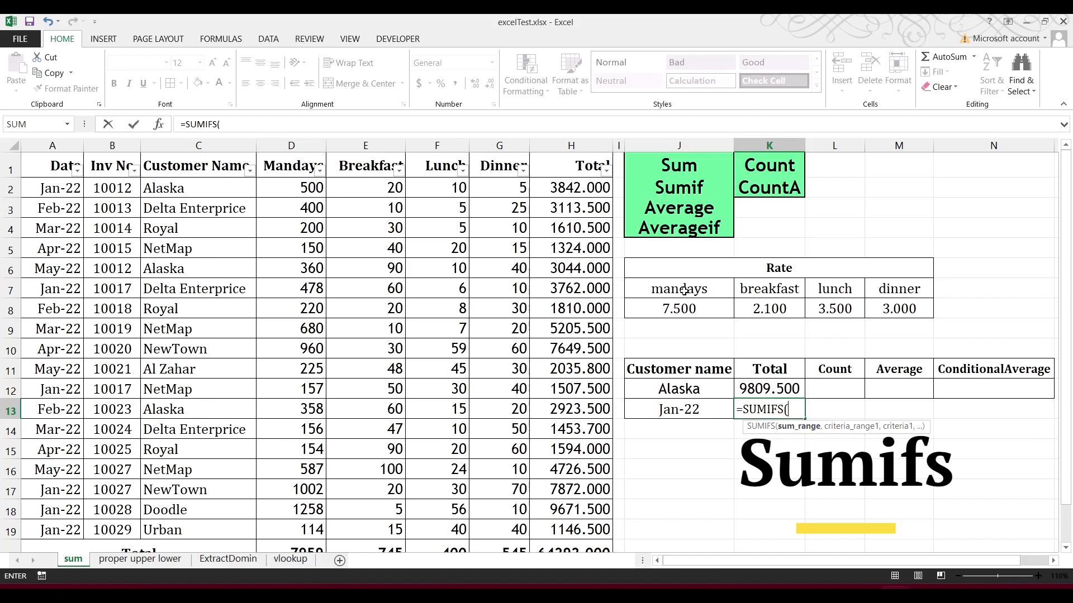
{"action": "left_click_drag", "start_coordinate": [583, 188], "coordinate": [577, 530]}
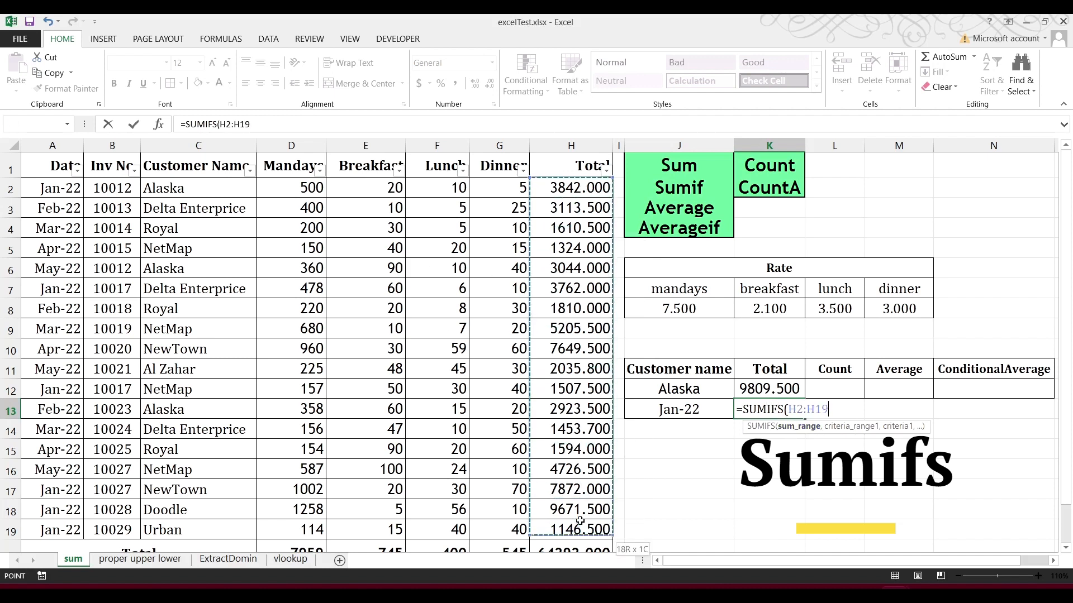
{"action": "type", "text": ","}
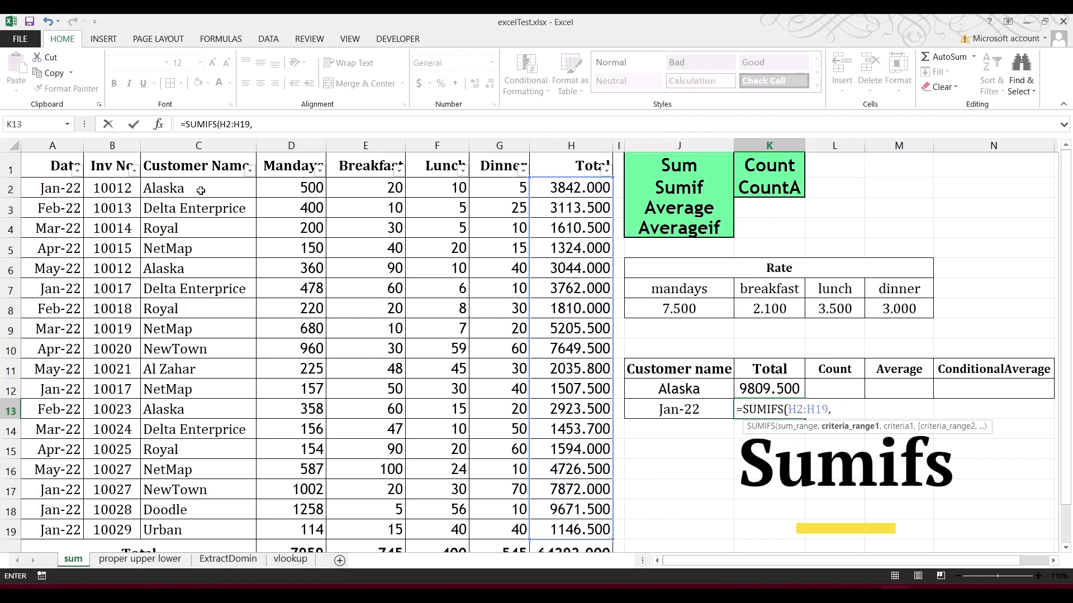
Complete K13's SUMIFS formula with customer names C2:C19 matching J12 and dates A2:A19 matching J13.
{"action": "left_click_drag", "start_coordinate": [200, 191], "coordinate": [199, 523]}
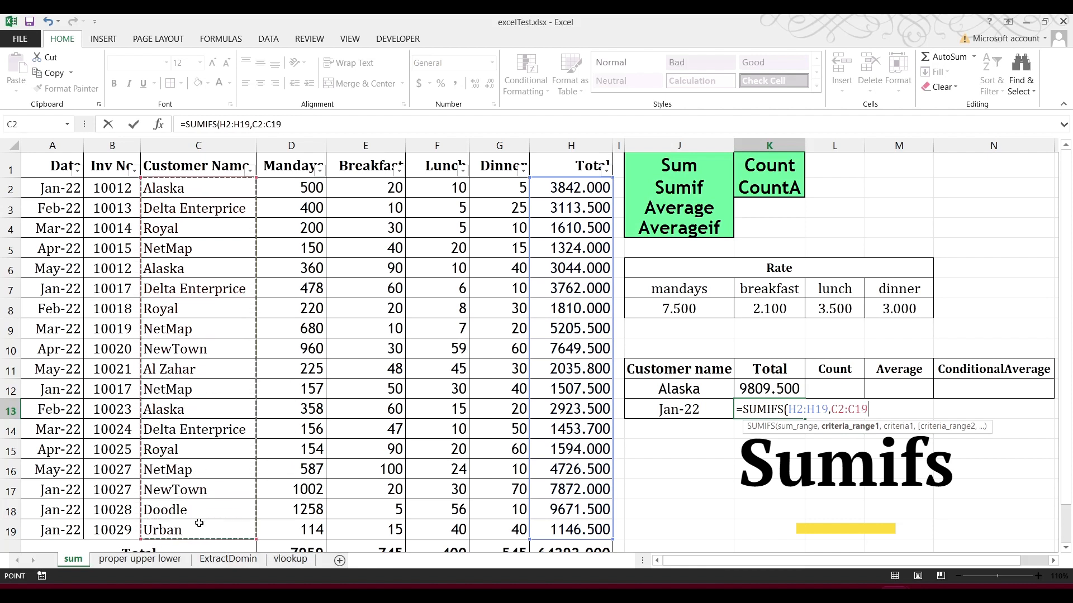
{"action": "type", "text": ","}
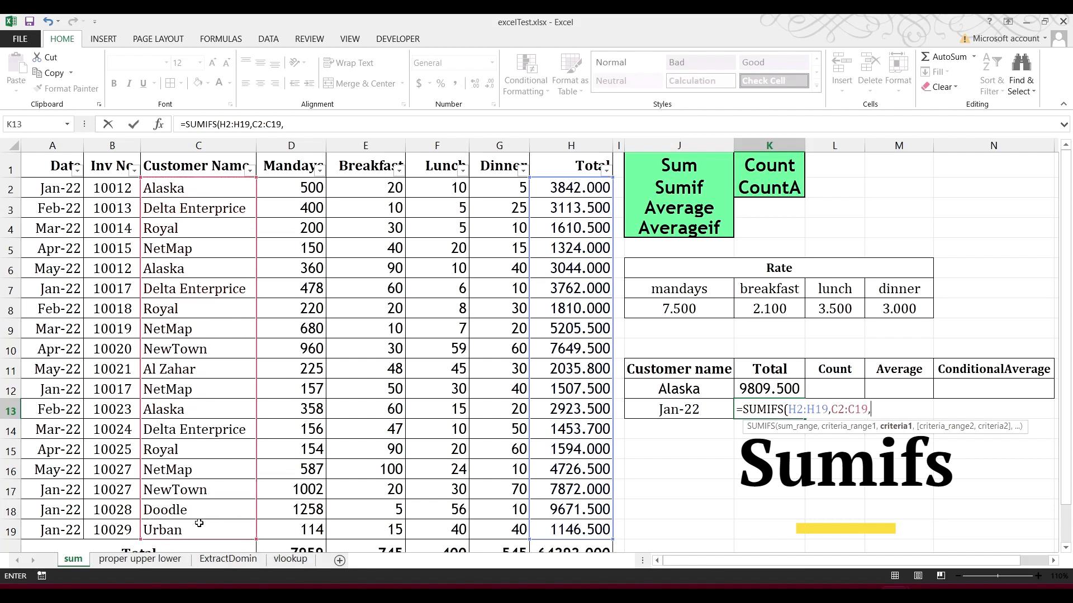
{"action": "left_click", "coordinate": [662, 386]}
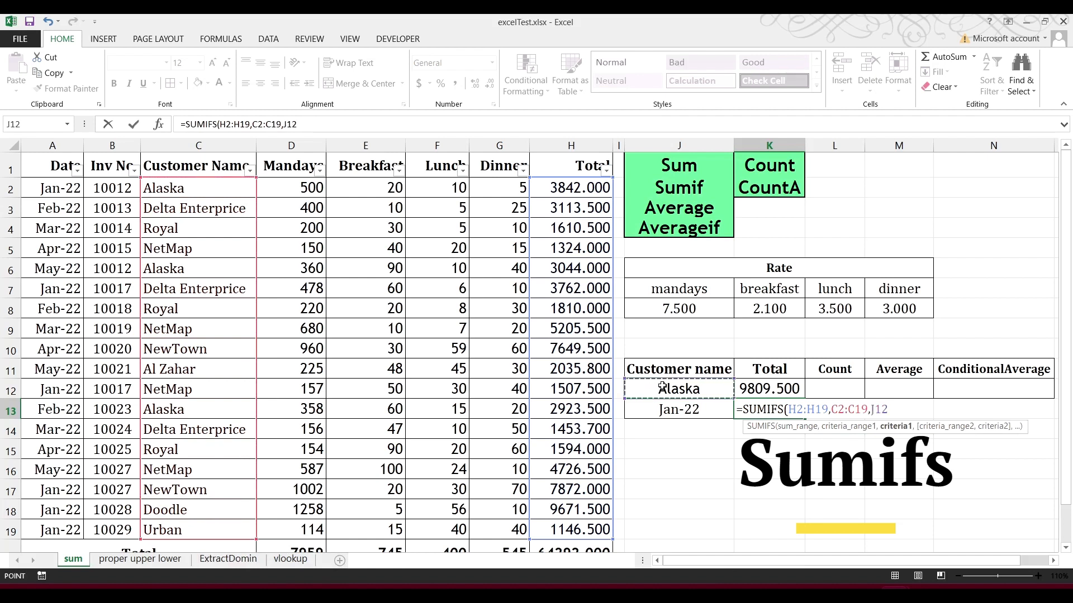
{"action": "type", "text": ","}
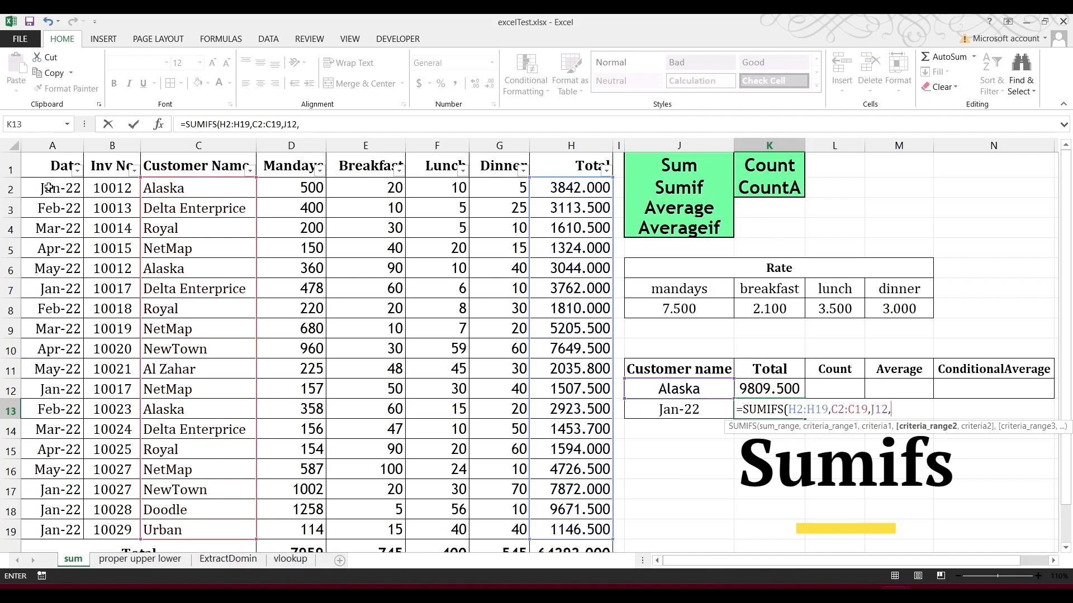
{"action": "left_click_drag", "start_coordinate": [49, 187], "coordinate": [51, 526]}
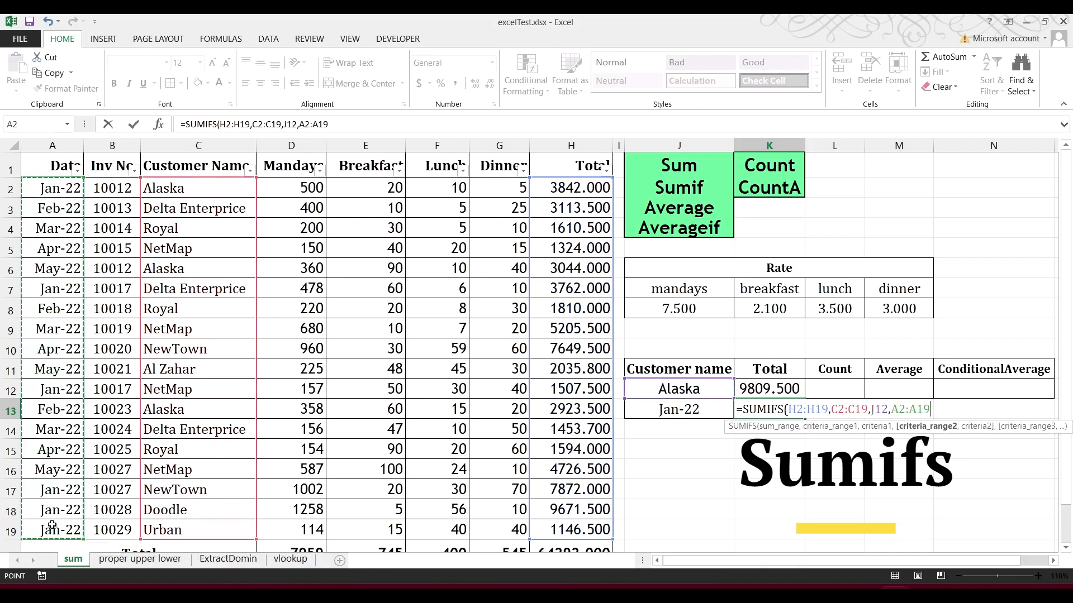
{"action": "type", "text": ","}
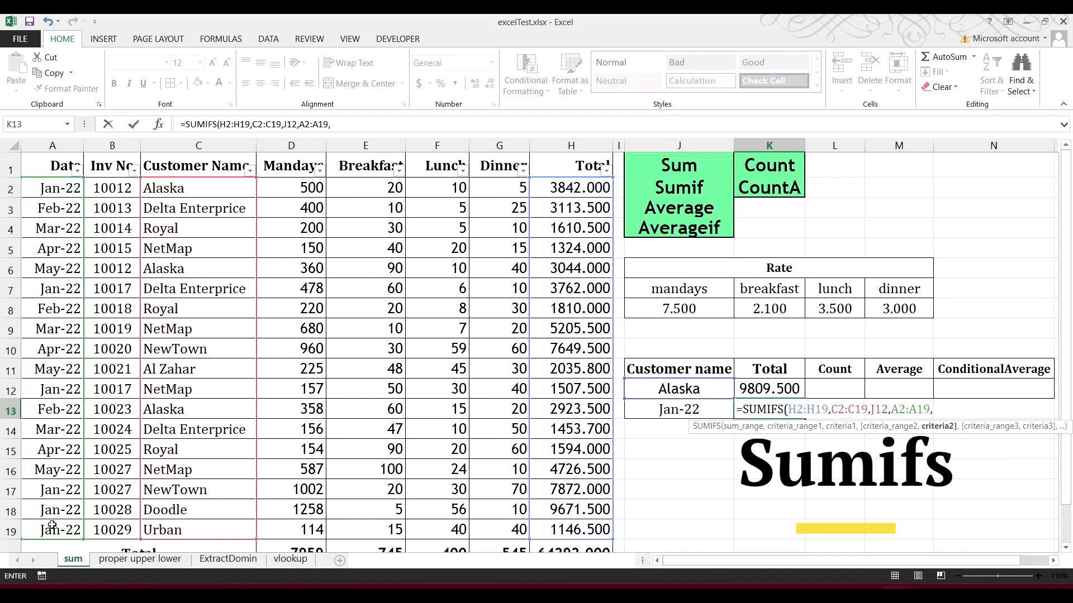
{"action": "left_click", "coordinate": [675, 409]}
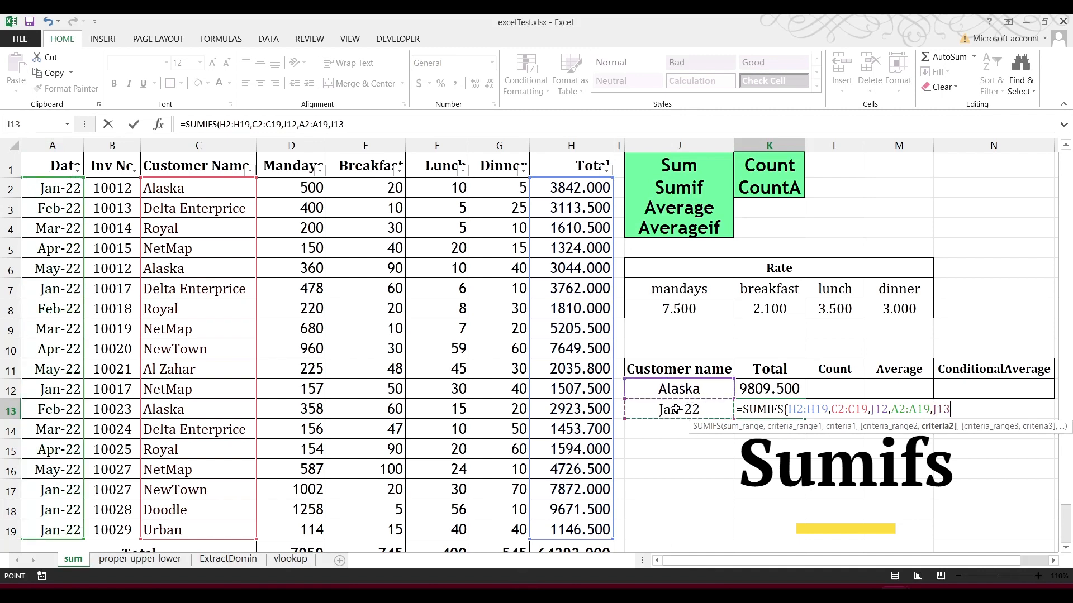
{"action": "key", "text": "Return"}
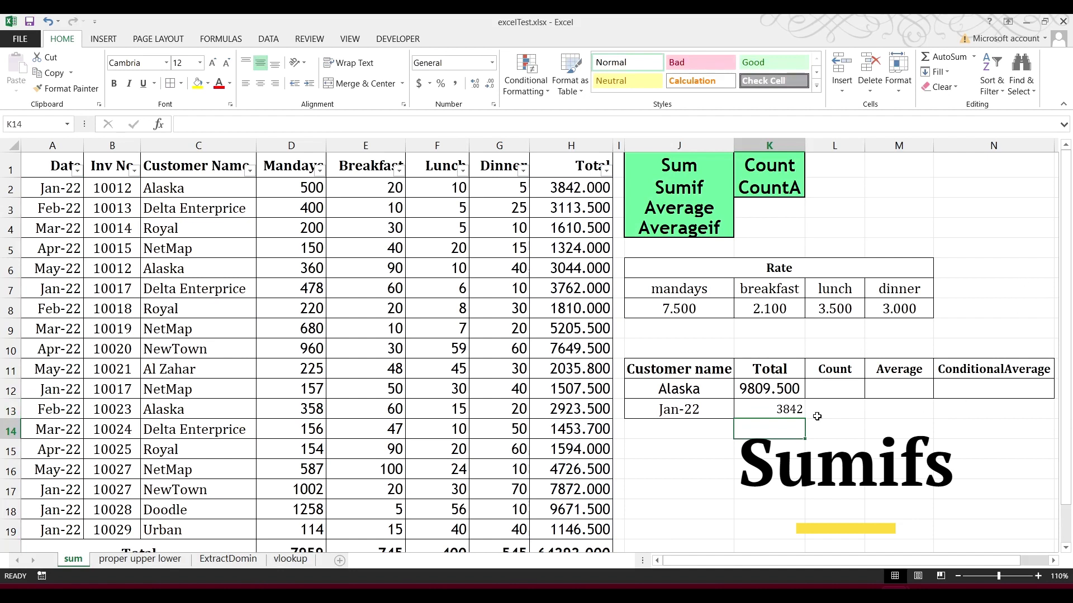
Copy the cell formatting of the customer total in K12 onto the SUMIFS result in K13.
{"action": "left_click", "coordinate": [774, 388]}
{"action": "left_click", "coordinate": [84, 93]}
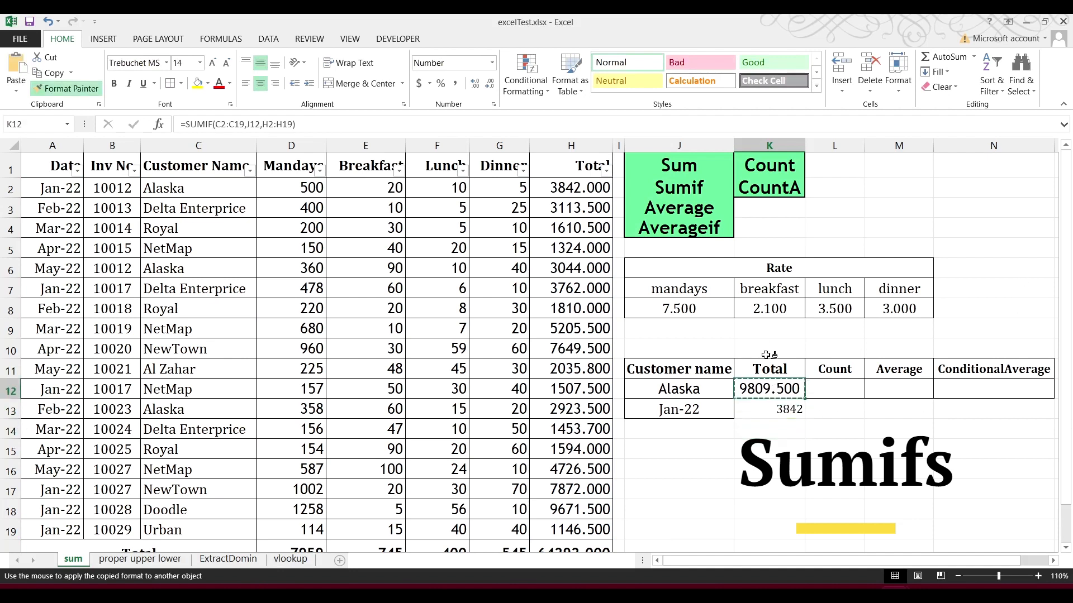
{"action": "mouse_move", "coordinate": [779, 411]}
{"action": "left_mouse_down"}
{"action": "mouse_move", "coordinate": [952, 416]}
{"action": "mouse_move", "coordinate": [783, 405]}
{"action": "left_mouse_up"}
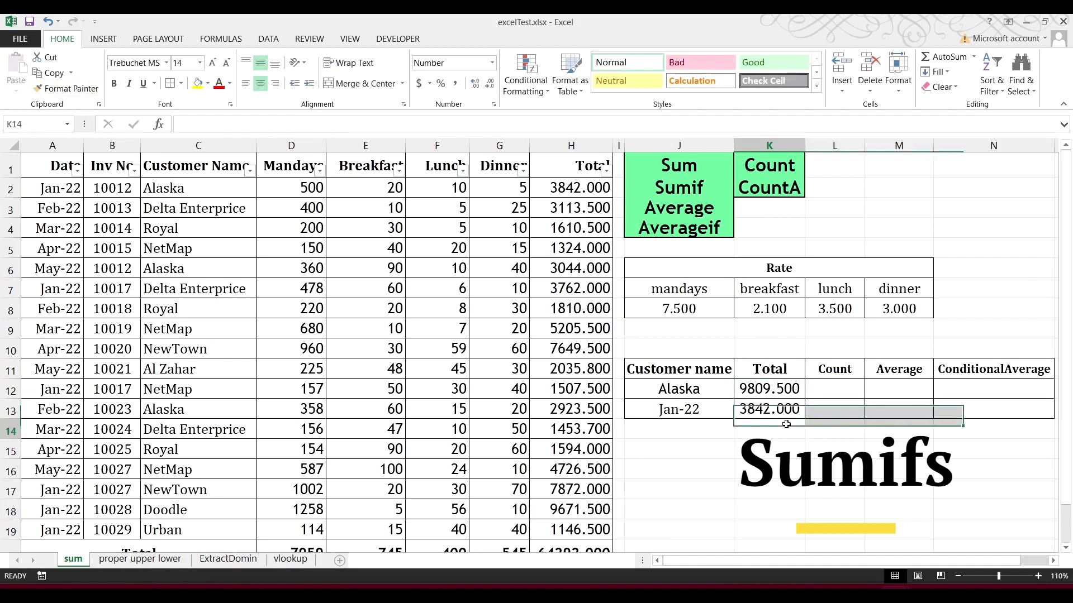
Paste the Feb-22 date from A3 into J13 as a value only, and check the SUMIFS total in K13.
{"action": "left_click", "coordinate": [44, 187]}
{"action": "left_click", "coordinate": [54, 214]}
{"action": "key", "text": "ctrl+c"}
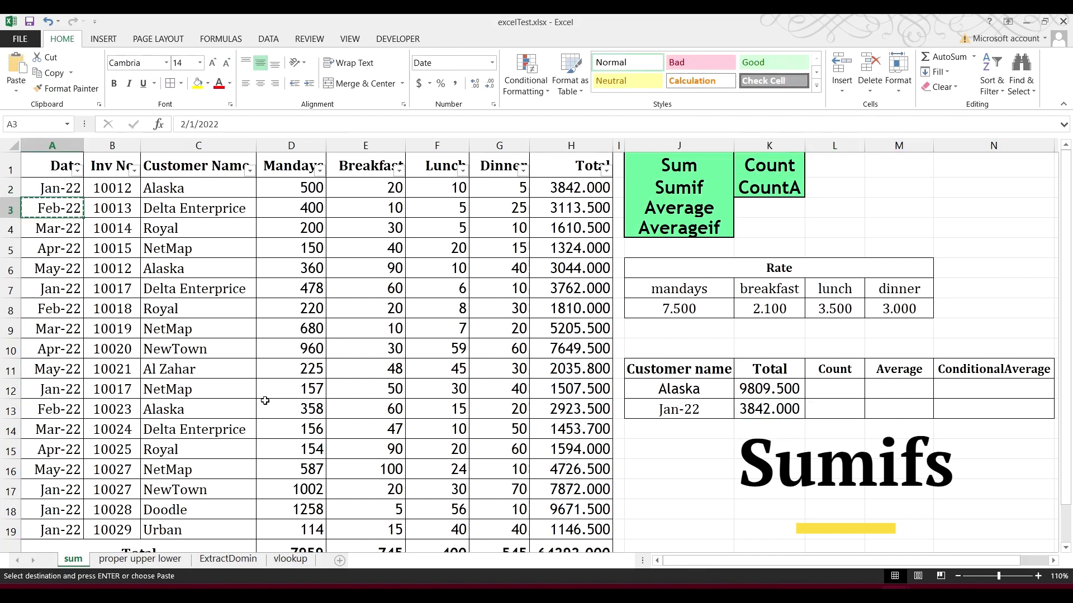
{"action": "right_click", "coordinate": [678, 412]}
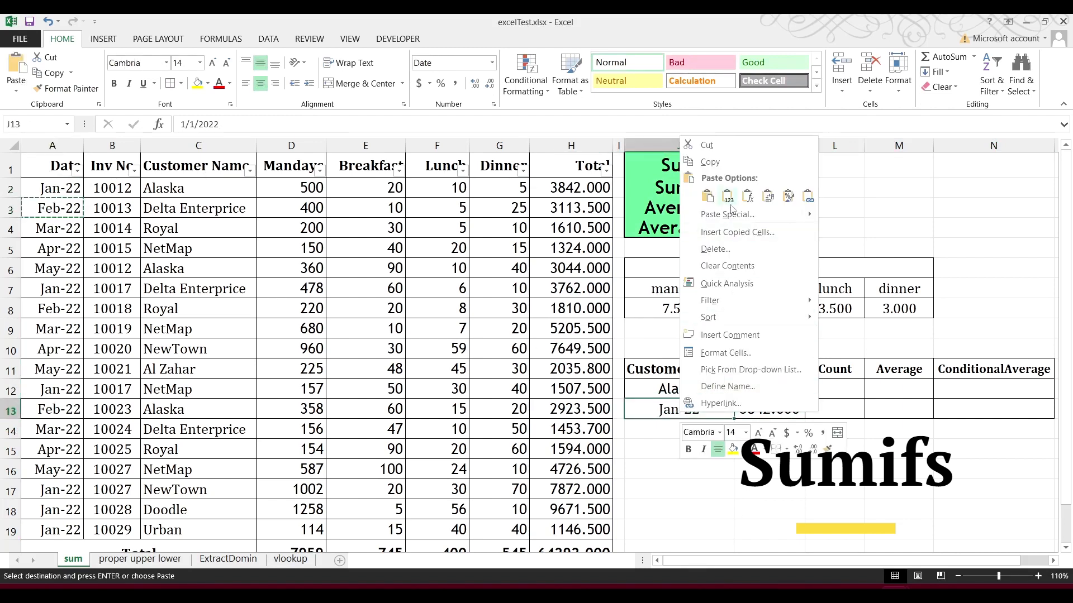
{"action": "left_click", "coordinate": [699, 119]}
{"action": "left_click", "coordinate": [766, 410]}
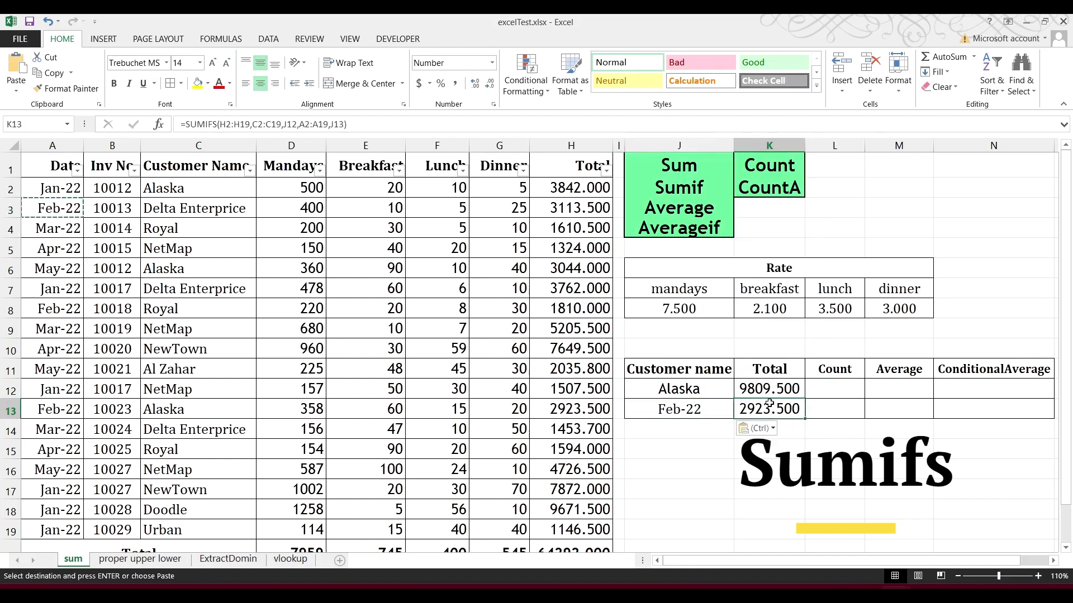
Paste the customer name Royal from C8 into J12 as a value only, and compare K13 with the invoice total in H8.
{"action": "left_click", "coordinate": [689, 391]}
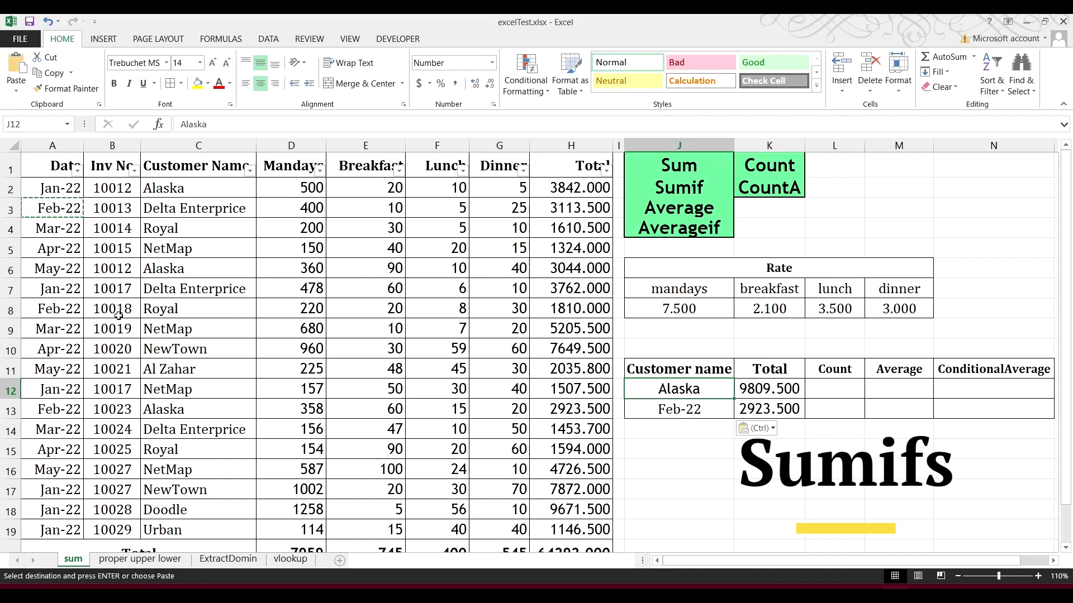
{"action": "left_click", "coordinate": [147, 312]}
{"action": "key", "text": "ctrl+c"}
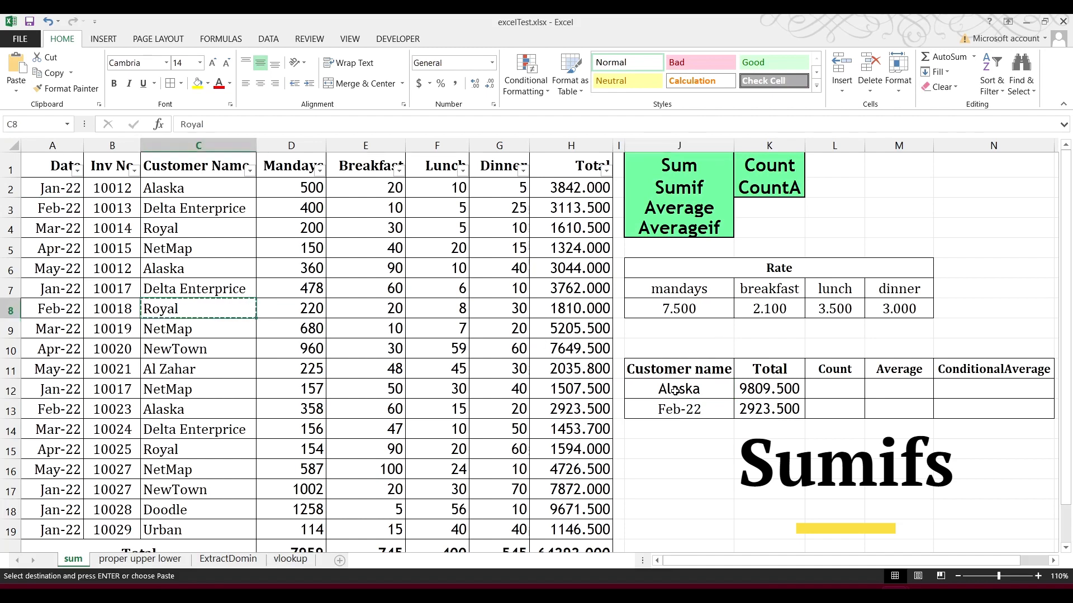
{"action": "left_click", "coordinate": [701, 389]}
{"action": "key", "text": "ctrl+v"}
{"action": "key", "text": "ctrl+z"}
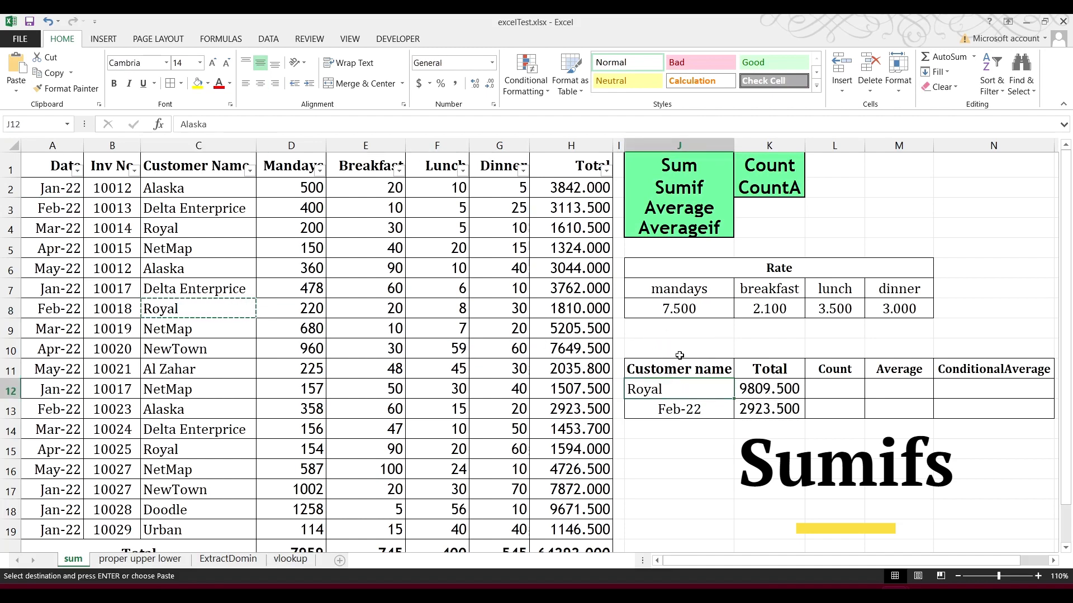
{"action": "right_click", "coordinate": [687, 389]}
{"action": "left_click", "coordinate": [734, 169]}
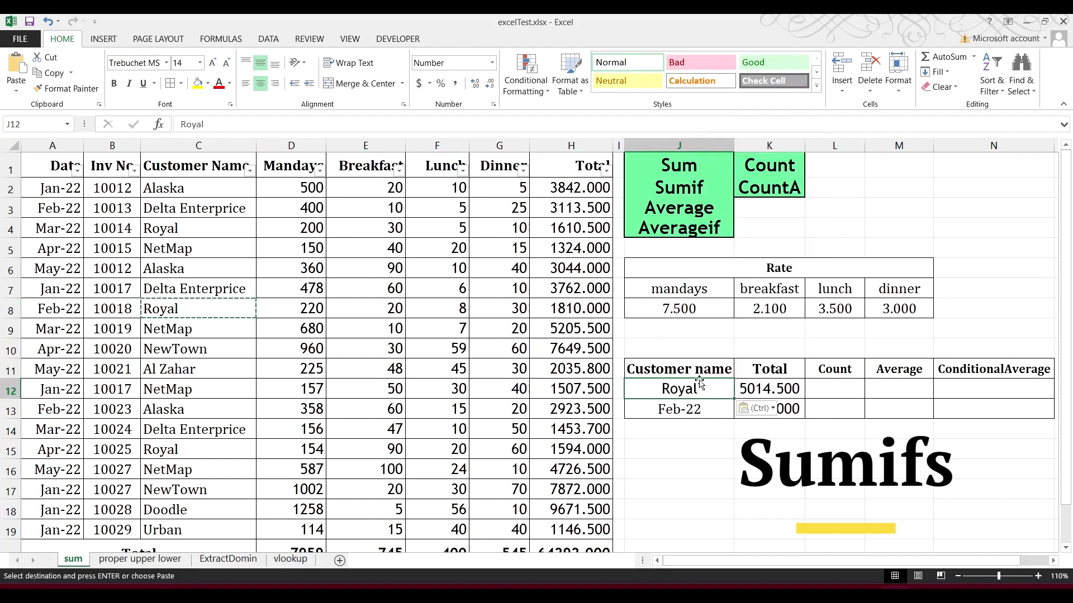
{"action": "left_click", "coordinate": [803, 440]}
{"action": "double_click", "coordinate": [774, 432]}
{"action": "left_click", "coordinate": [807, 442]}
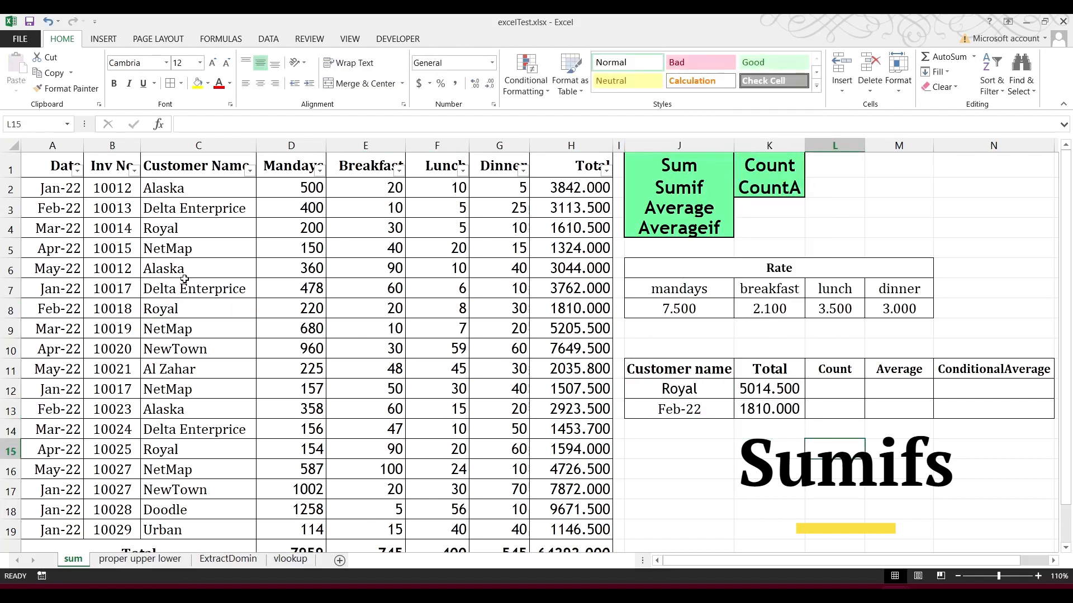
{"action": "left_click", "coordinate": [536, 316]}
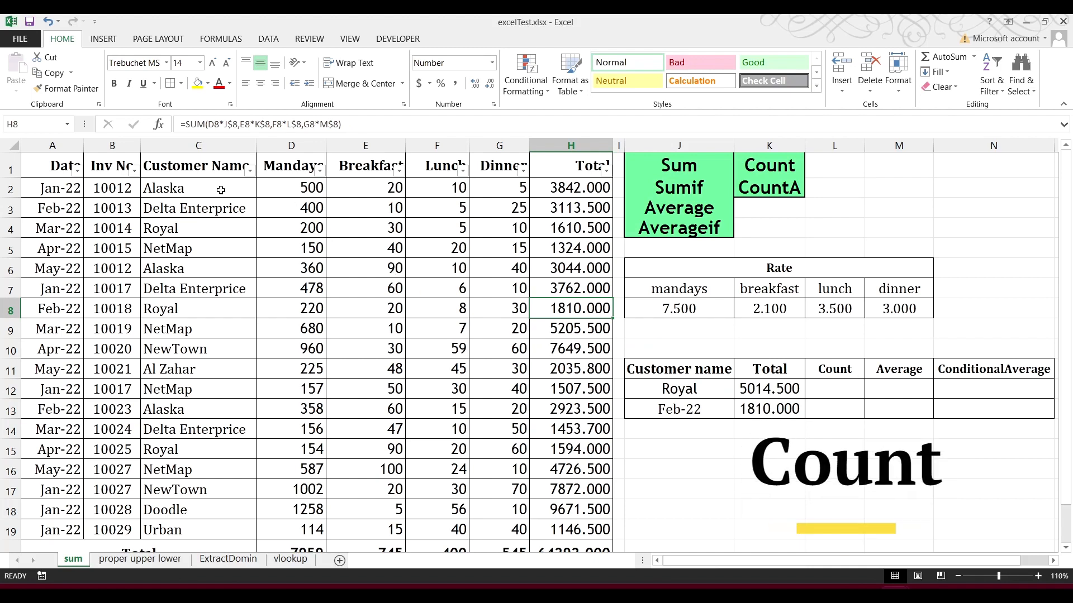
Enter a COUNT formula in L12 over the customer names C2:C19.
{"action": "left_click", "coordinate": [837, 394]}
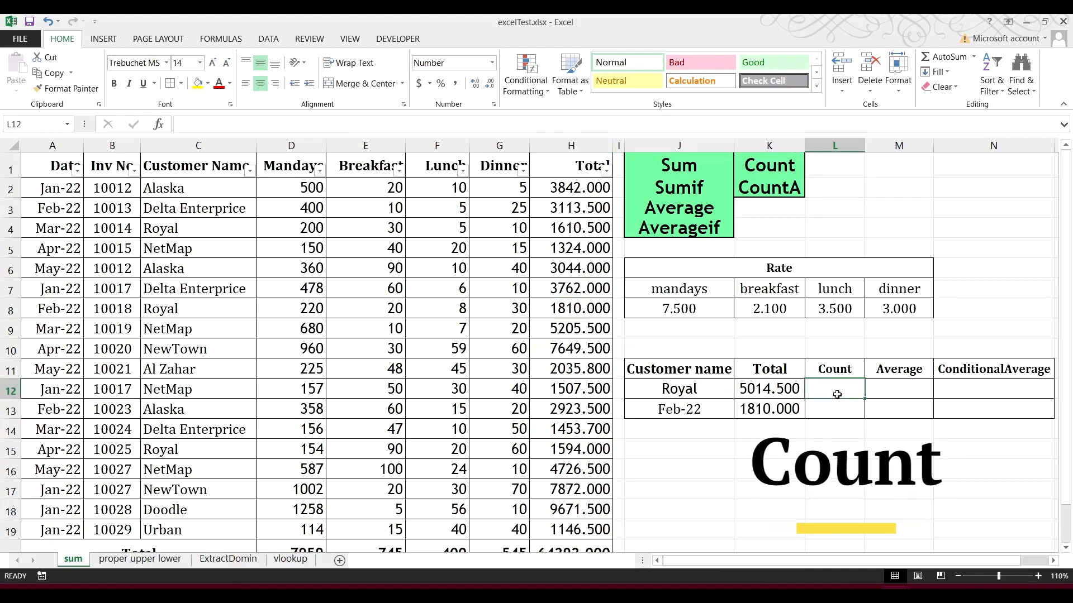
{"action": "type", "text": "=cou"}
{"action": "key", "text": "Tab"}
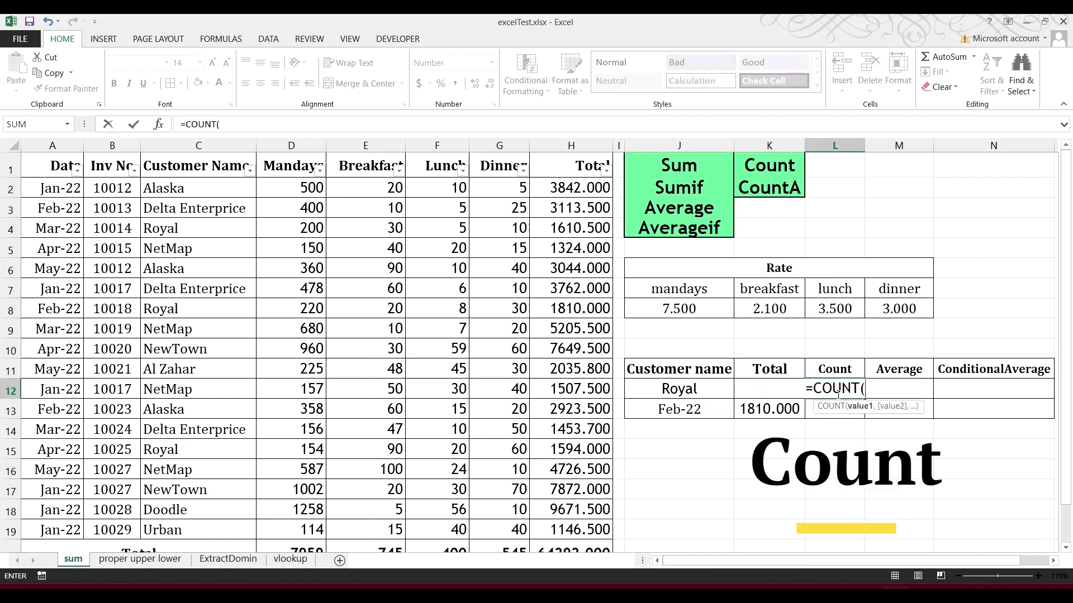
{"action": "left_click_drag", "start_coordinate": [236, 192], "coordinate": [161, 524]}
{"action": "key", "text": "Return"}
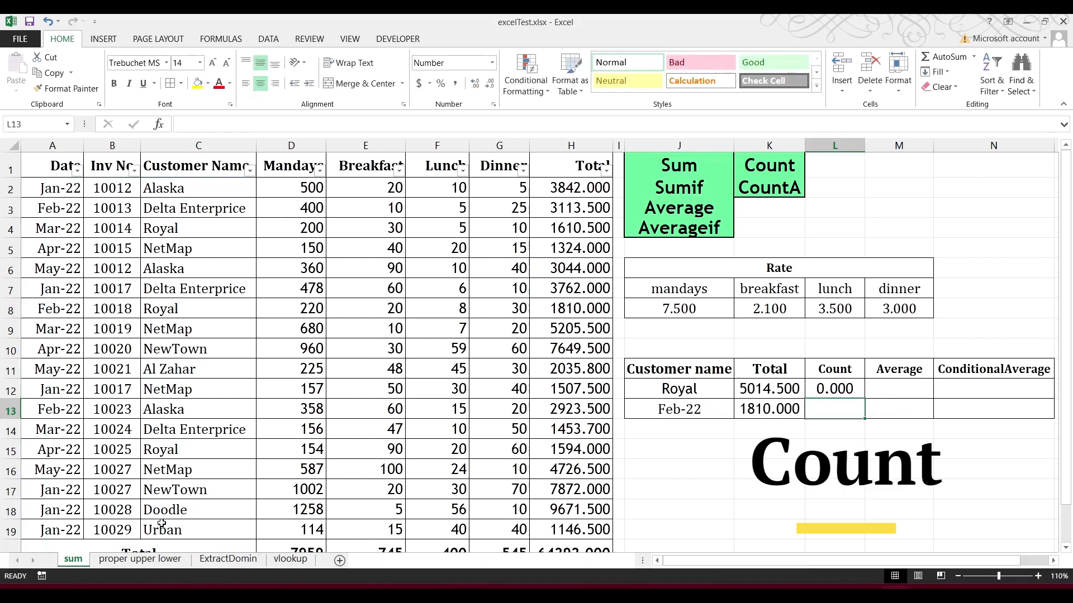
Change the range of L12's COUNT formula to the mandays values D2:D19.
{"action": "left_click", "coordinate": [854, 383]}
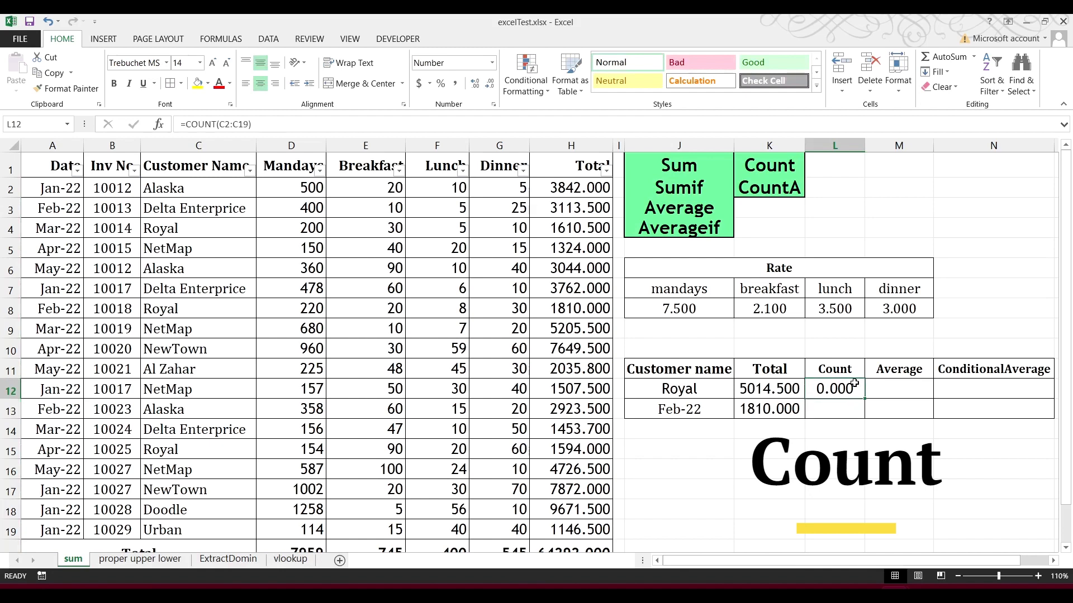
{"action": "left_click", "coordinate": [250, 126]}
{"action": "key", "text": "BackSpace"}
{"action": "key", "text": "BackSpace"}
{"action": "key", "text": "BackSpace"}
{"action": "key", "text": "BackSpace"}
{"action": "key", "text": "BackSpace"}
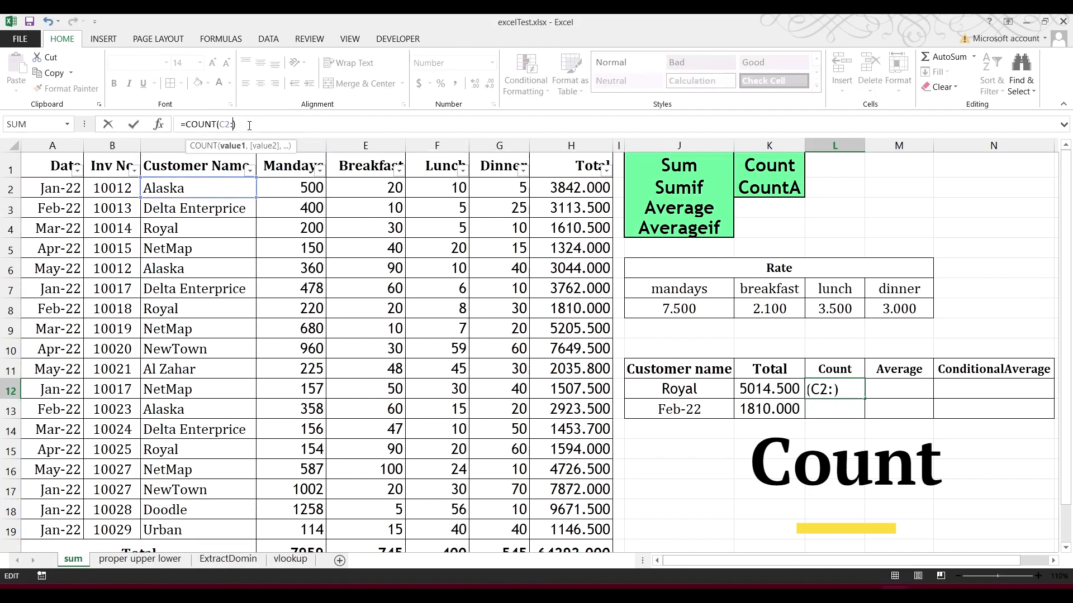
{"action": "key", "text": "BackSpace"}
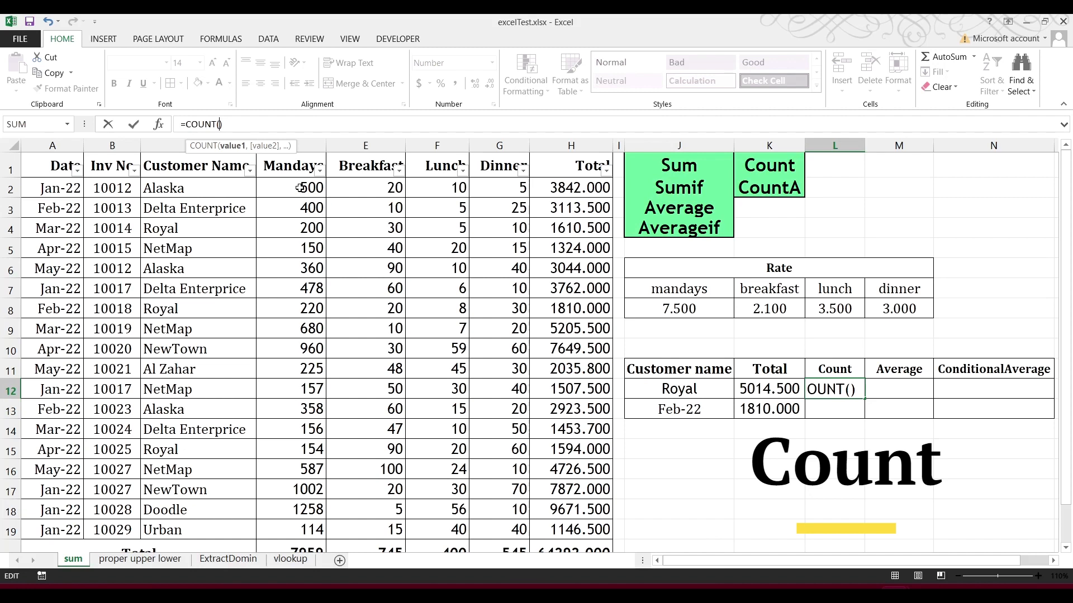
{"action": "left_click_drag", "start_coordinate": [300, 187], "coordinate": [291, 523]}
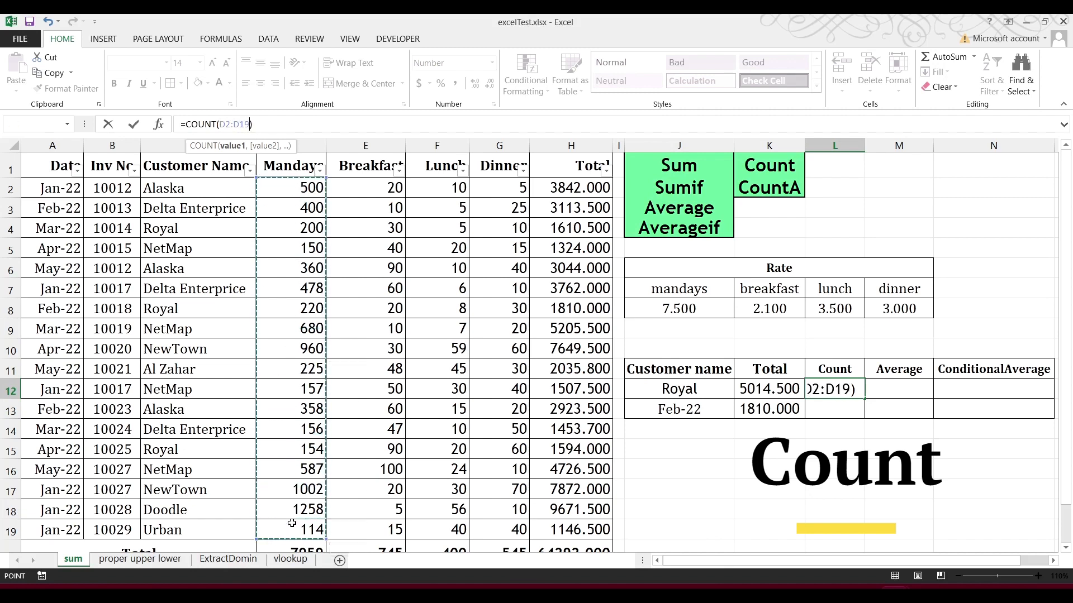
{"action": "key", "text": "Return"}
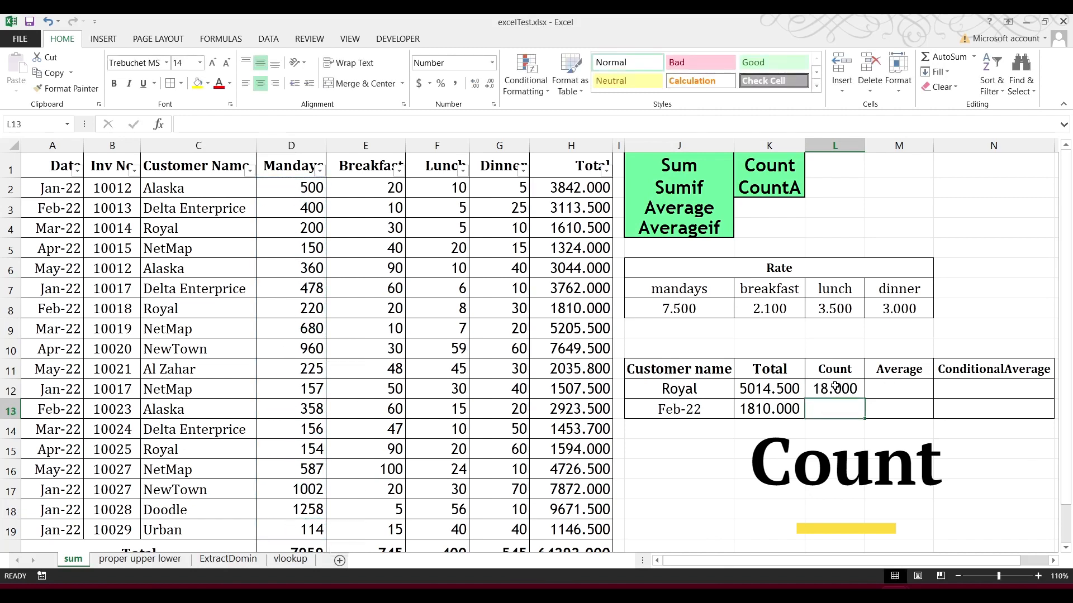
Format the count in L12 to show no decimal places.
{"action": "left_click", "coordinate": [834, 386]}
{"action": "left_click", "coordinate": [476, 89]}
{"action": "left_click", "coordinate": [475, 88]}
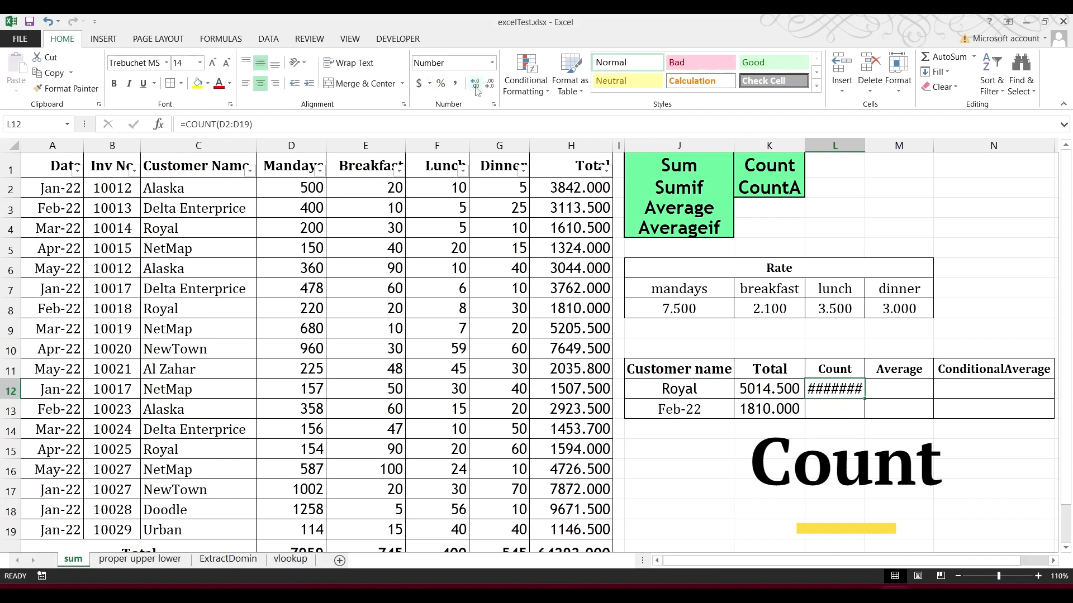
{"action": "left_click", "coordinate": [491, 85]}
{"action": "left_click", "coordinate": [491, 85]}
{"action": "left_click", "coordinate": [491, 85]}
{"action": "left_click", "coordinate": [491, 85]}
{"action": "left_click", "coordinate": [491, 86]}
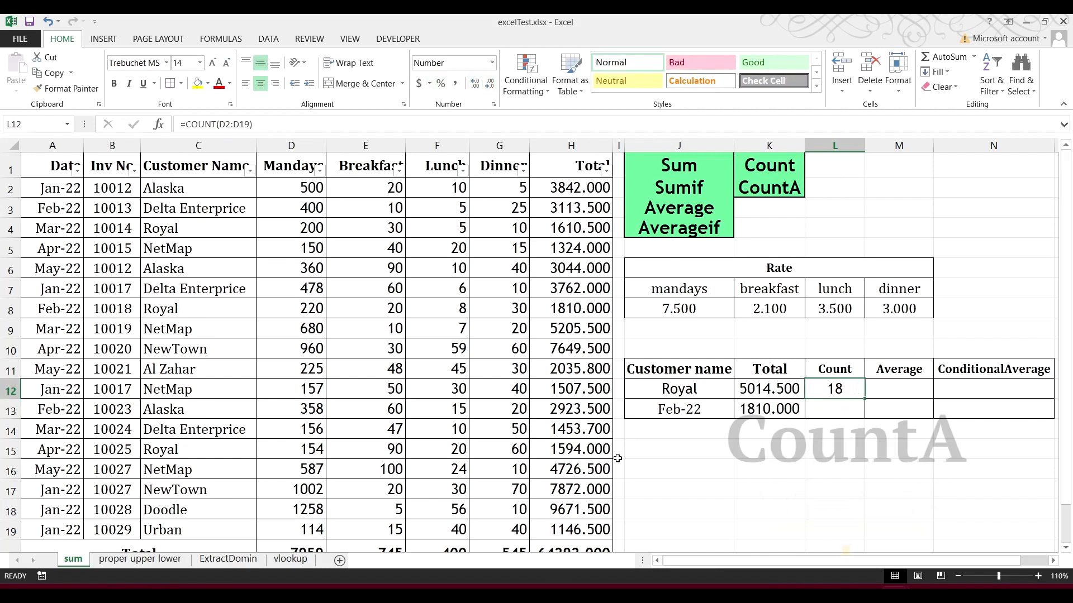
{"action": "left_click", "coordinate": [796, 449]}
Replace the formula in L12 with a COUNTA of the customer names C2:C19.
{"action": "left_click", "coordinate": [836, 387]}
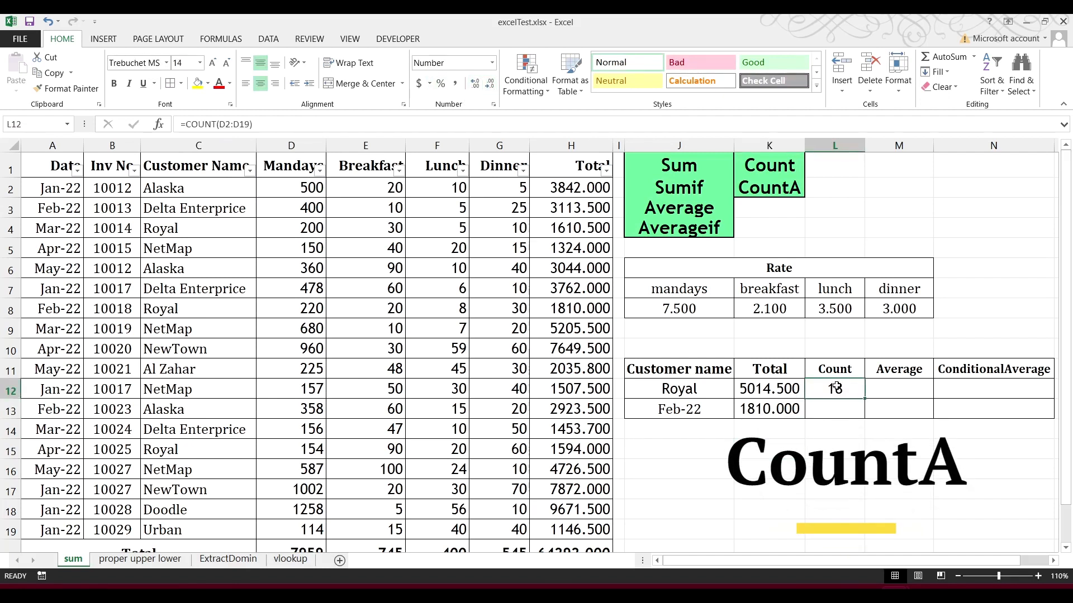
{"action": "type", "text": "="}
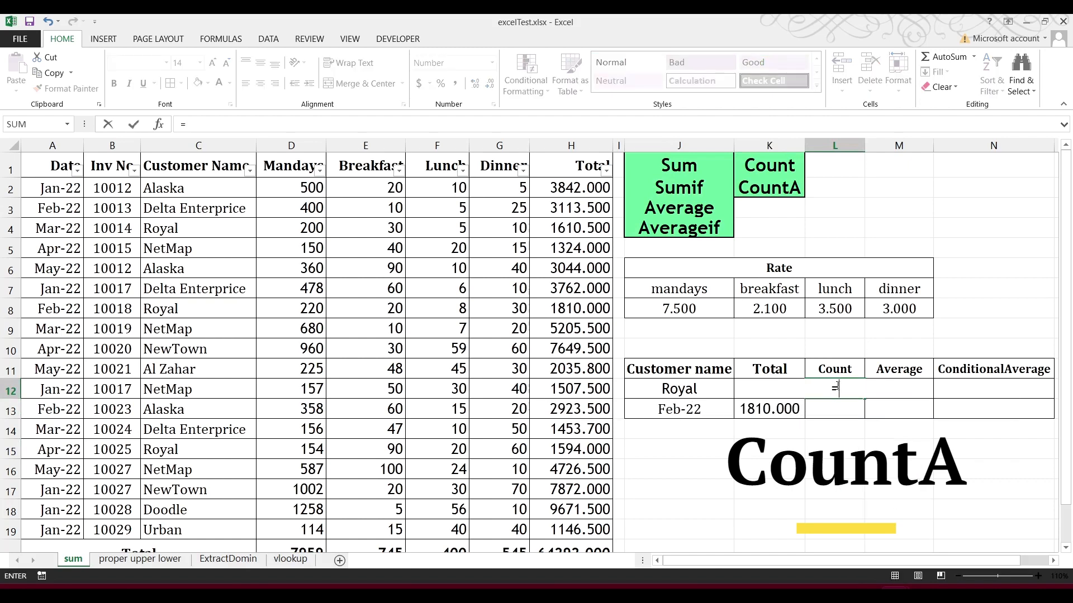
{"action": "type", "text": "counta"}
{"action": "key", "text": "Tab"}
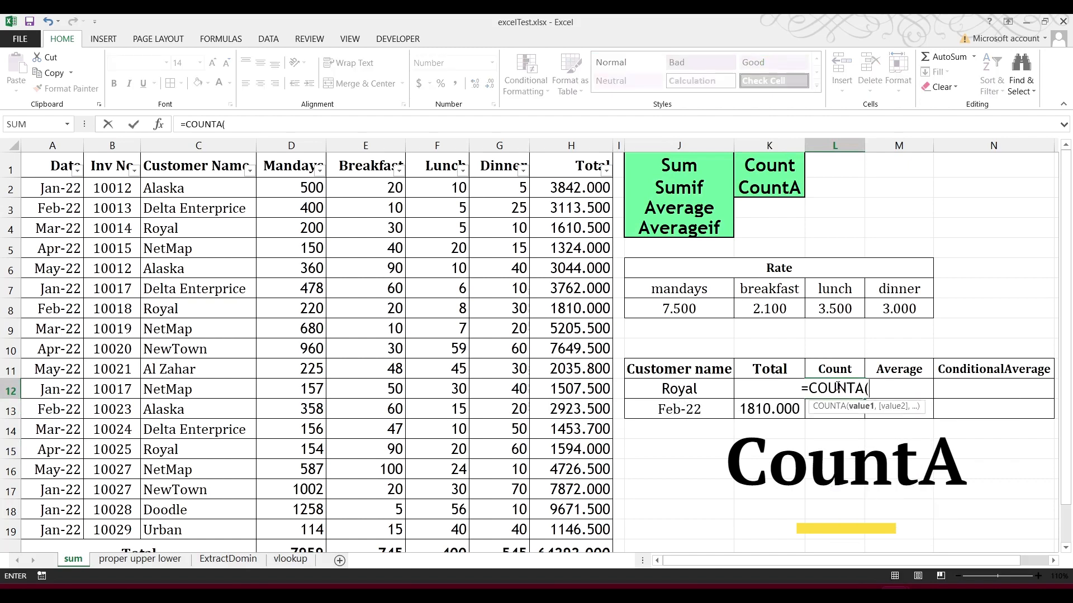
{"action": "left_click_drag", "start_coordinate": [224, 191], "coordinate": [188, 527]}
{"action": "key", "text": "Return"}
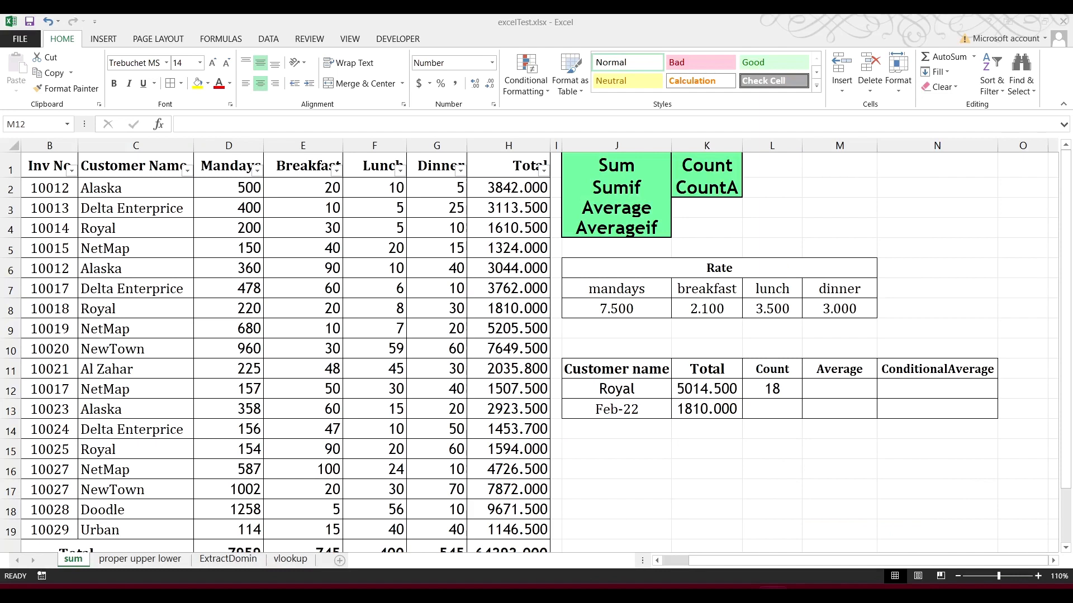
Enter an AVERAGE formula in M12 over the invoice totals H2:H19.
{"action": "left_click", "coordinate": [503, 186]}
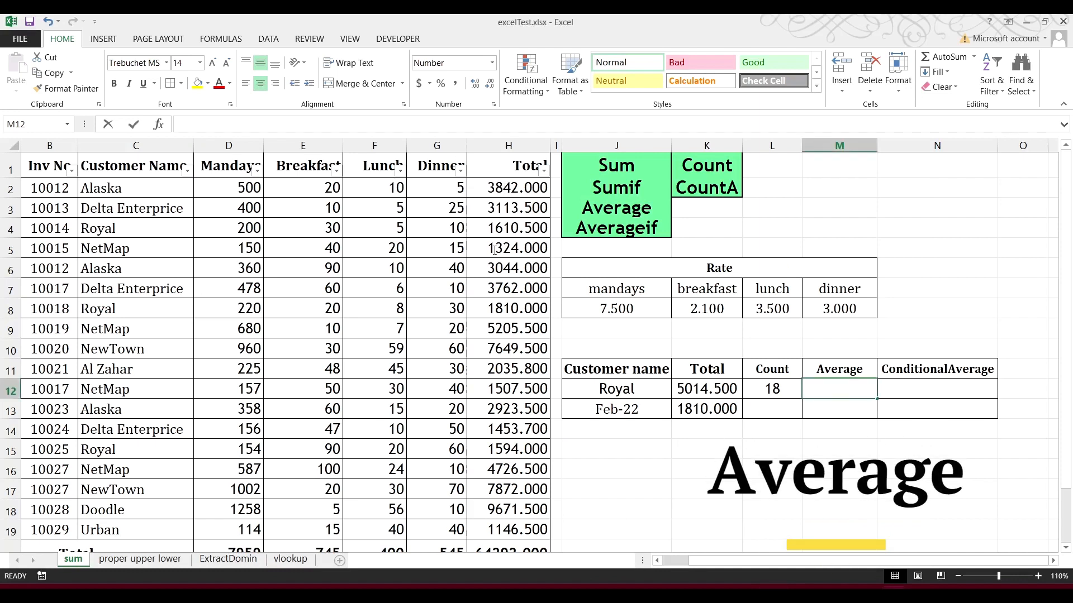
{"action": "left_click_drag", "start_coordinate": [511, 189], "coordinate": [506, 509]}
{"action": "left_click", "coordinate": [827, 391]}
{"action": "type", "text": "=aver"}
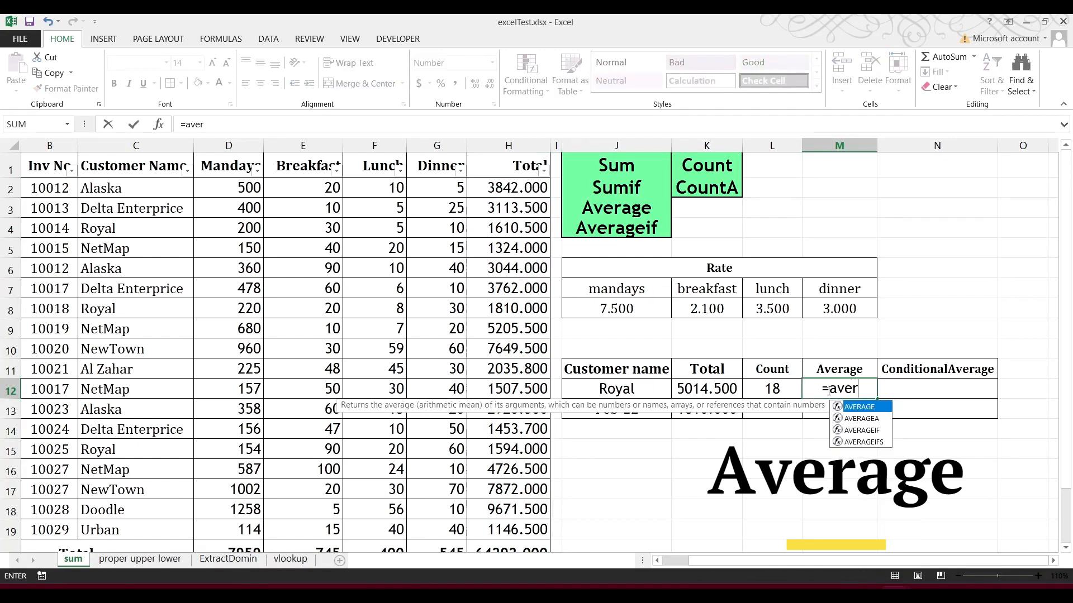
{"action": "key", "text": "Tab"}
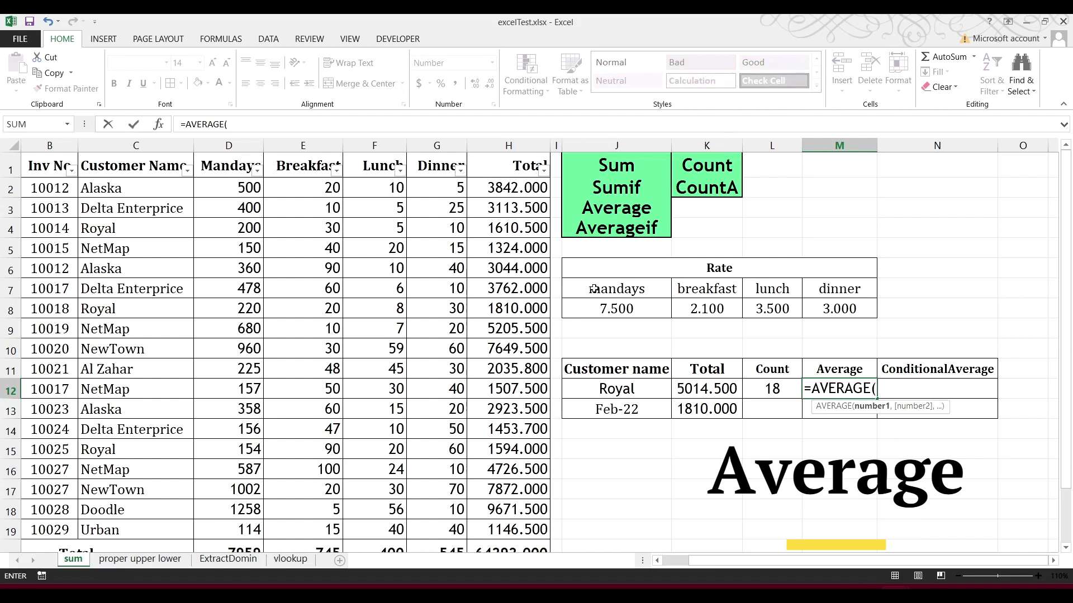
{"action": "left_click_drag", "start_coordinate": [513, 196], "coordinate": [510, 531]}
{"action": "key", "text": "Return"}
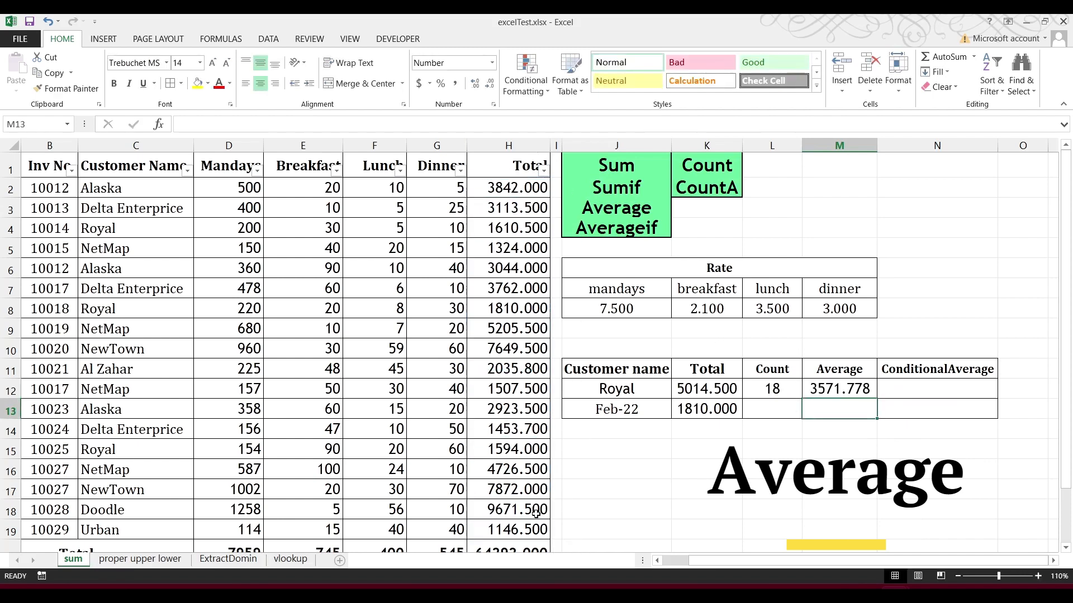
Enter the formula =H20/18 in H21 to work out the average of the totals manually.
{"action": "scroll", "coordinate": [765, 433], "scroll_direction": "down", "scroll_amount": 1}
{"action": "left_click", "coordinate": [495, 510]}
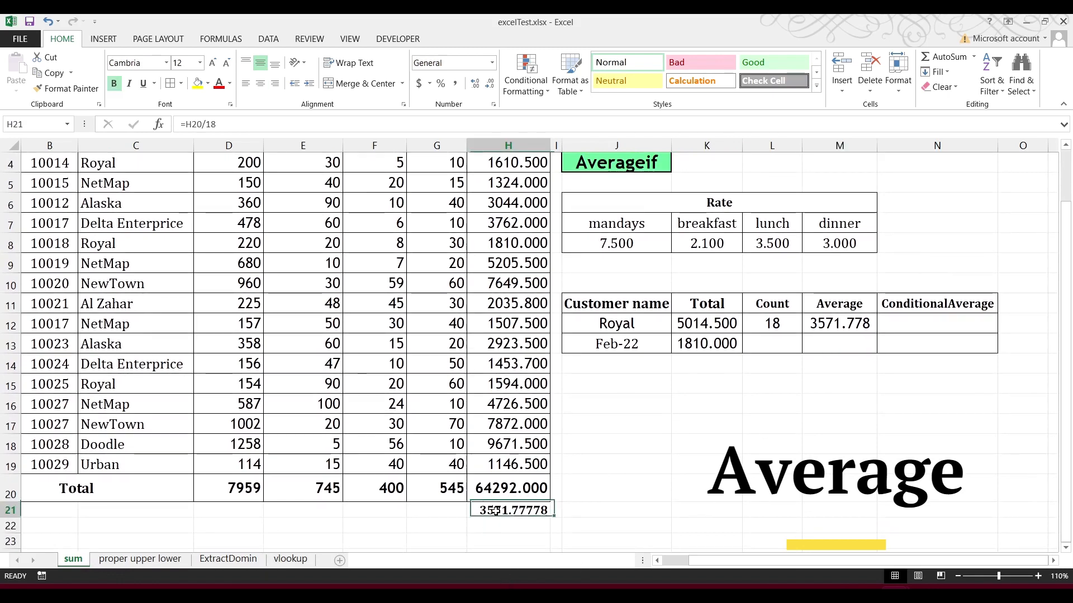
{"action": "type", "text": "=H20/18"}
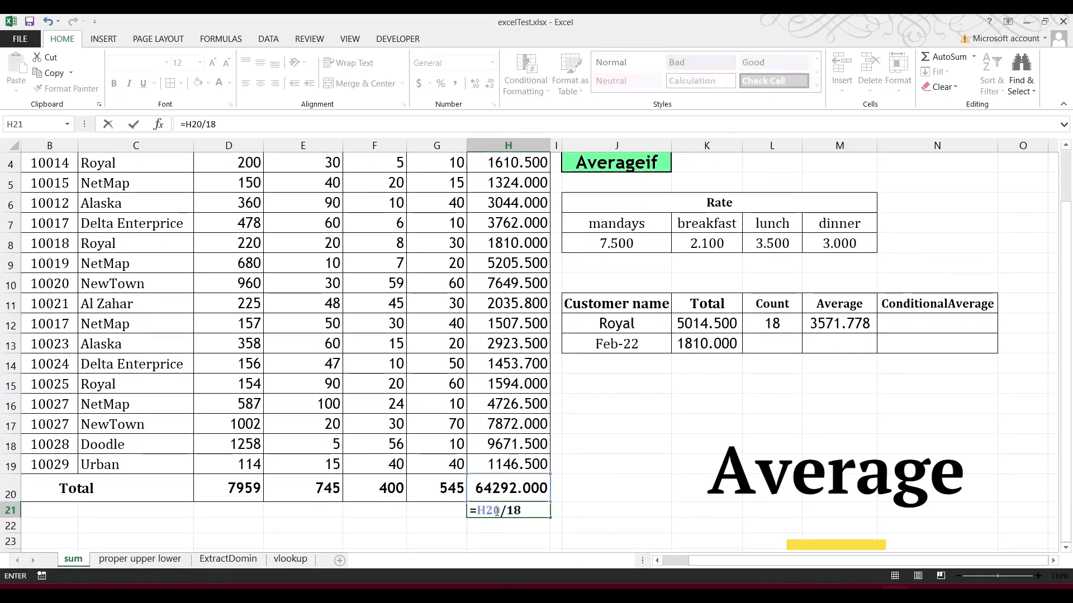
{"action": "key", "text": "Return"}
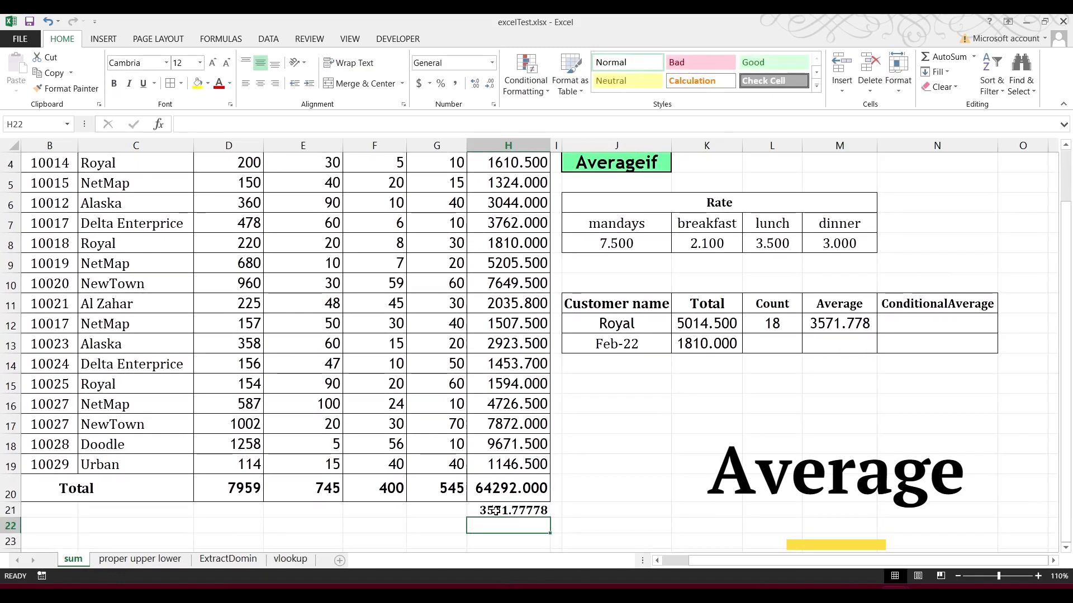
Format the manual average in H21 to show three decimal places.
{"action": "left_click", "coordinate": [496, 510]}
{"action": "left_click", "coordinate": [489, 84]}
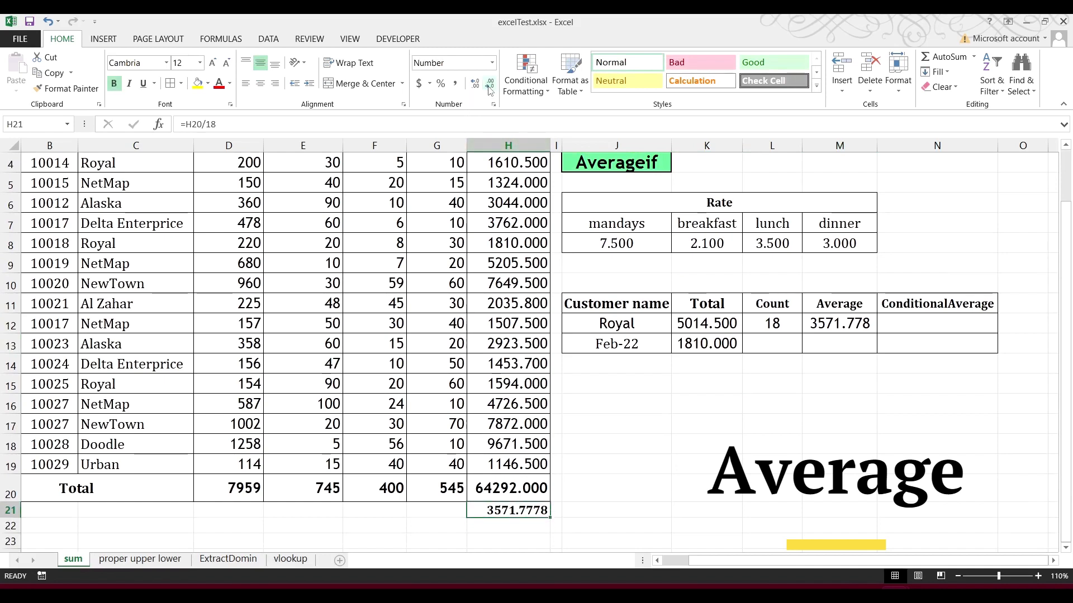
{"action": "left_click", "coordinate": [490, 84]}
{"action": "left_click", "coordinate": [489, 84]}
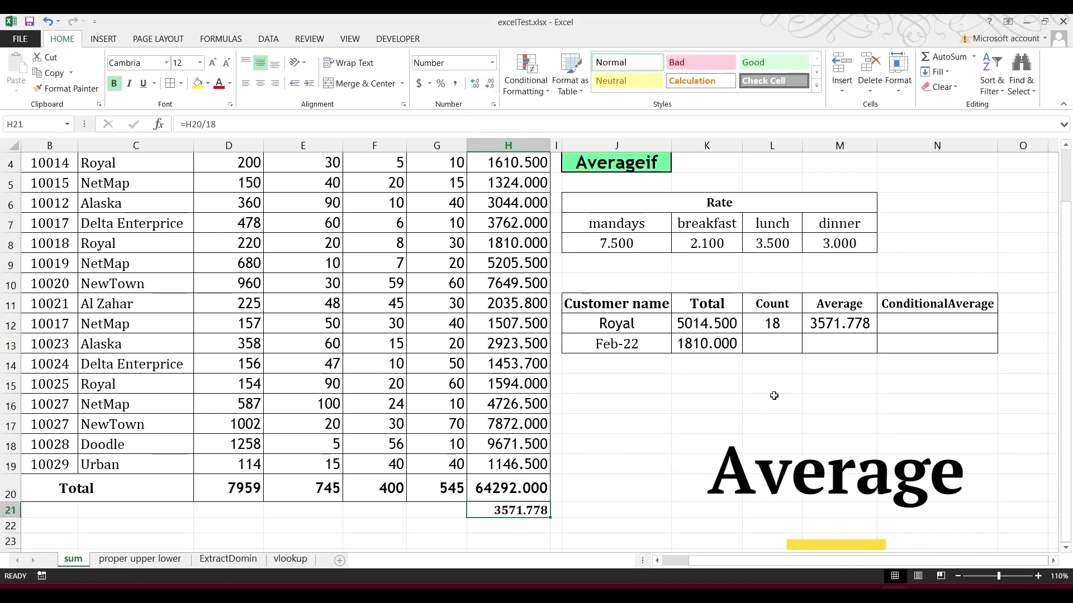
Enter an AVERAGEIF formula in N12 with range C2:C19, the customer name in J12 as criterion and average range H2:H19.
{"action": "scroll", "coordinate": [829, 371], "scroll_direction": "up", "scroll_amount": 2}
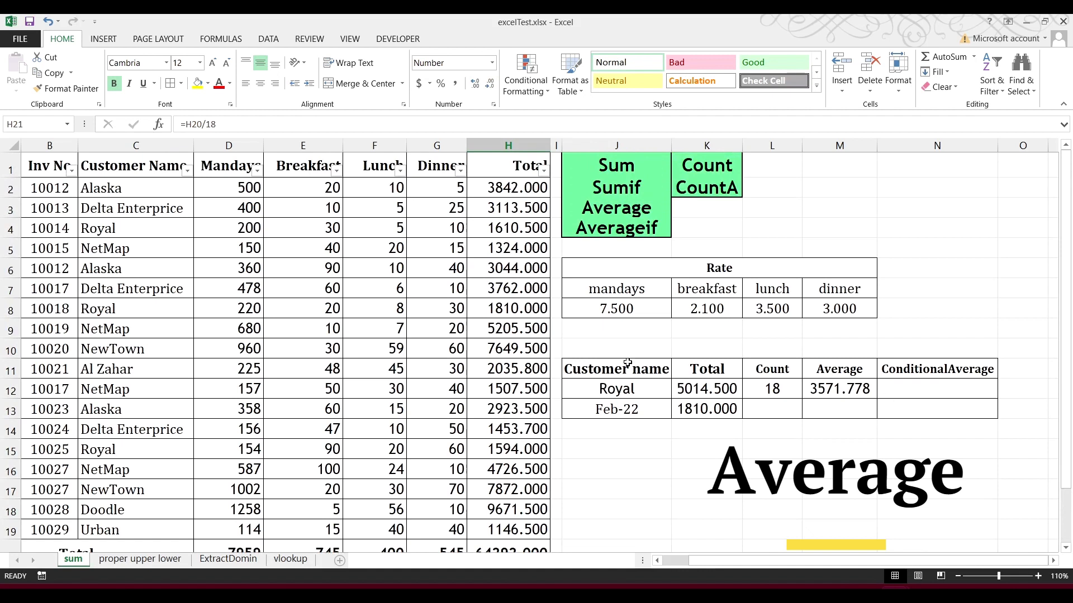
{"action": "left_click", "coordinate": [640, 384]}
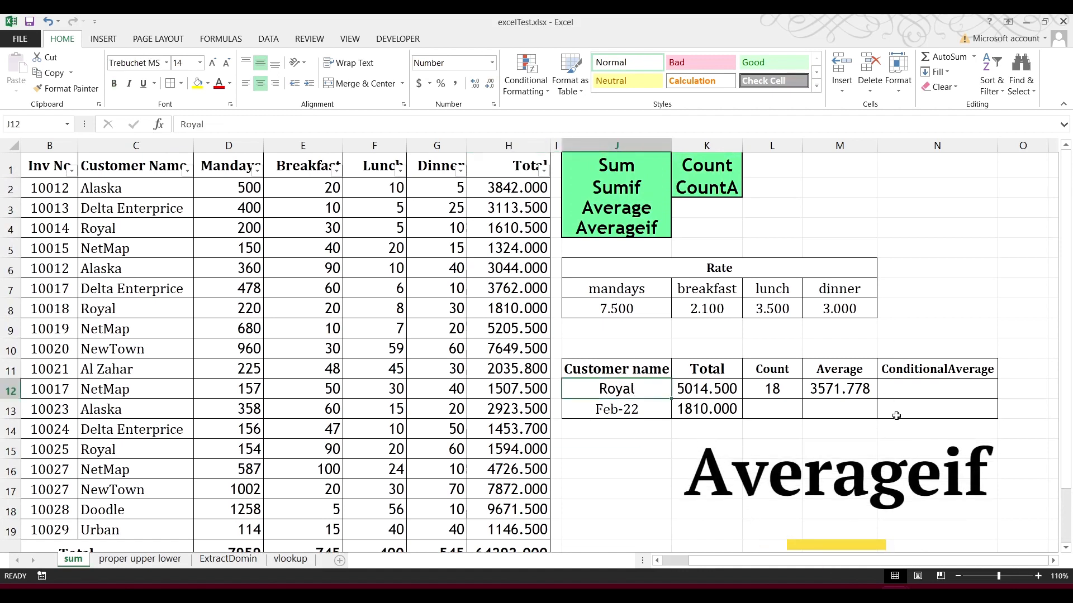
{"action": "left_click", "coordinate": [947, 390]}
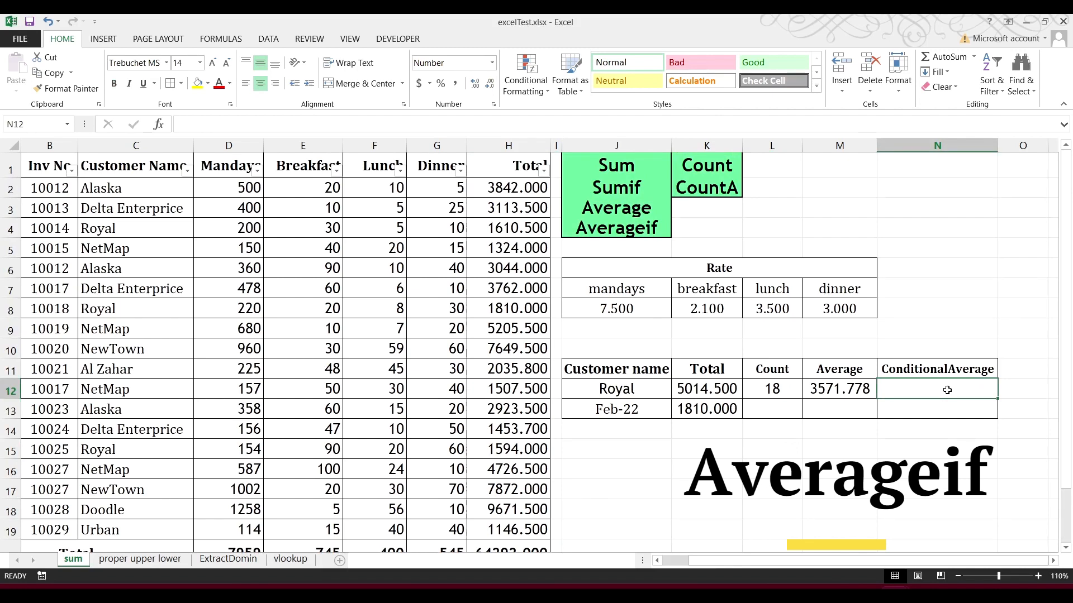
{"action": "type", "text": "=aver"}
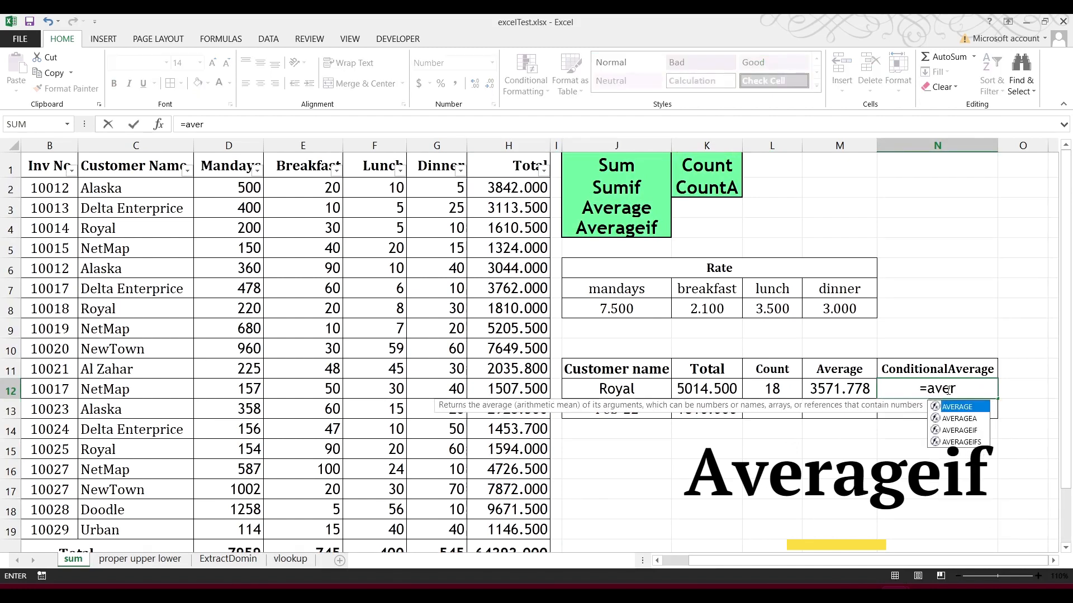
{"action": "key", "text": "Down"}
{"action": "key", "text": "Down"}
{"action": "key", "text": "Tab"}
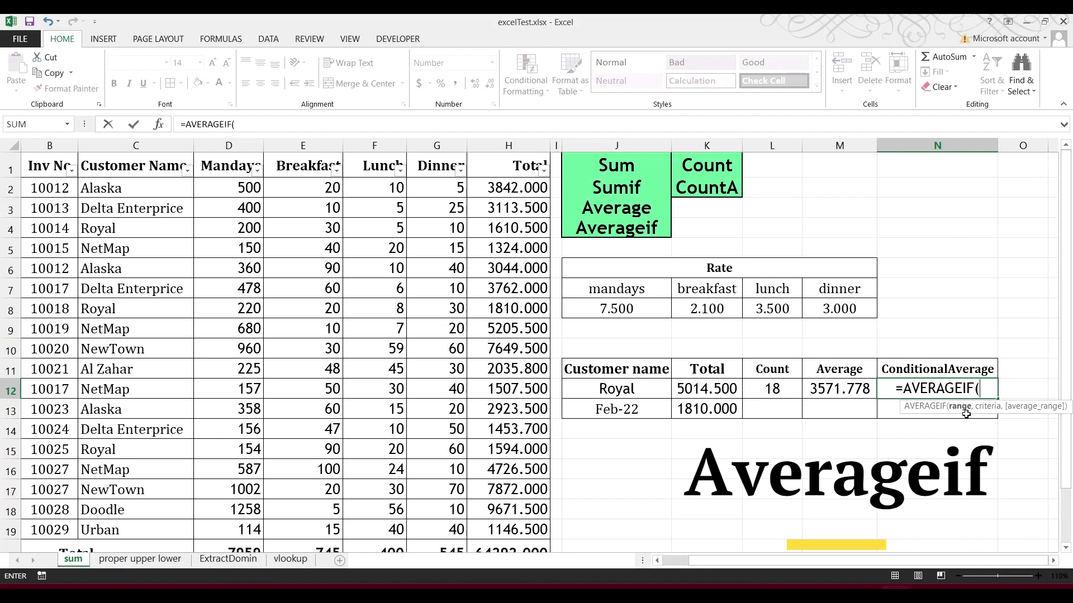
{"action": "left_click_drag", "start_coordinate": [165, 196], "coordinate": [143, 532]}
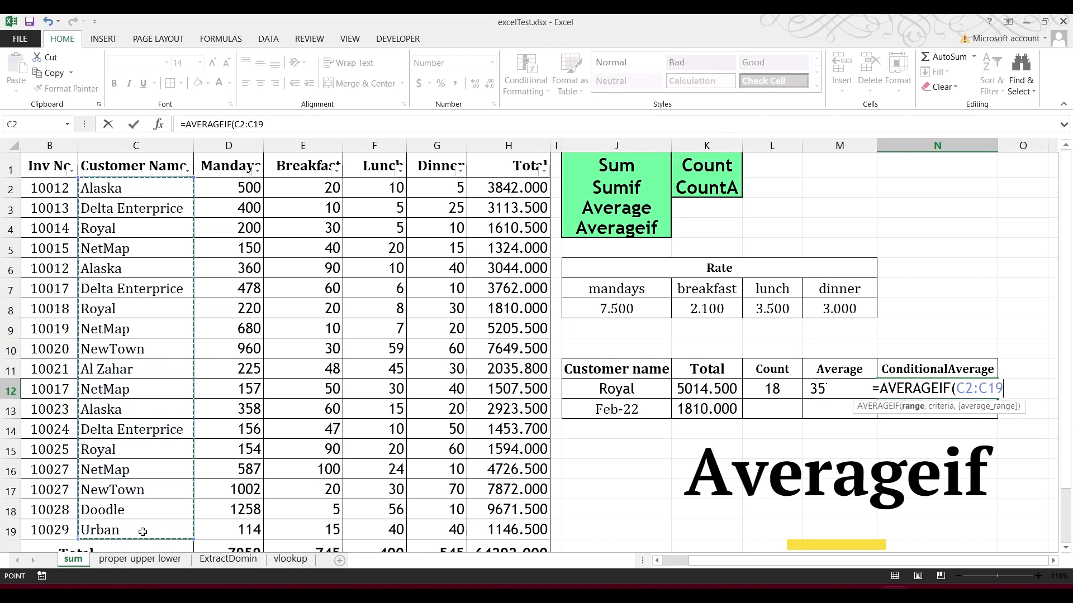
{"action": "type", "text": ","}
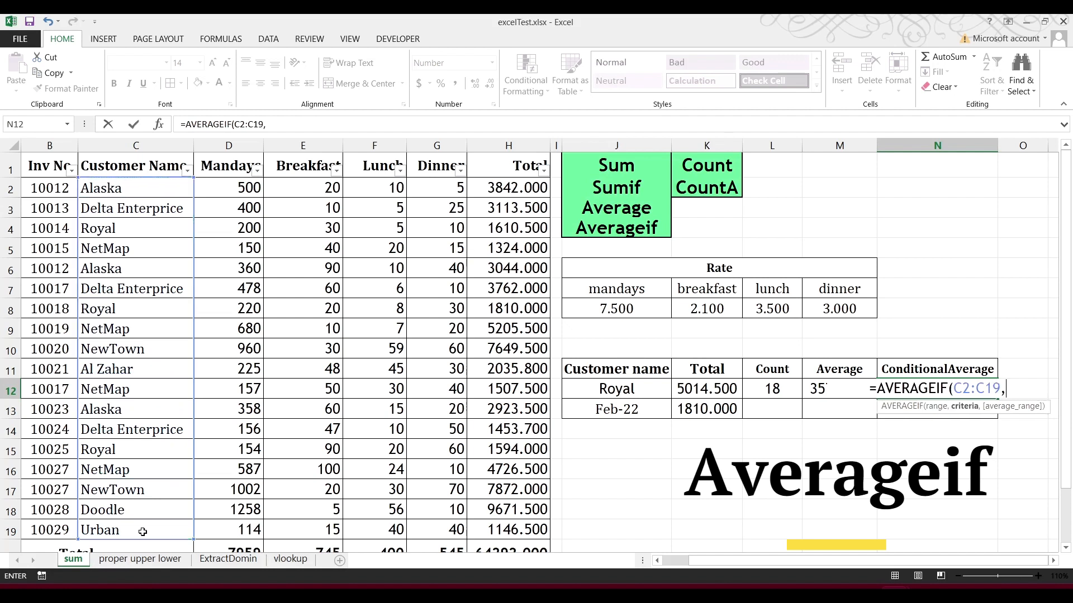
{"action": "left_click", "coordinate": [620, 390]}
{"action": "type", "text": ","}
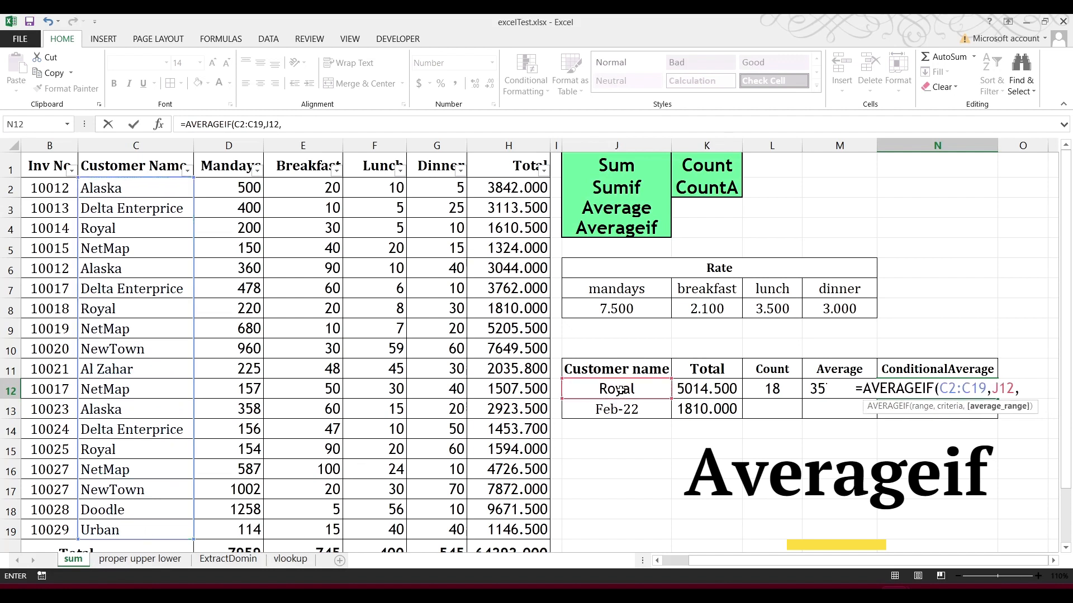
{"action": "left_click_drag", "start_coordinate": [507, 186], "coordinate": [496, 539]}
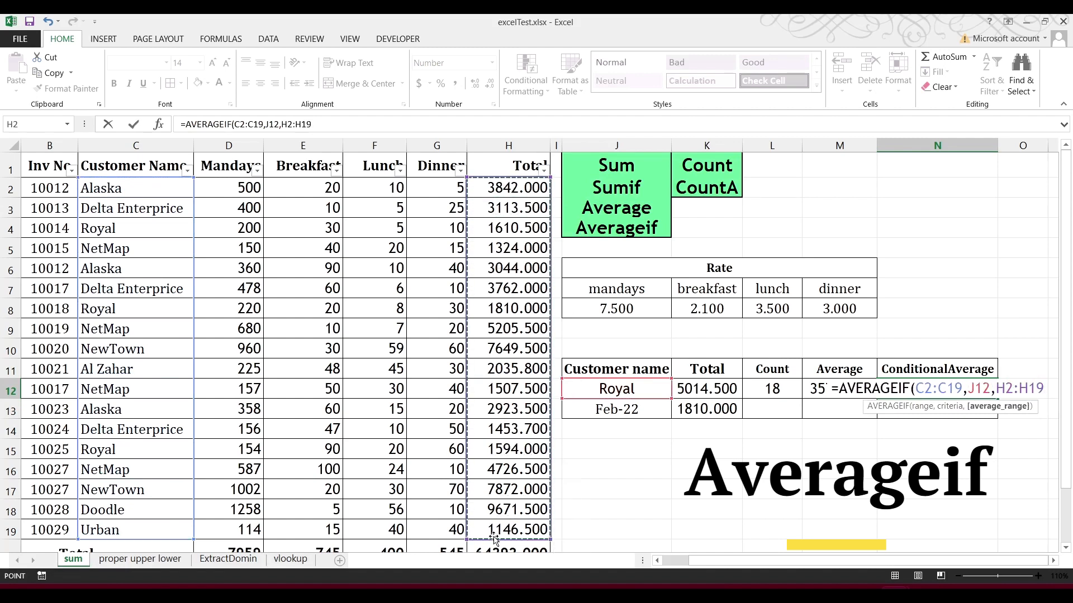
{"action": "key", "text": "Return"}
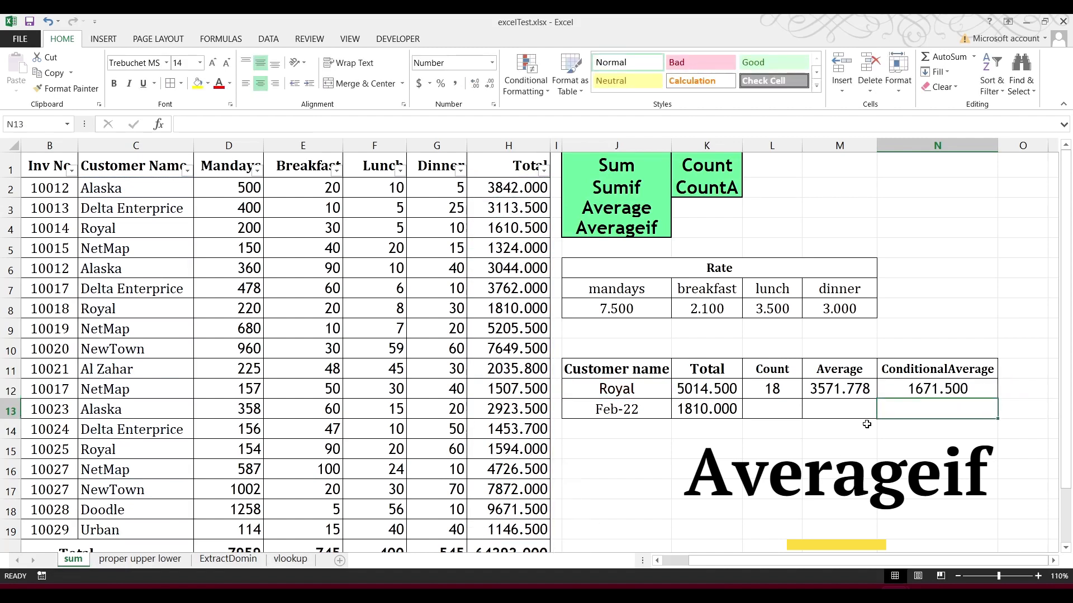
{"action": "left_click", "coordinate": [896, 386]}
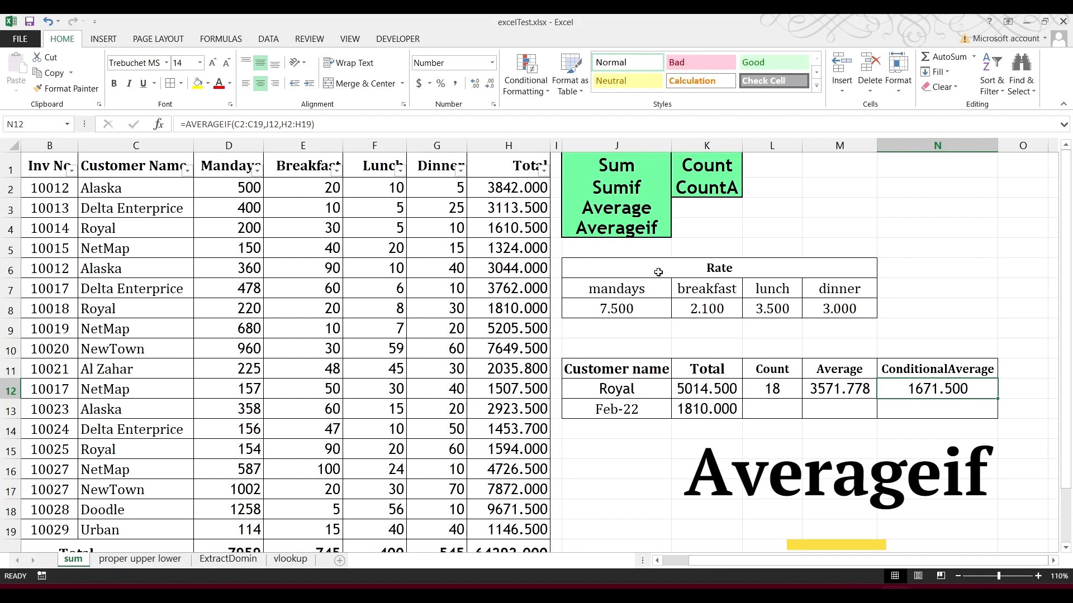
{"action": "left_click", "coordinate": [613, 261]}
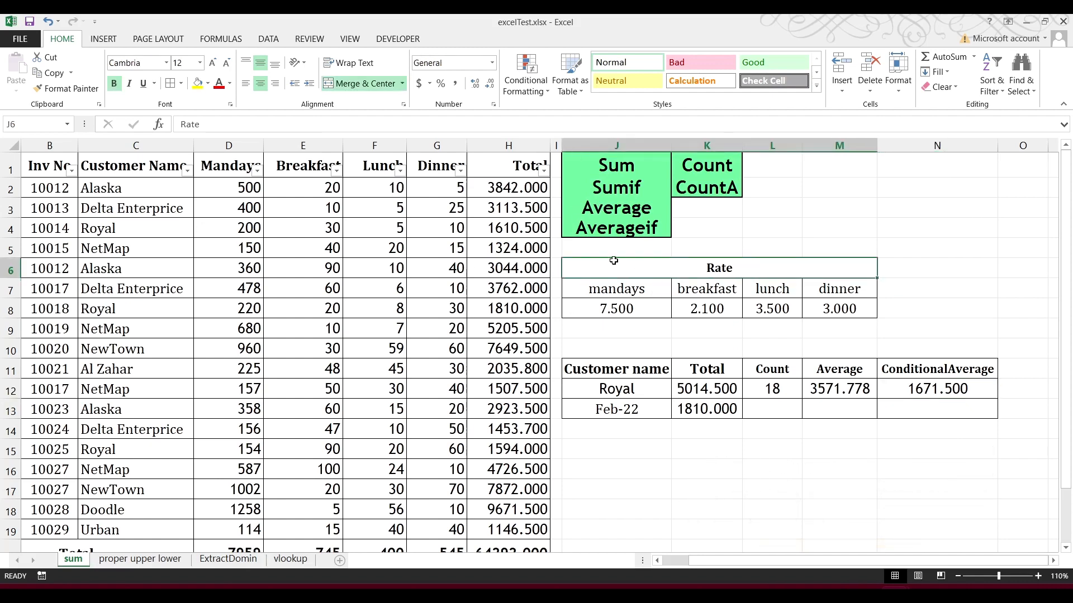
{"action": "scroll", "coordinate": [441, 464], "scroll_direction": "down", "scroll_amount": 1}
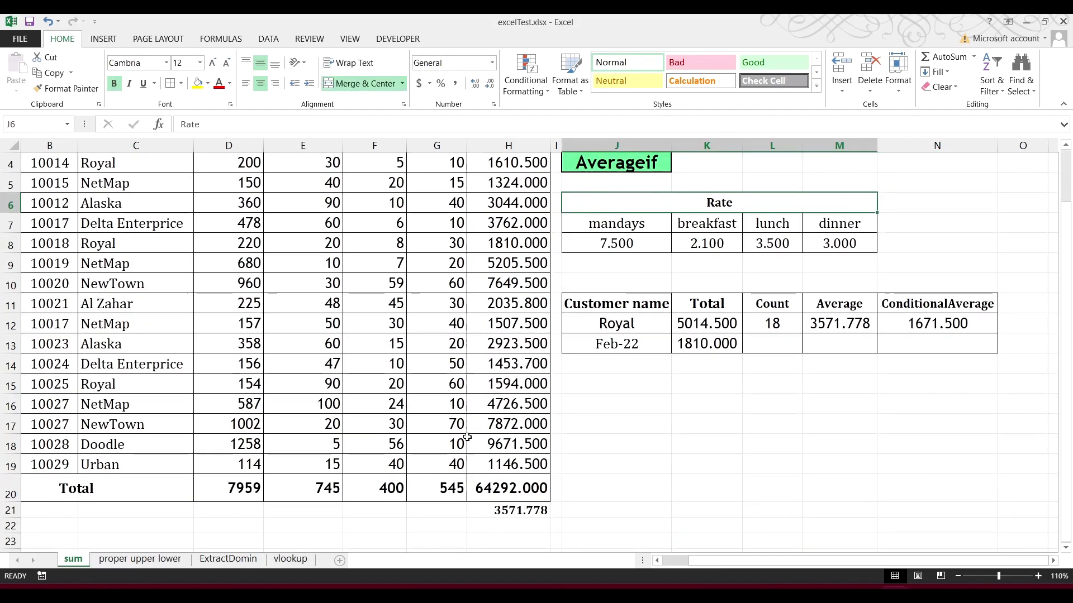
{"action": "scroll", "coordinate": [468, 437], "scroll_direction": "up", "scroll_amount": 1}
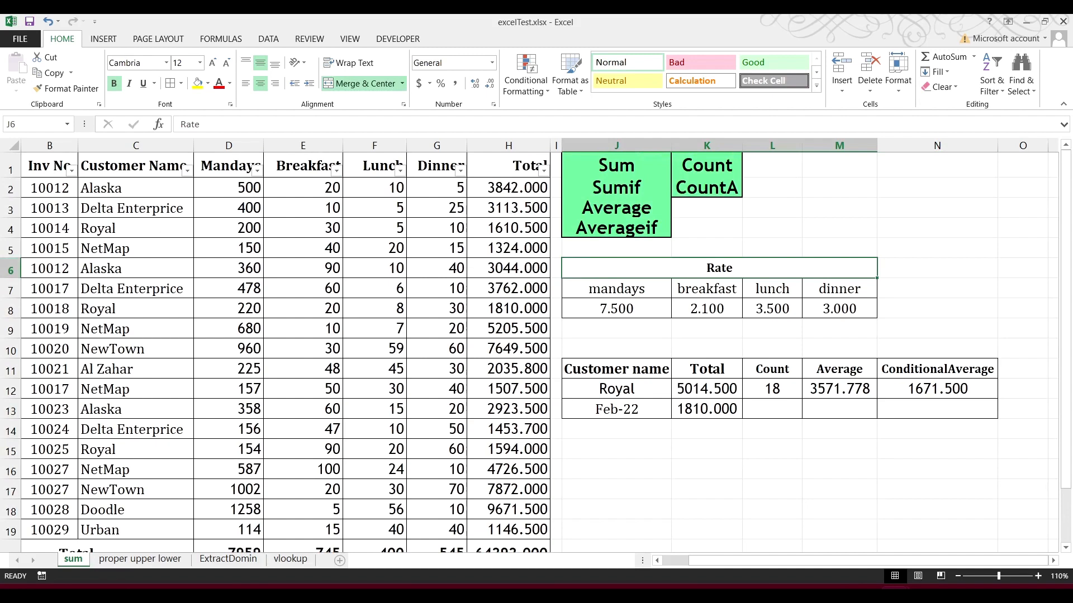
Switch to the "proper upper lower" sheet and look over the function list in F2:F6 and the first sample texts.
{"action": "key", "text": "ctrl+Page_Down"}
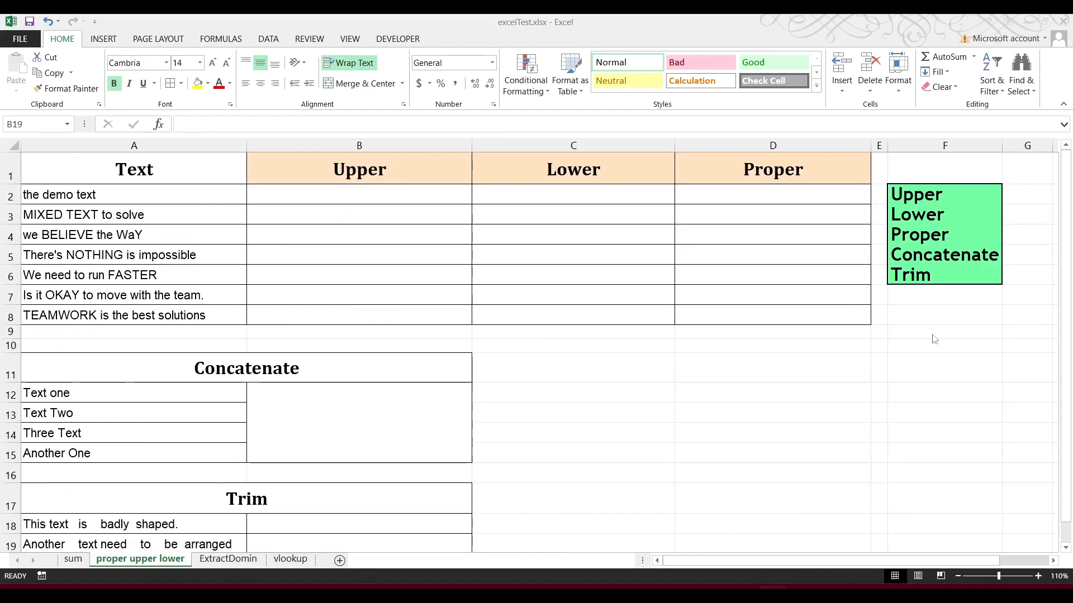
{"action": "left_click_drag", "start_coordinate": [928, 198], "coordinate": [930, 267]}
{"action": "left_click", "coordinate": [948, 275]}
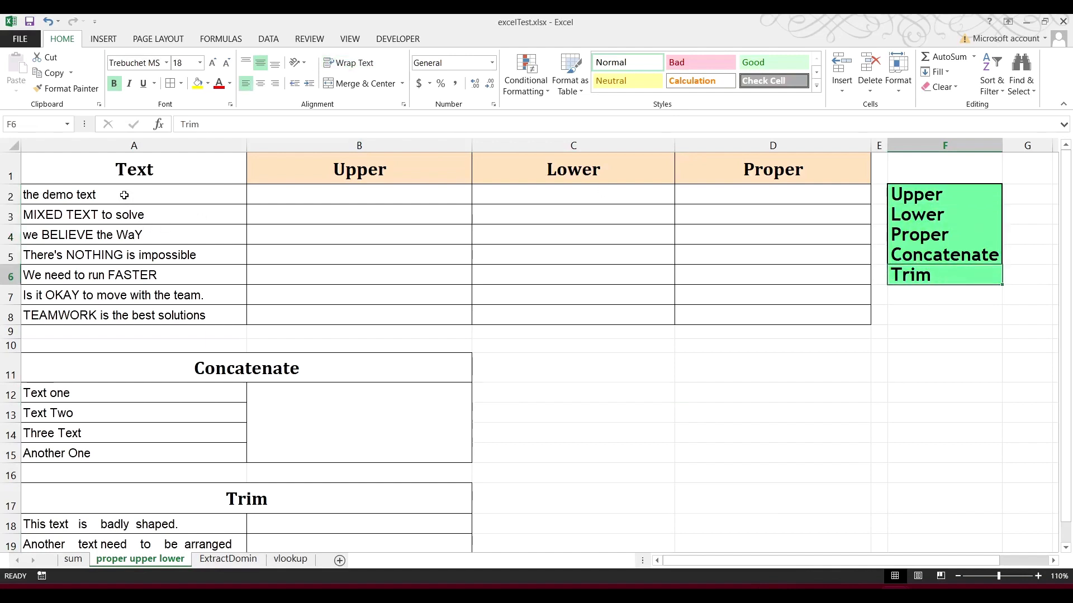
{"action": "left_click", "coordinate": [159, 196]}
{"action": "left_click_drag", "start_coordinate": [161, 197], "coordinate": [161, 211]}
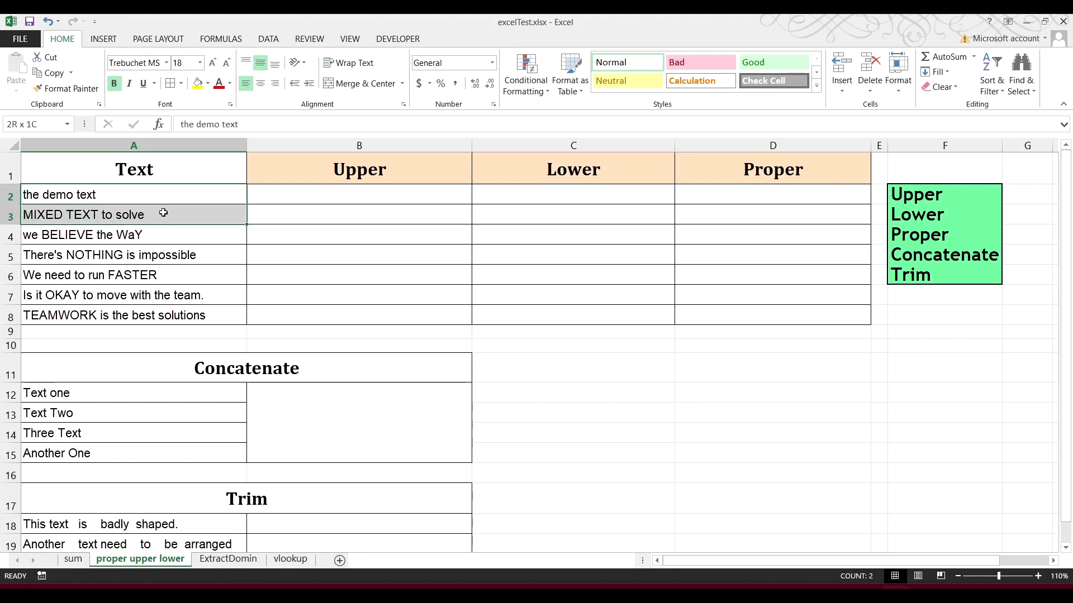
Change the sample text in A2 to the mixed-case "the demo TExt".
{"action": "left_click", "coordinate": [149, 194]}
{"action": "double_click", "coordinate": [79, 194]}
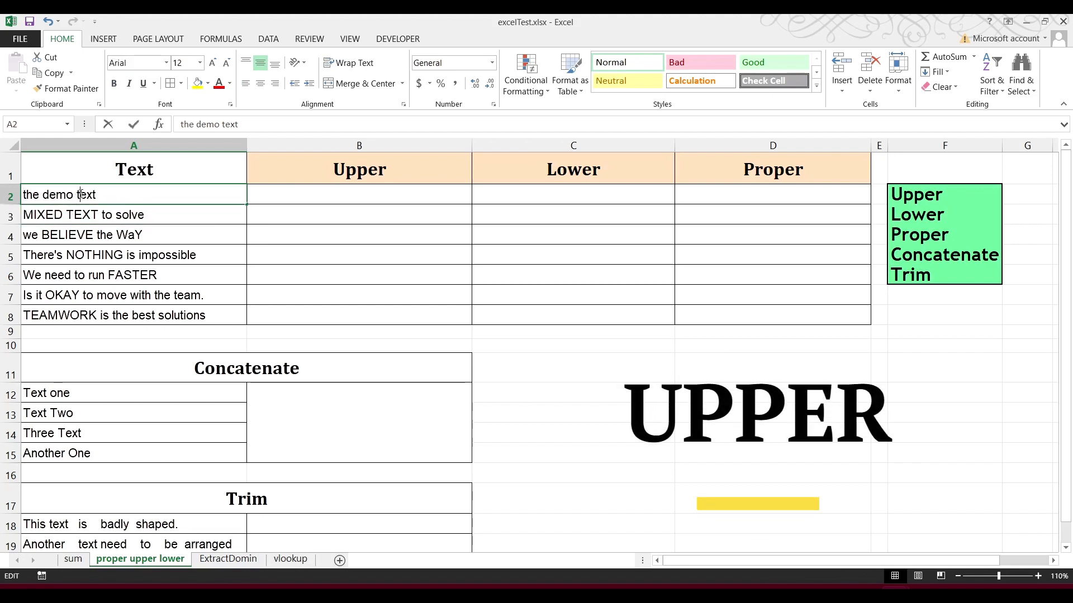
{"action": "key", "text": "BackSpace"}
{"action": "type", "text": "T"}
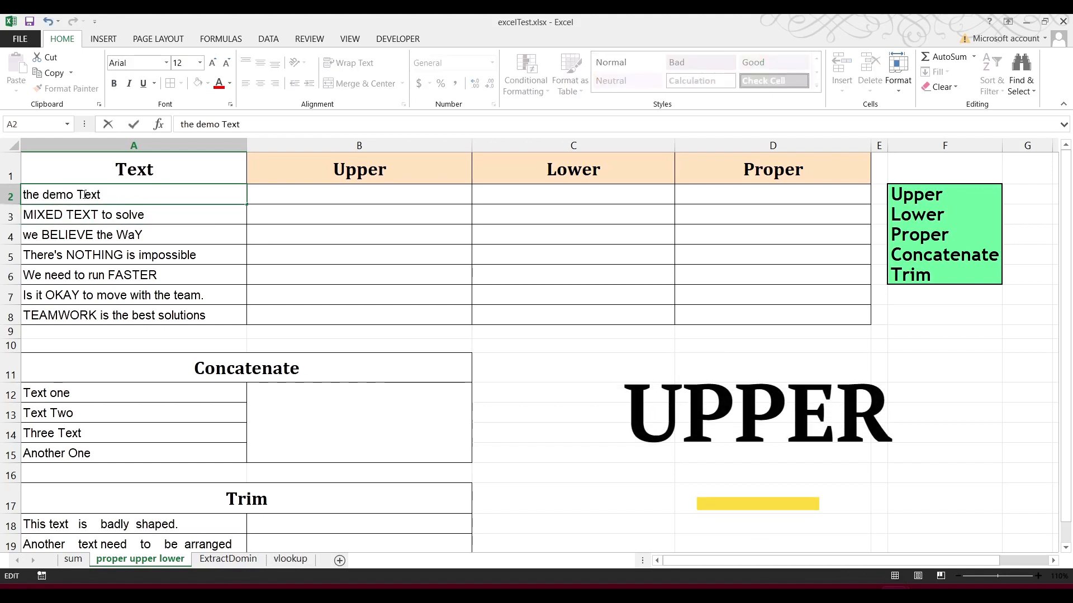
{"action": "key", "text": "Delete"}
{"action": "type", "text": "E"}
{"action": "key", "text": "Return"}
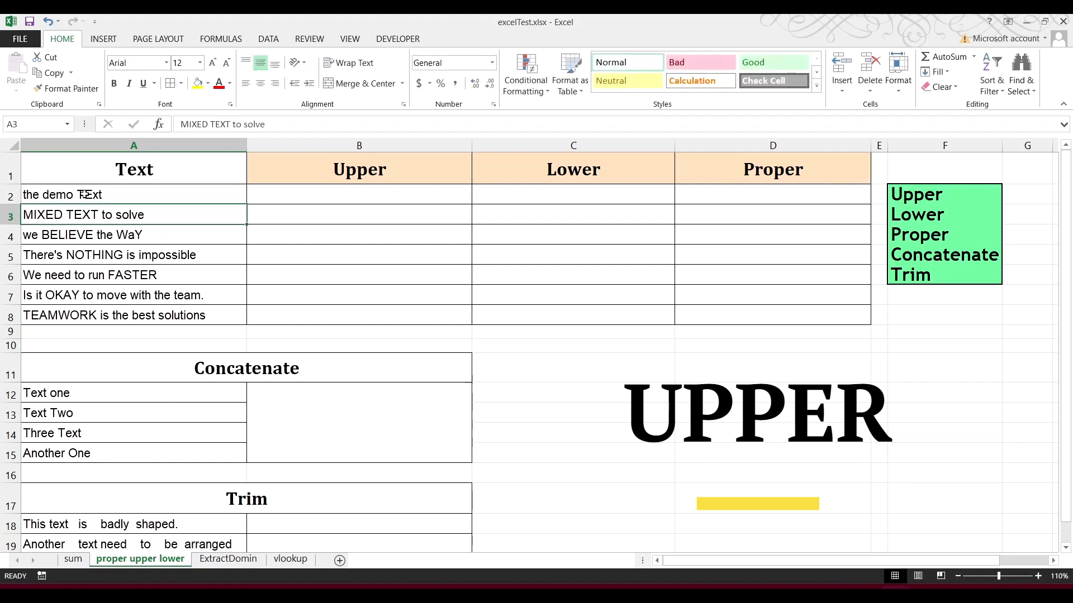
Enter an UPPER formula in B2 referencing A2 and fill it down to B8.
{"action": "left_click", "coordinate": [322, 193]}
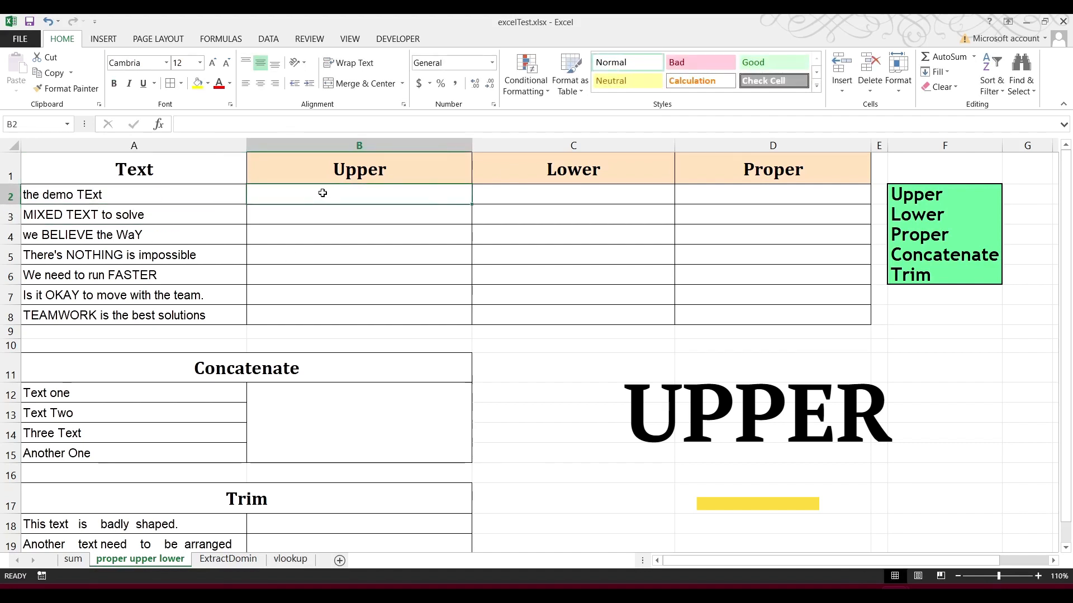
{"action": "type", "text": "=upp"}
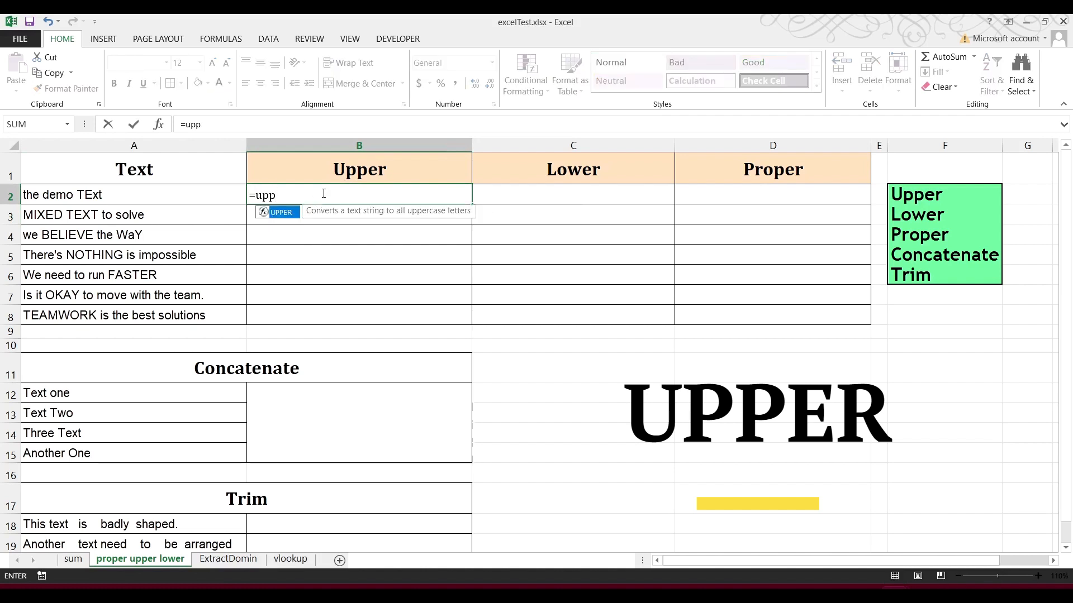
{"action": "key", "text": "Tab"}
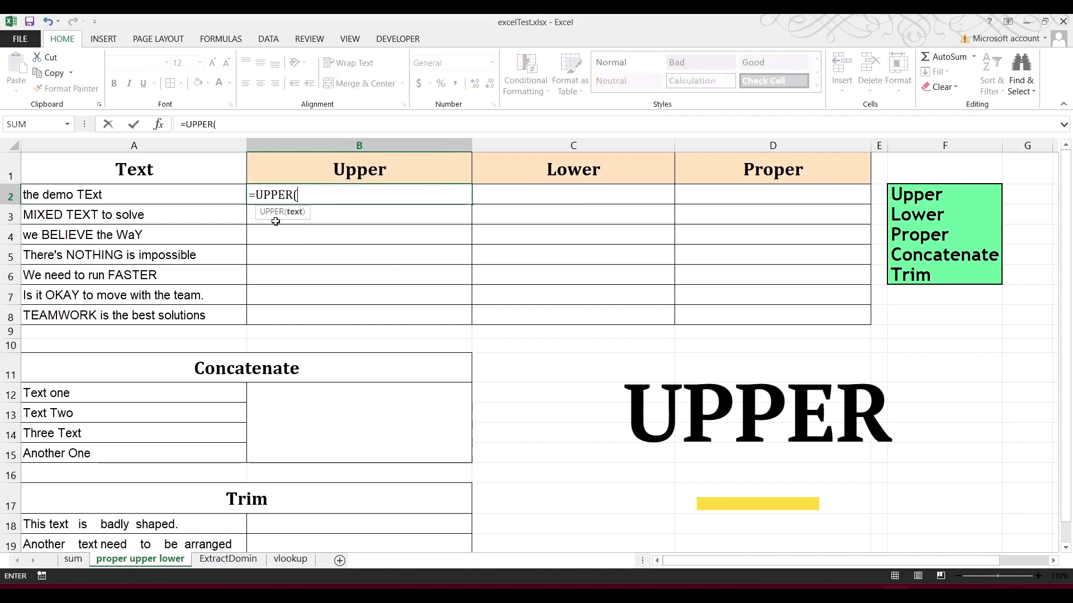
{"action": "left_click", "coordinate": [143, 196]}
{"action": "key", "text": "Return"}
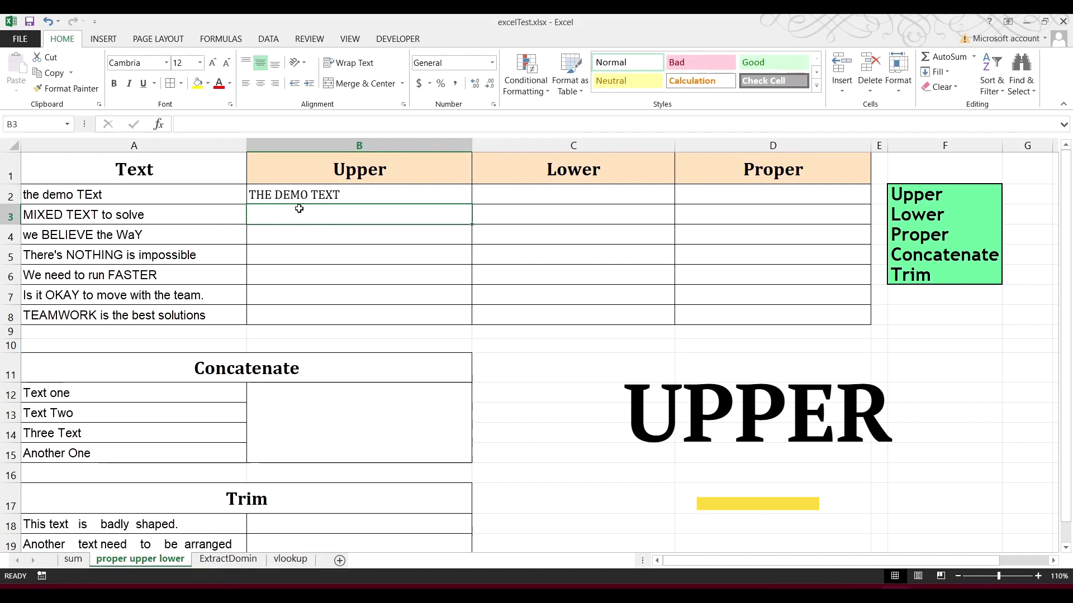
{"action": "left_click", "coordinate": [402, 198]}
{"action": "double_click", "coordinate": [473, 205]}
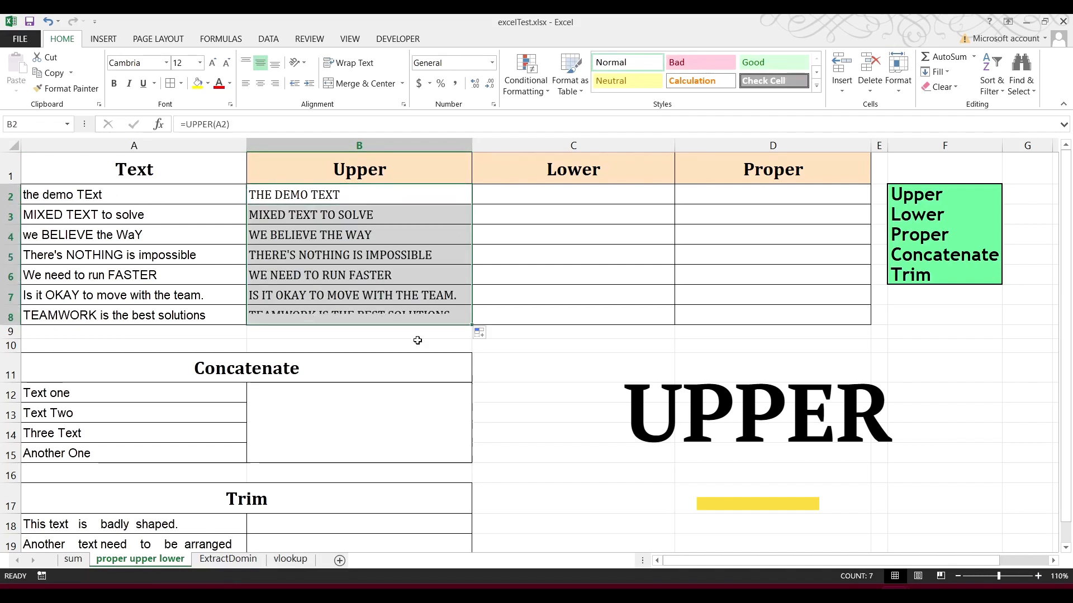
Enter a LOWER formula in C2 referencing A2 and fill it down to C8.
{"action": "left_click", "coordinate": [565, 193]}
{"action": "type", "text": "=lo"}
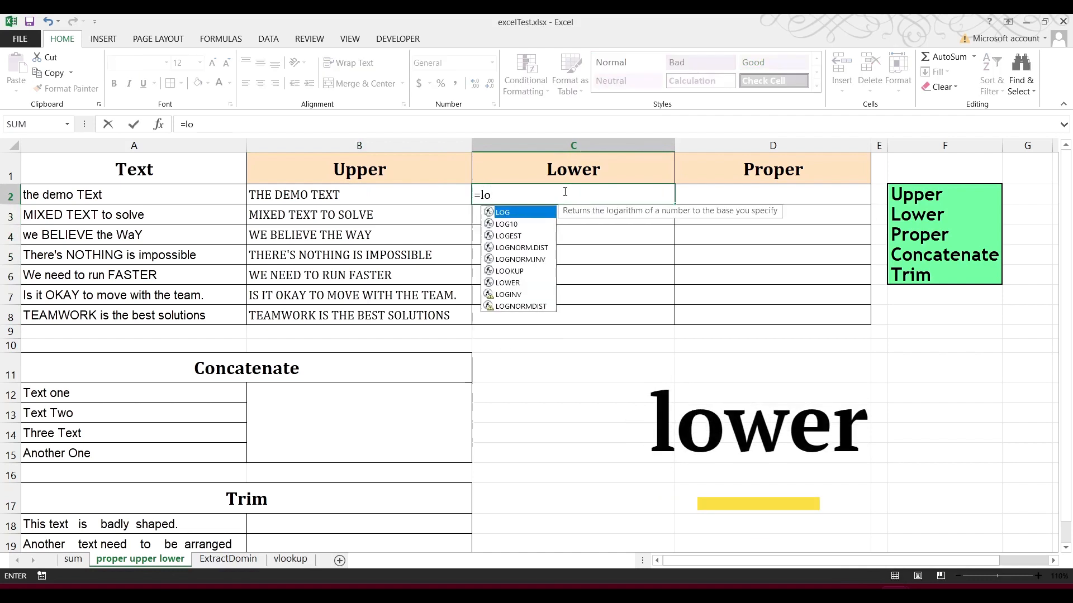
{"action": "type", "text": "wer"}
{"action": "key", "text": "Tab"}
{"action": "left_click", "coordinate": [210, 192]}
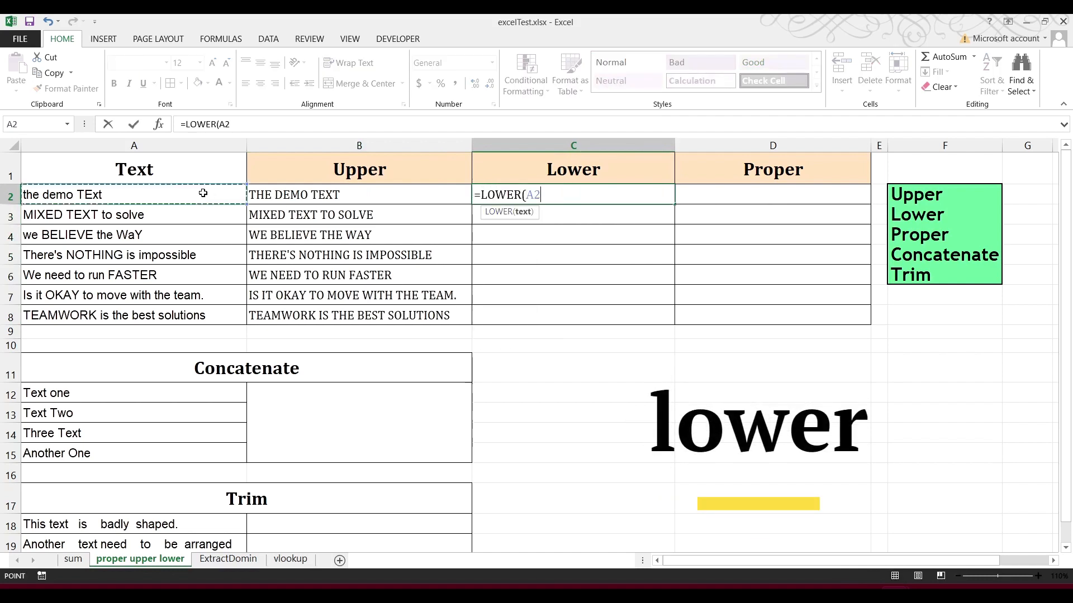
{"action": "type", "text": ")"}
{"action": "key", "text": "Return"}
{"action": "left_click", "coordinate": [627, 197]}
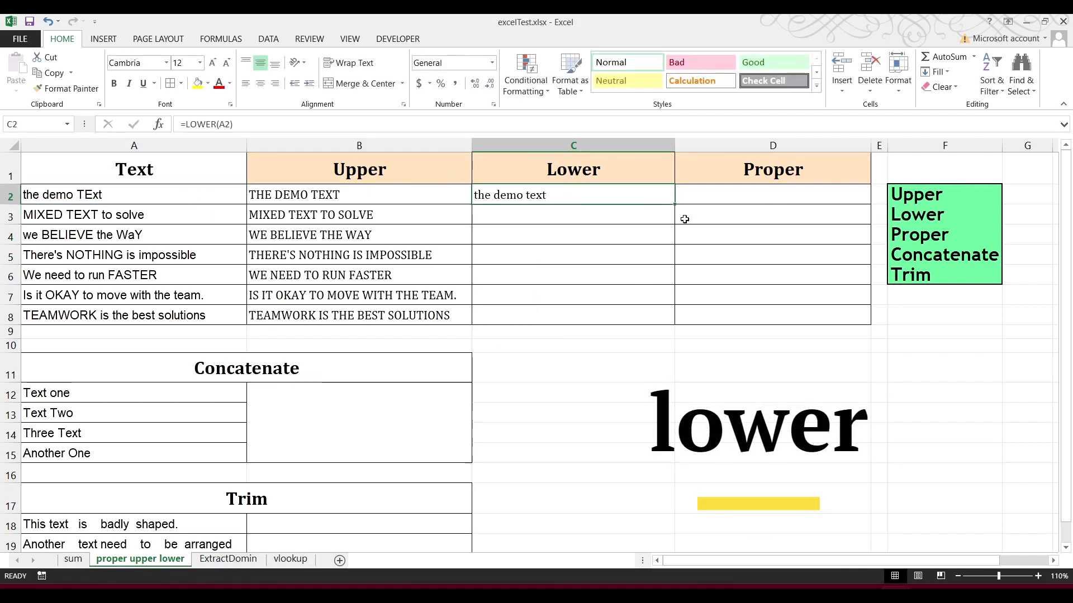
{"action": "double_click", "coordinate": [678, 205]}
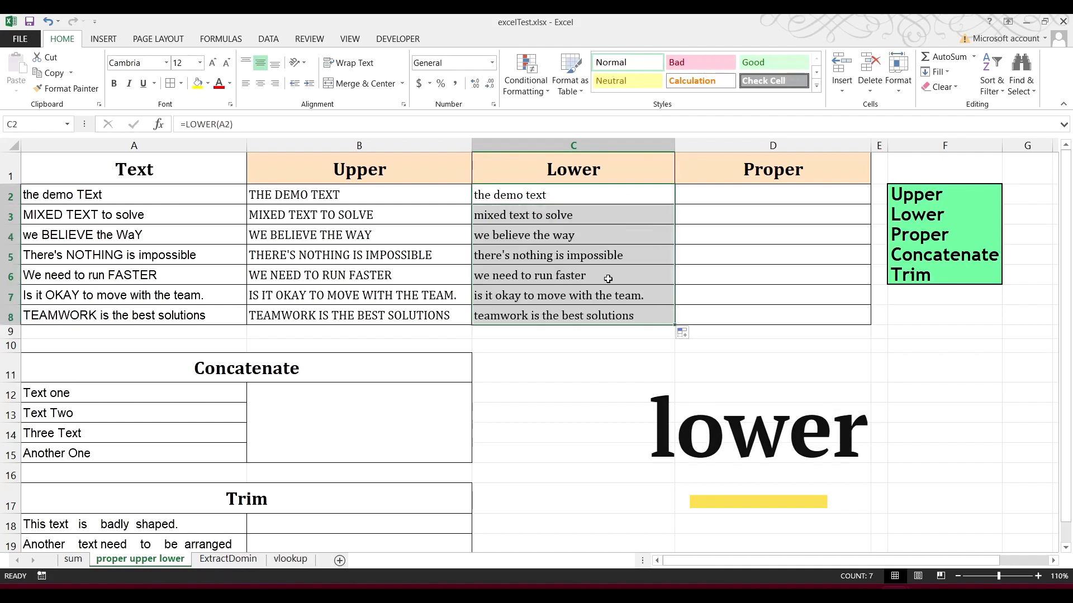
Enter a PROPER formula in D2 referencing A2 and fill it down to D8.
{"action": "left_click", "coordinate": [735, 193]}
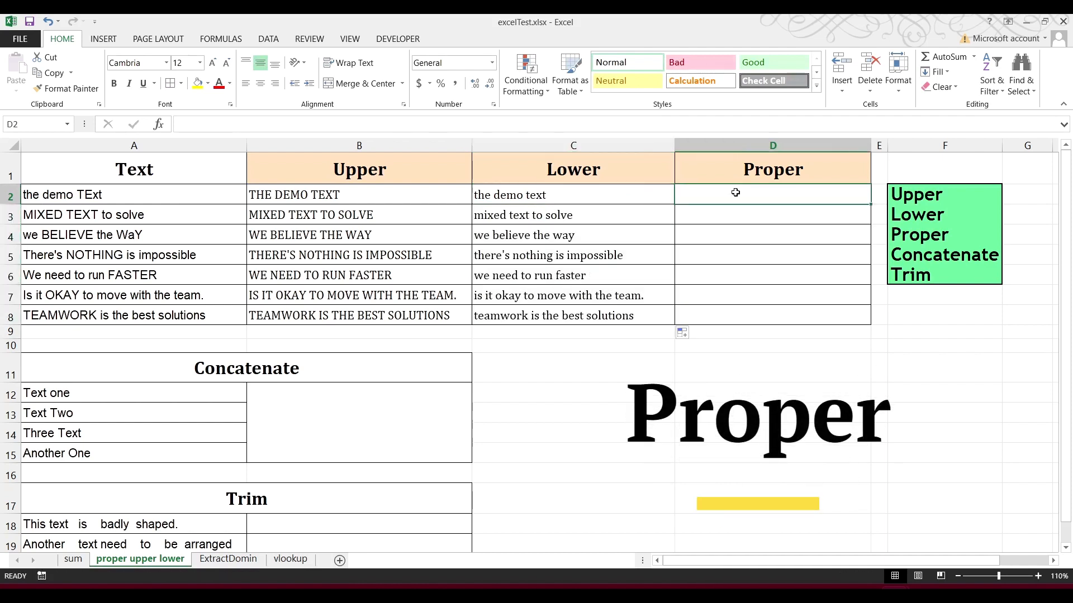
{"action": "type", "text": "=prop"}
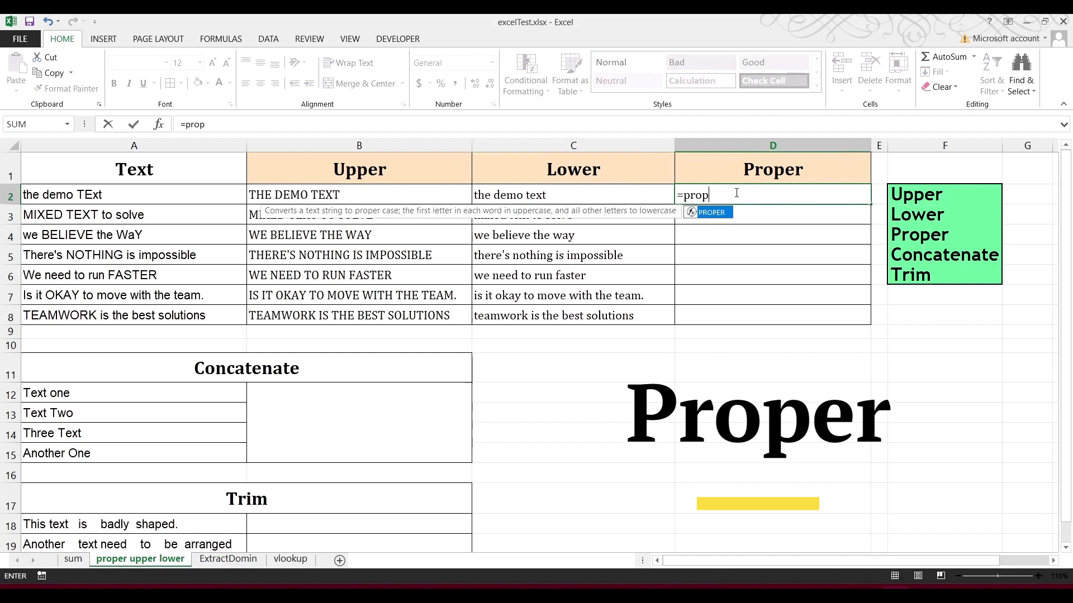
{"action": "key", "text": "Tab"}
{"action": "left_click", "coordinate": [199, 199]}
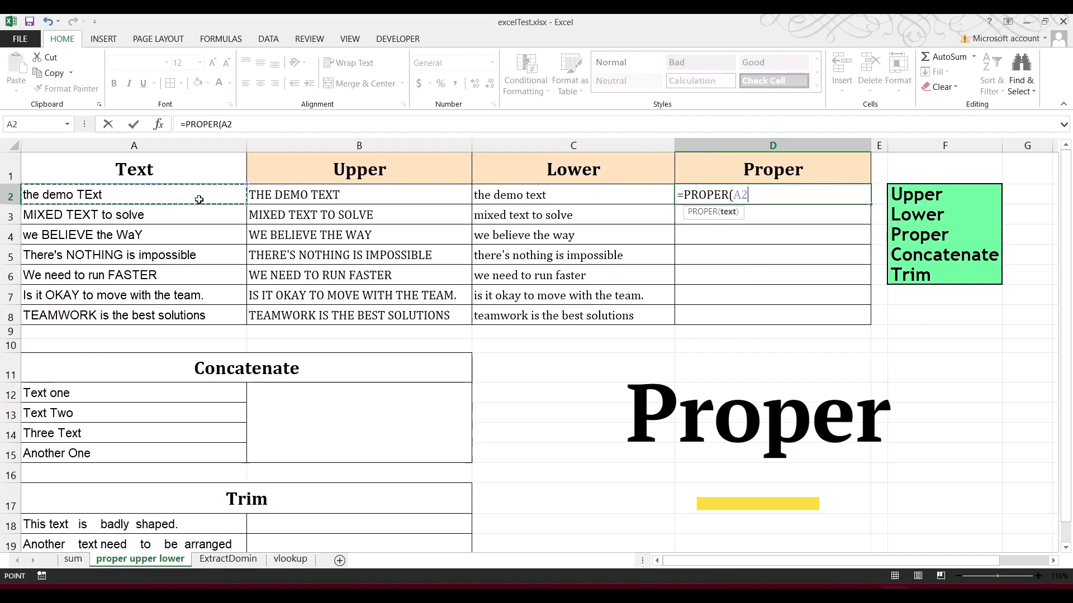
{"action": "key", "text": "Return"}
{"action": "left_click", "coordinate": [819, 202]}
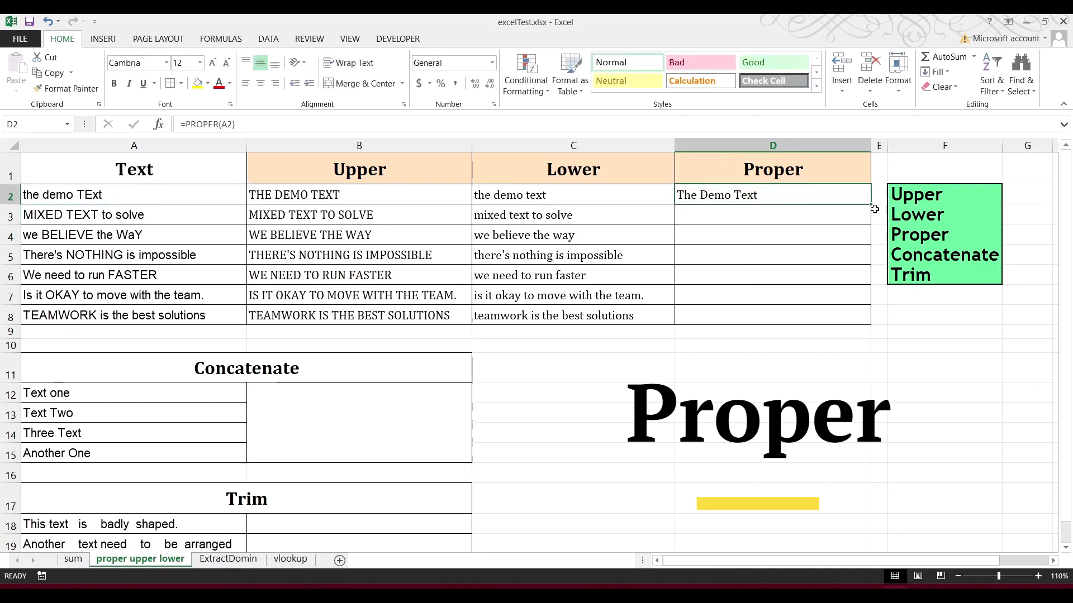
{"action": "double_click", "coordinate": [872, 206]}
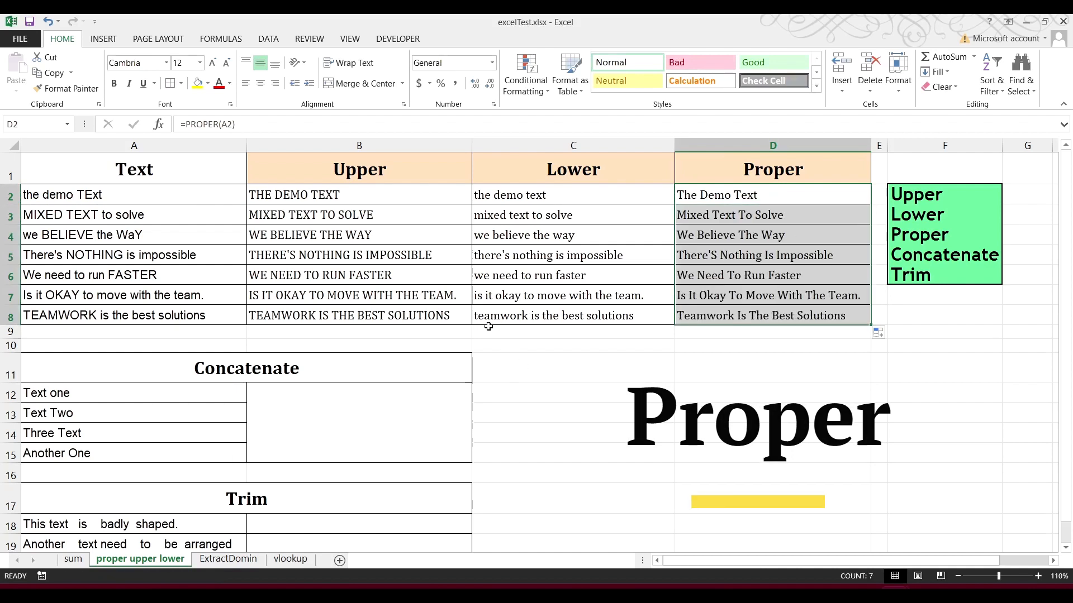
Unmerge the merged cell B12:B15 beside the sample texts in the Concatenate table.
{"action": "scroll", "coordinate": [487, 323], "scroll_direction": "down", "scroll_amount": 1}
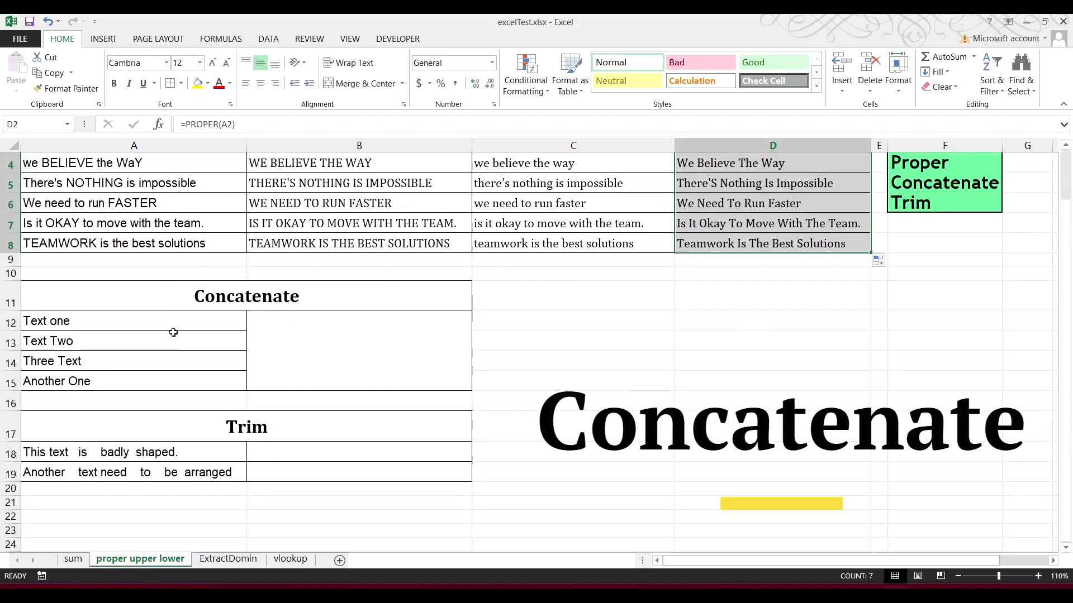
{"action": "left_click_drag", "start_coordinate": [173, 323], "coordinate": [151, 380]}
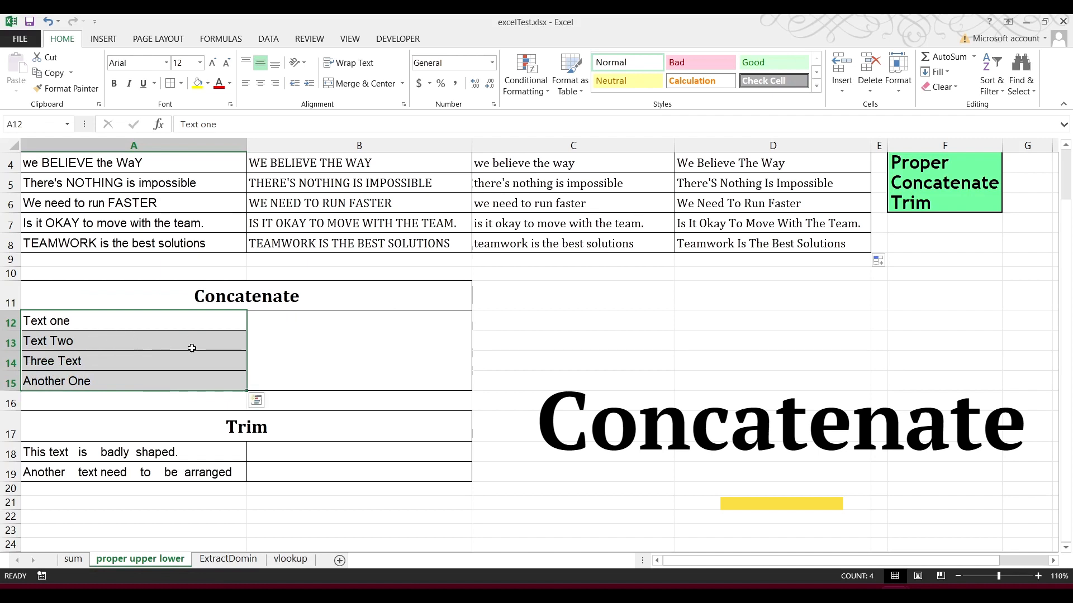
{"action": "left_click", "coordinate": [298, 330]}
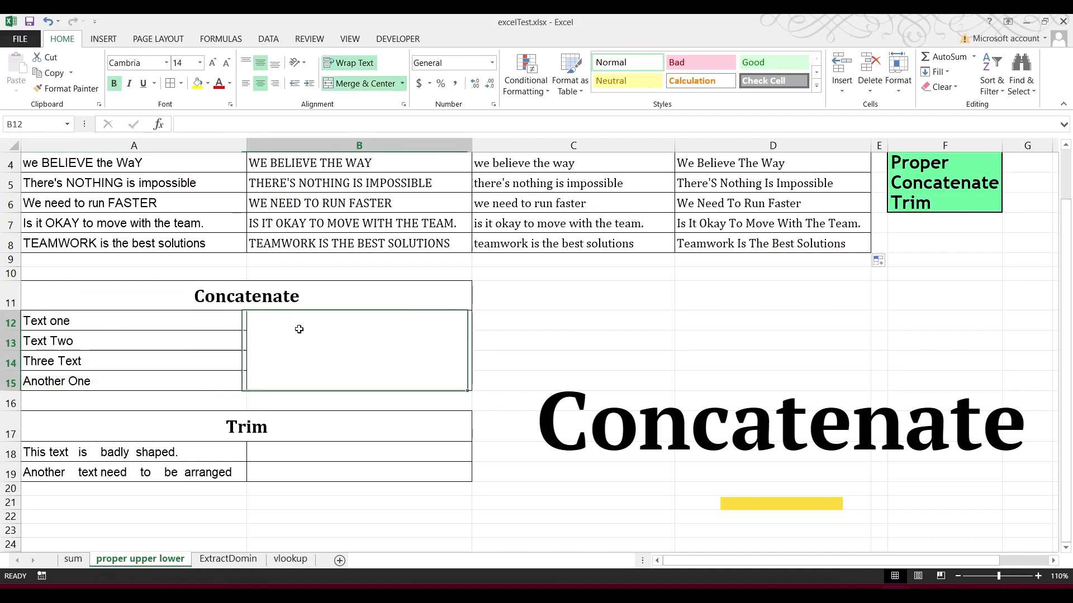
{"action": "left_click", "coordinate": [362, 83]}
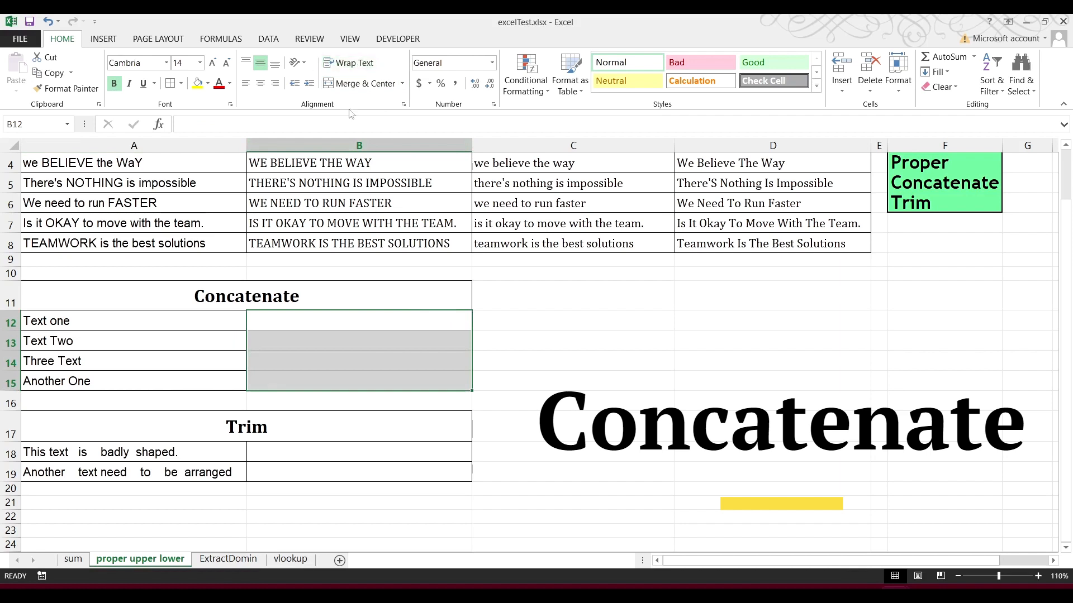
Enter a CONCATENATE formula in B13 joining A12, A13, A14 and A15, and autofit column B's width.
{"action": "left_click", "coordinate": [433, 341]}
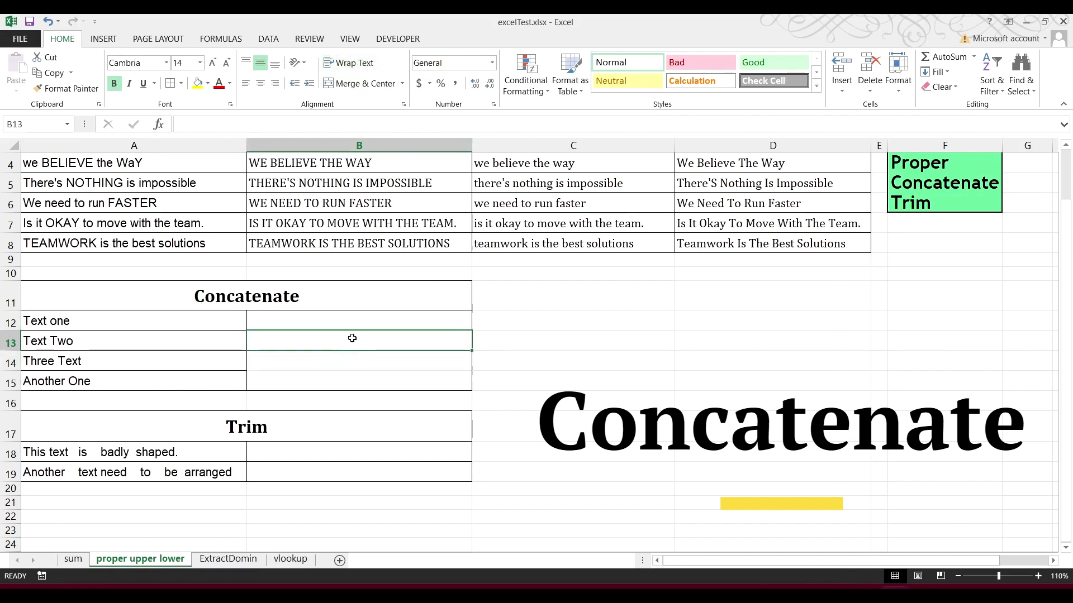
{"action": "type", "text": "=con"}
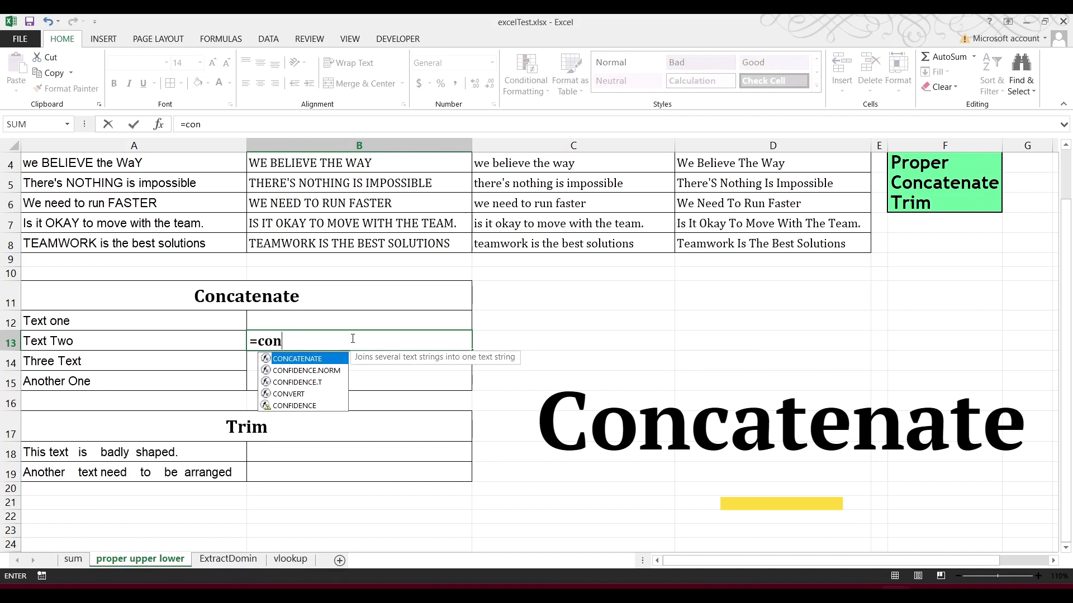
{"action": "key", "text": "Tab"}
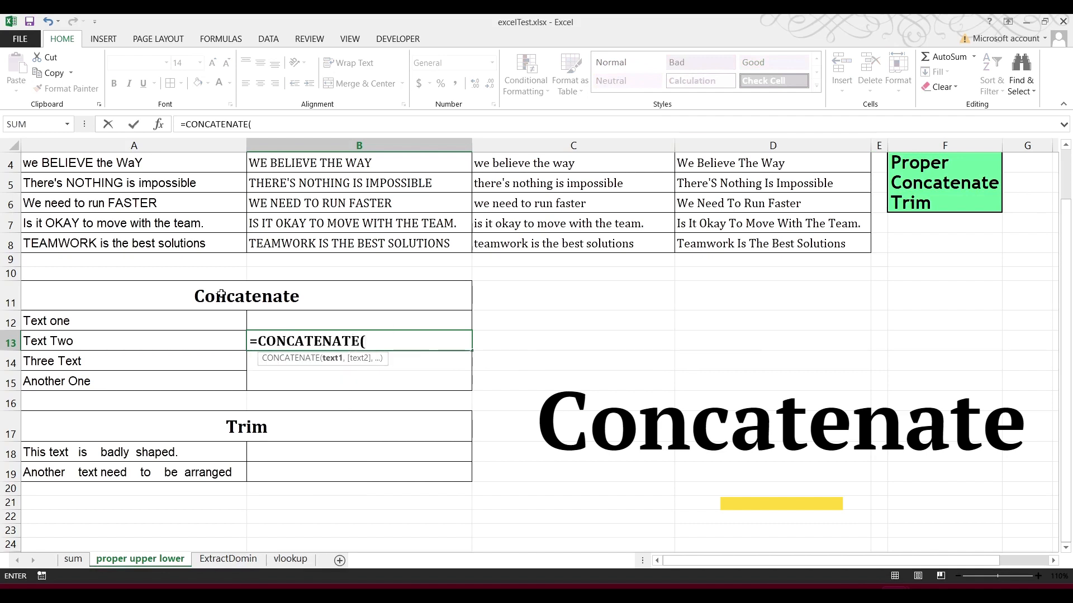
{"action": "left_click", "coordinate": [93, 318]}
{"action": "type", "text": ","}
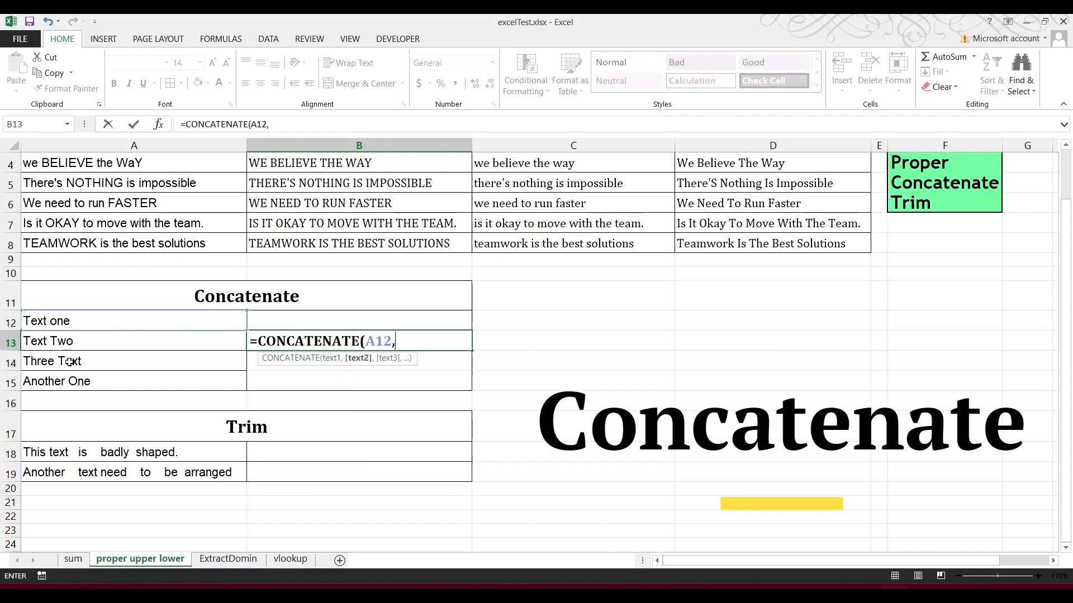
{"action": "left_click", "coordinate": [94, 347]}
{"action": "type", "text": ","}
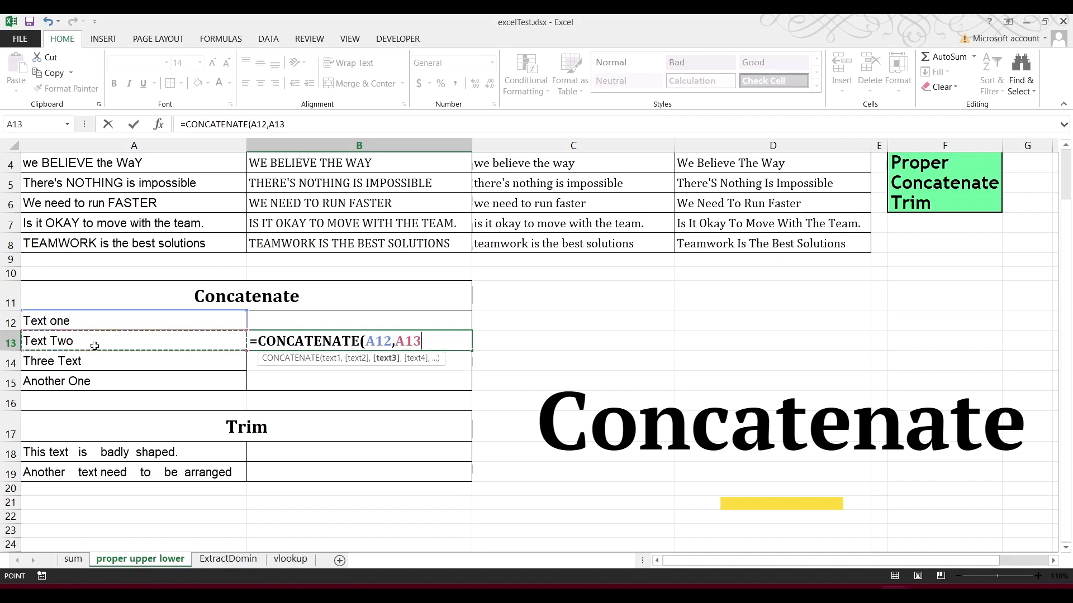
{"action": "left_click", "coordinate": [95, 362]}
{"action": "type", "text": ","}
{"action": "left_click", "coordinate": [100, 380]}
{"action": "type", "text": ","}
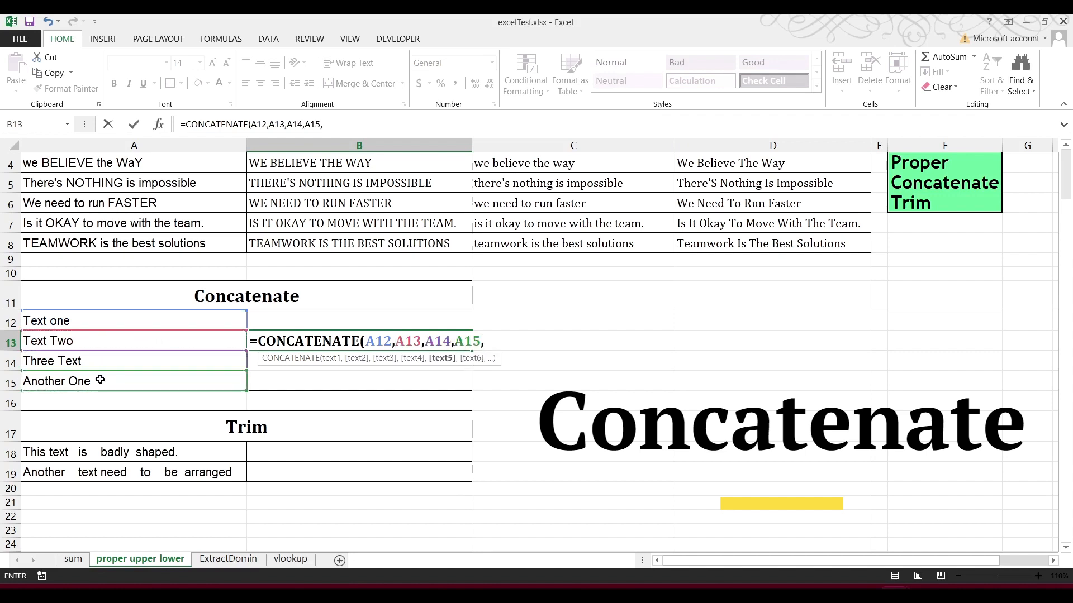
{"action": "key", "text": "BackSpace"}
{"action": "key", "text": "Return"}
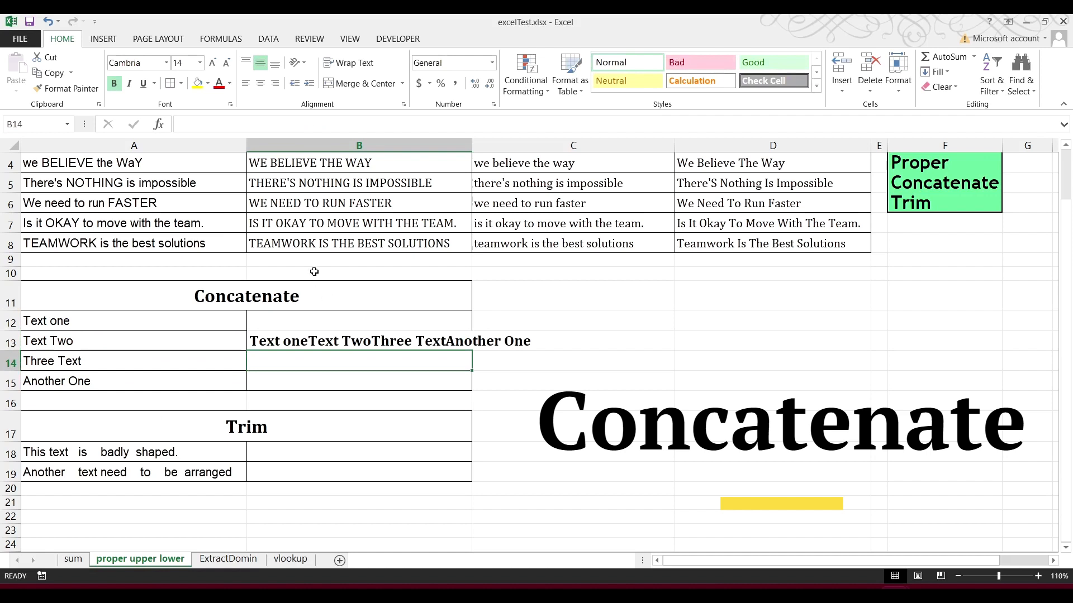
{"action": "double_click", "coordinate": [471, 146]}
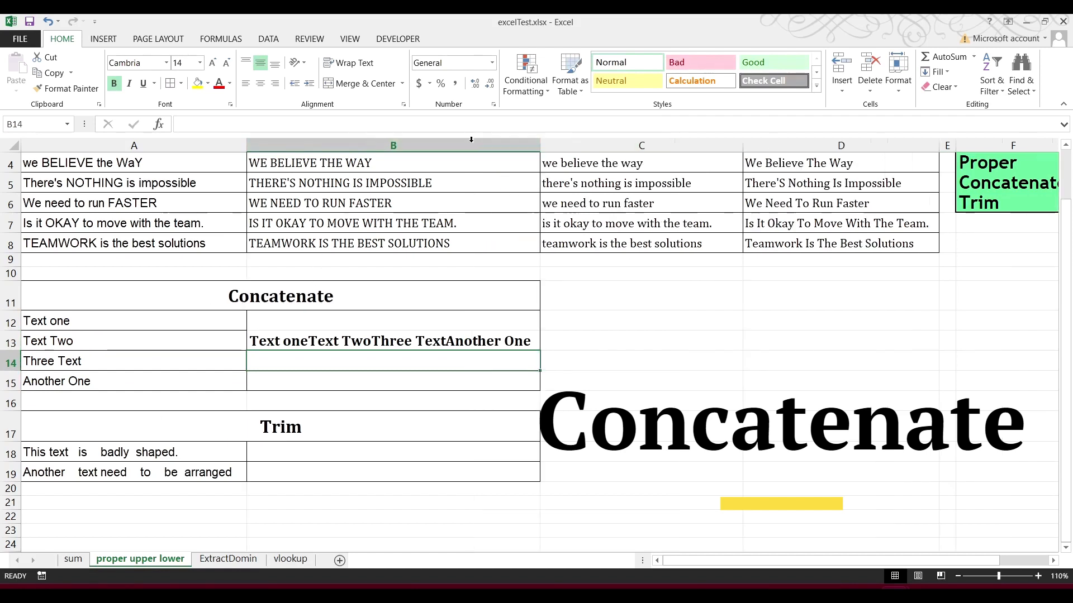
{"action": "left_click", "coordinate": [456, 341]}
{"action": "double_click", "coordinate": [387, 344]}
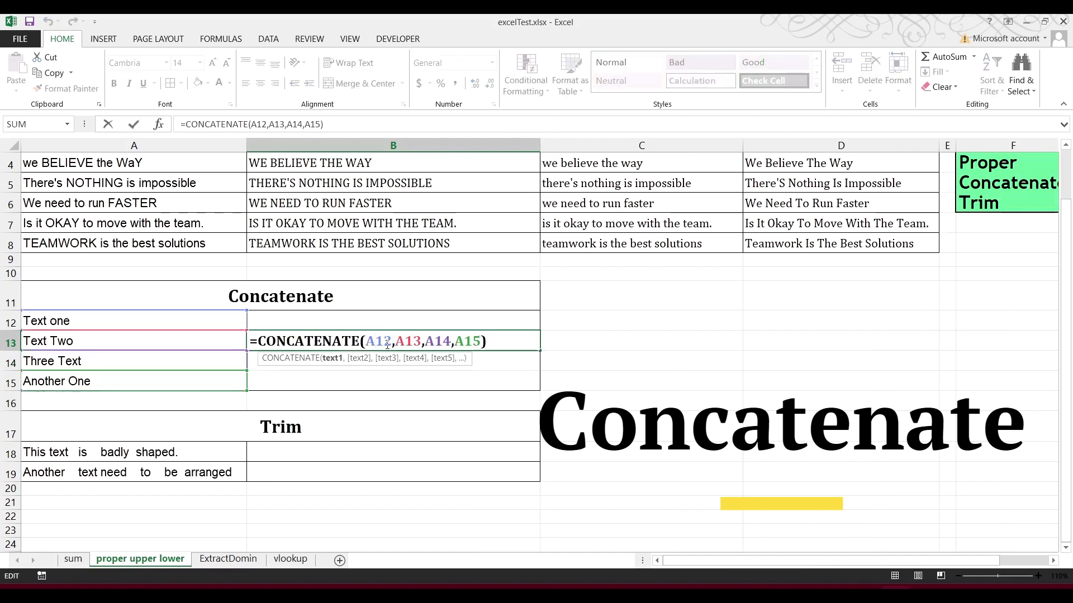
{"action": "key", "text": "Return"}
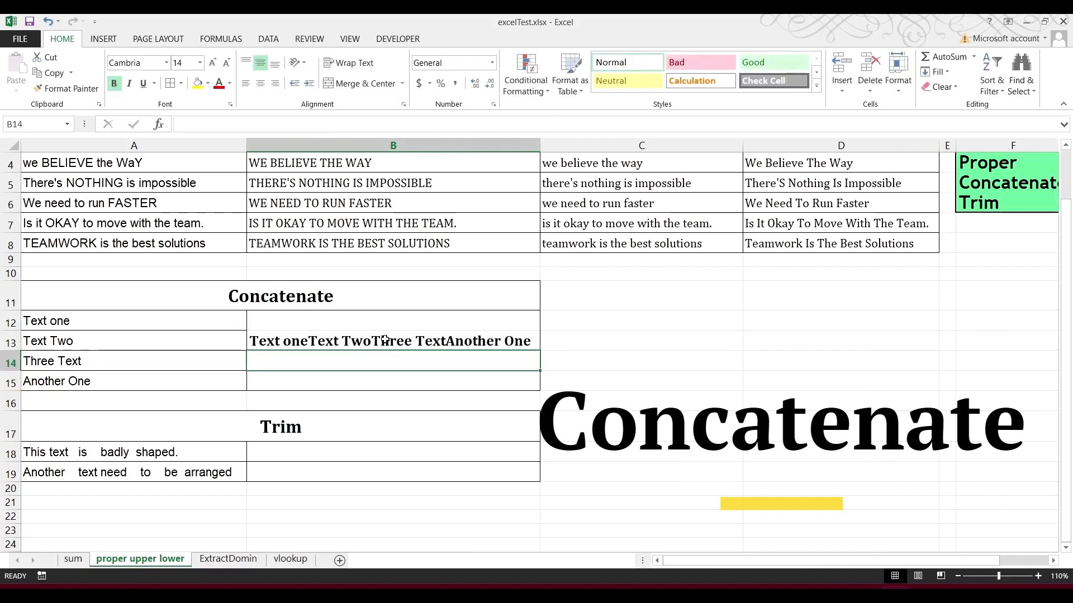
Add a quoted space " " as a separate argument between each of the references A12, A13, A14 and A15 in B13's CONCATENATE formula.
{"action": "left_click", "coordinate": [345, 341]}
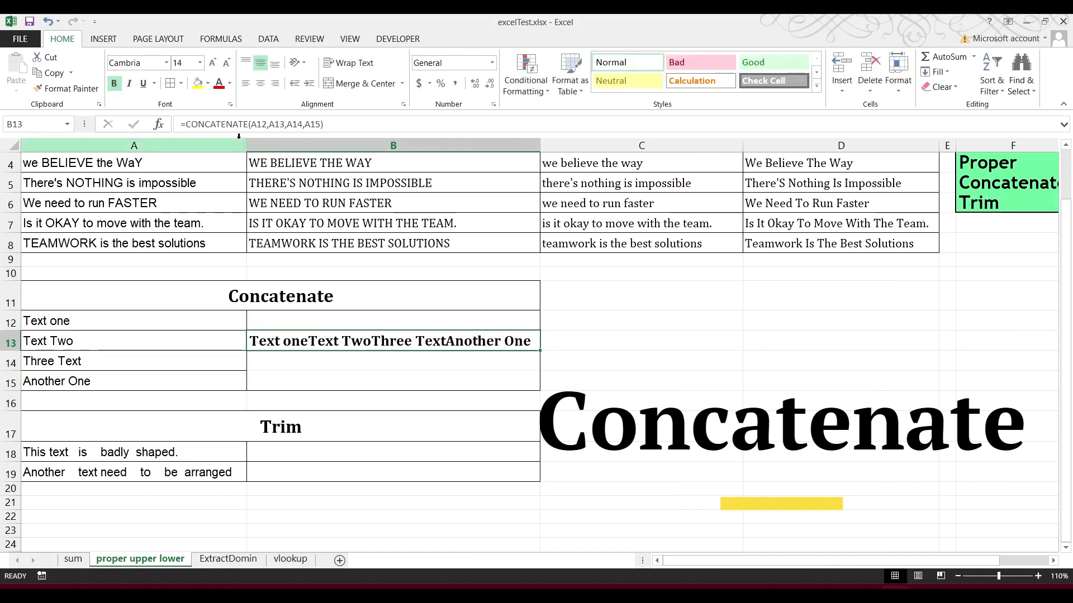
{"action": "left_click", "coordinate": [265, 124]}
{"action": "key", "text": "Right"}
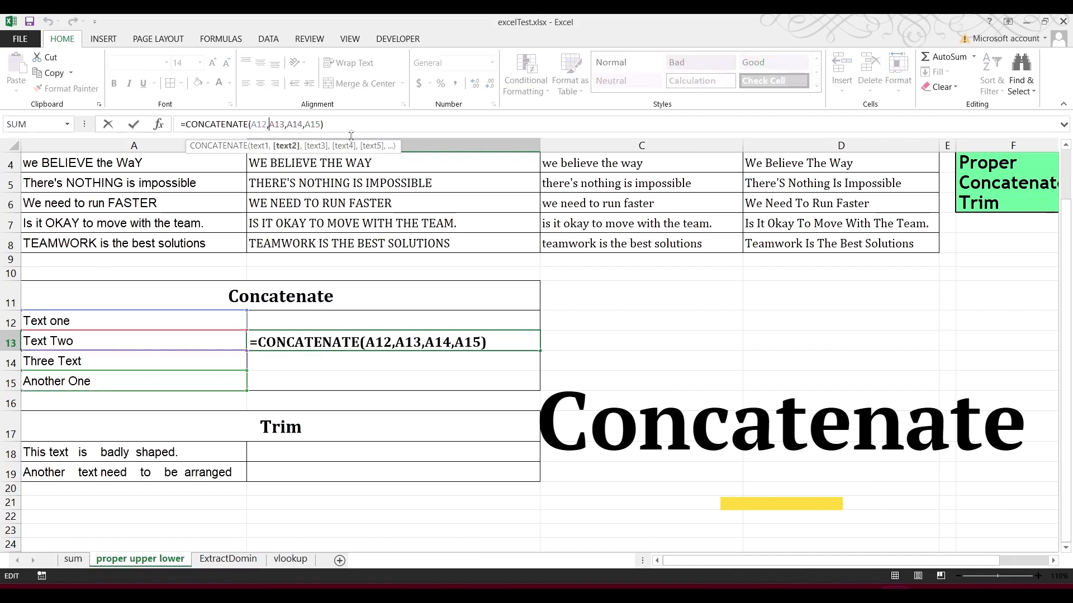
{"action": "type", "text": "\" \""}
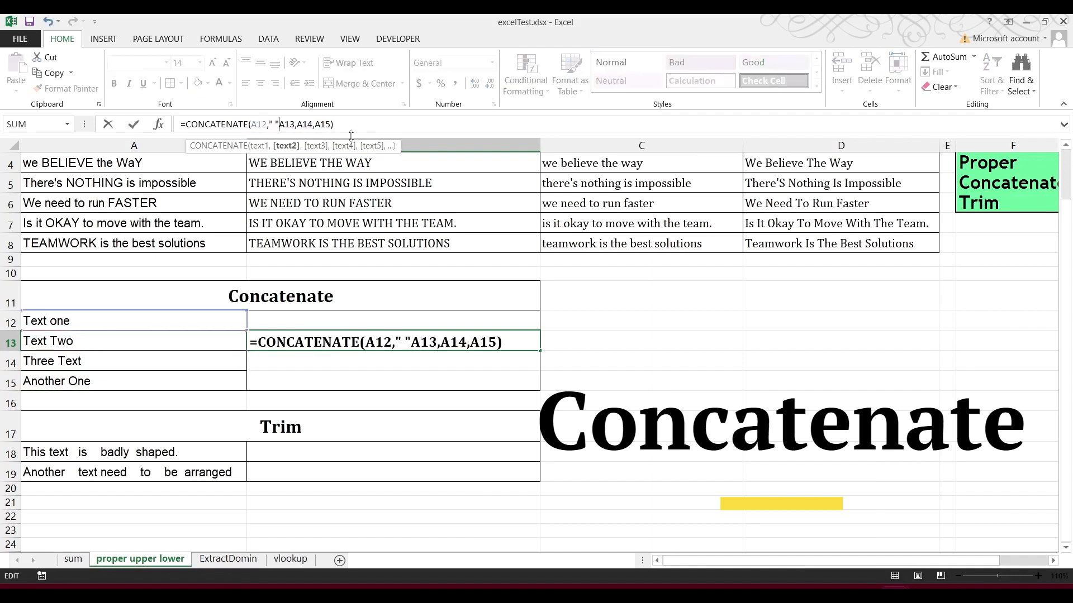
{"action": "type", "text": ","}
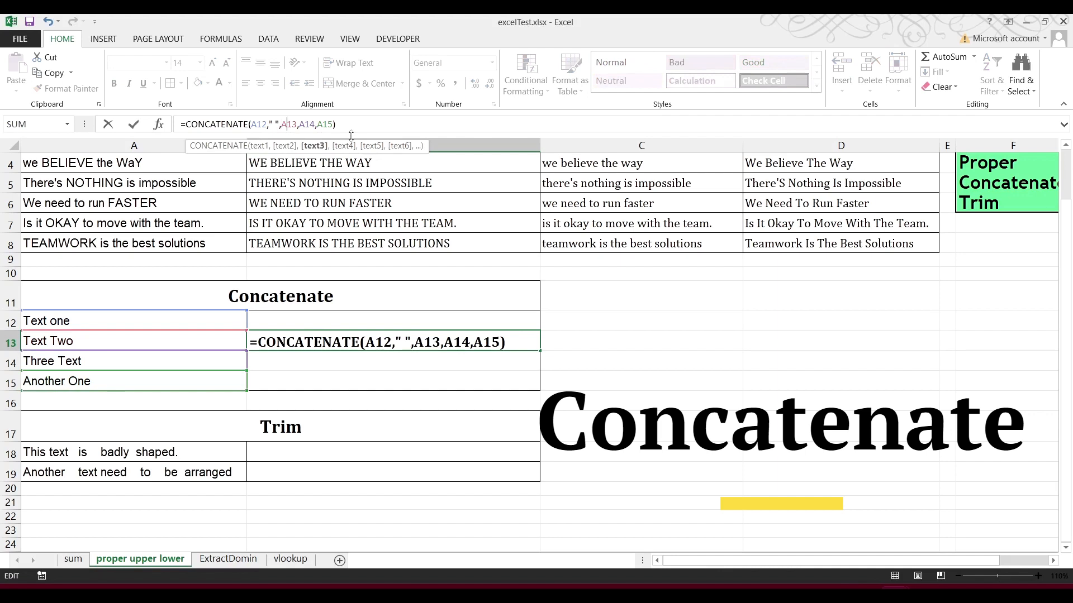
{"action": "key", "text": "Right"}
{"action": "key", "text": "Right"}
{"action": "type", "text": "\" \""}
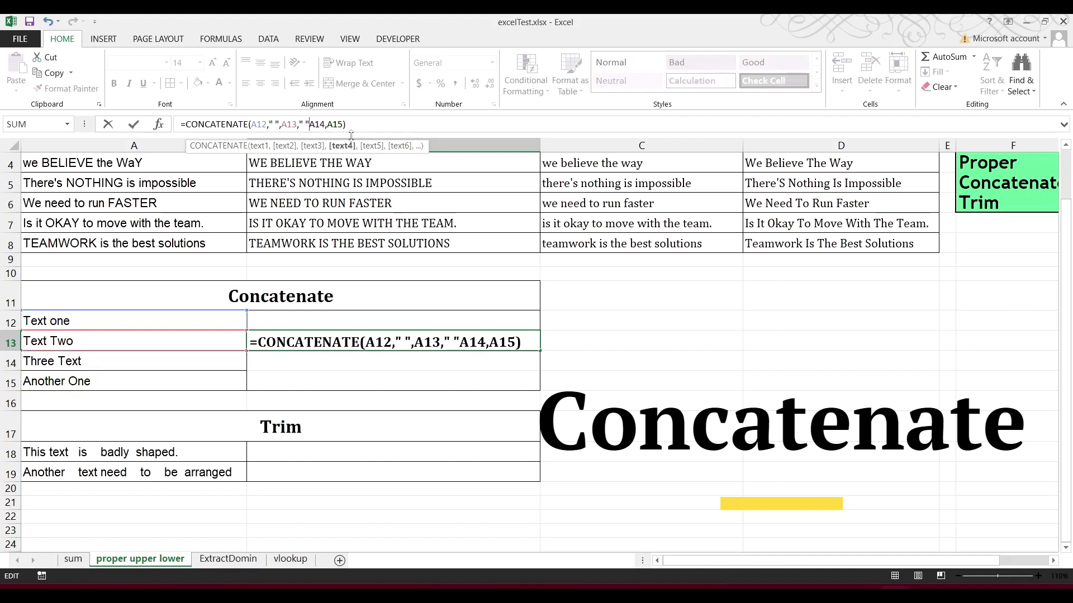
{"action": "type", "text": ","}
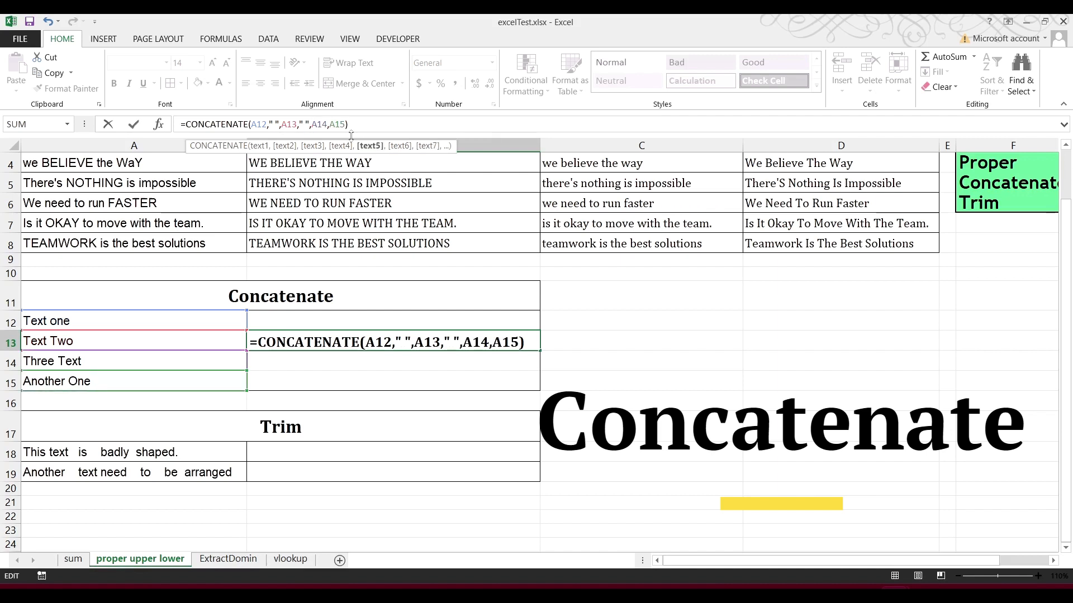
{"action": "key", "text": "Right"}
{"action": "key", "text": "Right"}
{"action": "key", "text": "Right"}
{"action": "key", "text": "Right"}
{"action": "type", "text": "\" \""}
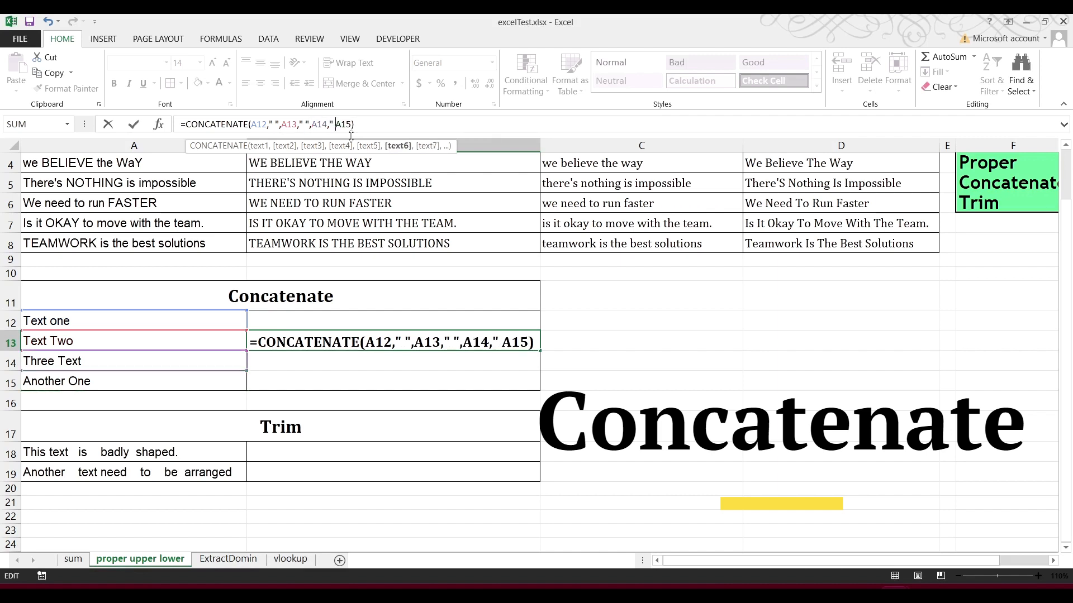
{"action": "type", "text": ","}
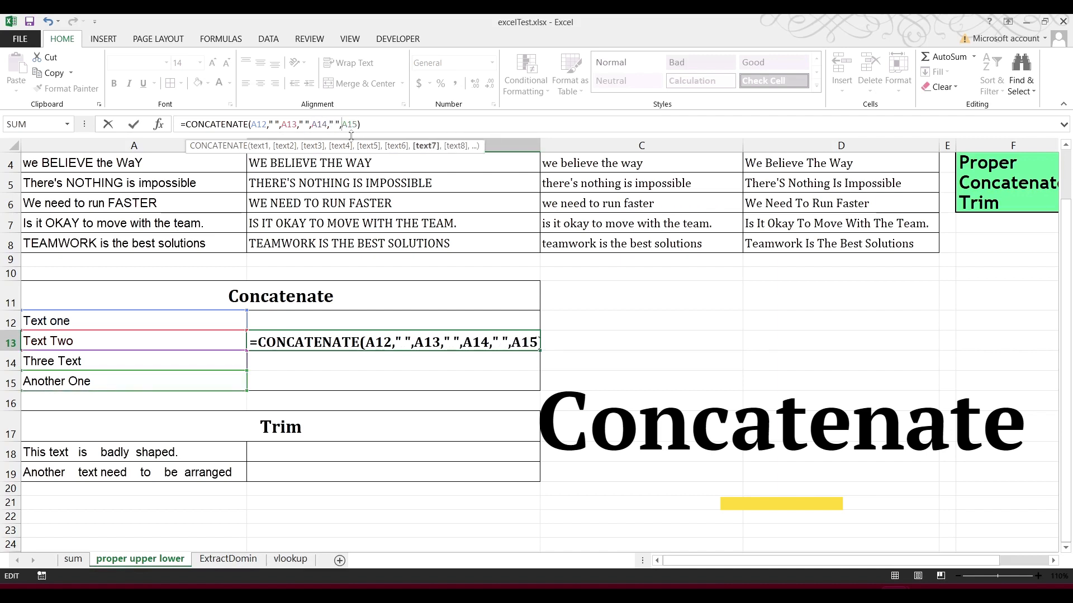
{"action": "key", "text": "Return"}
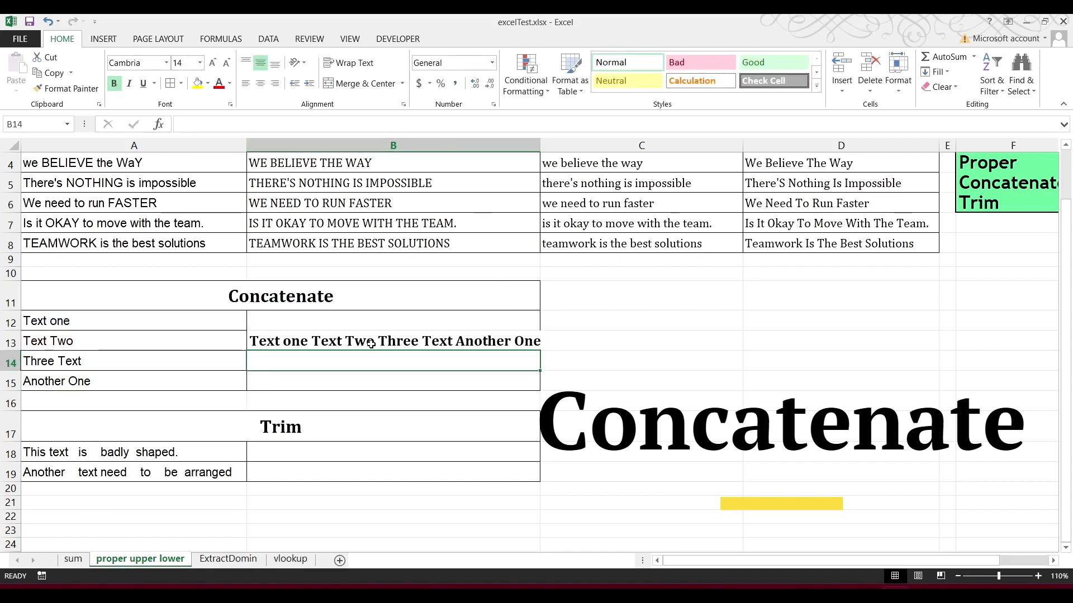
Widen column B slightly so the joined text in B13 fits inside the cell.
{"action": "left_click", "coordinate": [352, 347]}
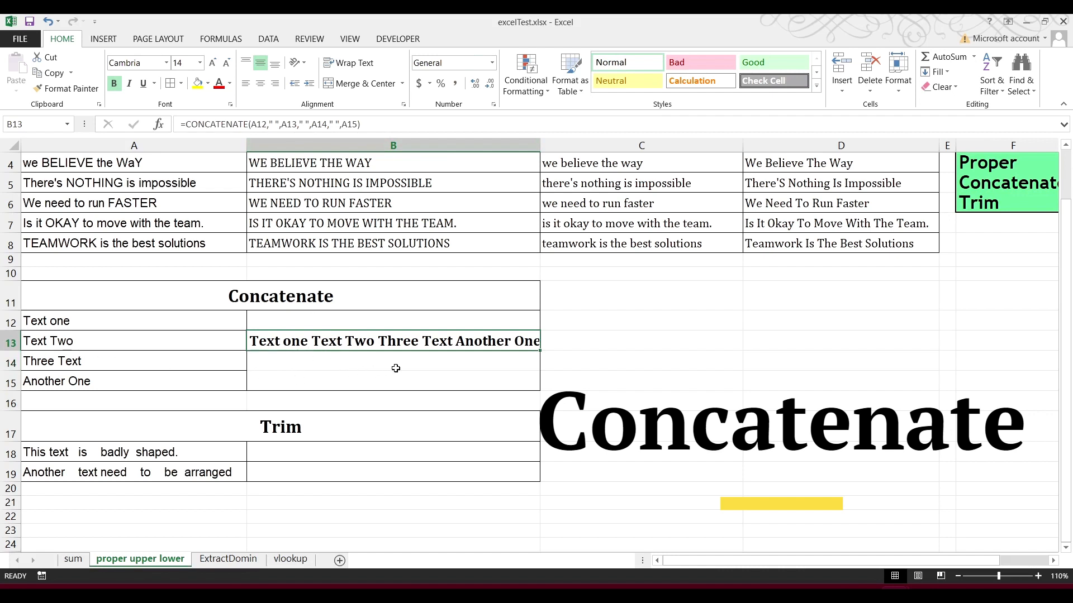
{"action": "left_click_drag", "start_coordinate": [536, 144], "coordinate": [548, 145]}
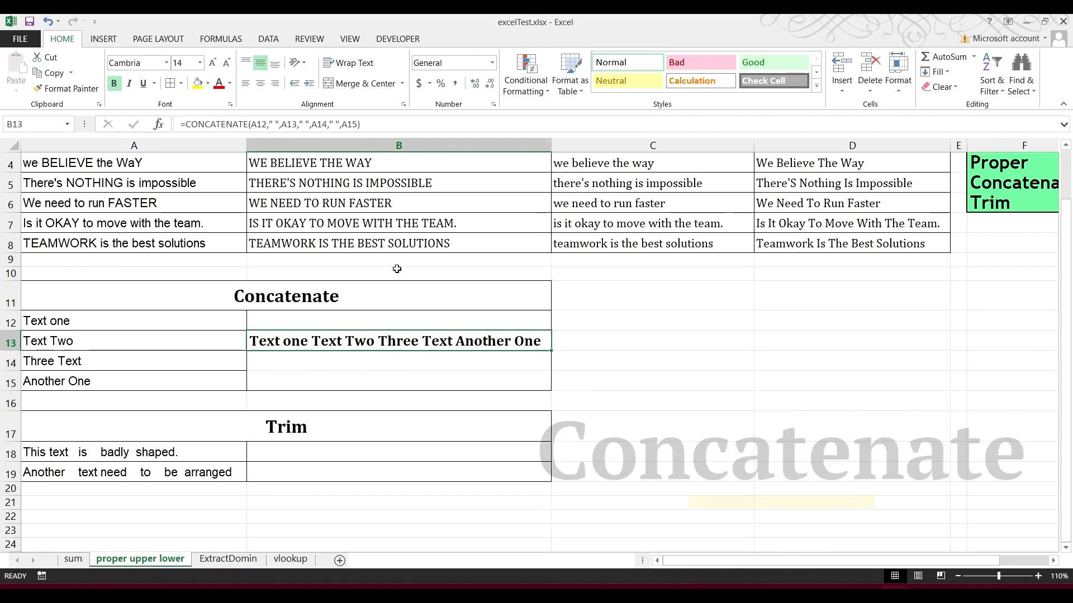
{"action": "scroll", "coordinate": [338, 361], "scroll_direction": "down", "scroll_amount": 3}
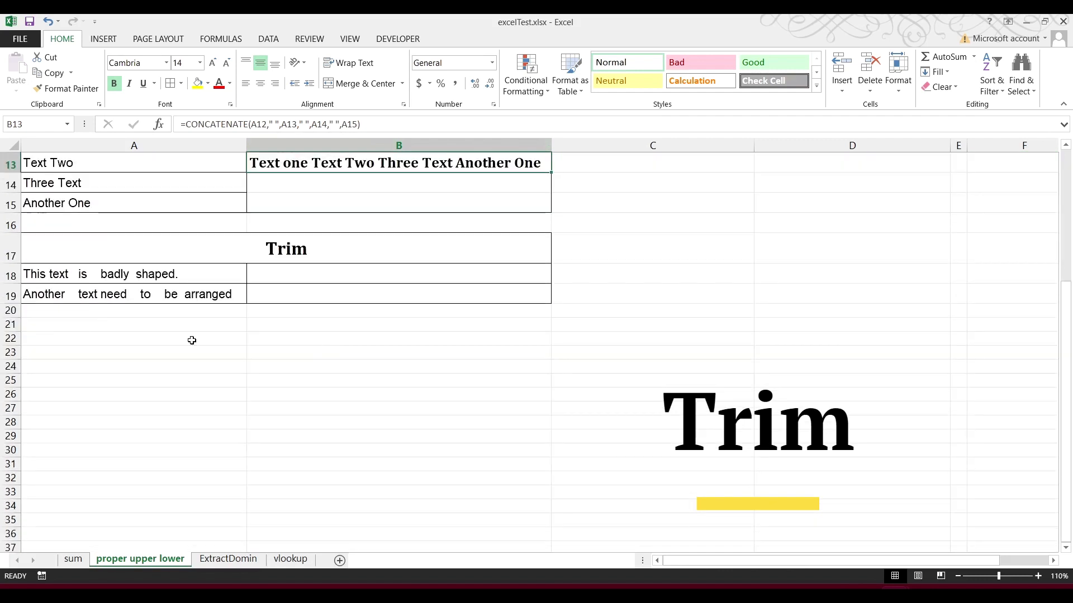
Highlight the extra spaces between the words of the badly shaped text in A18 without changing it.
{"action": "double_click", "coordinate": [73, 276]}
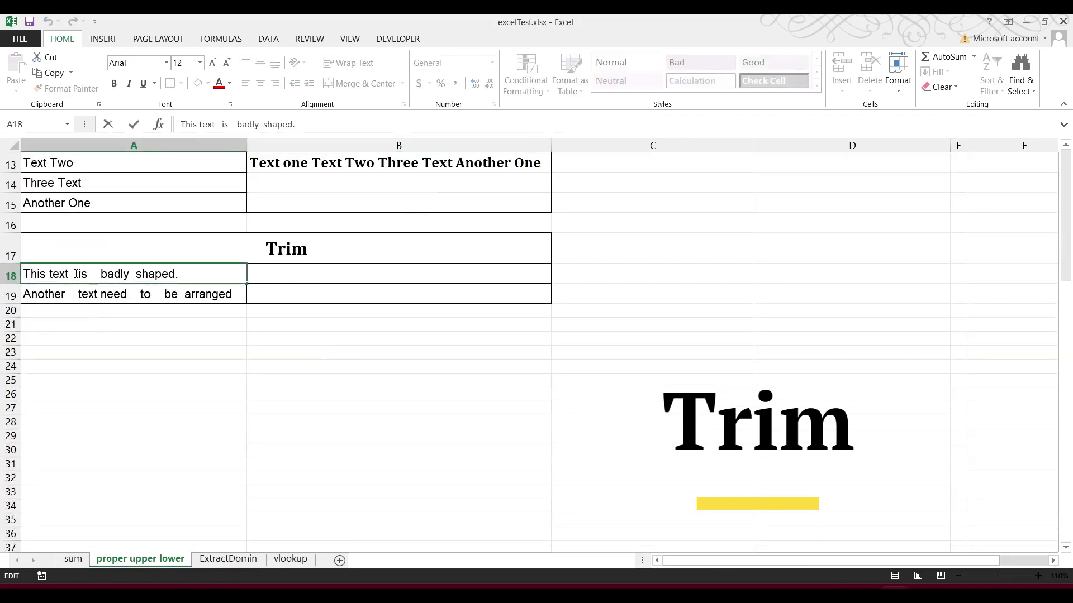
{"action": "left_click_drag", "start_coordinate": [70, 274], "coordinate": [74, 274]}
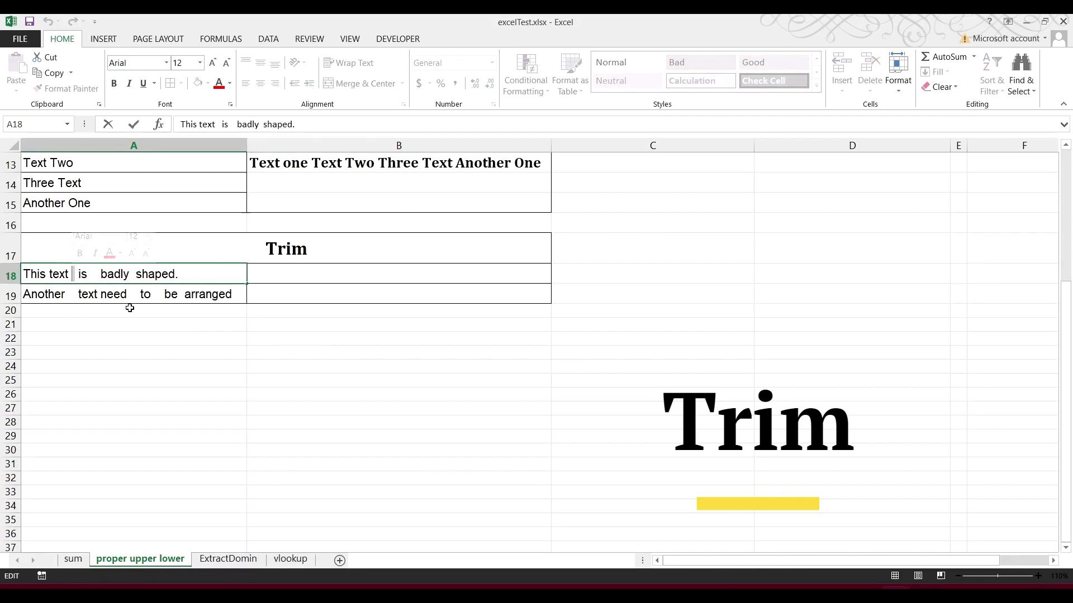
{"action": "key", "text": "Return"}
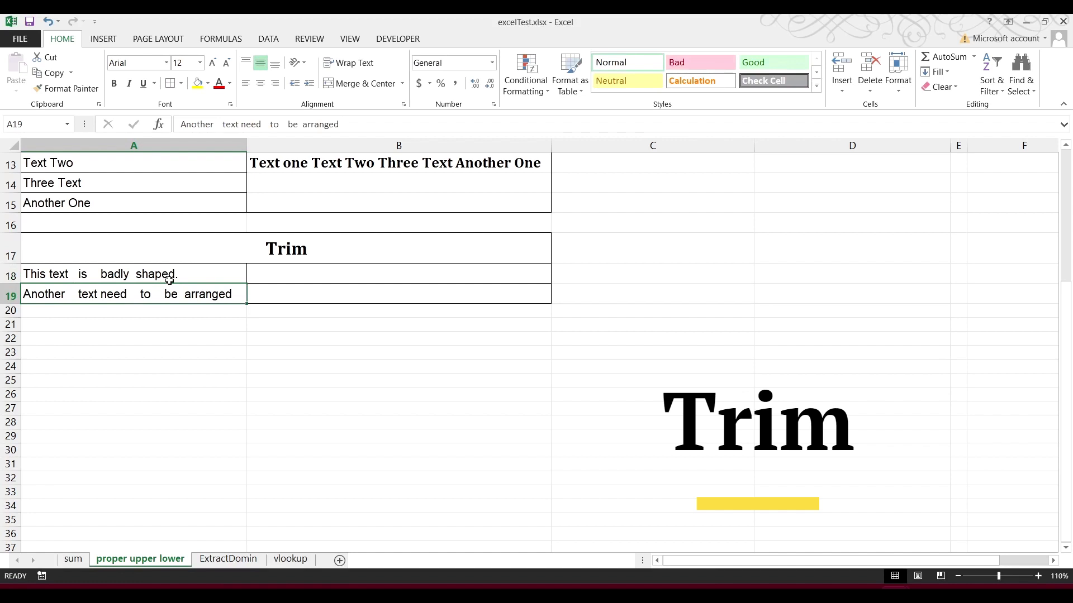
Enter =TRIM(A18) in B18 and fill the formula down to B19.
{"action": "left_click", "coordinate": [304, 278]}
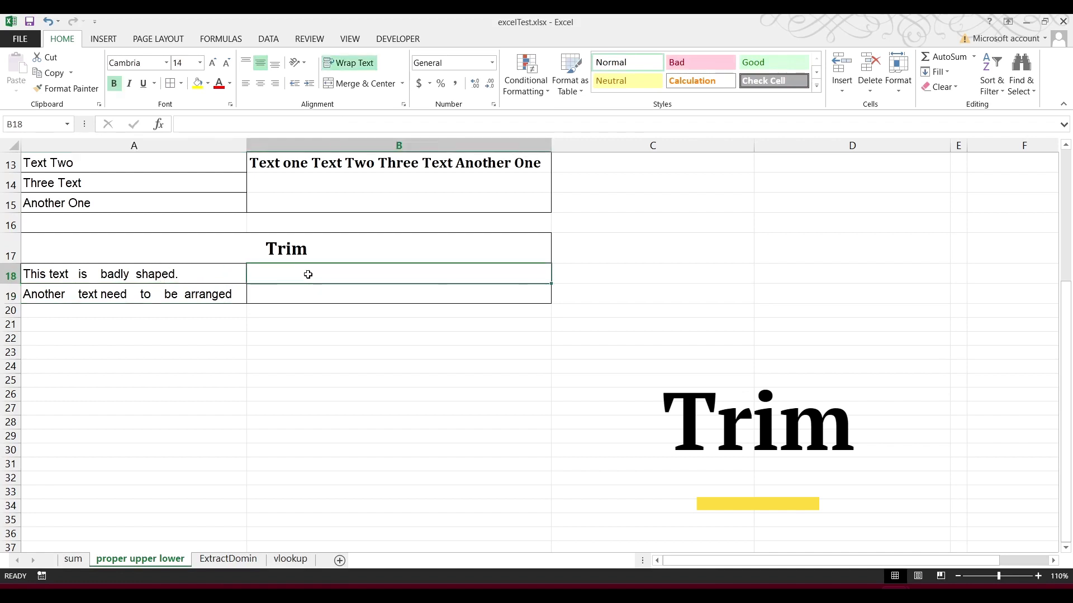
{"action": "type", "text": "=trim"}
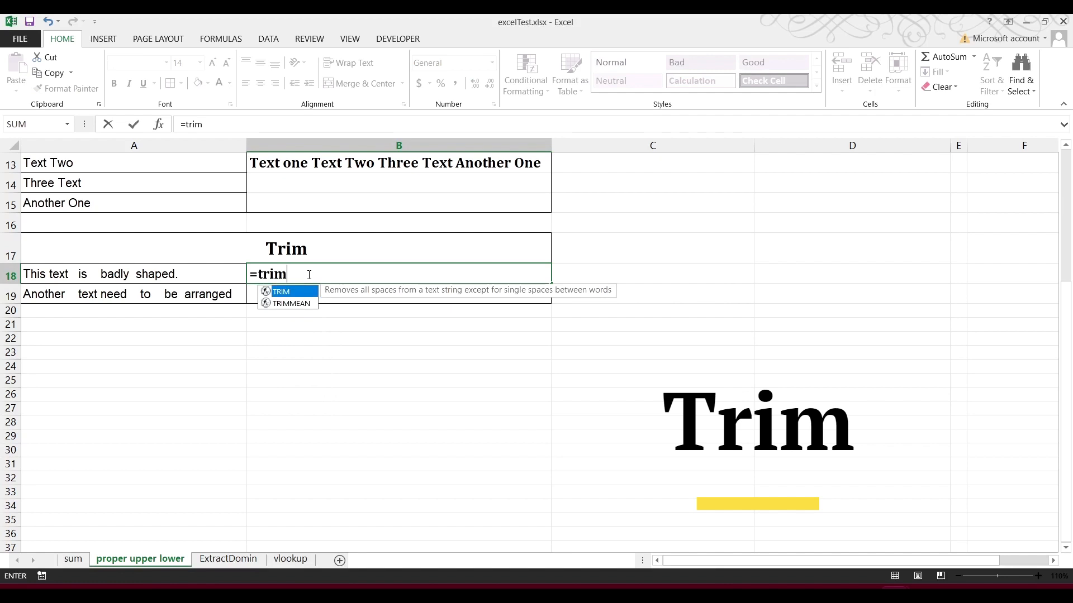
{"action": "key", "text": "Tab"}
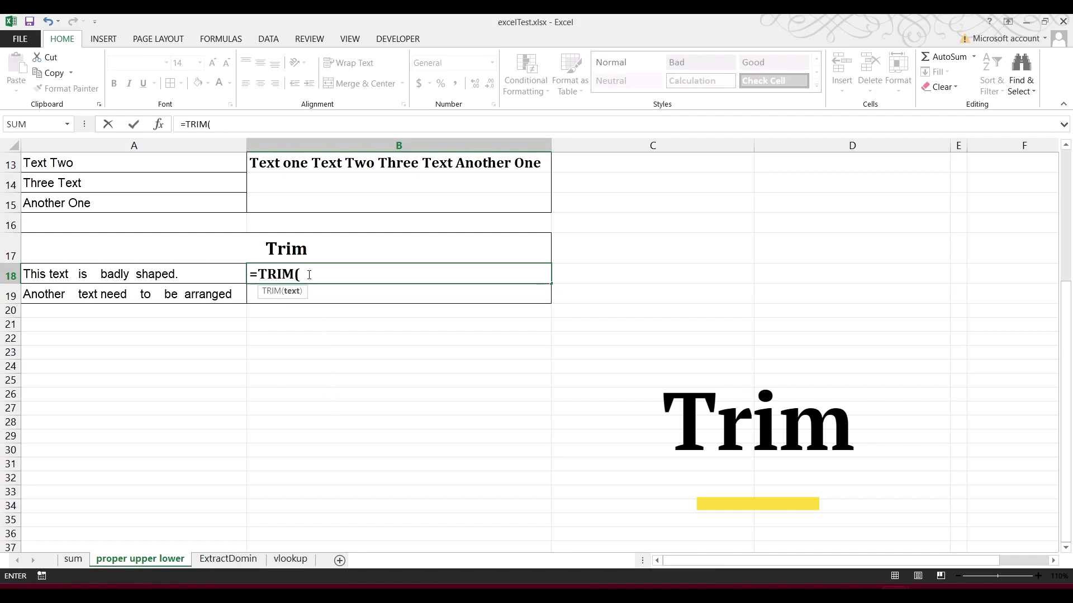
{"action": "left_click", "coordinate": [200, 269]}
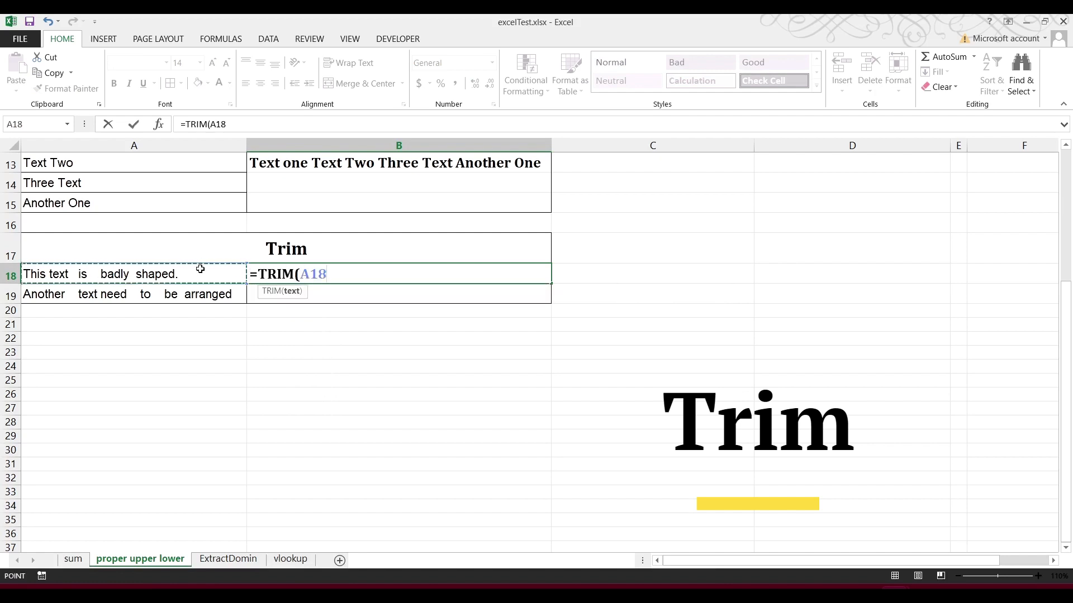
{"action": "key", "text": "Return"}
{"action": "left_click", "coordinate": [420, 278]}
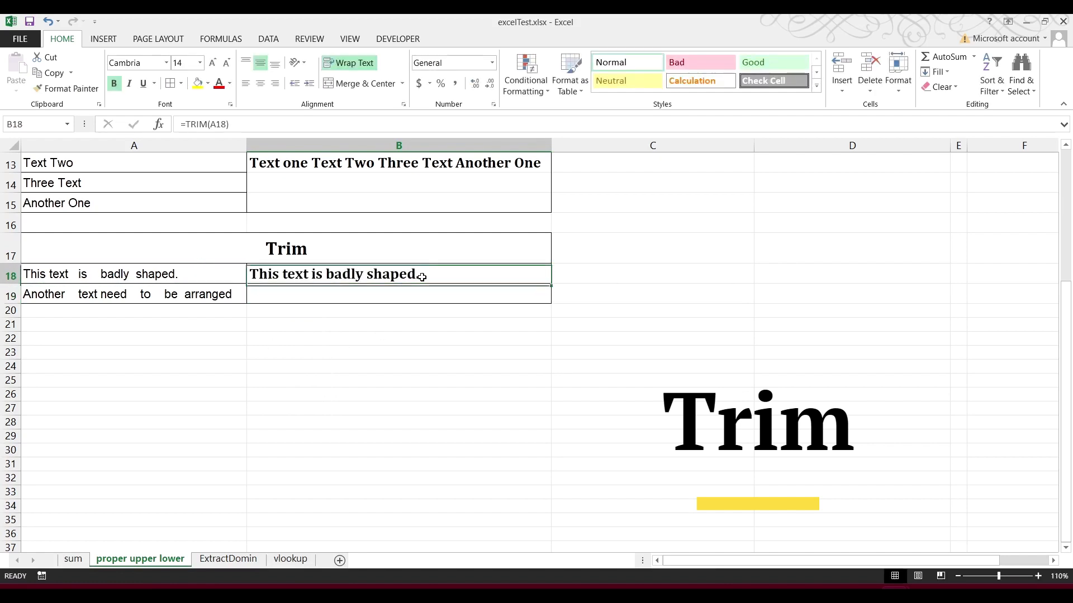
{"action": "left_click_drag", "start_coordinate": [552, 283], "coordinate": [556, 305]}
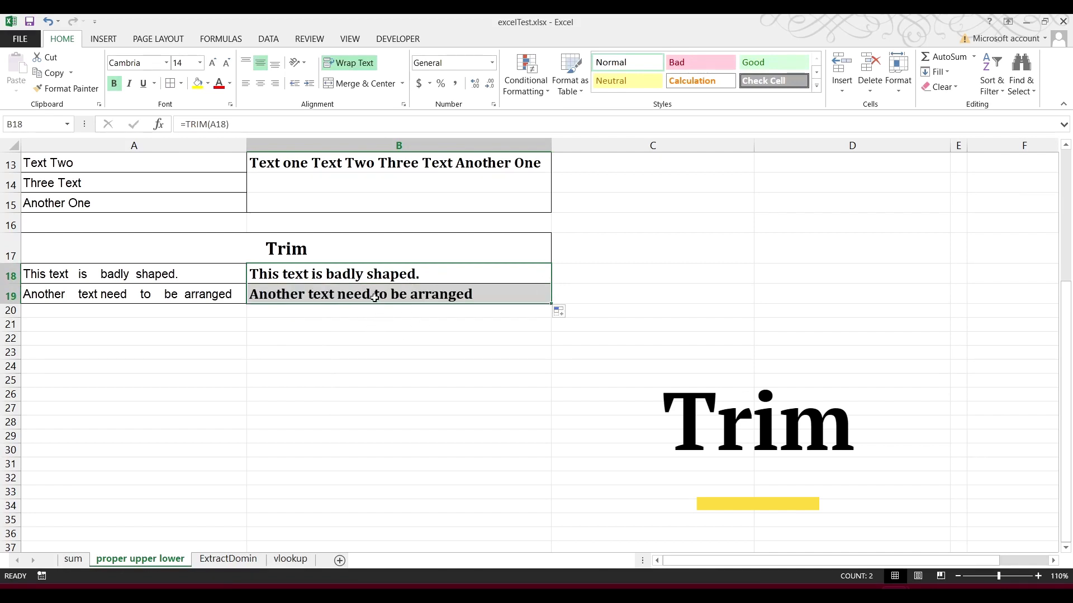
{"action": "left_click", "coordinate": [376, 295]}
Review the completed text-function tables and switch to the ExtractDomin sheet.
{"action": "scroll", "coordinate": [252, 296], "scroll_direction": "up", "scroll_amount": 4}
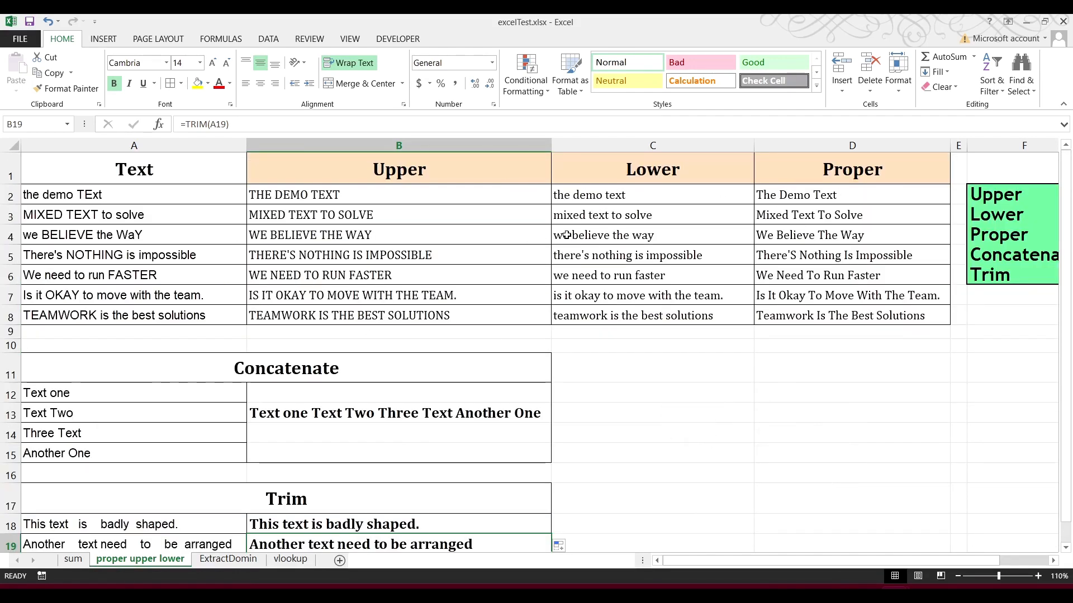
{"action": "scroll", "coordinate": [558, 234], "scroll_direction": "down", "scroll_amount": 3}
{"action": "left_click", "coordinate": [380, 221]}
{"action": "scroll", "coordinate": [783, 283], "scroll_direction": "up", "scroll_amount": 2}
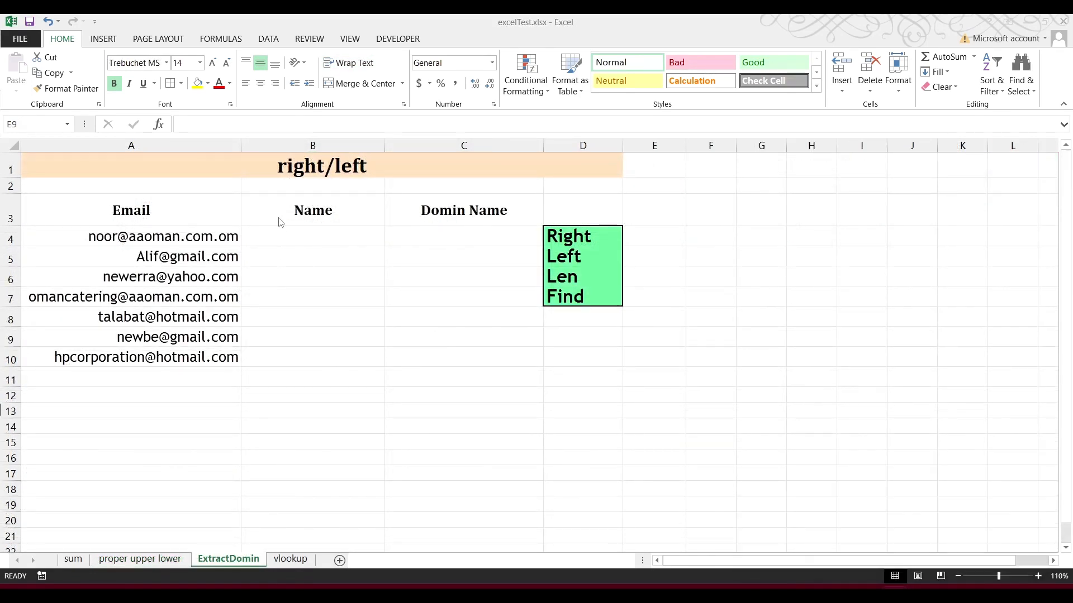
Highlight the name part before the @ sign in A4's email, and undo the automatic hyperlink formatting.
{"action": "left_click", "coordinate": [186, 241]}
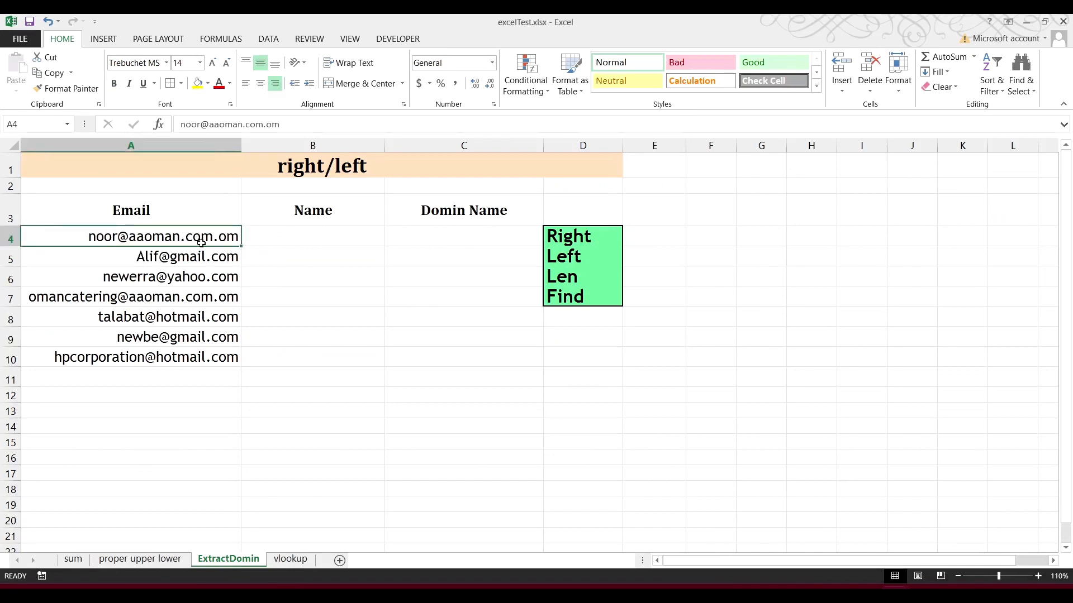
{"action": "double_click", "coordinate": [106, 238]}
{"action": "left_click_drag", "start_coordinate": [115, 235], "coordinate": [25, 235]}
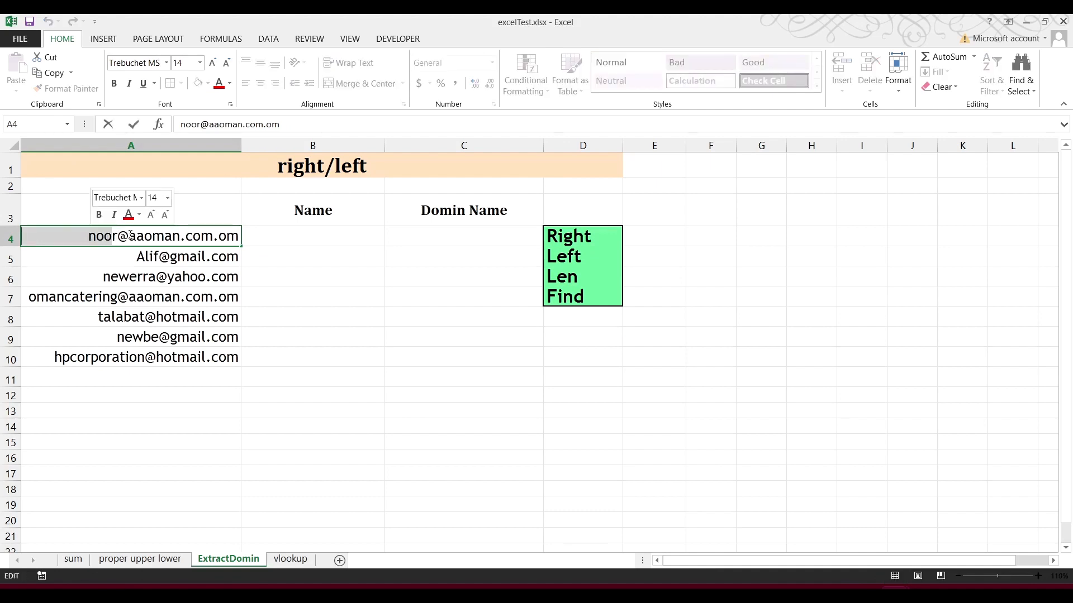
{"action": "key", "text": "ctrl+Return"}
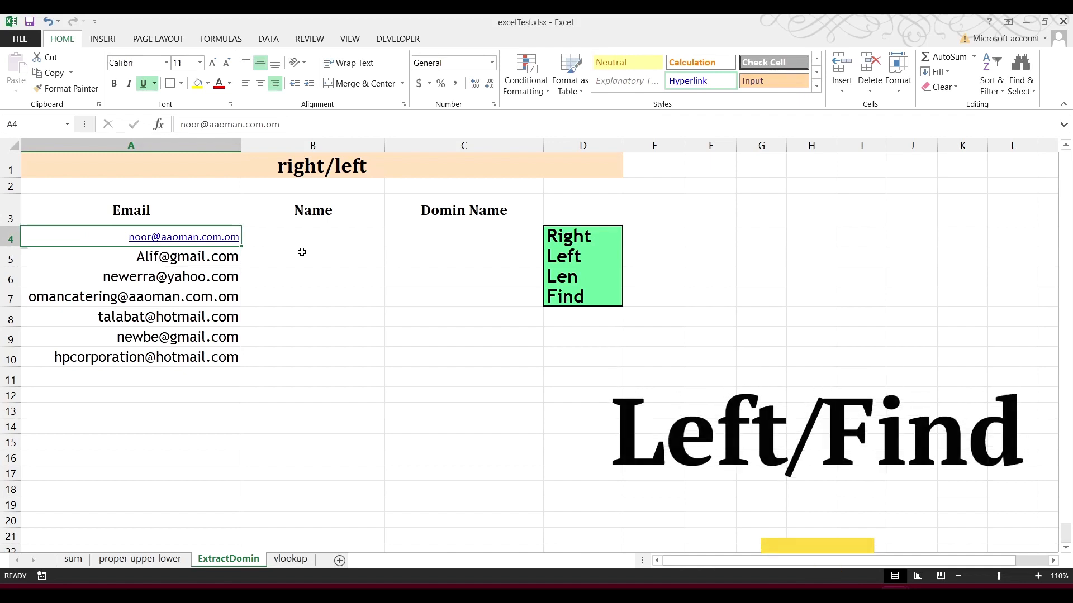
{"action": "key", "text": "ctrl+z"}
Start a LEFT formula in B4 under Name, using the email cell A4 as its text argument.
{"action": "left_click", "coordinate": [302, 239]}
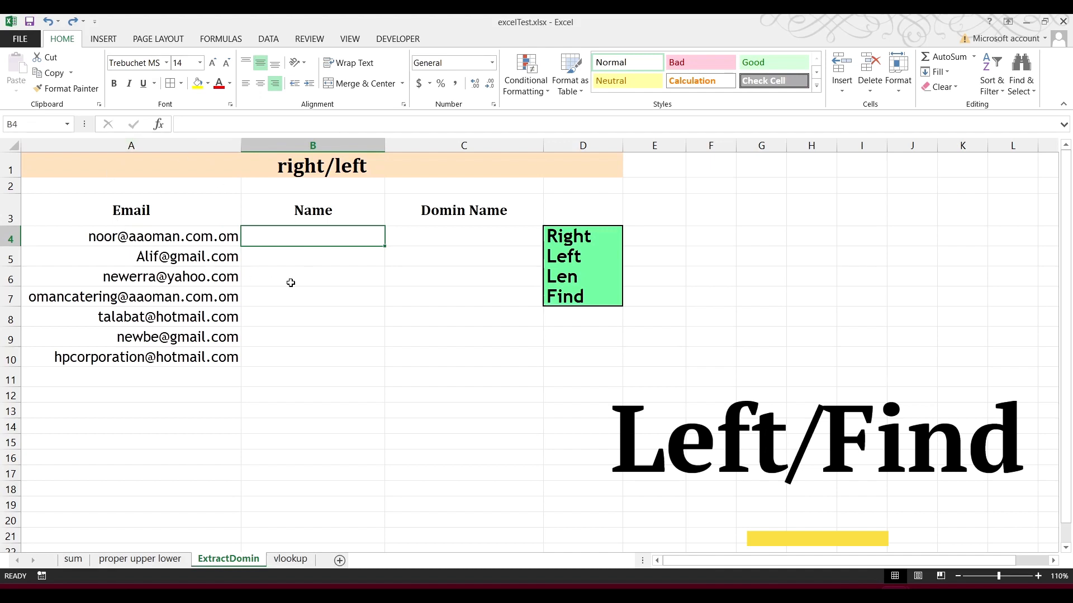
{"action": "type", "text": "="}
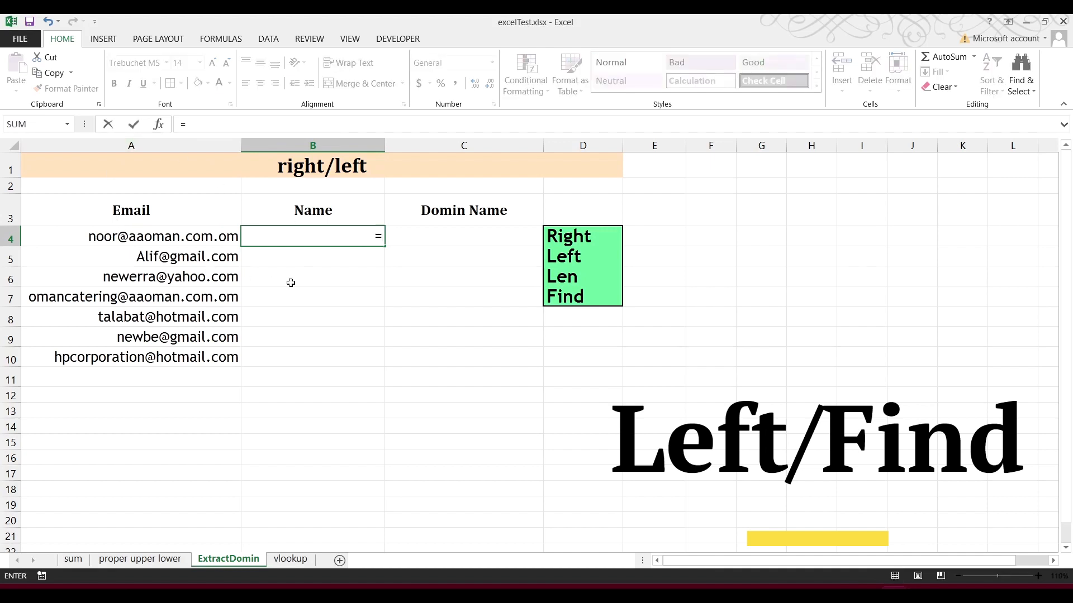
{"action": "type", "text": "left"}
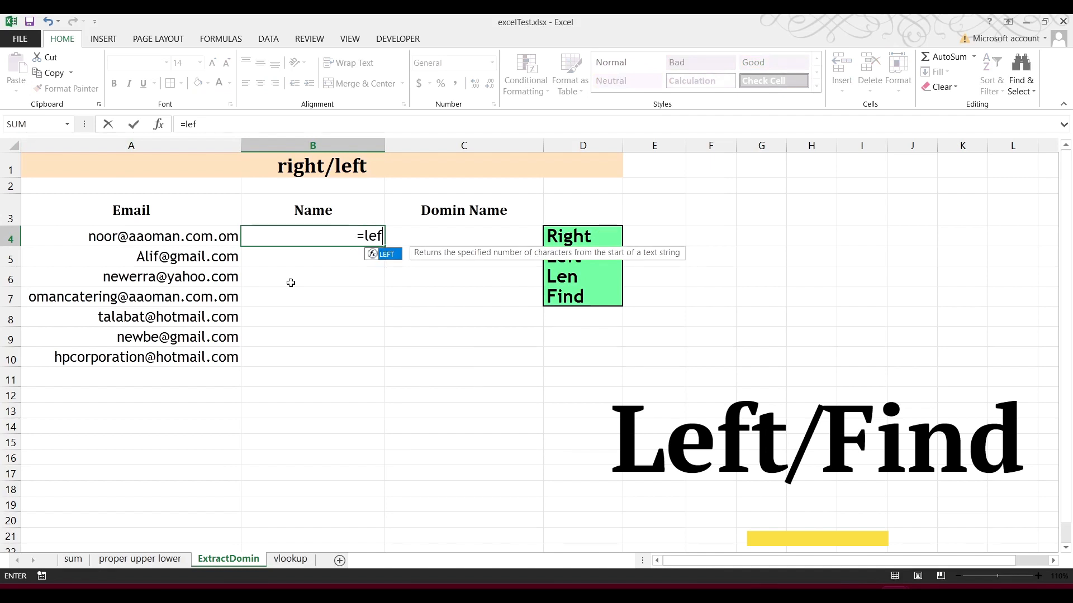
{"action": "key", "text": "Tab"}
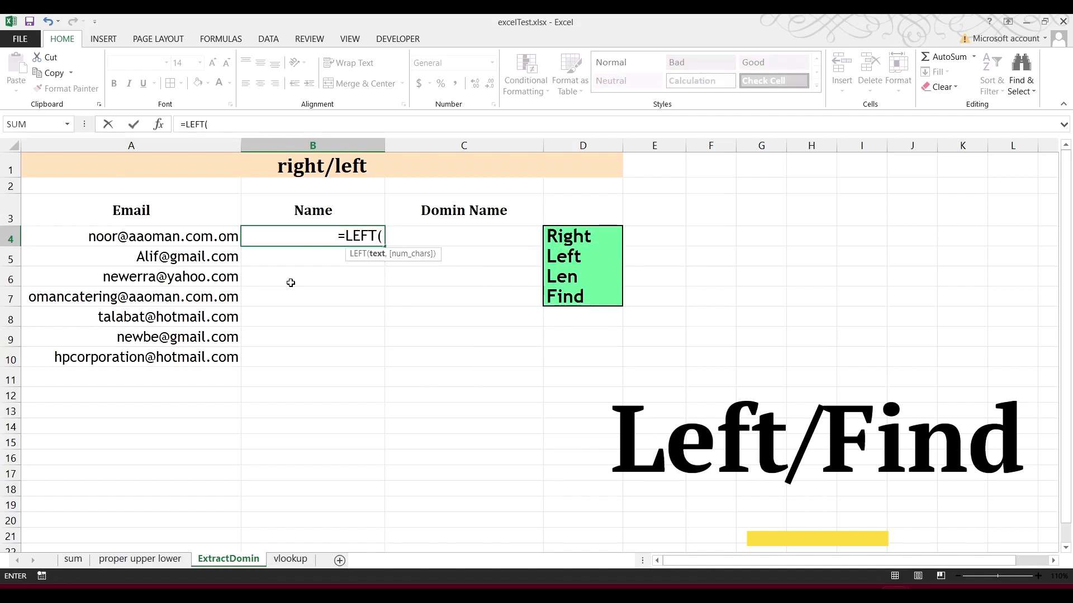
{"action": "left_click", "coordinate": [185, 235]}
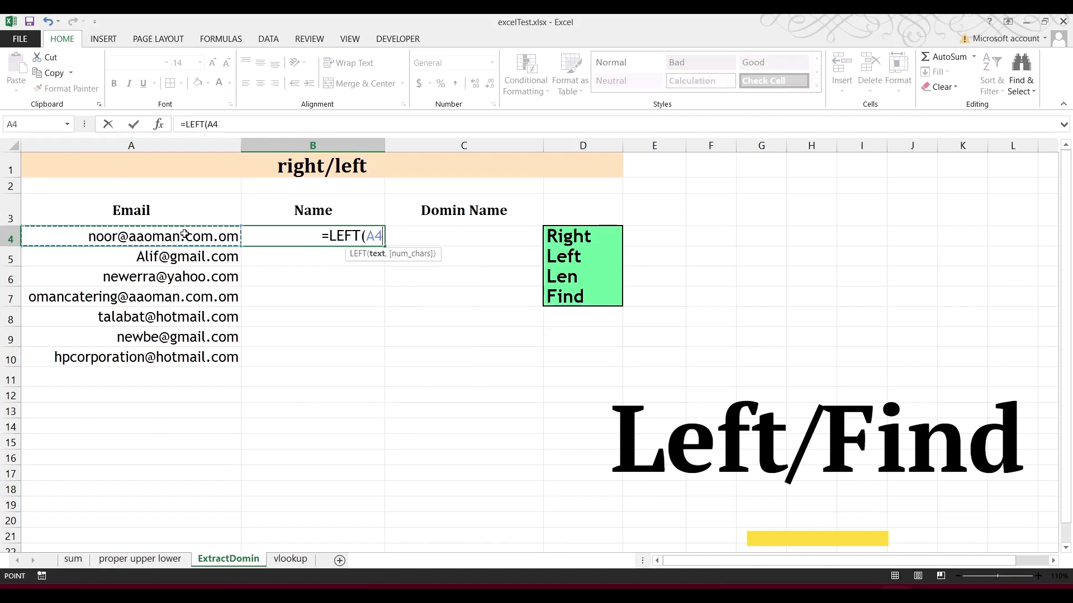
{"action": "type", "text": ","}
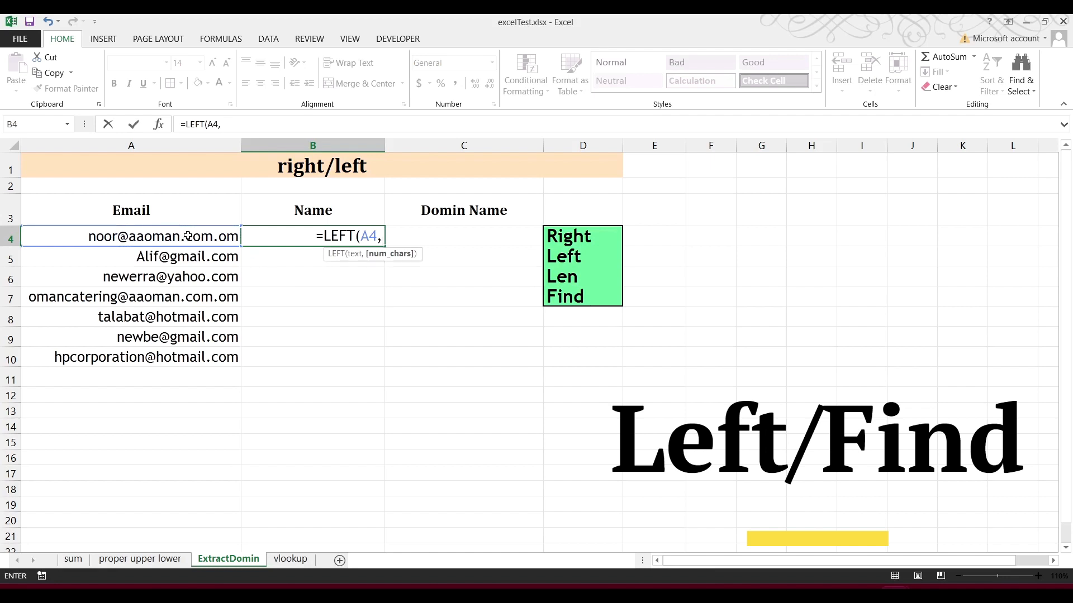
Complete B4's LEFT formula with FIND("@",A4)-1 as the number of characters.
{"action": "type", "text": "fin"}
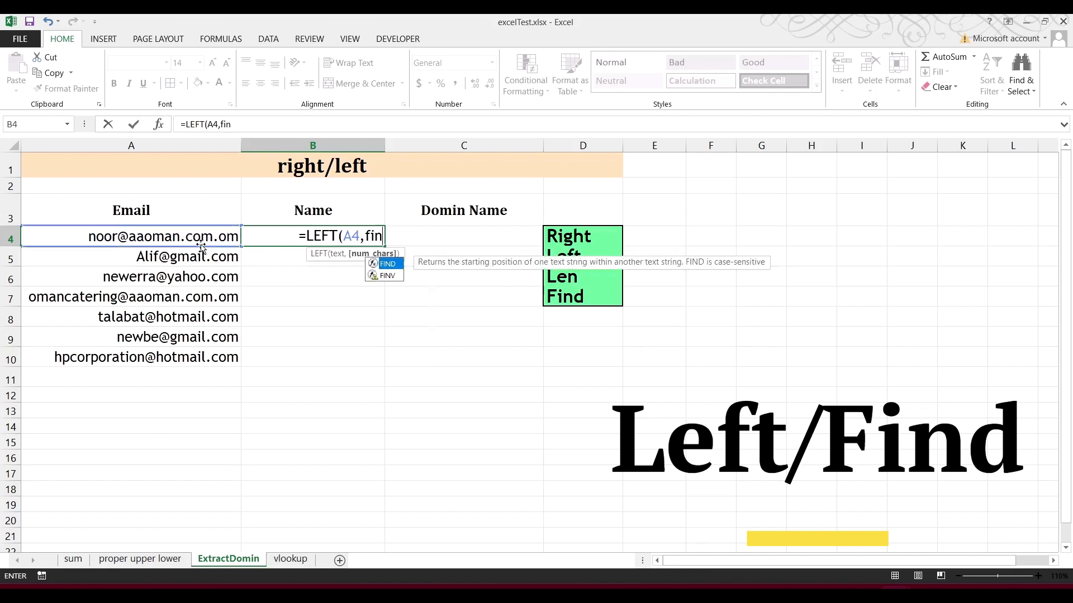
{"action": "key", "text": "Tab"}
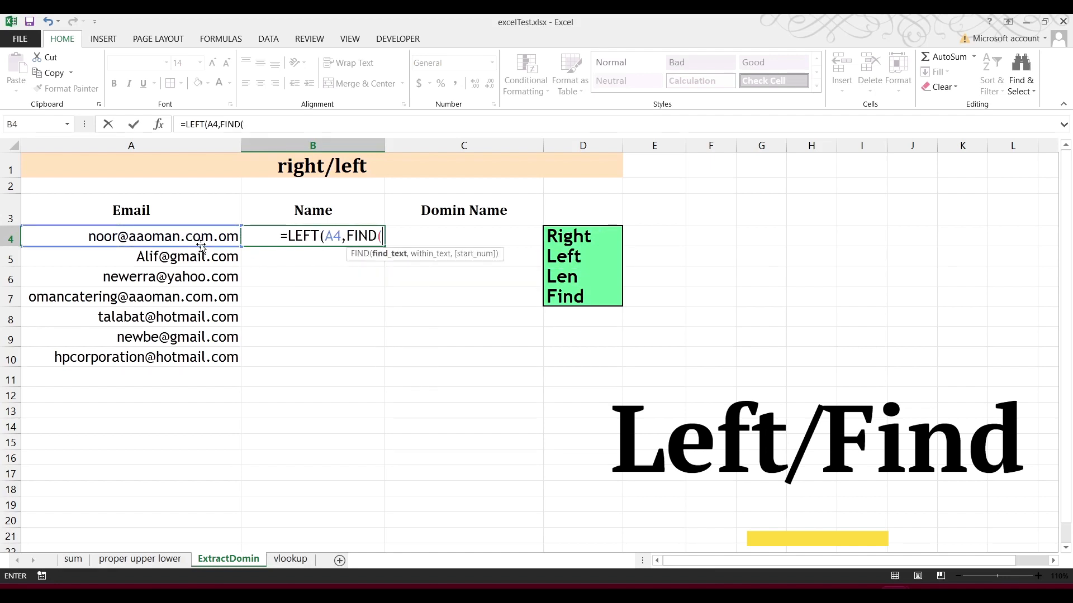
{"action": "type", "text": "\""}
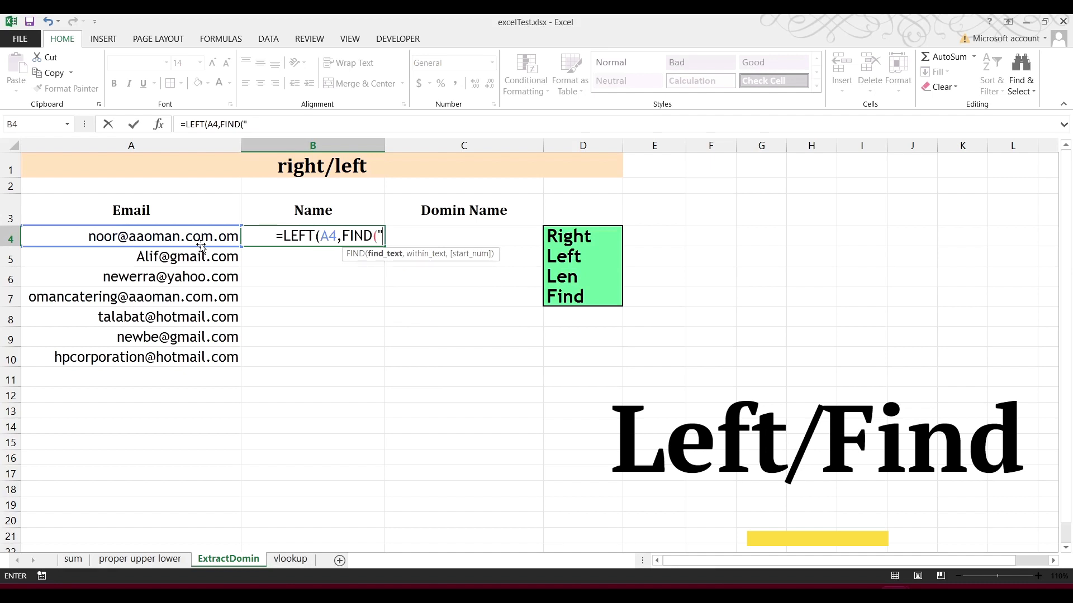
{"action": "type", "text": "@\""}
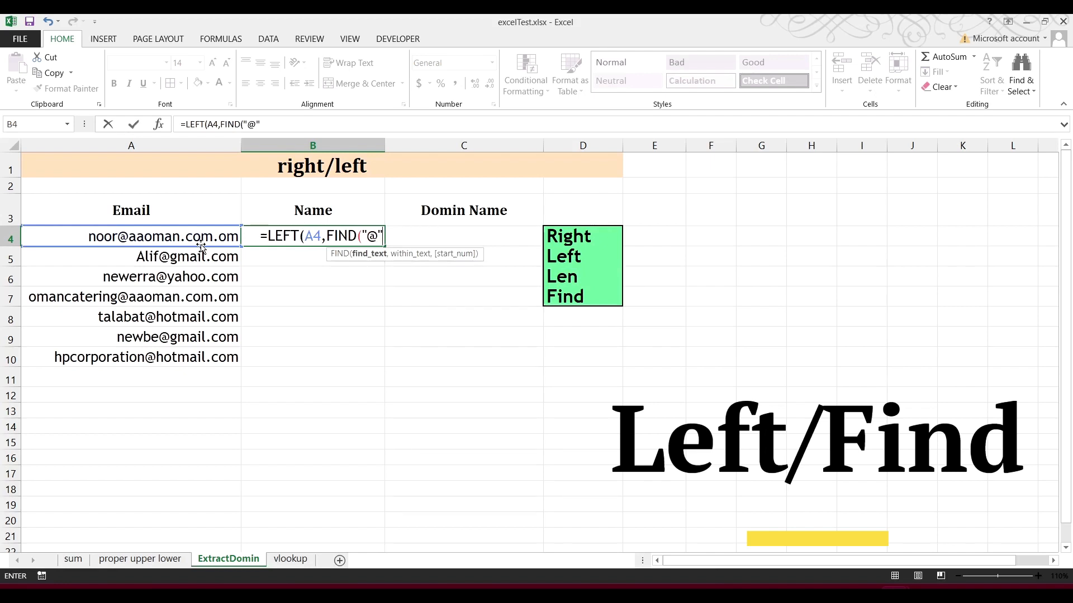
{"action": "type", "text": ","}
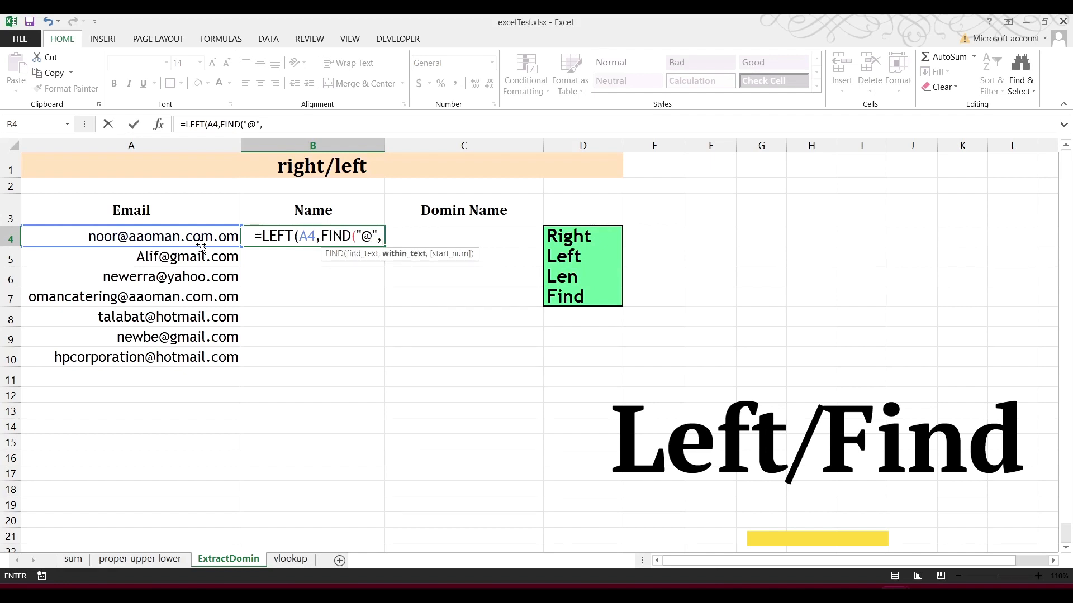
{"action": "left_click", "coordinate": [162, 236]}
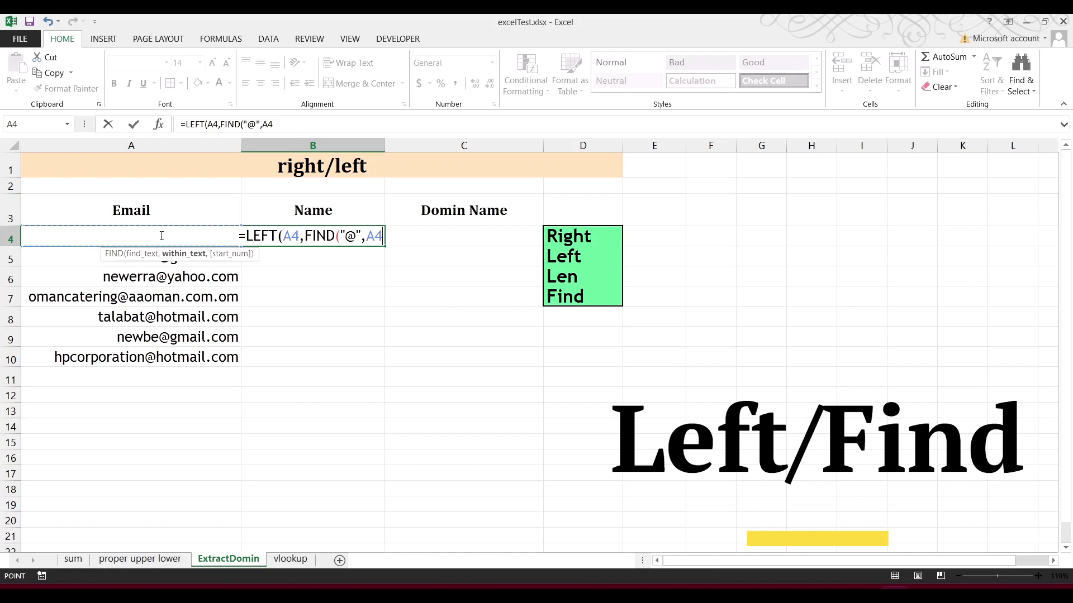
{"action": "type", "text": ","}
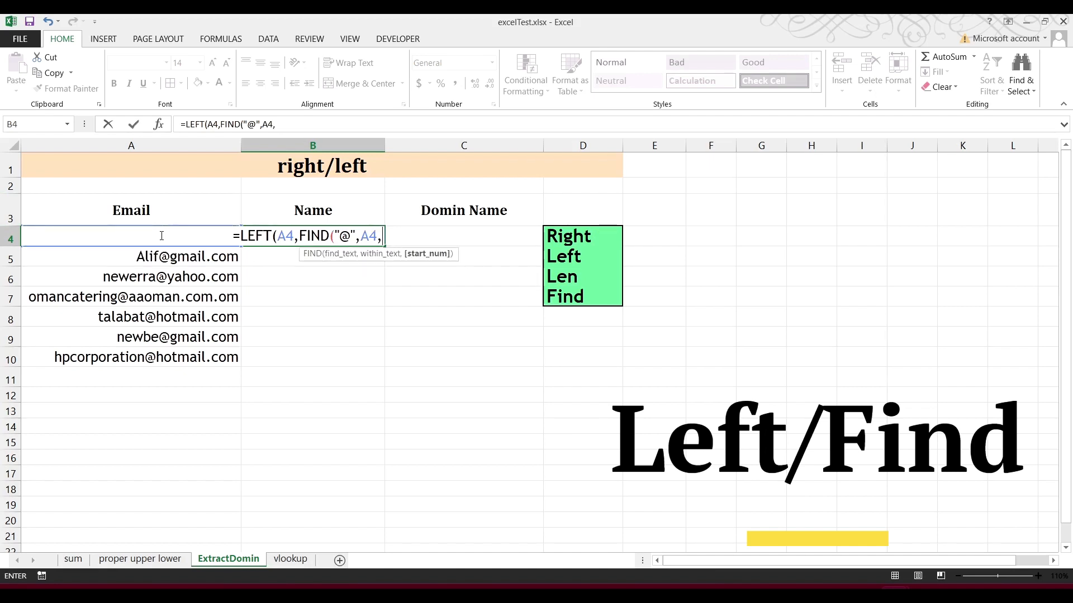
{"action": "key", "text": "BackSpace"}
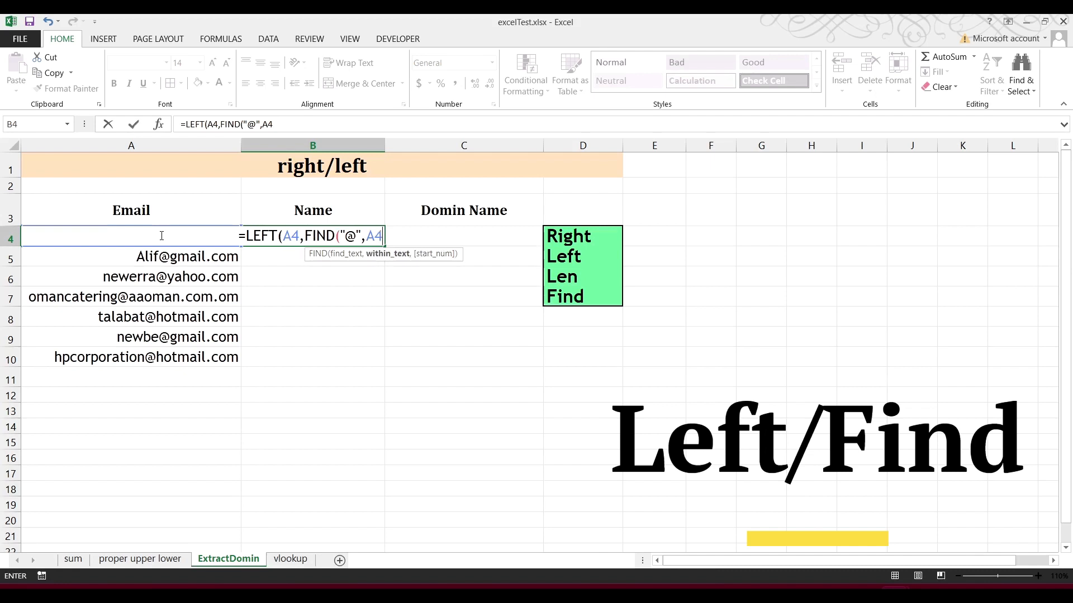
{"action": "type", "text": ")-"}
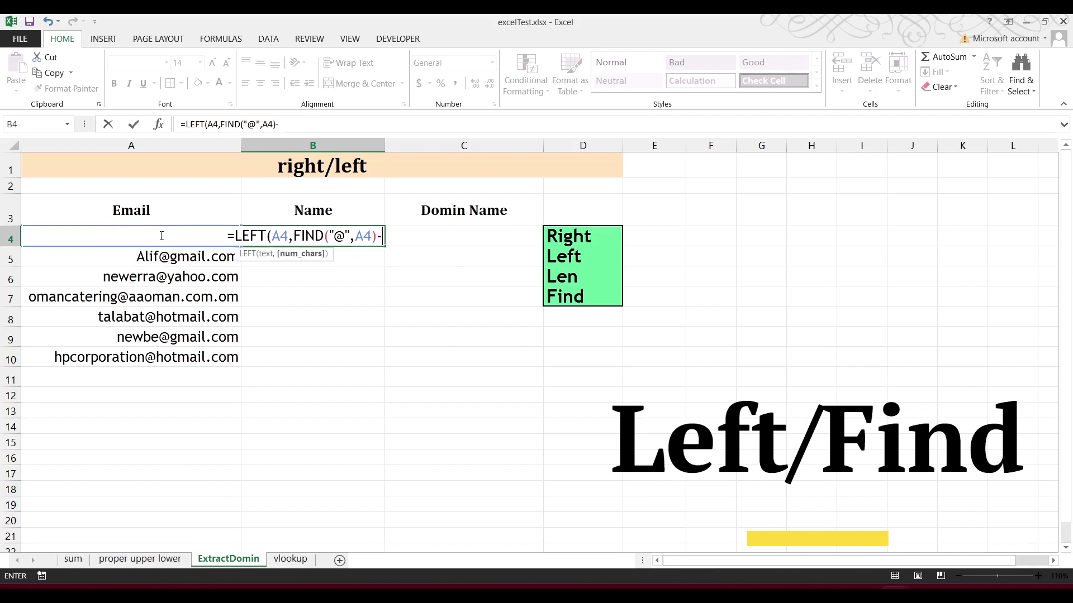
{"action": "type", "text": "1"}
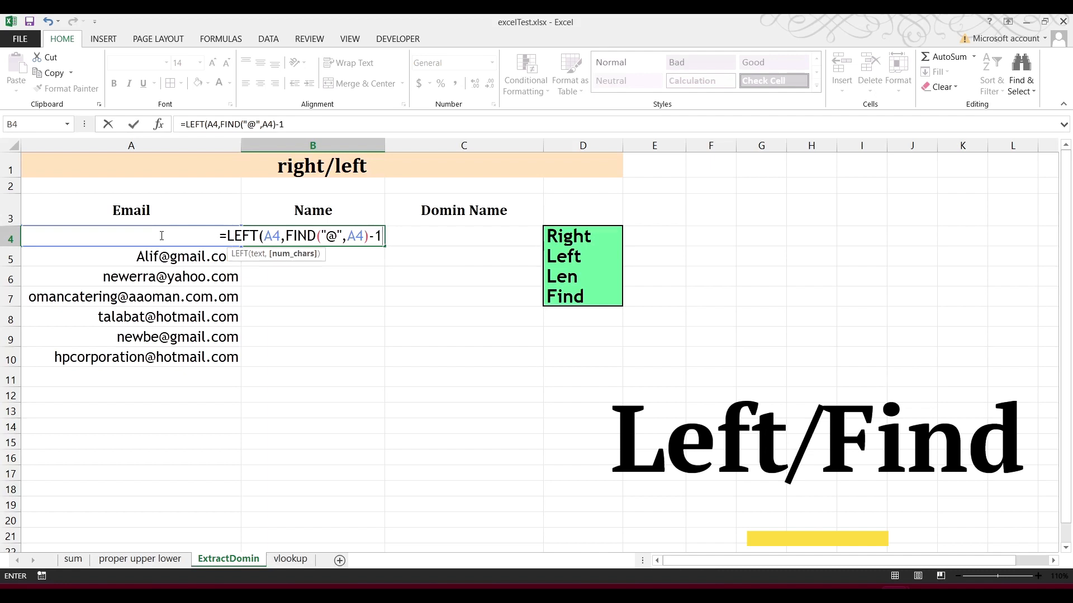
{"action": "key", "text": "Return"}
{"action": "key", "text": "Return"}
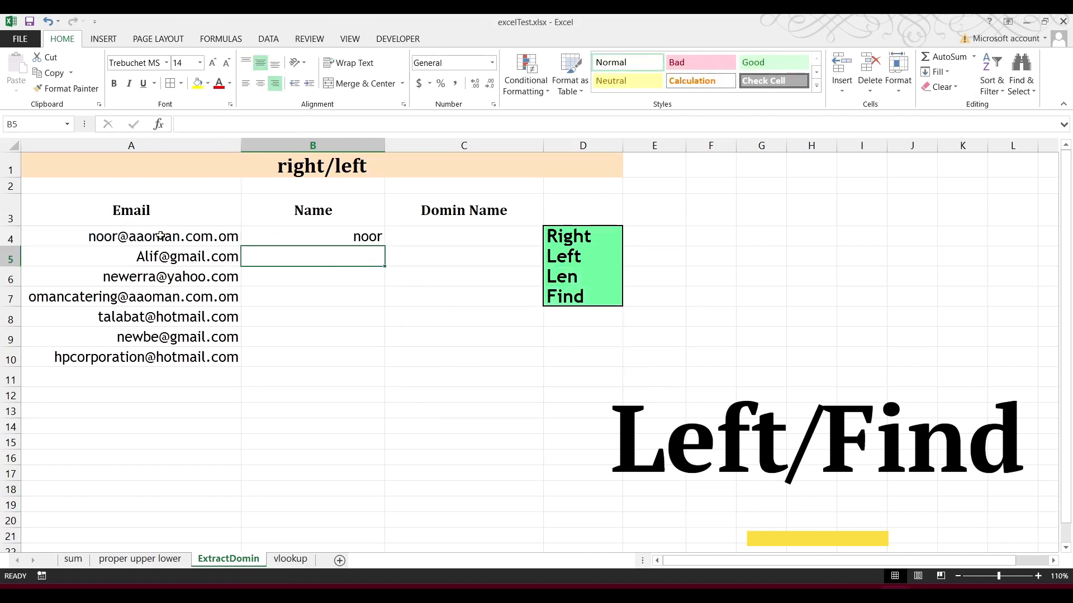
Review B4's formula against the @ sign in A4's email, and undo the hyperlink formatting on A4.
{"action": "left_click", "coordinate": [330, 237]}
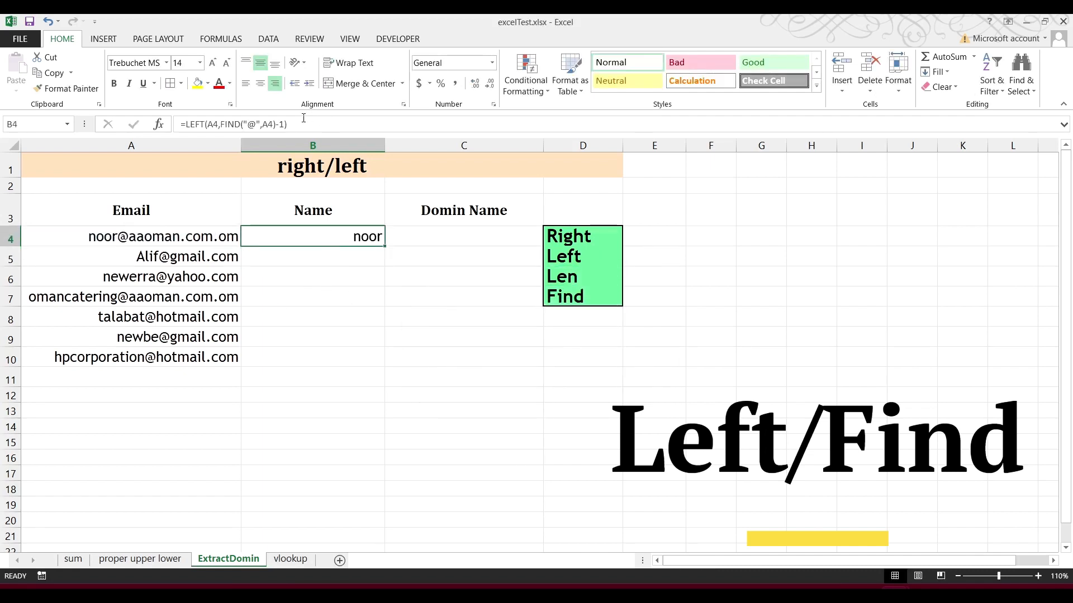
{"action": "double_click", "coordinate": [121, 238]}
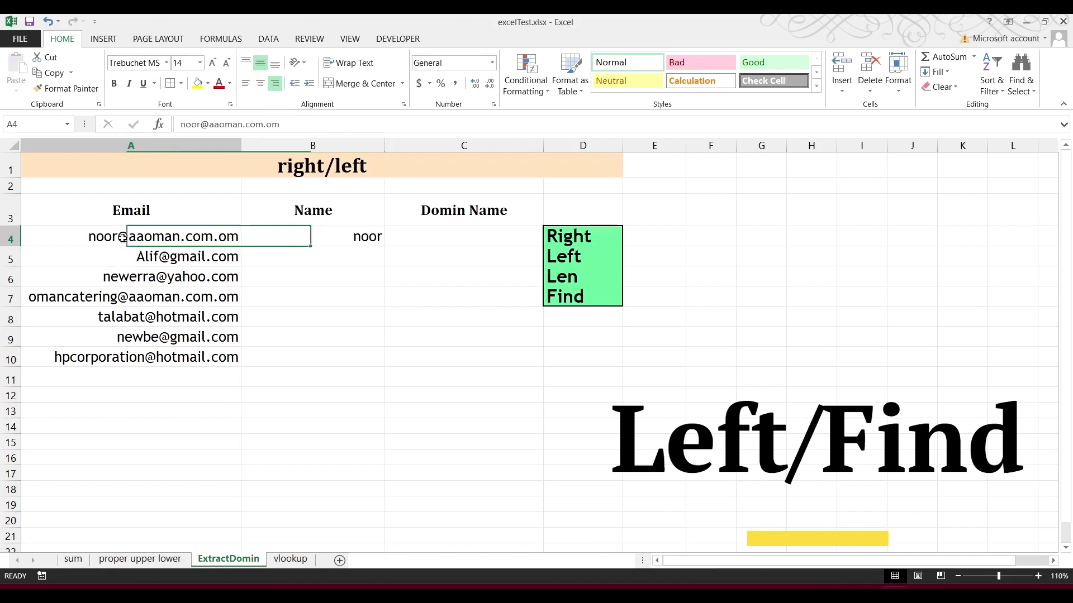
{"action": "left_click", "coordinate": [134, 271]}
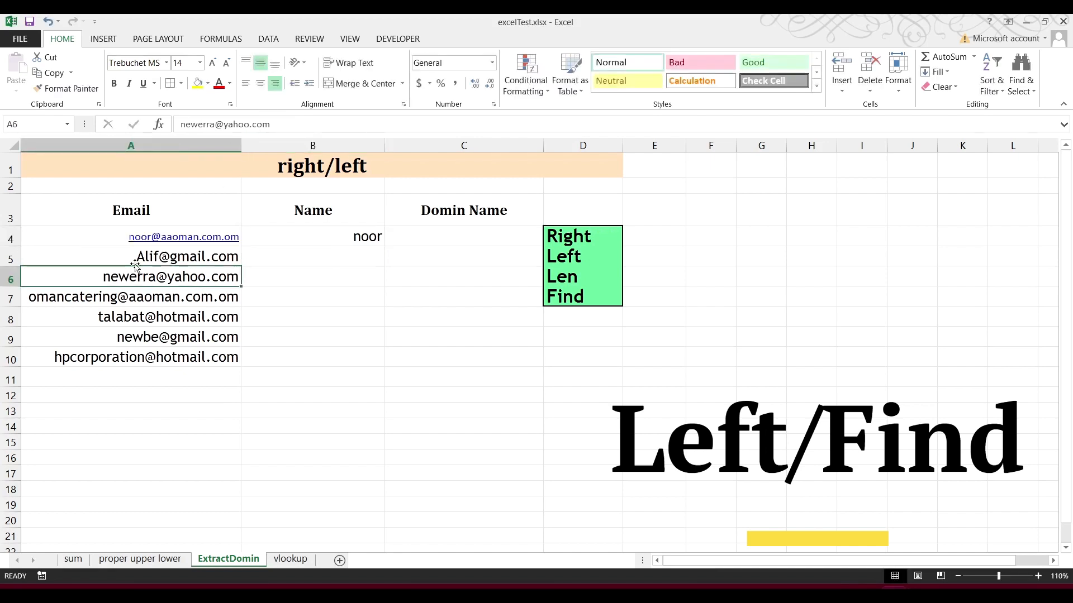
{"action": "left_click", "coordinate": [152, 245]}
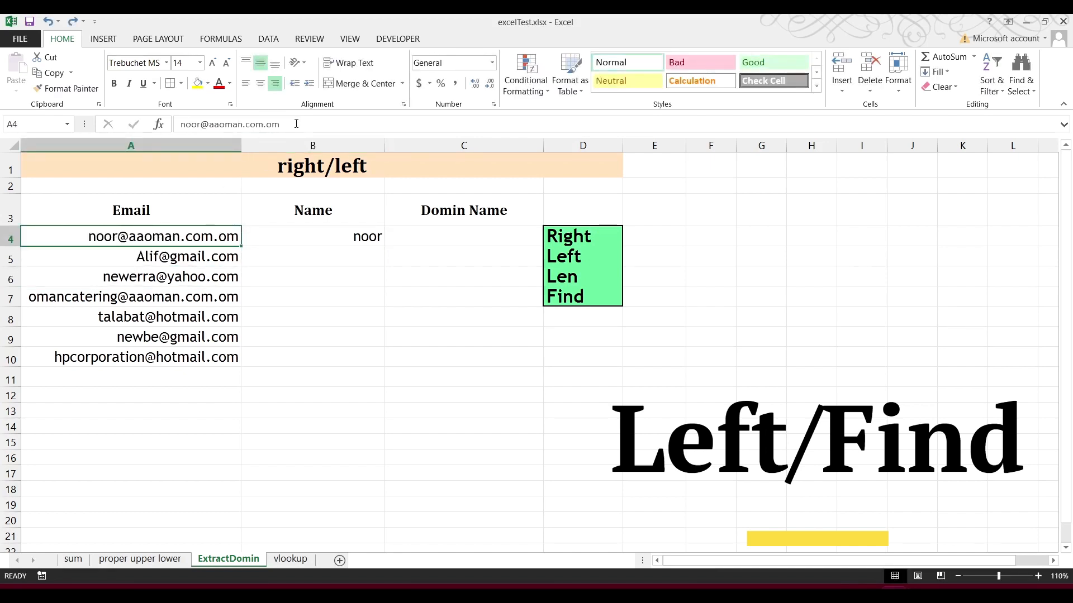
Fill B4's LEFT/FIND formula down the Name column to B10 and check the extracted names against the emails.
{"action": "left_click", "coordinate": [331, 235]}
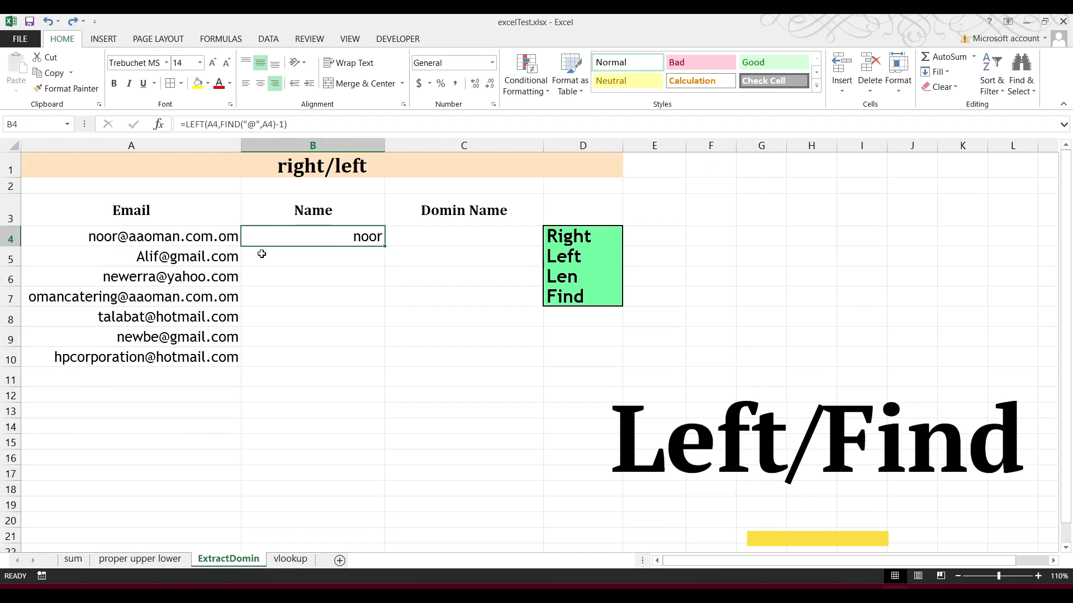
{"action": "double_click", "coordinate": [384, 246]}
{"action": "left_click", "coordinate": [347, 355]}
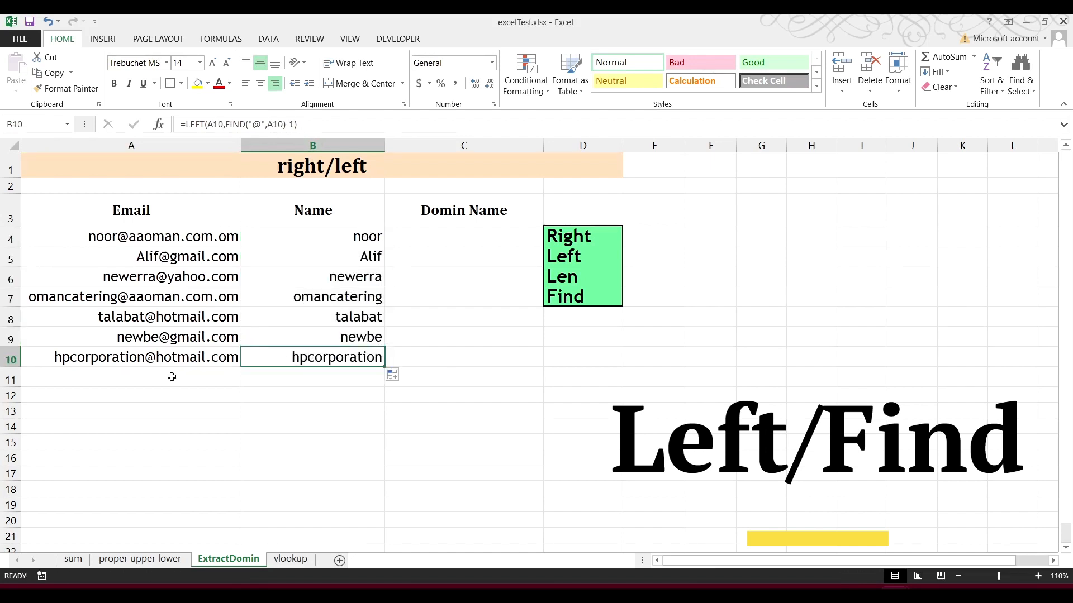
{"action": "left_click", "coordinate": [117, 357]}
{"action": "left_click", "coordinate": [305, 349]}
{"action": "left_click", "coordinate": [311, 337]}
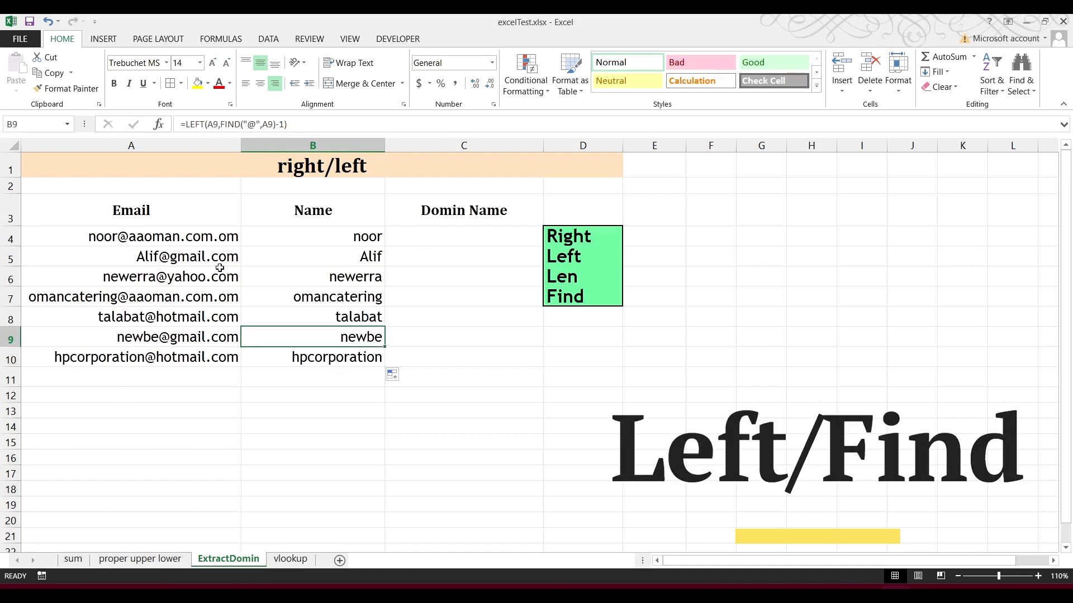
Start a RIGHT formula in C4 under Domin Name, using the email cell A4 as its text argument.
{"action": "left_click", "coordinate": [416, 237]}
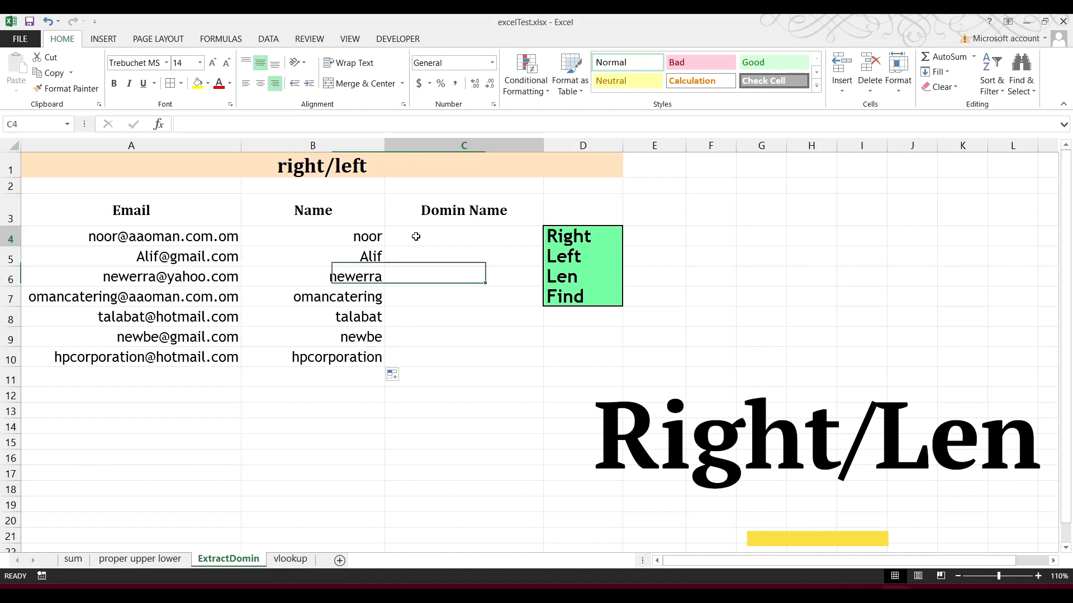
{"action": "left_click", "coordinate": [338, 241]}
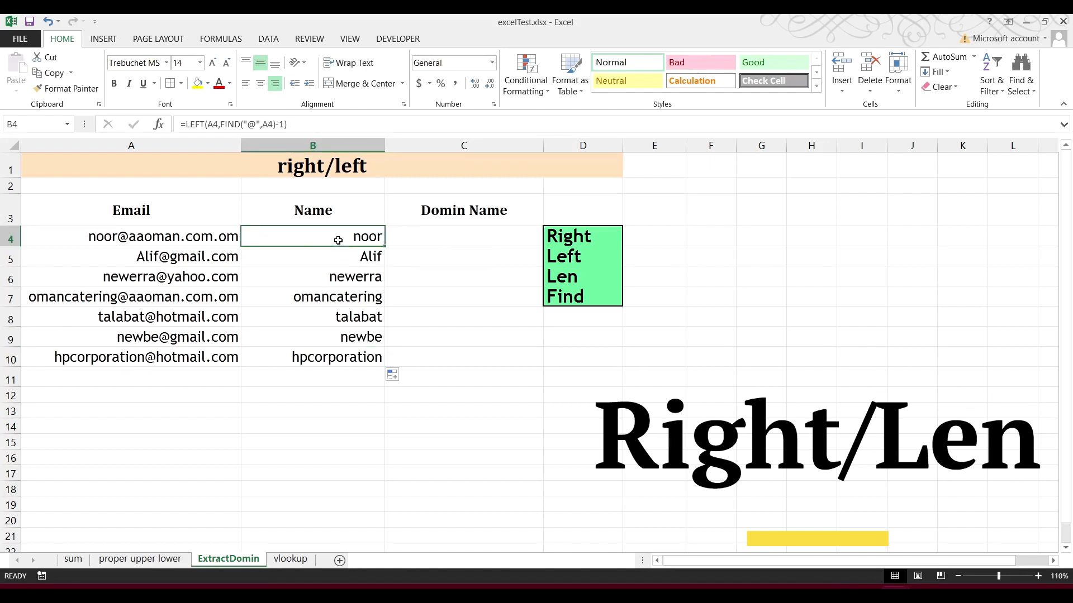
{"action": "left_click", "coordinate": [436, 240]}
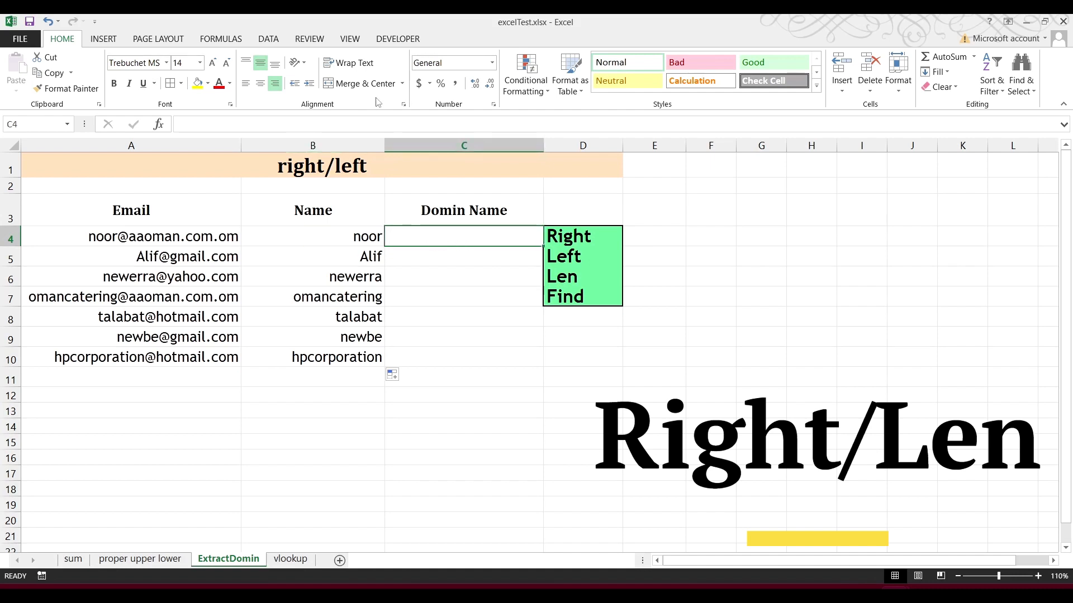
{"action": "type", "text": "="}
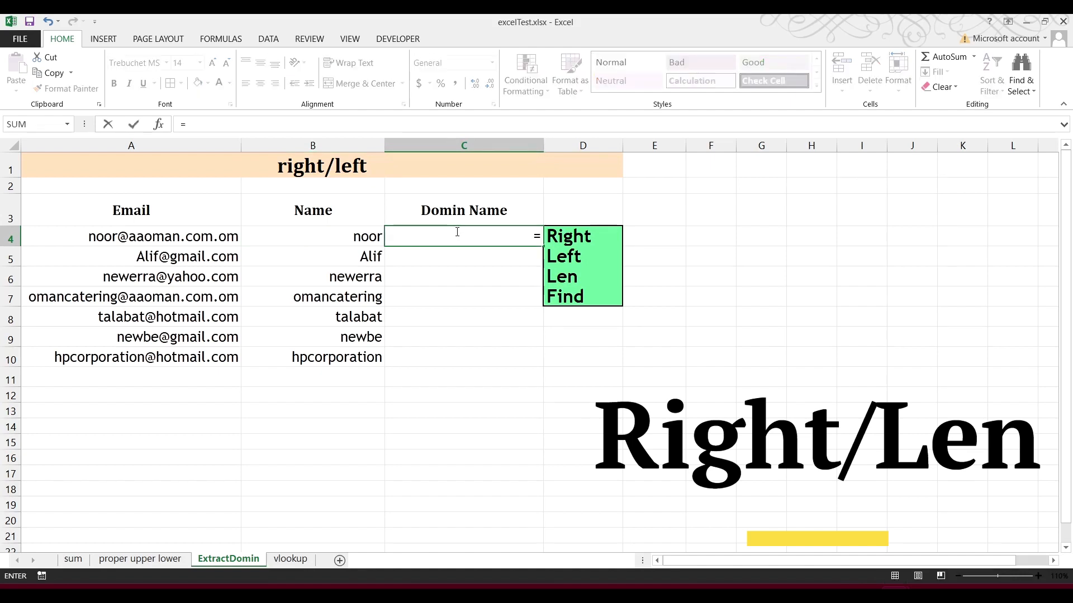
{"action": "type", "text": "rig"}
{"action": "key", "text": "Tab"}
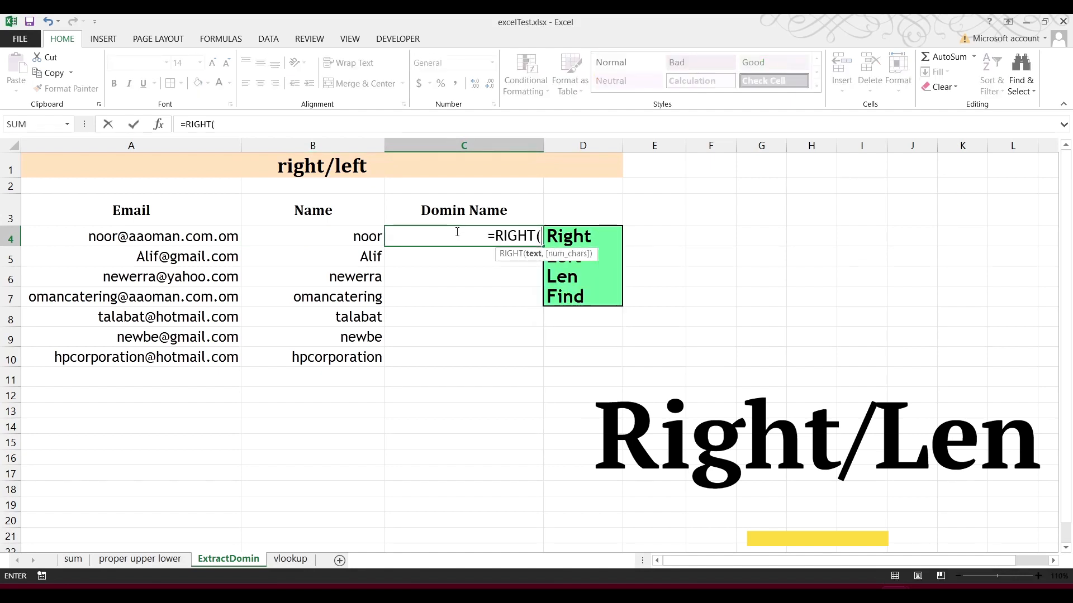
{"action": "left_click", "coordinate": [198, 238]}
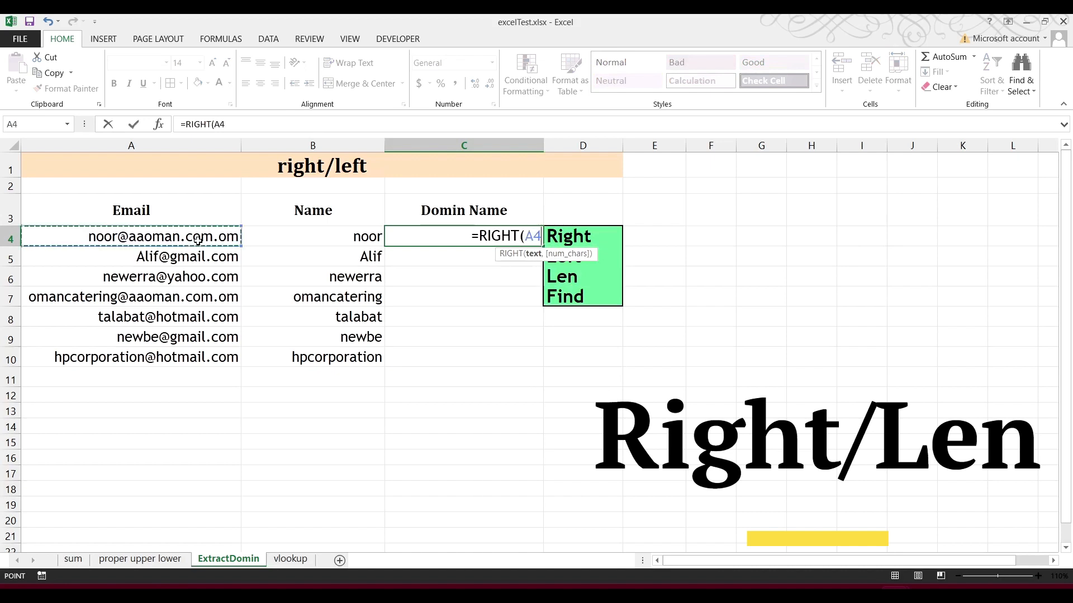
{"action": "type", "text": ","}
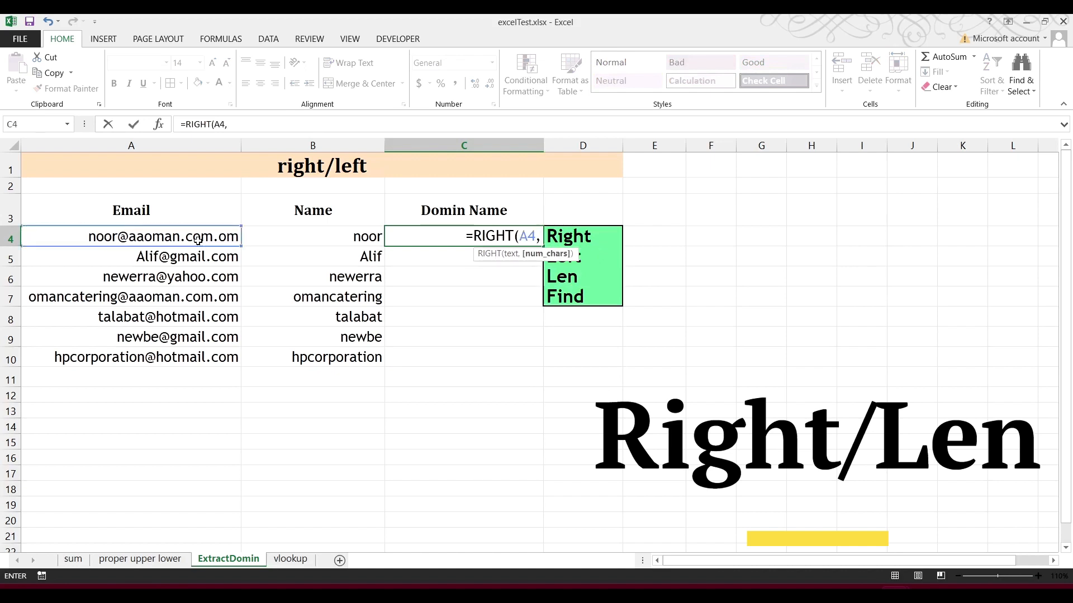
Enter LEN of the email cell A4 as the start of the RIGHT formula's number-of-characters argument.
{"action": "type", "text": "len"}
{"action": "key", "text": "Tab"}
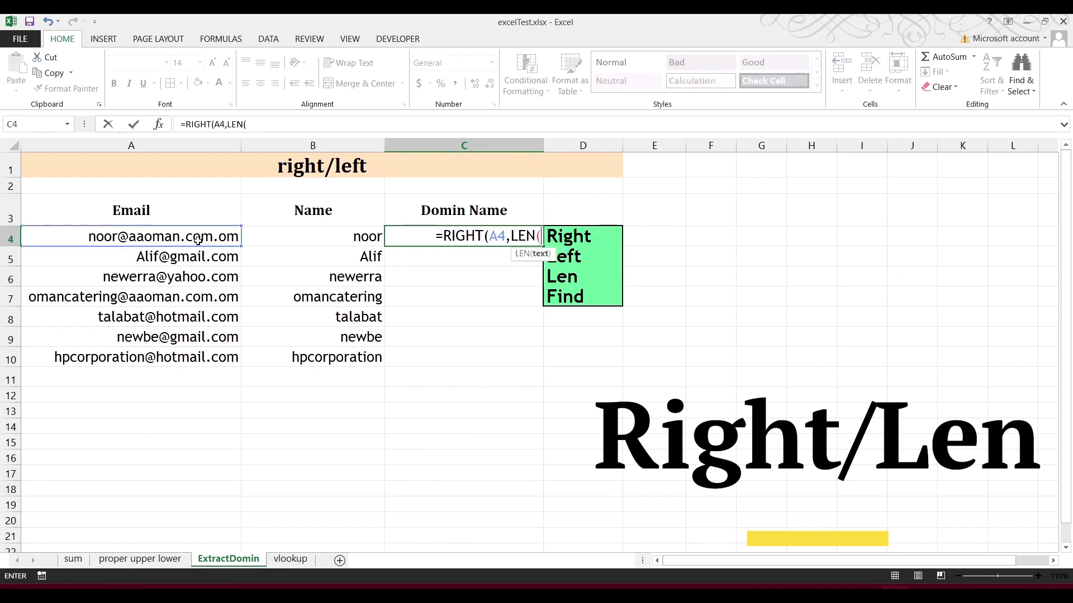
{"action": "left_click", "coordinate": [147, 236]}
{"action": "type", "text": ","}
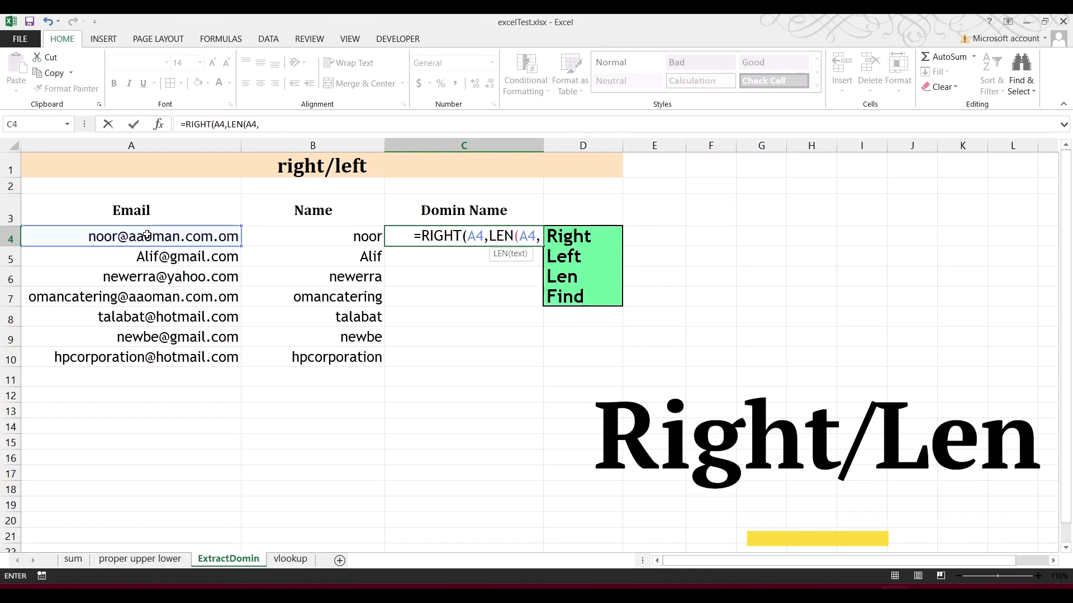
{"action": "key", "text": "BackSpace"}
Subtract FIND("@",A4) from the length in C4's RIGHT formula and finish the formula.
{"action": "type", "text": ")-fin"}
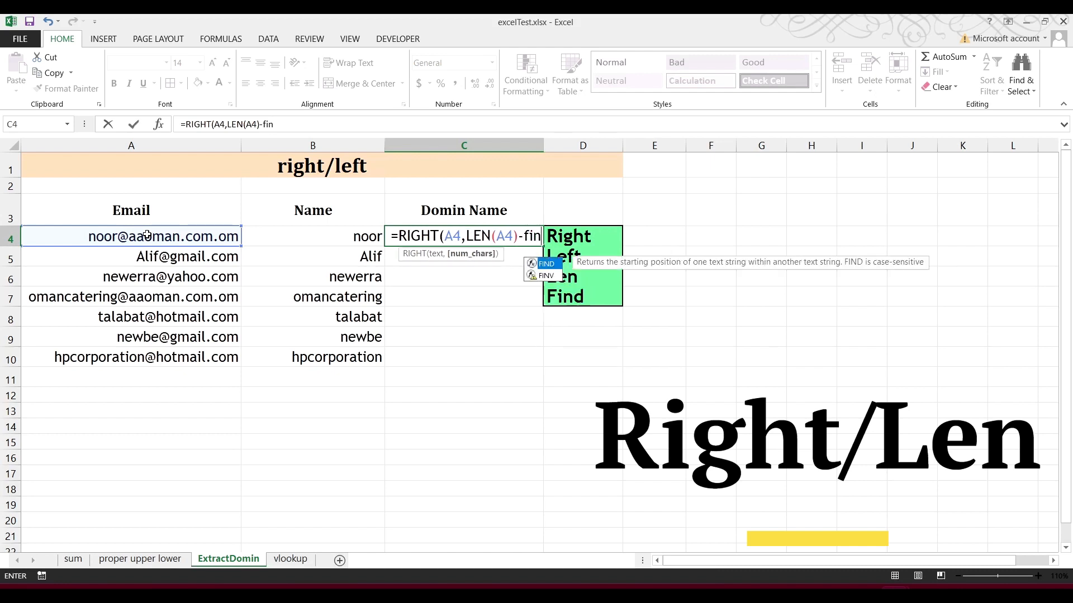
{"action": "key", "text": "Tab"}
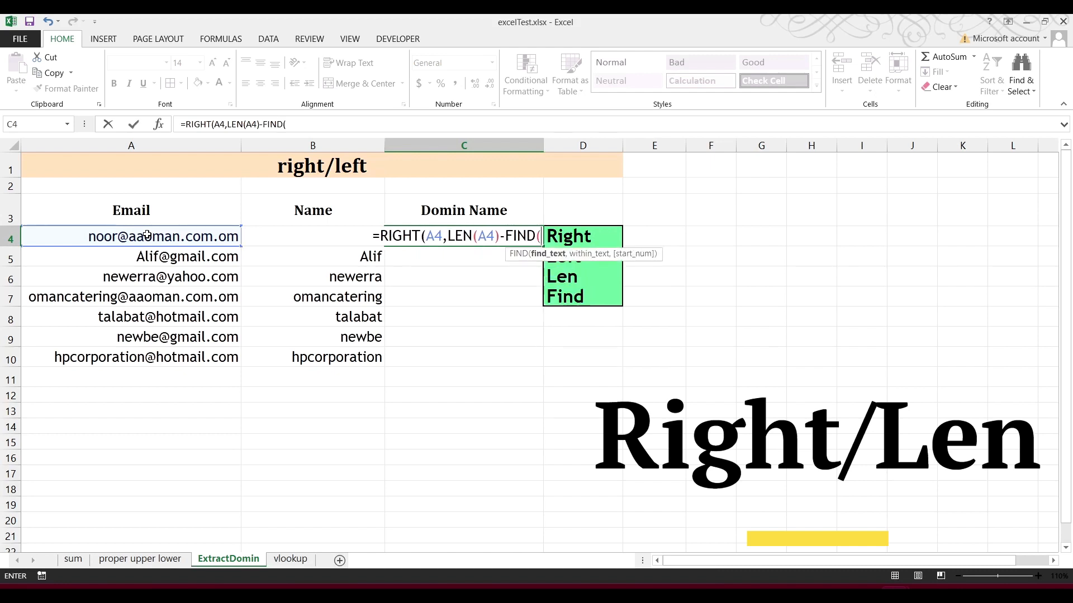
{"action": "type", "text": "\"@\""}
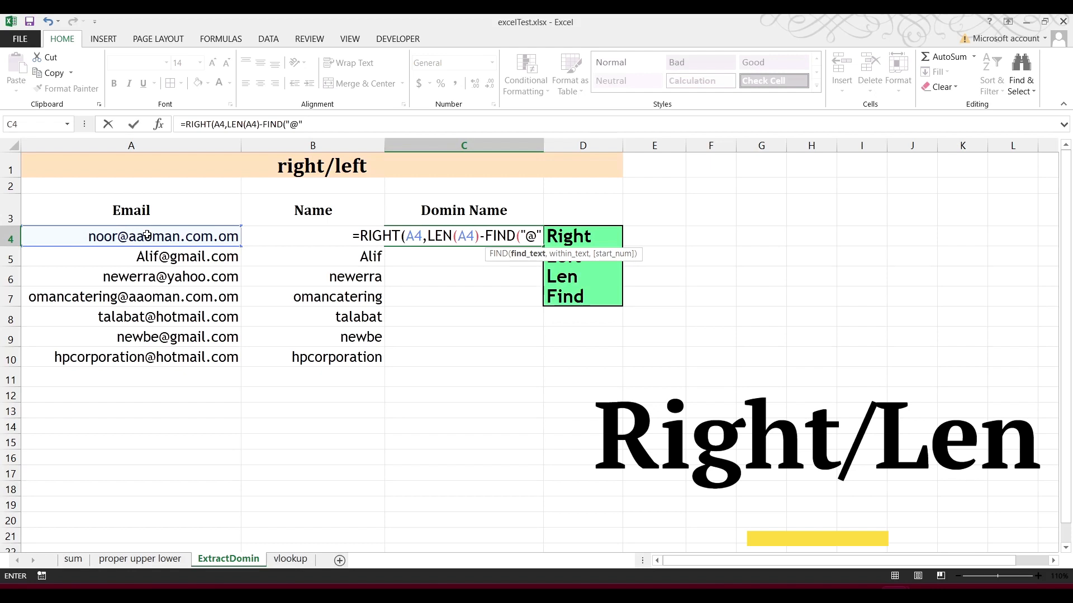
{"action": "type", "text": ","}
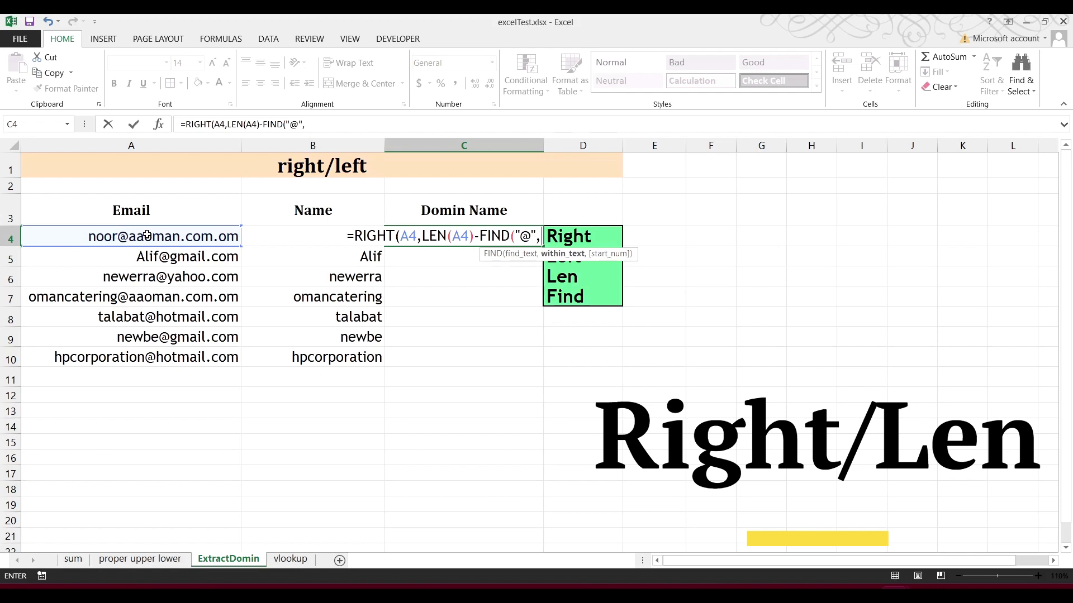
{"action": "left_click", "coordinate": [114, 238]}
{"action": "key", "text": "Return"}
{"action": "key", "text": "Return"}
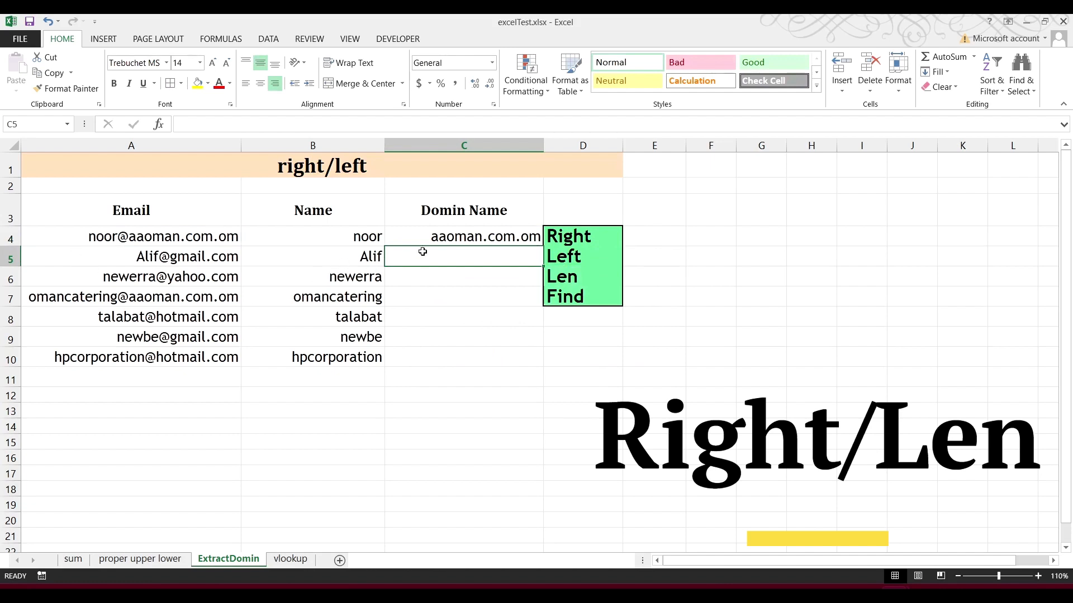
Fill C4's RIGHT/LEN/FIND formula down the Domin Name column to C10.
{"action": "left_click", "coordinate": [430, 235]}
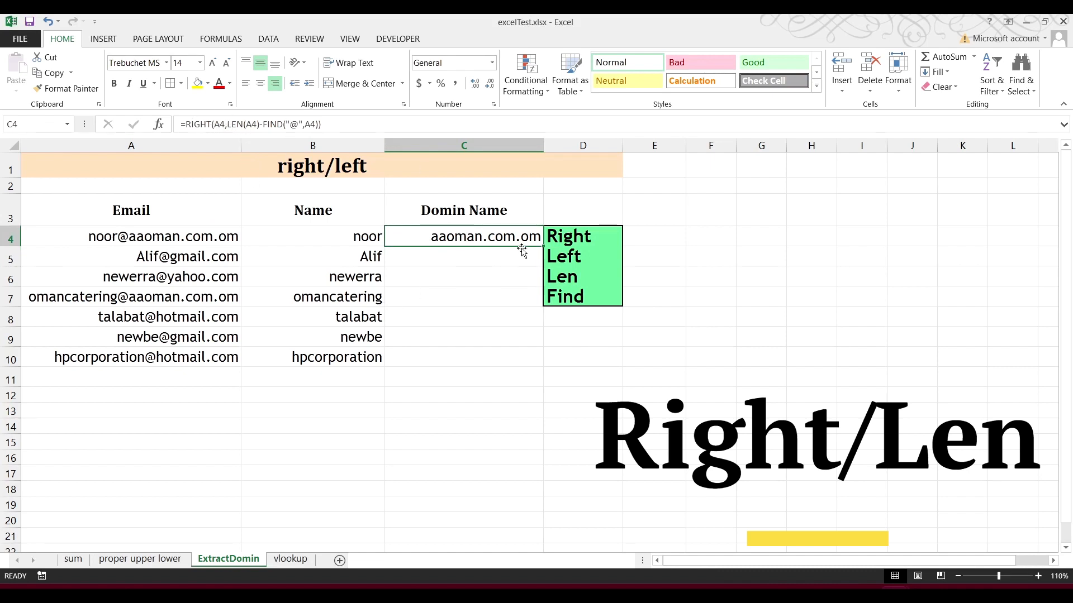
{"action": "left_click_drag", "start_coordinate": [543, 246], "coordinate": [543, 365]}
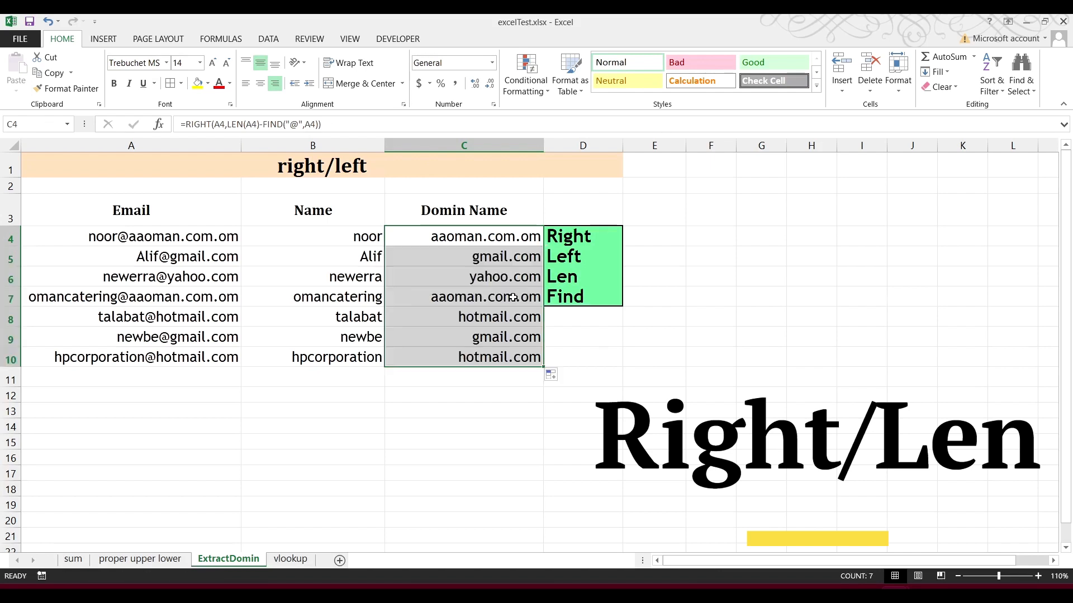
{"action": "left_click", "coordinate": [514, 316]}
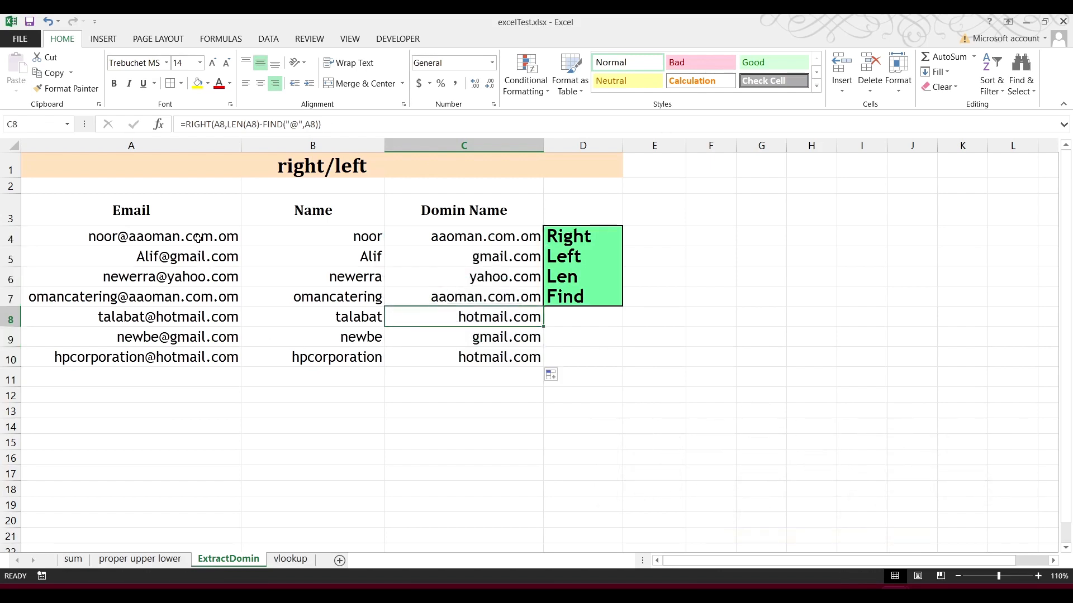
Copy the emails in A4:A9 and paste them below the list, starting at A11.
{"action": "left_click_drag", "start_coordinate": [197, 239], "coordinate": [209, 346]}
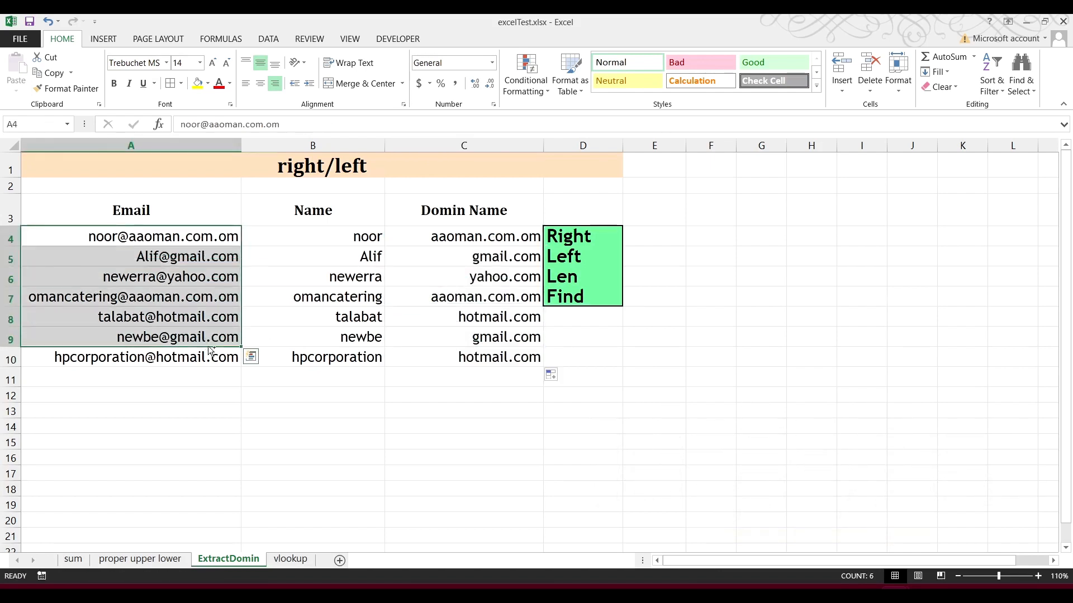
{"action": "key", "text": "ctrl+c"}
{"action": "left_click_drag", "start_coordinate": [199, 385], "coordinate": [185, 529]}
{"action": "key", "text": "ctrl+v"}
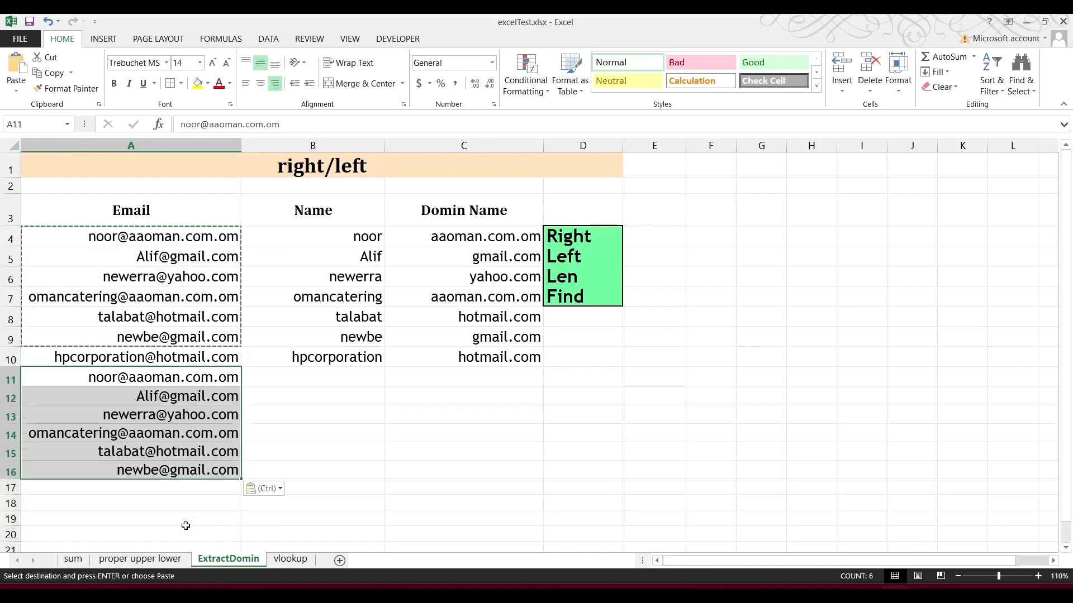
Extend the Name and Domin Name formulas from row 10 down to row 16 for the added emails.
{"action": "left_click_drag", "start_coordinate": [378, 359], "coordinate": [514, 483]}
{"action": "left_click", "coordinate": [485, 450]}
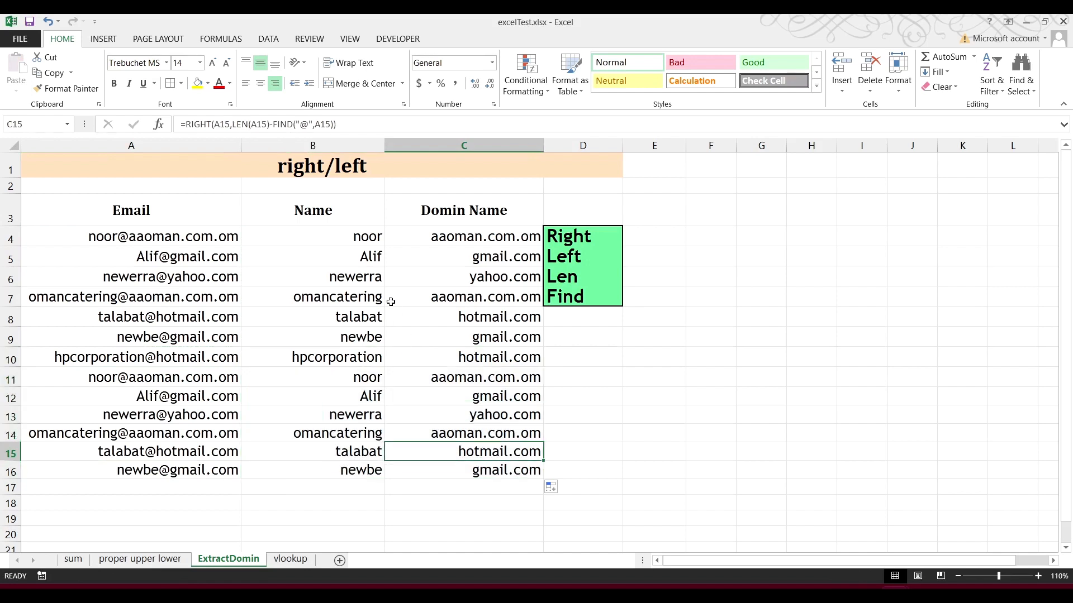
{"action": "left_click", "coordinate": [339, 239]}
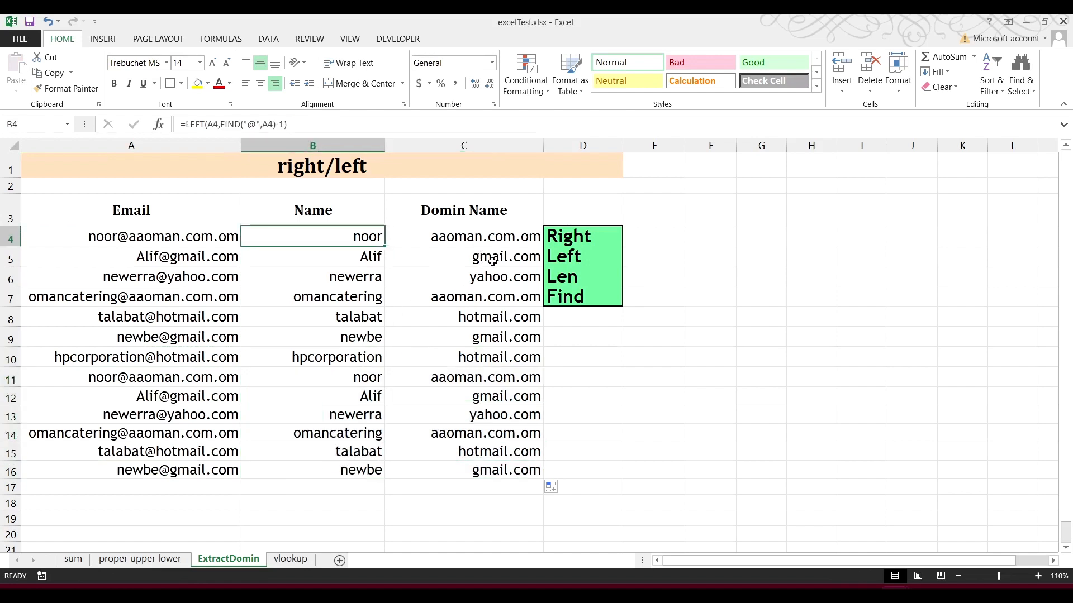
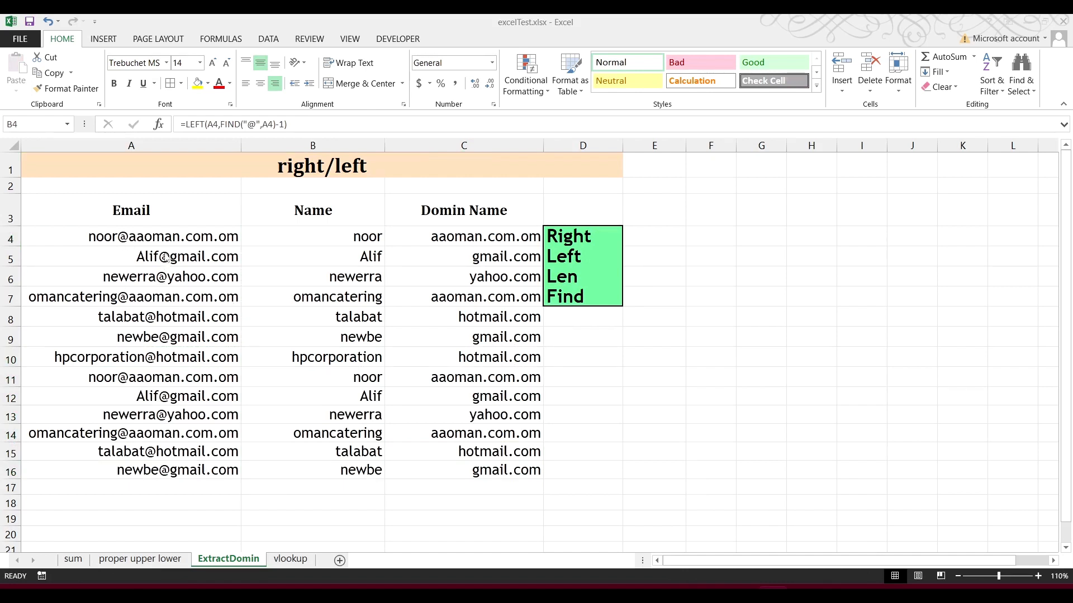
{"action": "left_click", "coordinate": [656, 260]}
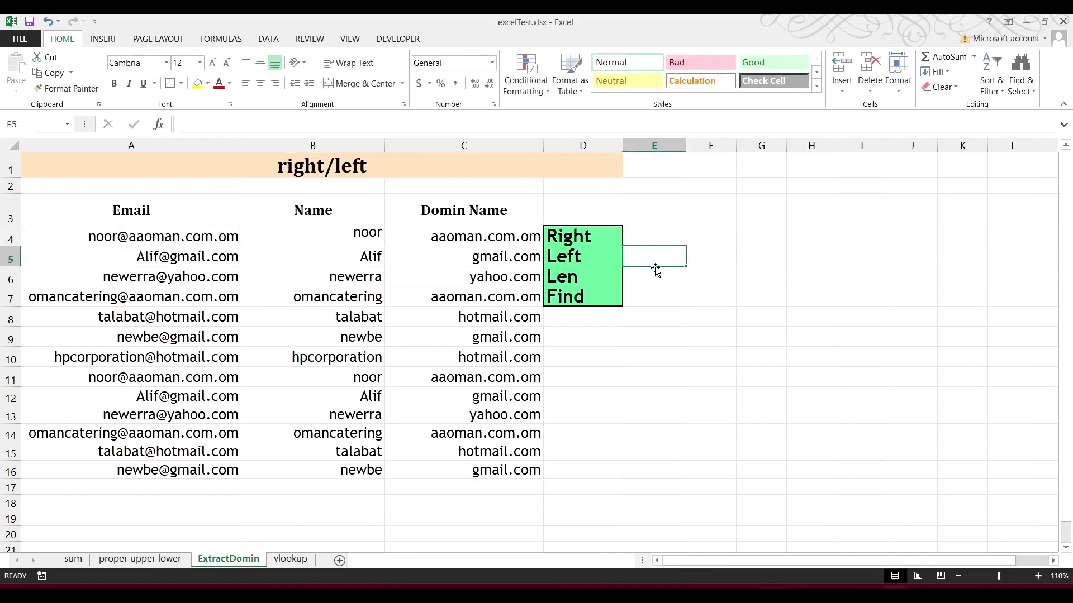
{"action": "type", "text": "@"}
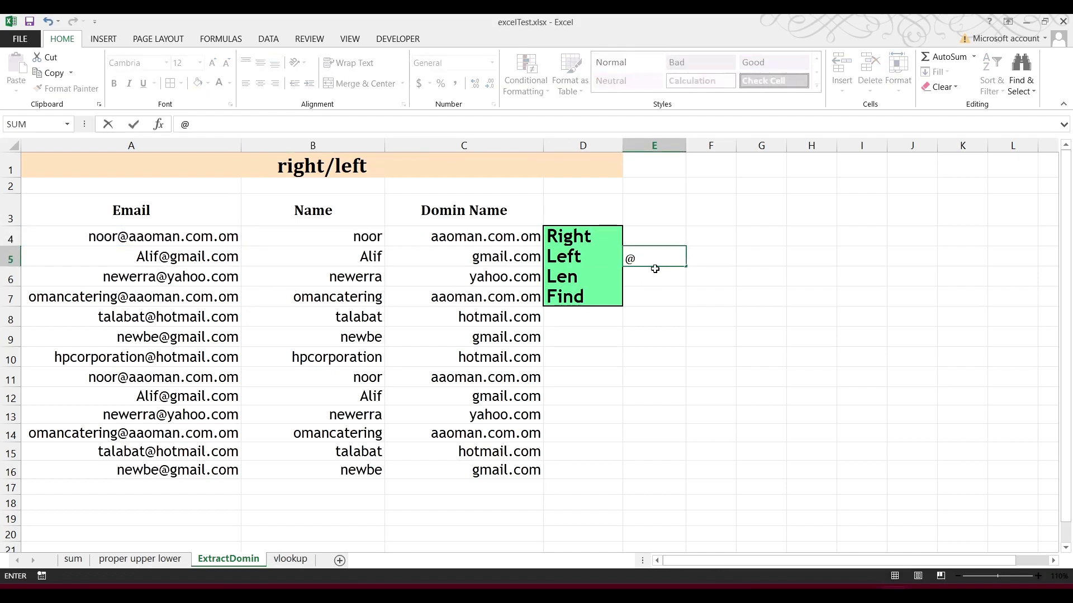
{"action": "type", "text": "$"}
{"action": "key", "text": "BackSpace"}
{"action": "key", "text": "BackSpace"}
{"action": "key", "text": "BackSpace"}
{"action": "key", "text": "Return"}
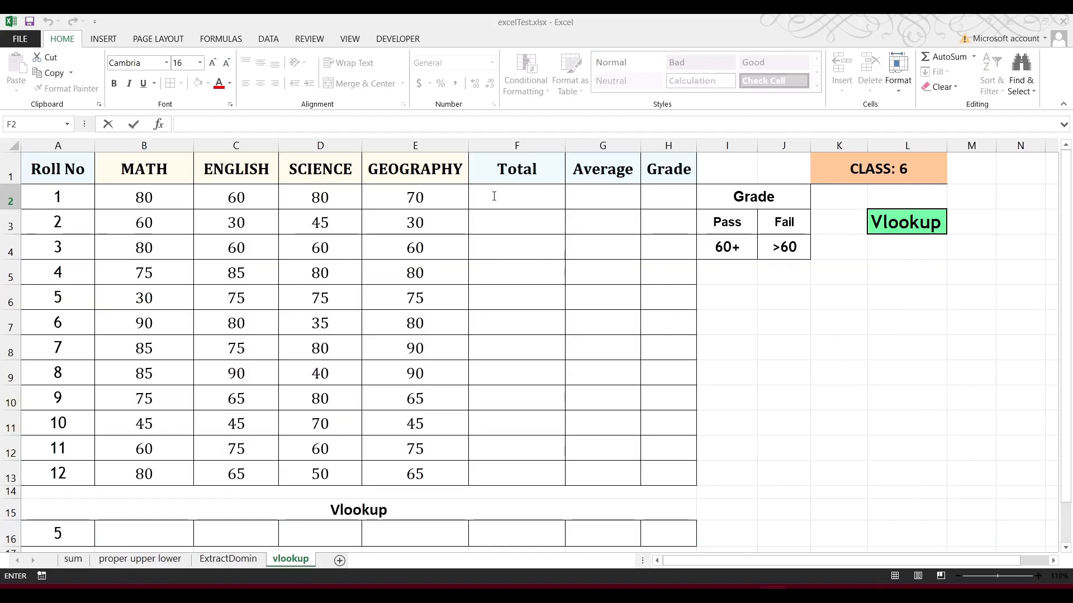
On the vlookup sheet, total each student's four subject marks with =SUM(B2:E2) in F2, filled down to F13.
{"action": "left_click", "coordinate": [865, 168]}
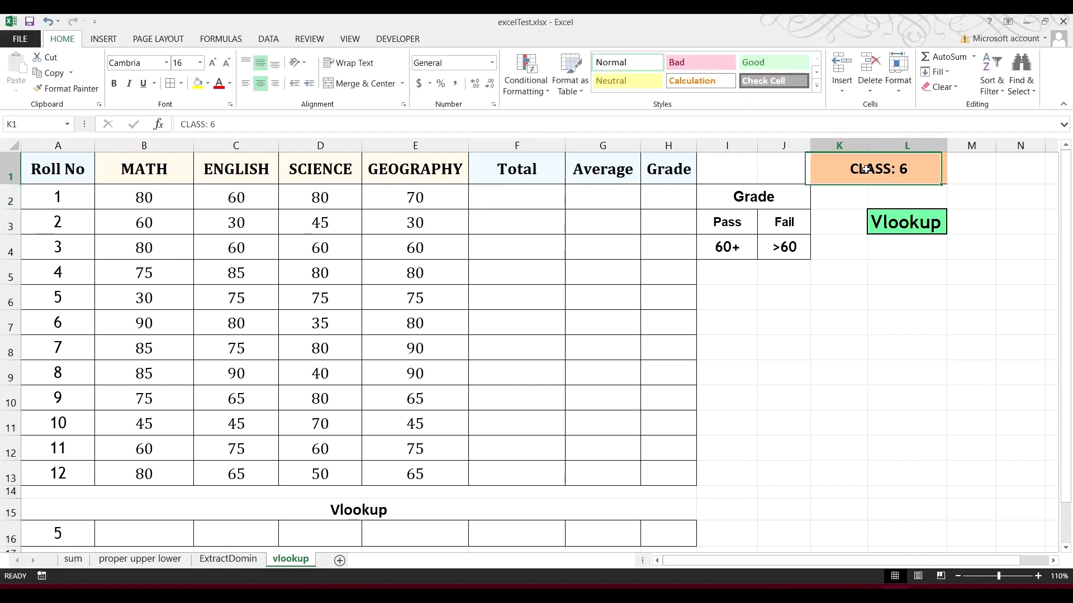
{"action": "left_click_drag", "start_coordinate": [72, 176], "coordinate": [59, 474]}
{"action": "left_click_drag", "start_coordinate": [131, 182], "coordinate": [413, 178]}
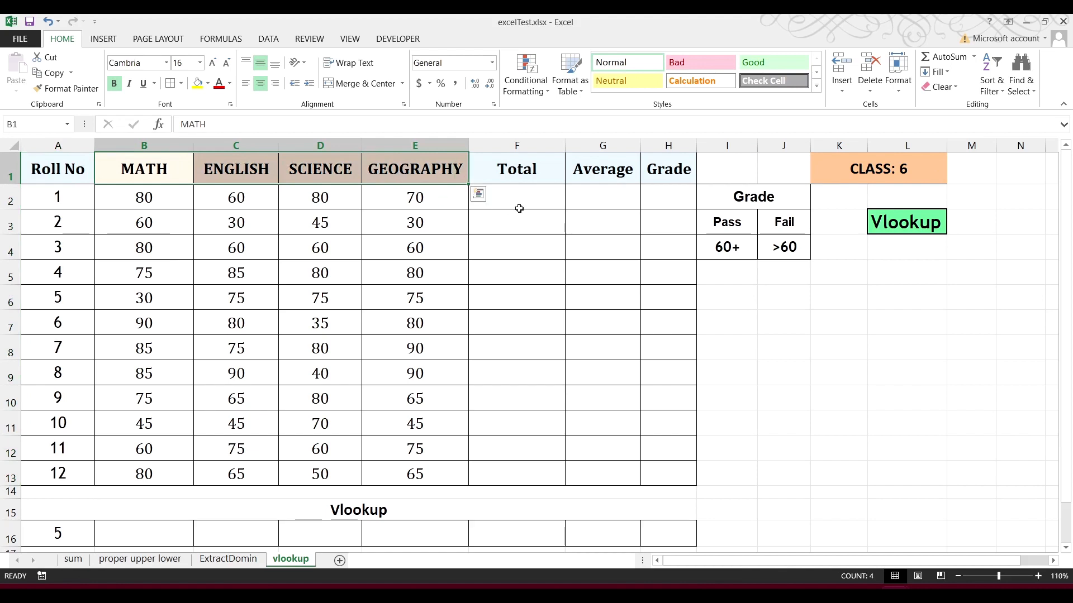
{"action": "left_click", "coordinate": [519, 208]}
{"action": "type", "text": "=sum"}
{"action": "key", "text": "Tab"}
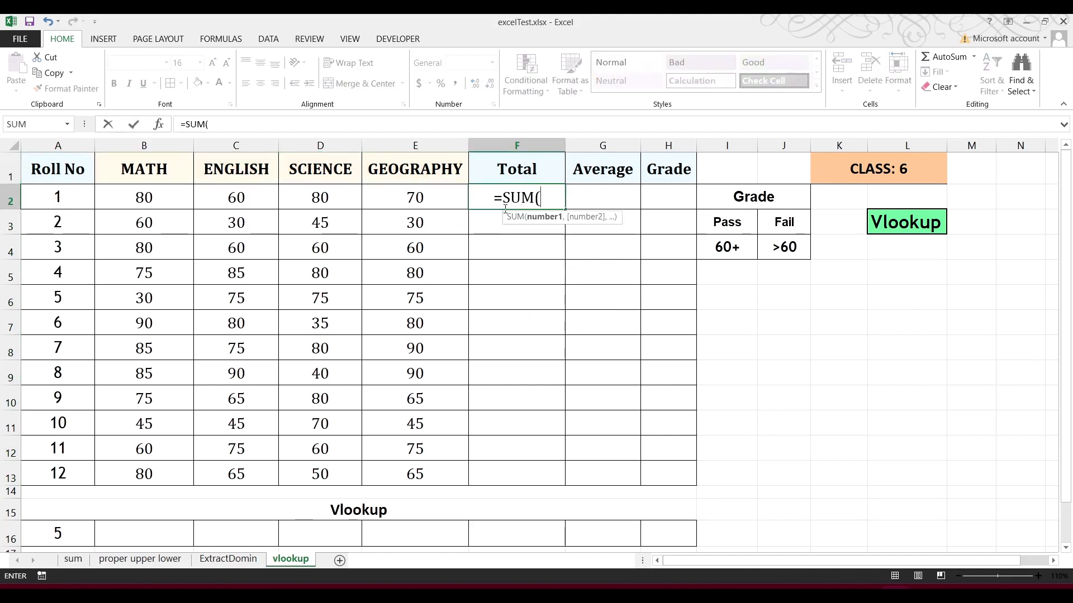
{"action": "left_click_drag", "start_coordinate": [168, 207], "coordinate": [367, 201]}
{"action": "key", "text": "Return"}
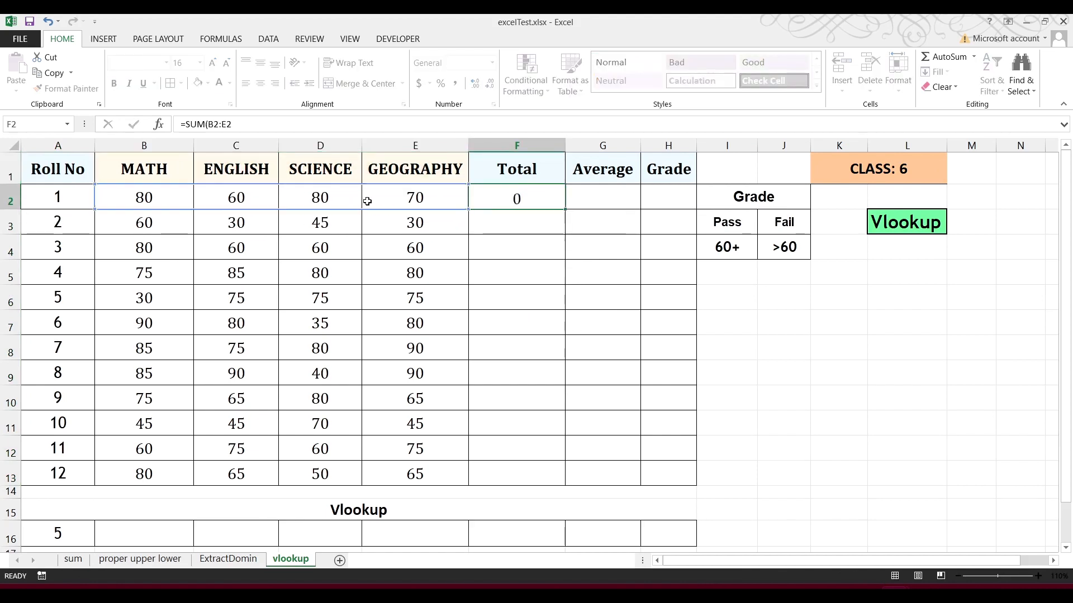
{"action": "double_click", "coordinate": [564, 209]}
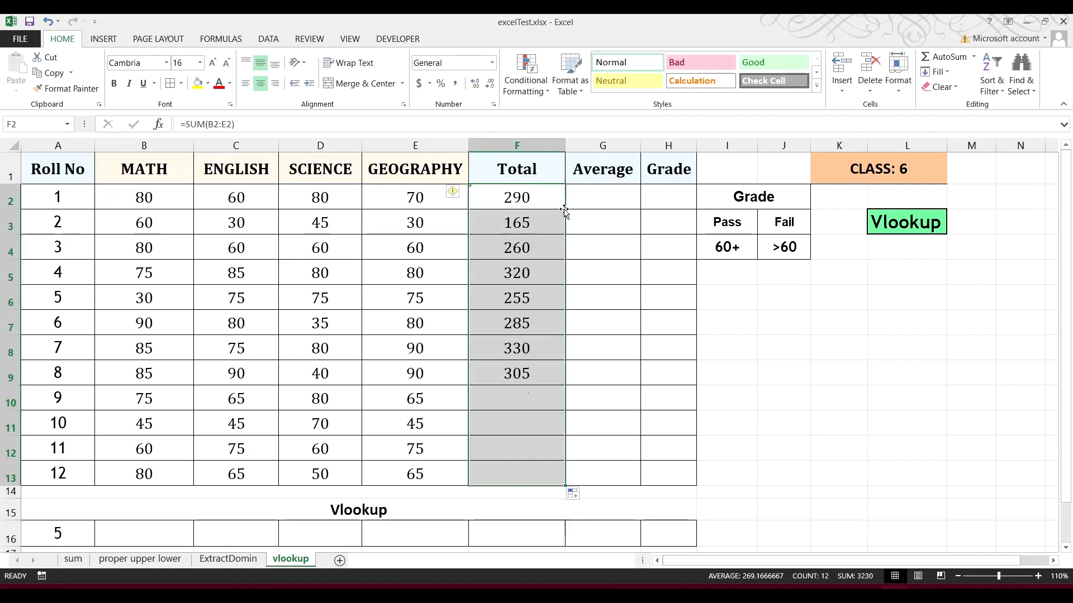
Average each student's four subject marks with =AVERAGE(B2:E2) in G2, filled down to G13.
{"action": "left_click", "coordinate": [601, 199]}
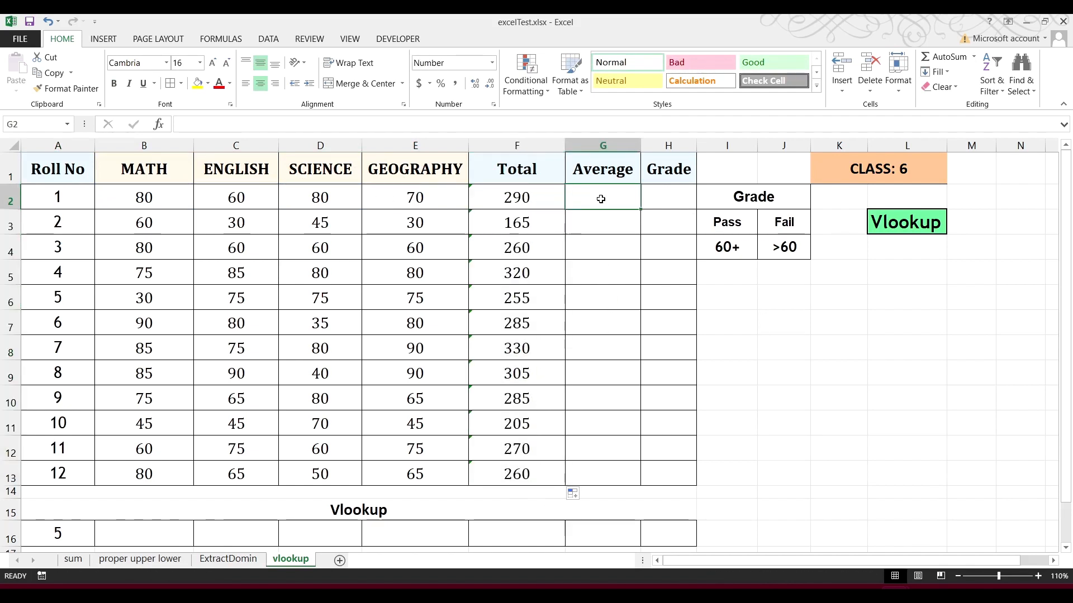
{"action": "type", "text": "=av"}
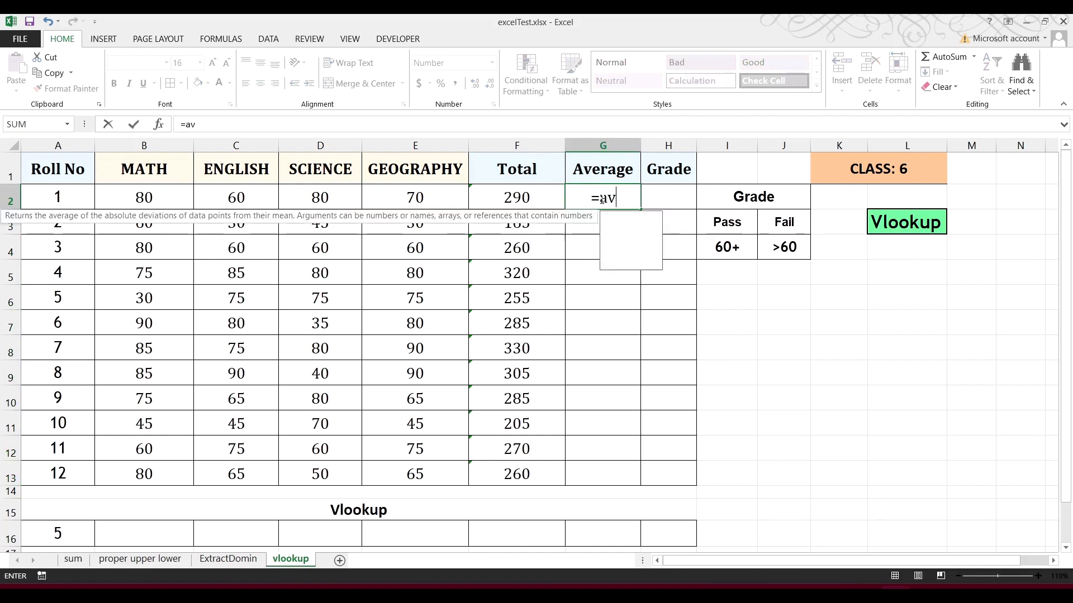
{"action": "type", "text": "e"}
{"action": "key", "text": "Tab"}
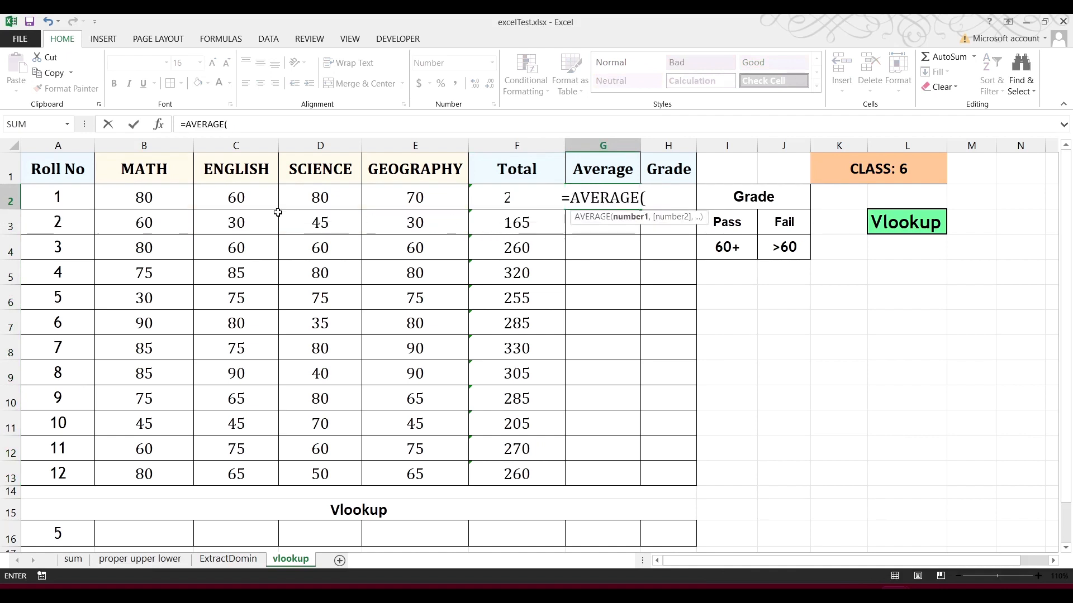
{"action": "left_click_drag", "start_coordinate": [156, 196], "coordinate": [376, 194]}
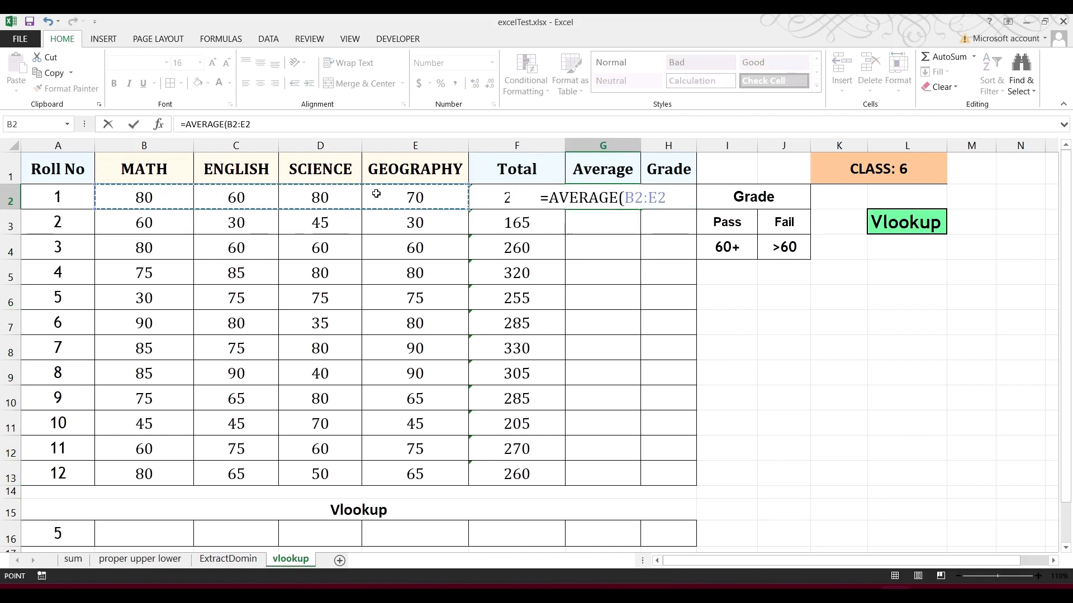
{"action": "key", "text": "Return"}
{"action": "left_click", "coordinate": [630, 204]}
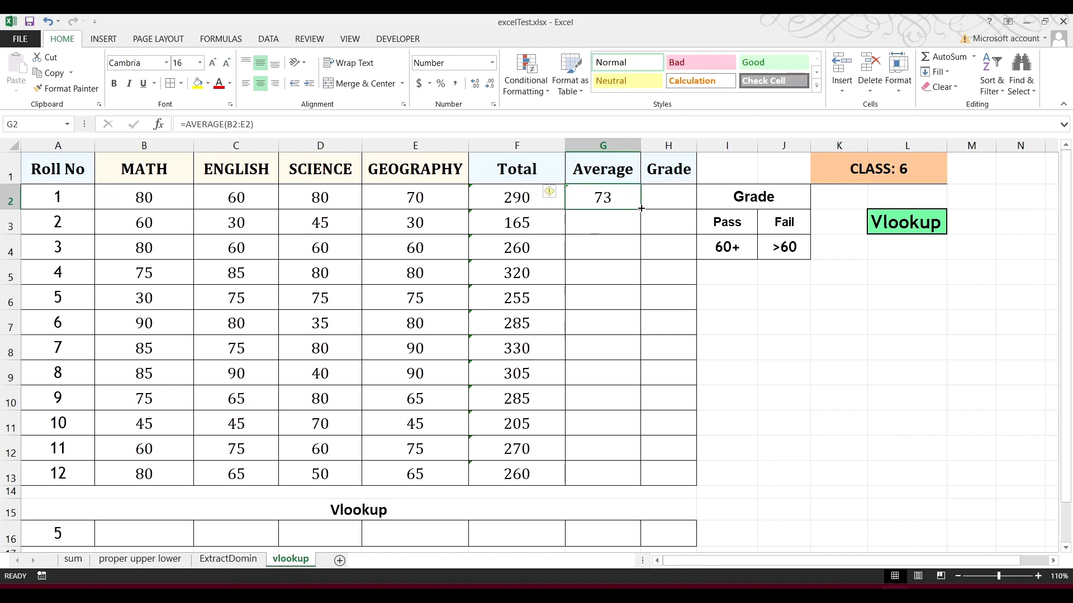
{"action": "double_click", "coordinate": [641, 207]}
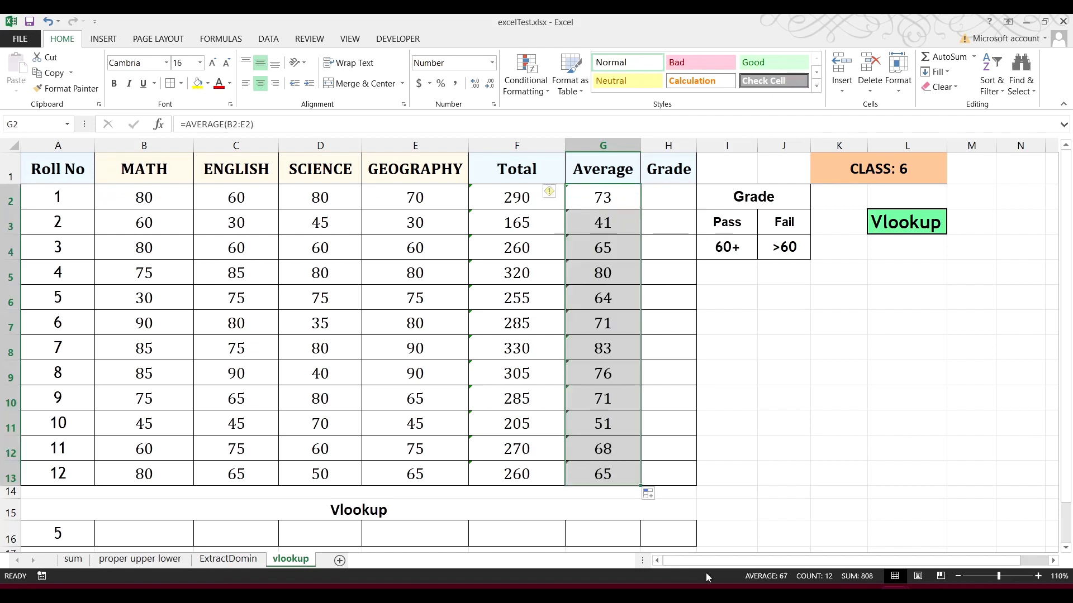
{"action": "mouse_move", "coordinate": [894, 594]}
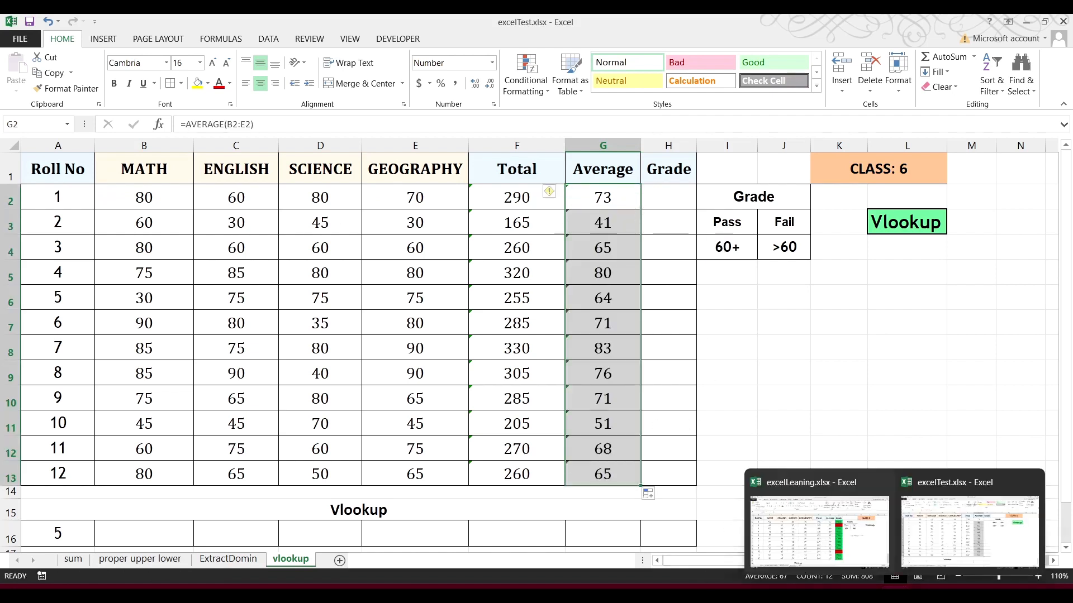
{"action": "left_click", "coordinate": [875, 546]}
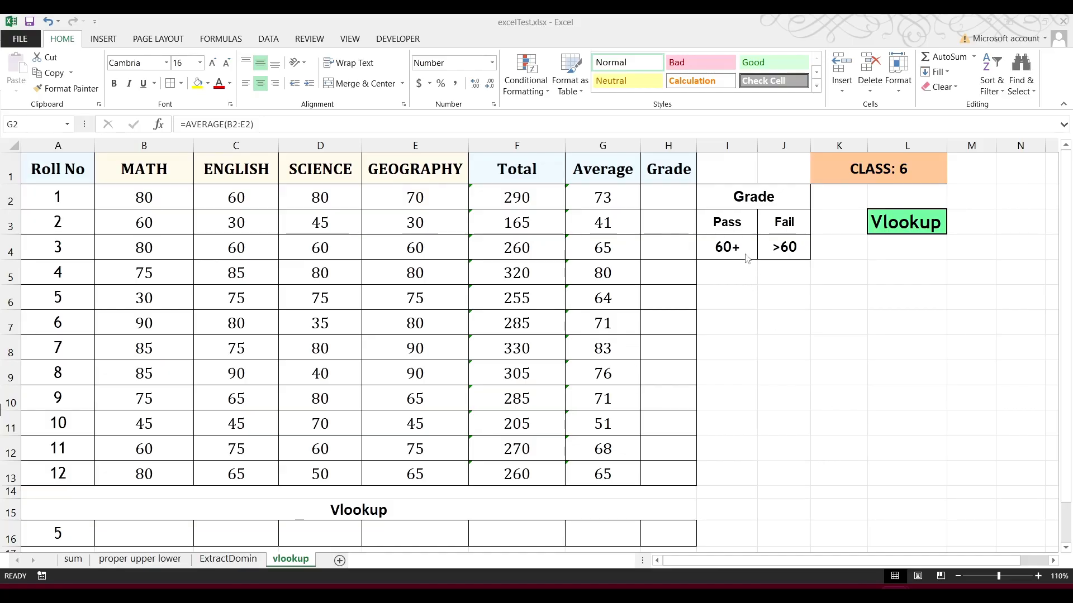
{"action": "left_click", "coordinate": [605, 193]}
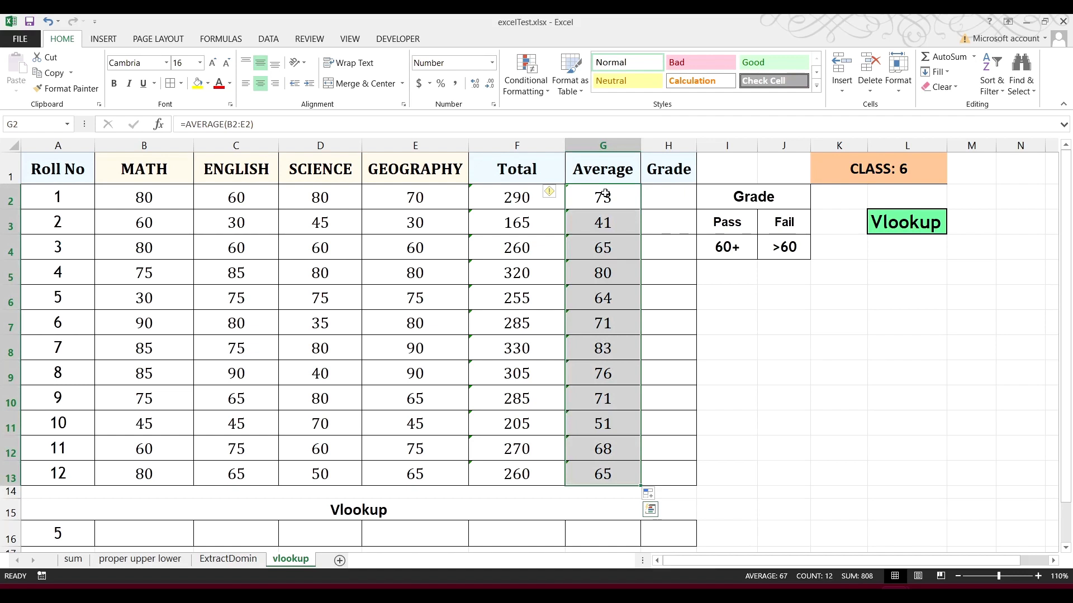
{"action": "left_click", "coordinate": [742, 224]}
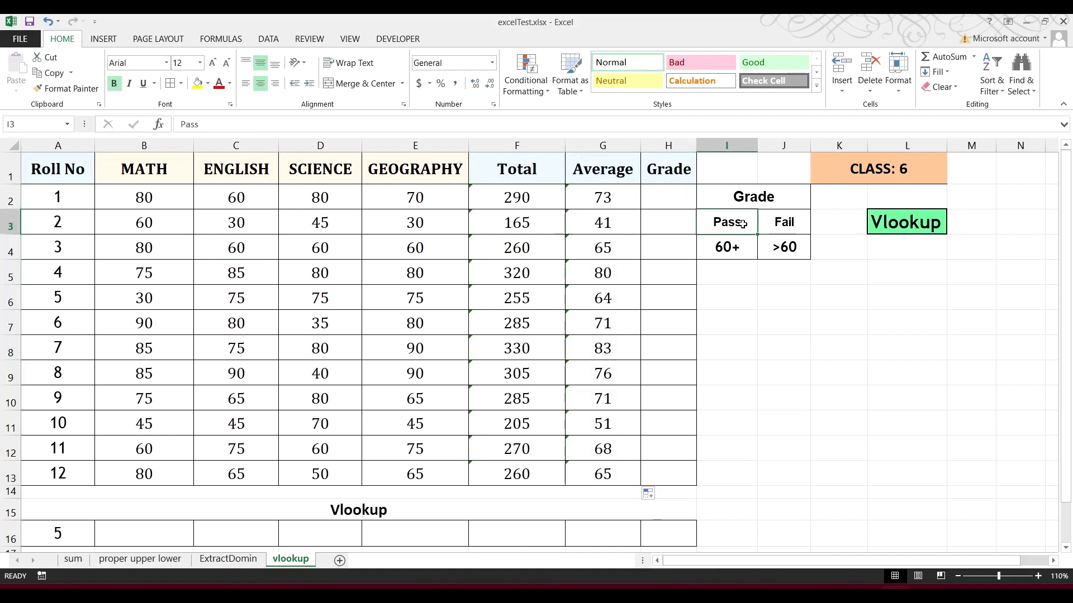
Grade the averages by entering =IF(G2>=60,I3,J3) in H2 and filling it down to H13.
{"action": "left_click", "coordinate": [681, 200]}
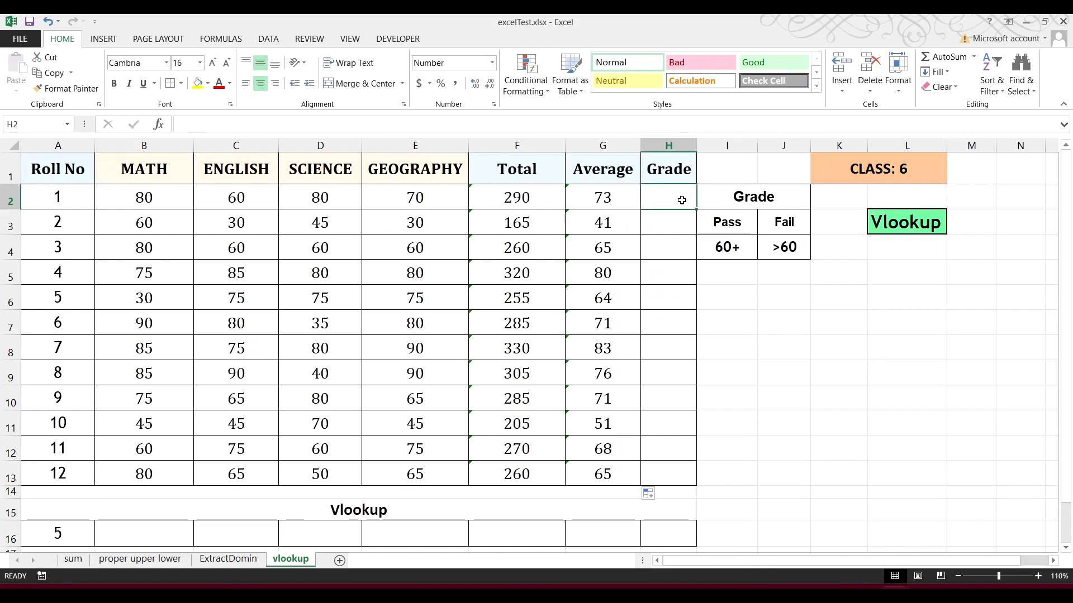
{"action": "type", "text": "=IF("}
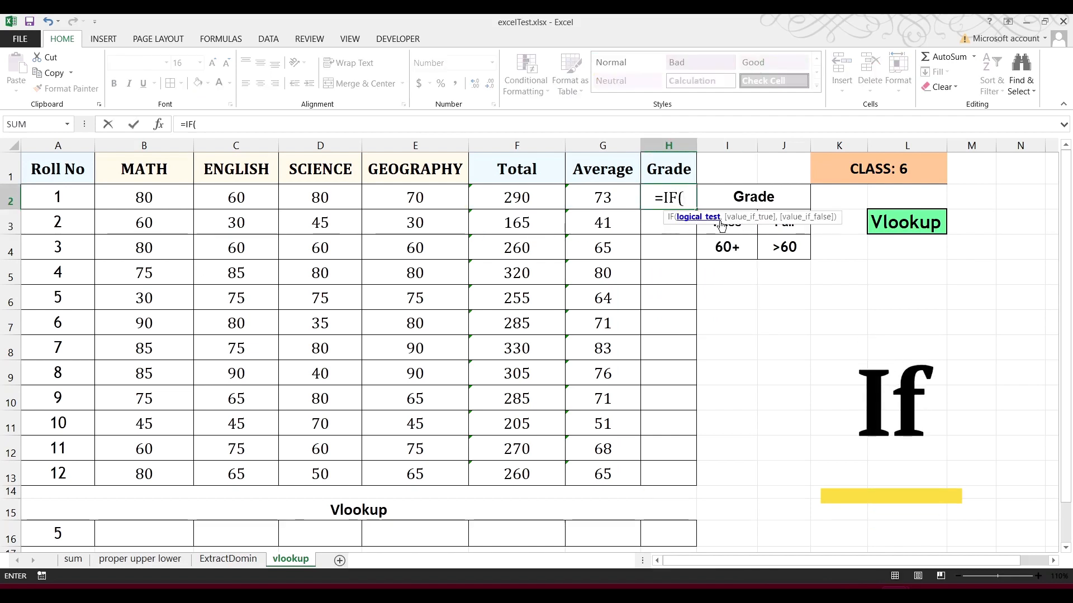
{"action": "left_click", "coordinate": [600, 197]}
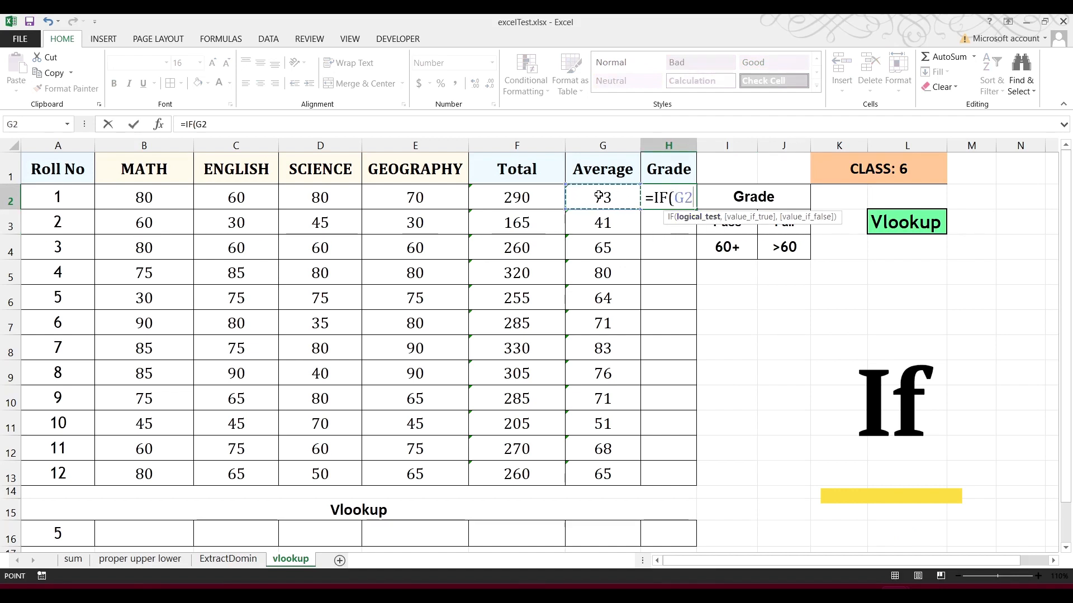
{"action": "type", "text": ","}
{"action": "key", "text": "BackSpace"}
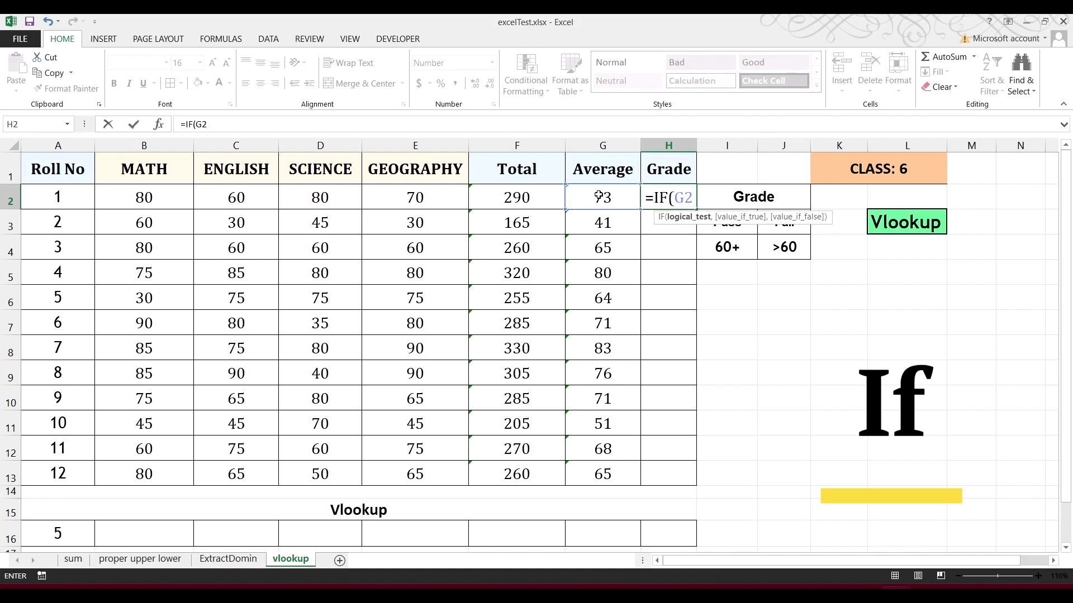
{"action": "type", "text": ">="}
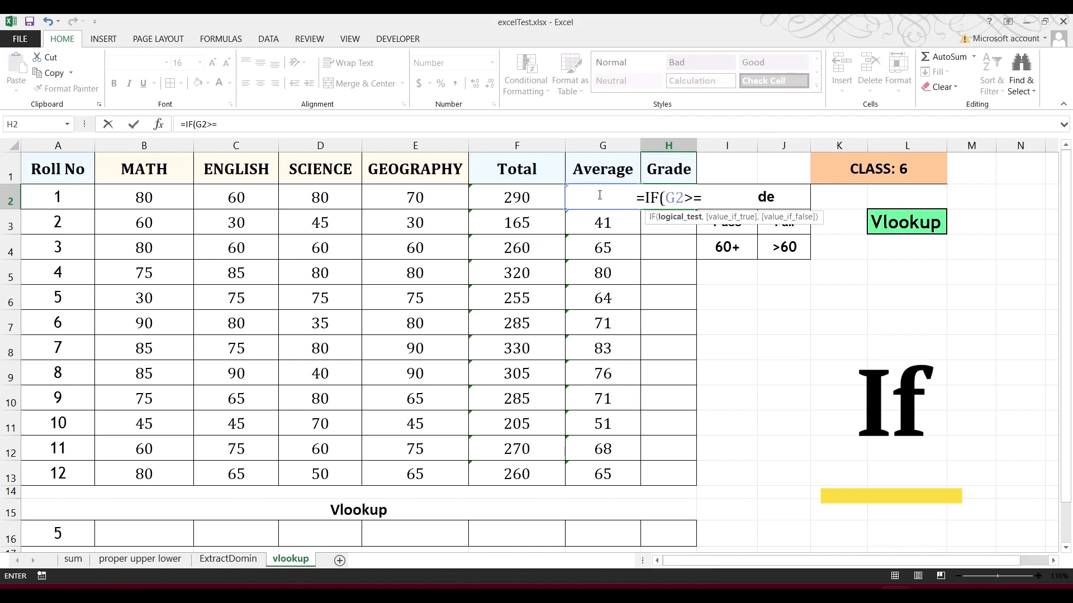
{"action": "type", "text": "60,"}
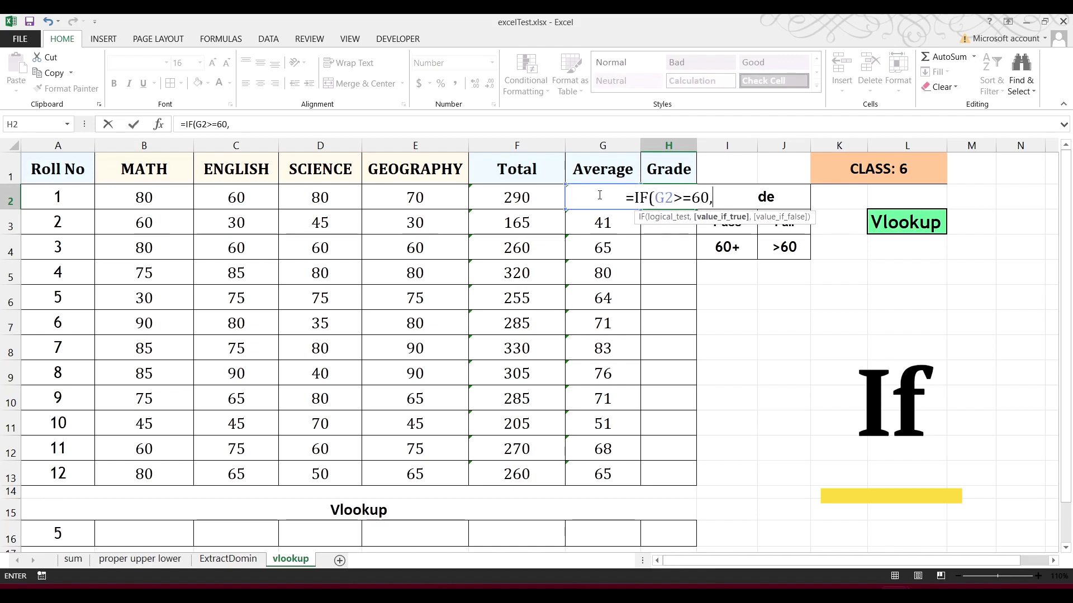
{"action": "left_click", "coordinate": [720, 228]}
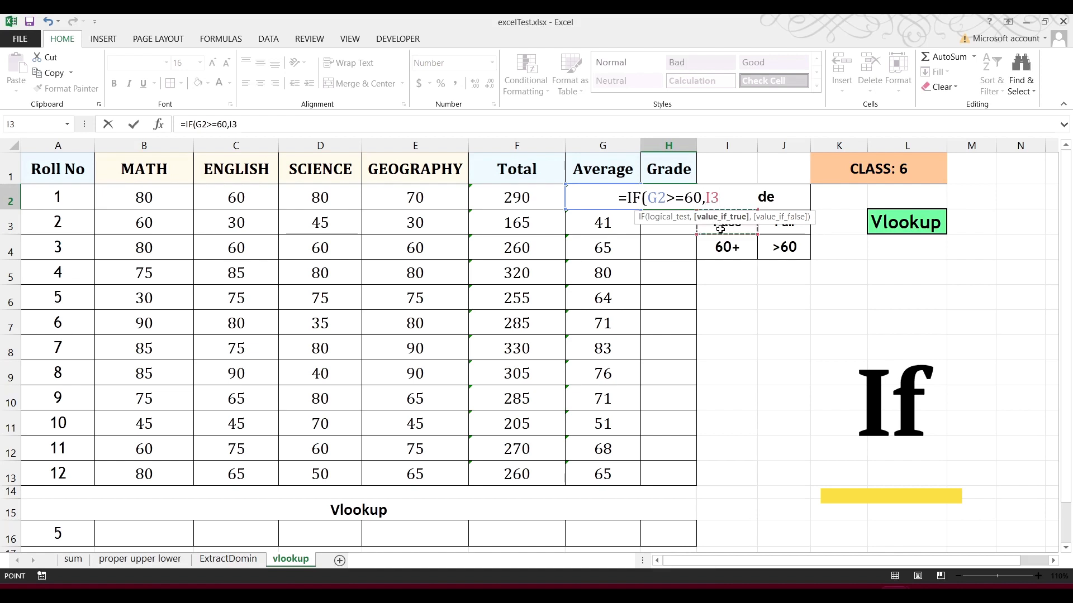
{"action": "type", "text": ","}
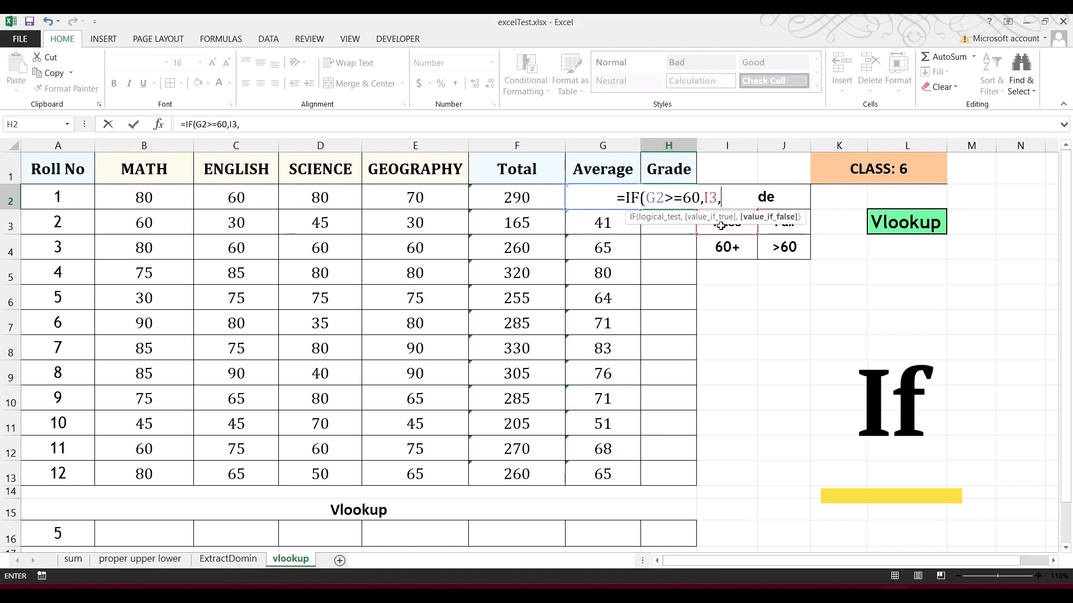
{"action": "left_click", "coordinate": [775, 229]}
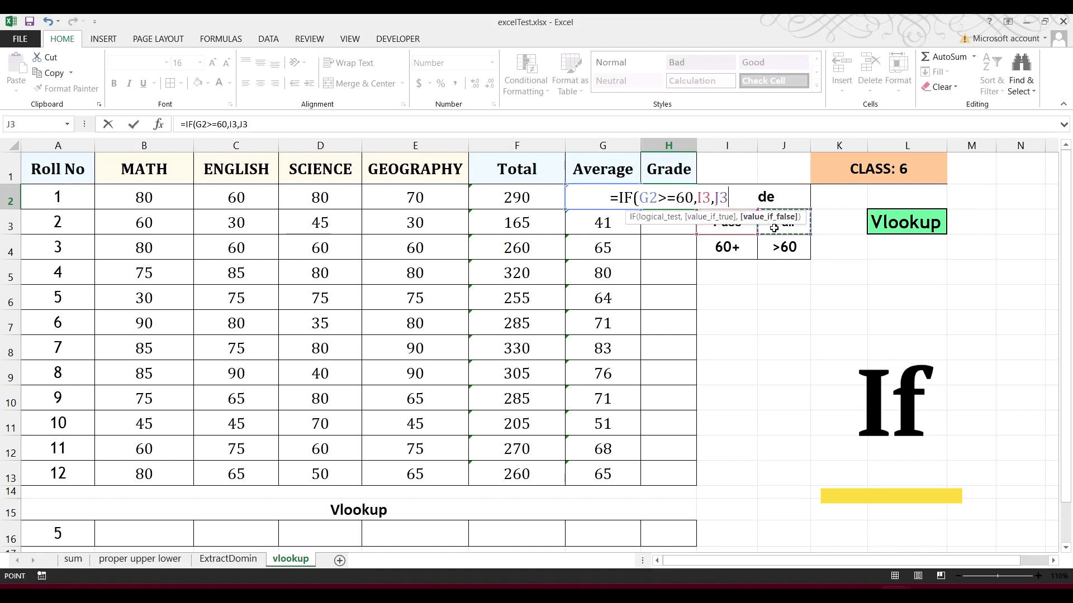
{"action": "key", "text": "Return"}
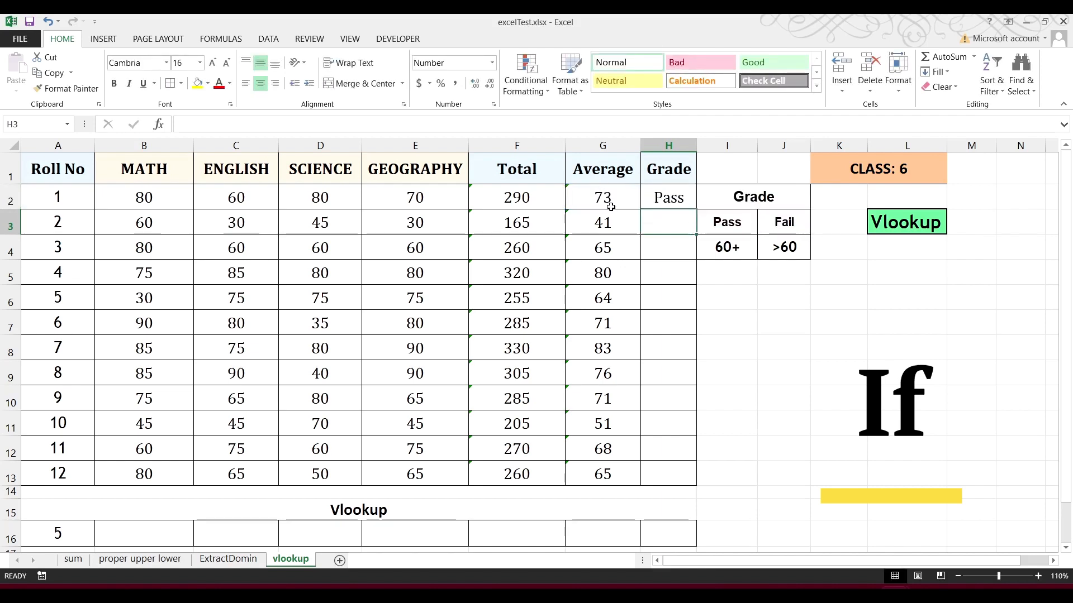
{"action": "left_click", "coordinate": [661, 200]}
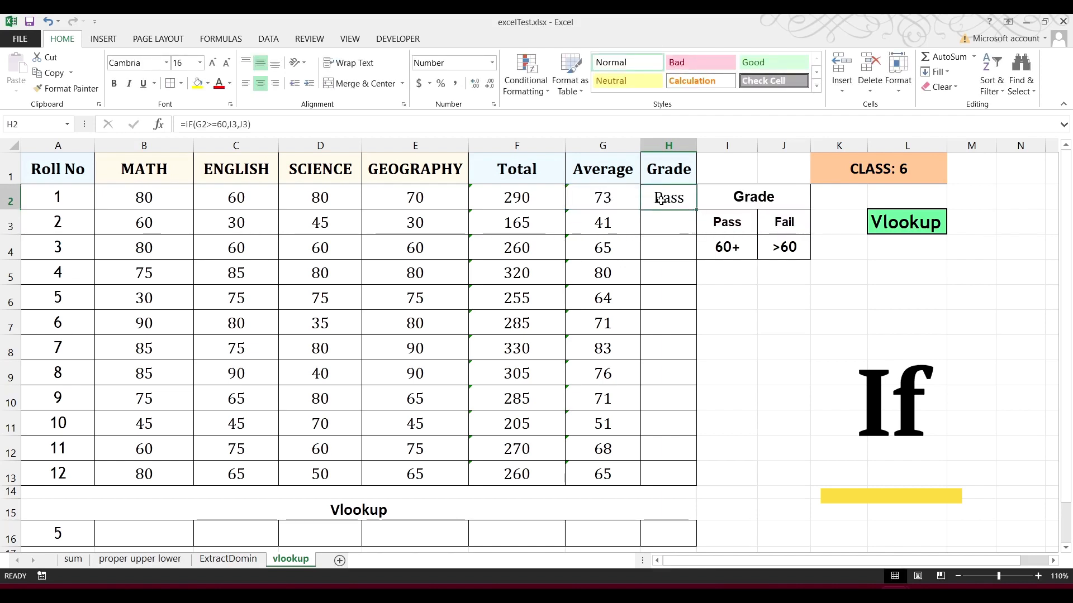
{"action": "double_click", "coordinate": [697, 210]}
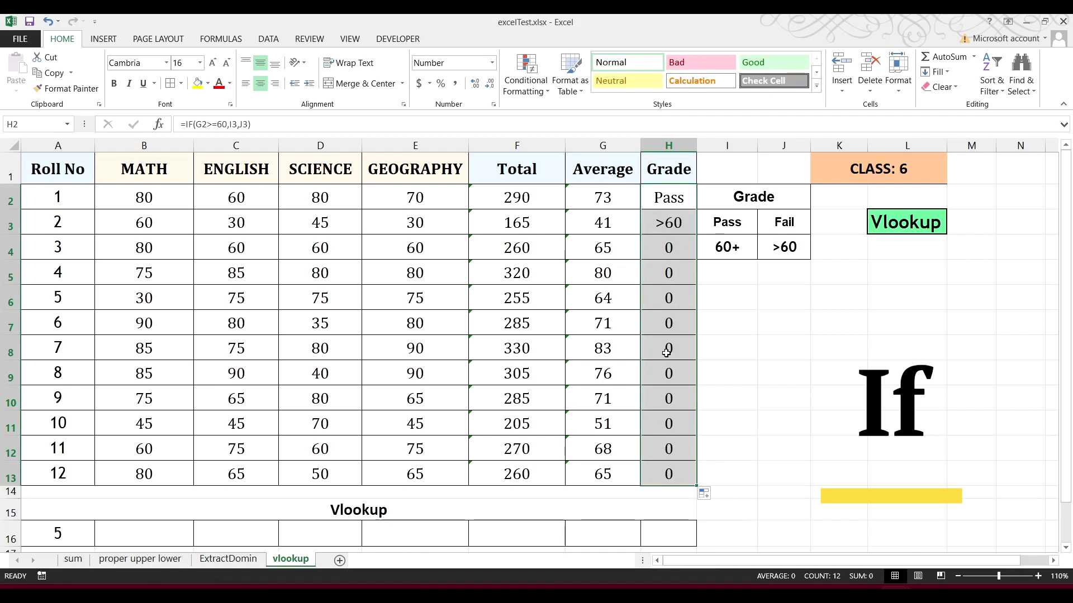
Lock the Pass and Fail cell rows in H2's formula as =IF(G2>=60,I$3,J$3) and refill it down to H13.
{"action": "left_click", "coordinate": [662, 200]}
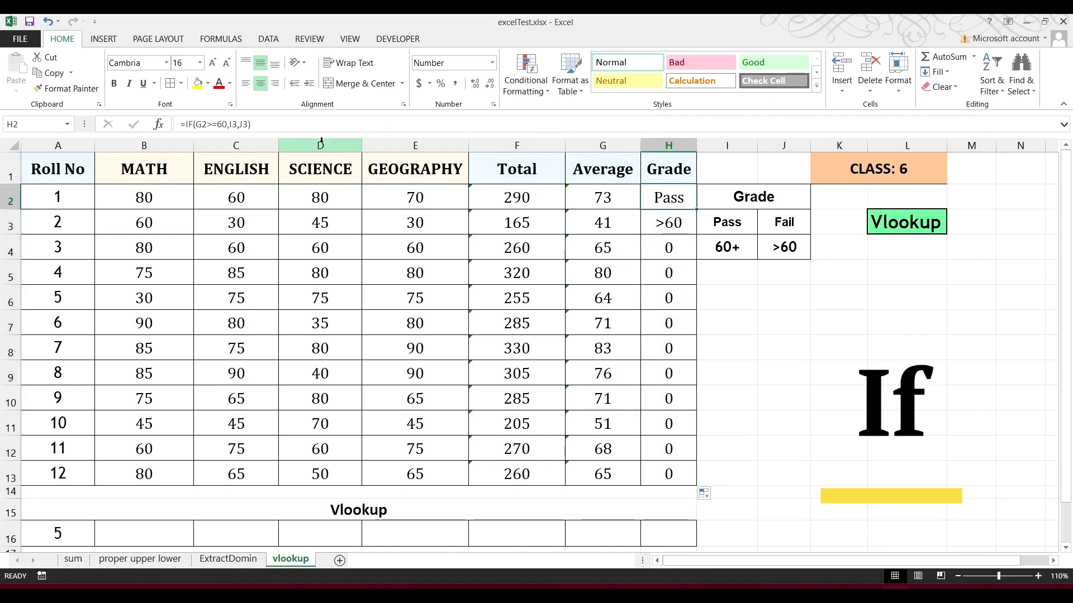
{"action": "double_click", "coordinate": [663, 200]}
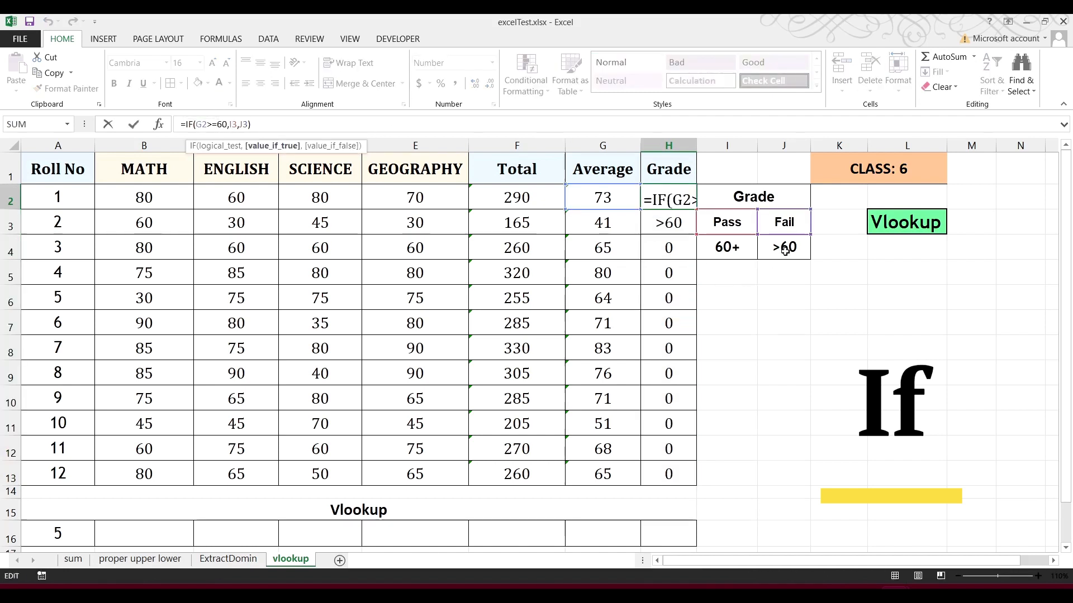
{"action": "key", "text": "F4"}
{"action": "key", "text": "F4"}
{"action": "key", "text": "F4"}
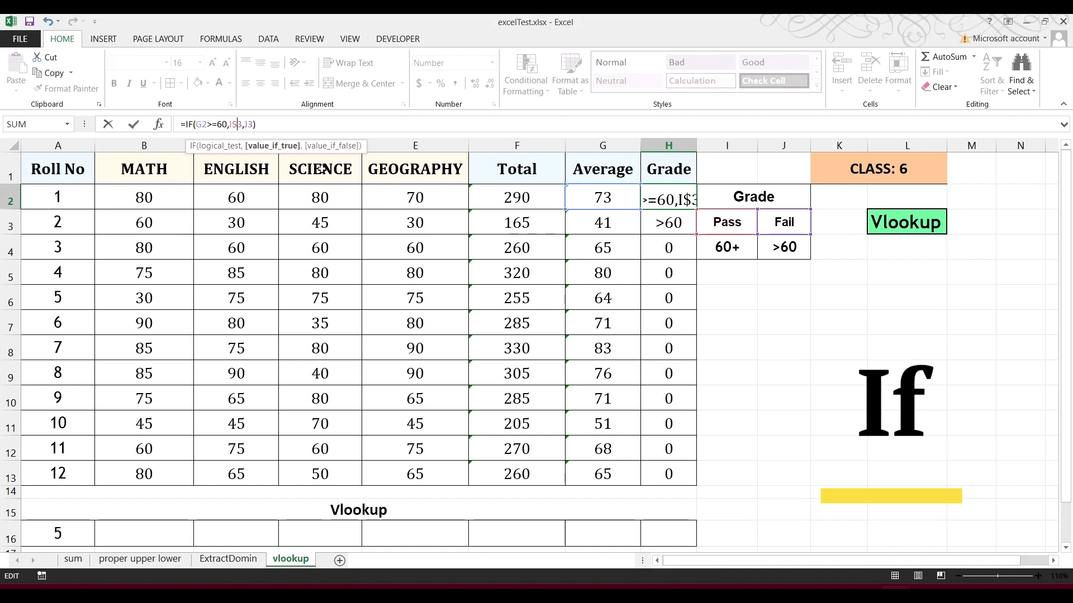
{"action": "left_click", "coordinate": [249, 124]}
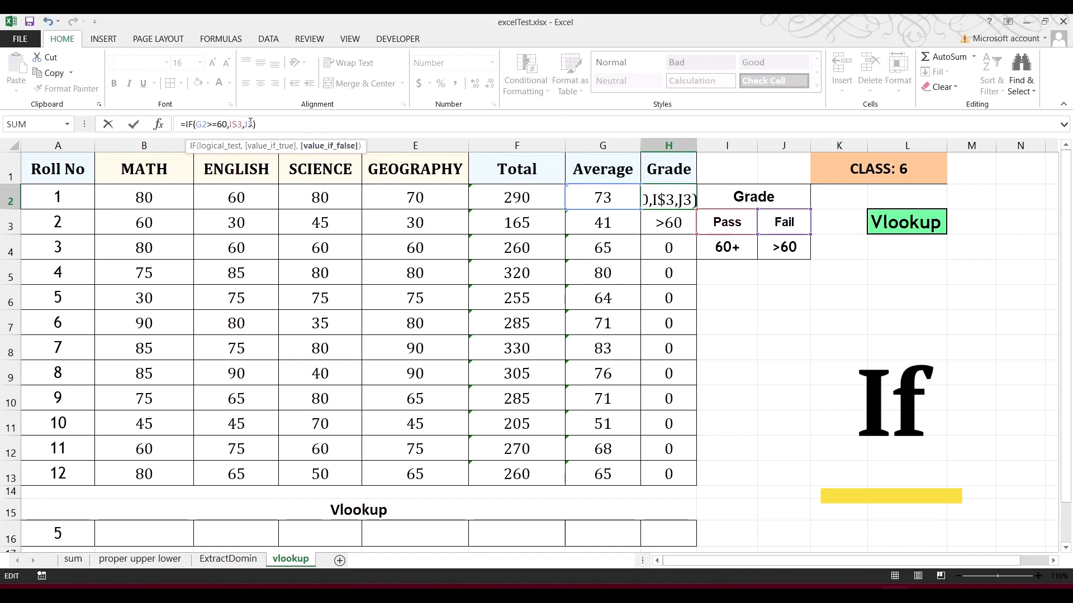
{"action": "key", "text": "Return"}
{"action": "left_click", "coordinate": [667, 200]}
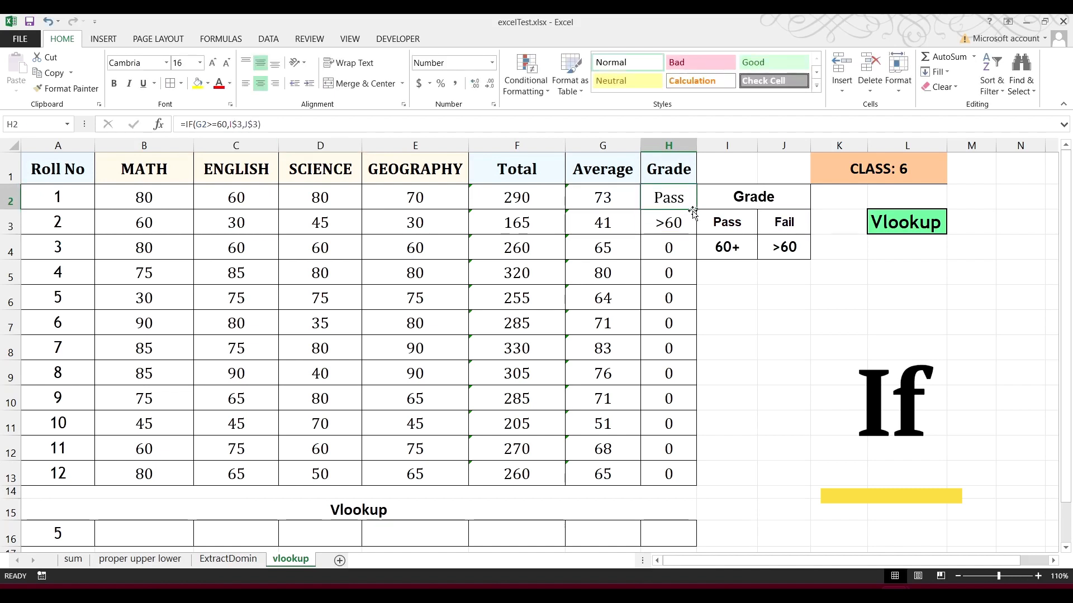
{"action": "double_click", "coordinate": [695, 209]}
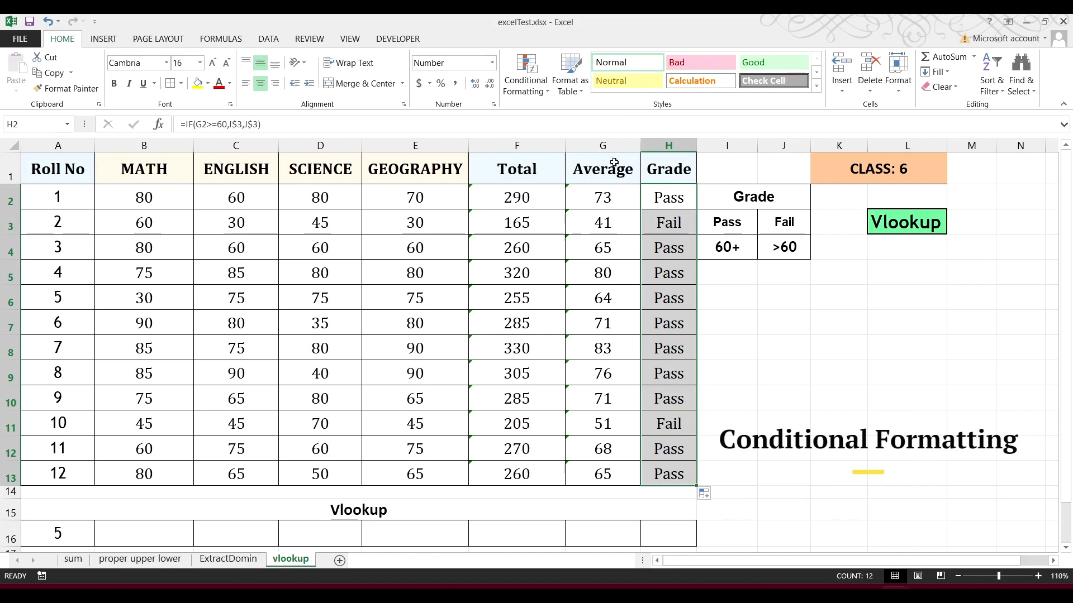
Add a Text that Contains conditional formatting rule to H2:H13 giving cells with "Pass" a custom bright green fill.
{"action": "left_click", "coordinate": [534, 90]}
{"action": "mouse_move", "coordinate": [581, 197]}
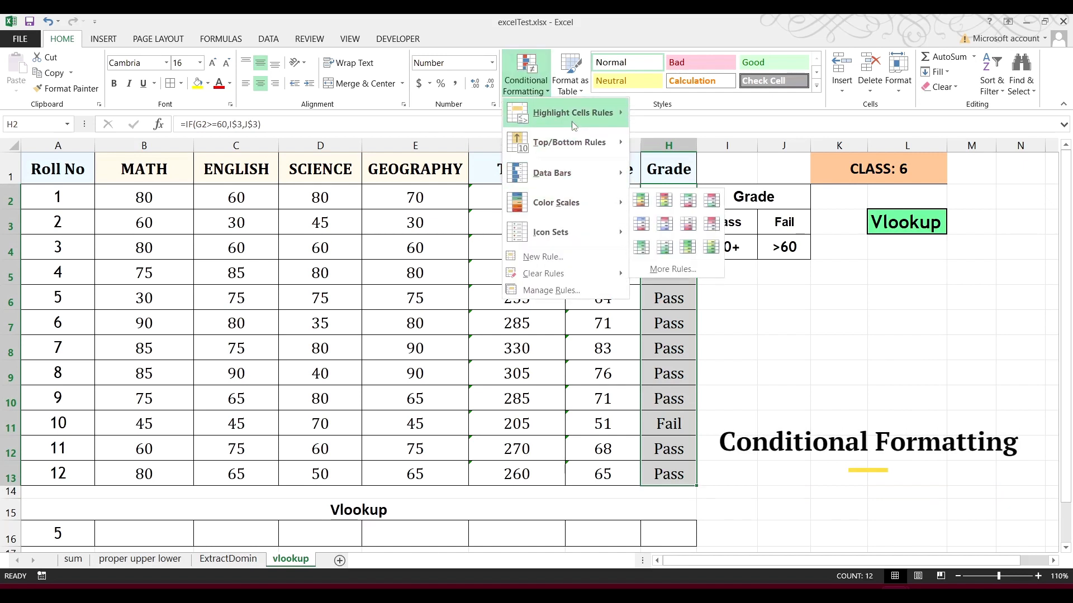
{"action": "mouse_move", "coordinate": [575, 113]}
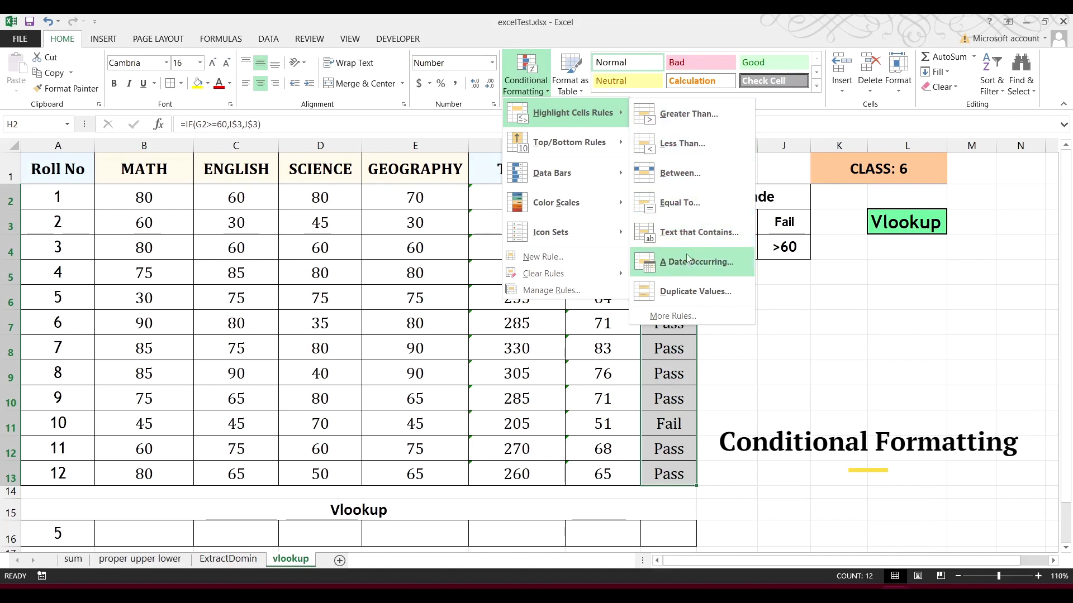
{"action": "left_click", "coordinate": [693, 233]}
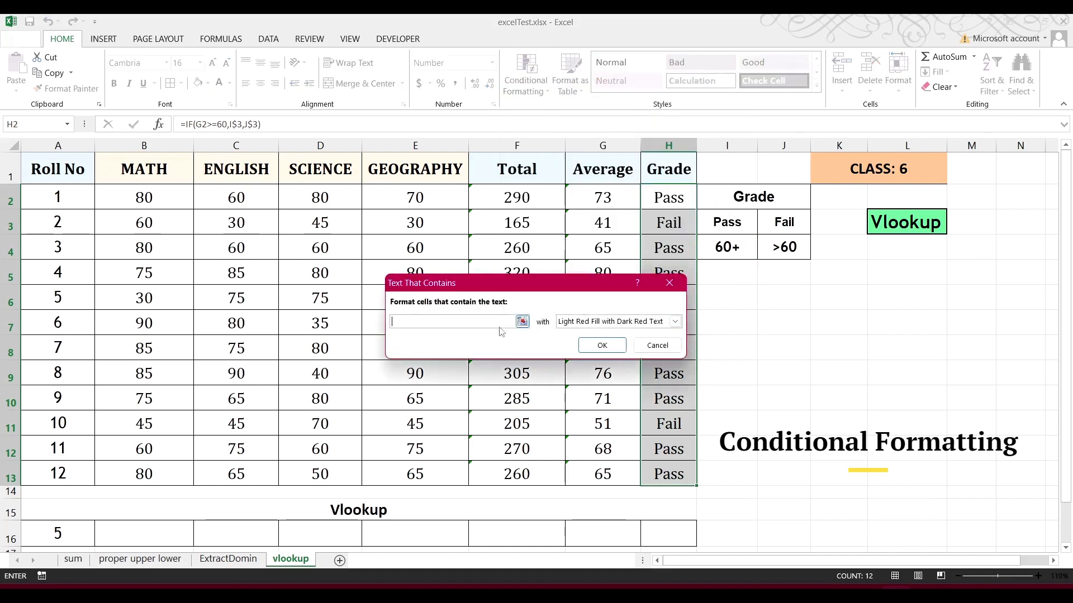
{"action": "type", "text": "Pass"}
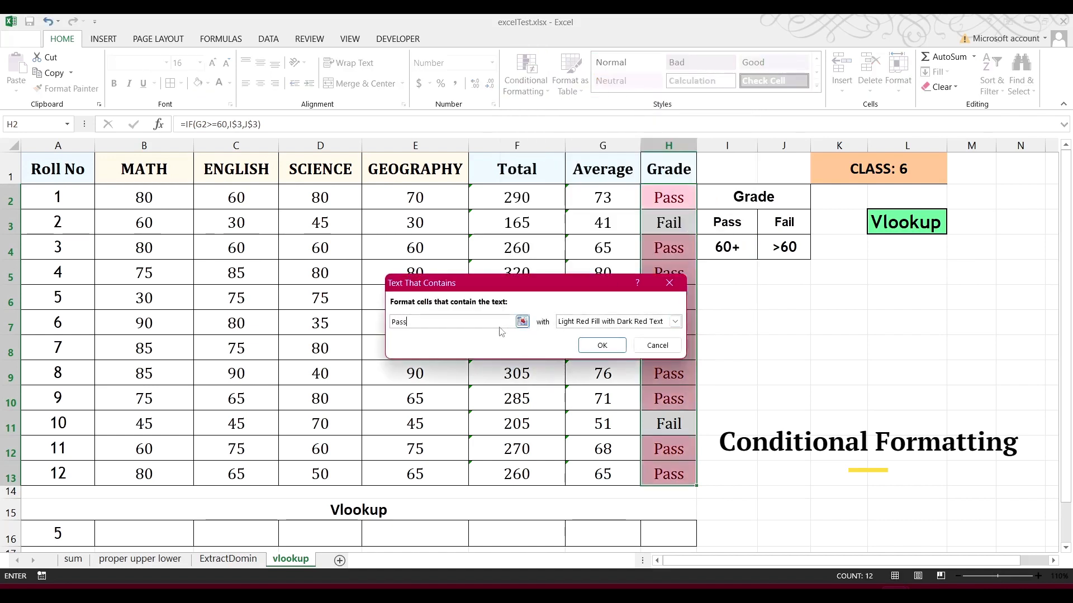
{"action": "left_click", "coordinate": [675, 322]}
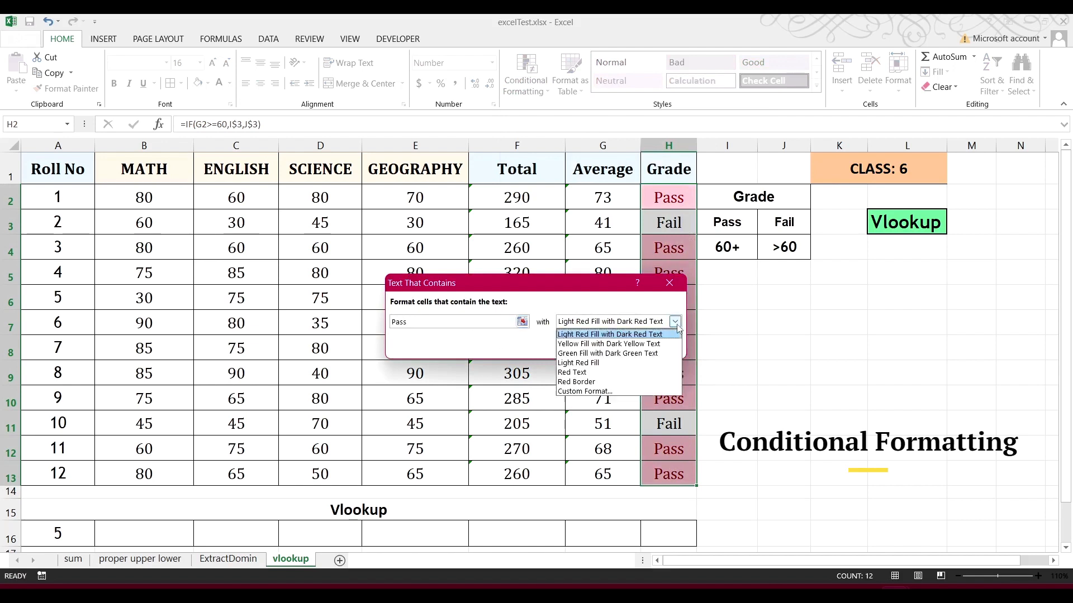
{"action": "left_click", "coordinate": [591, 393]}
{"action": "left_click", "coordinate": [438, 274]}
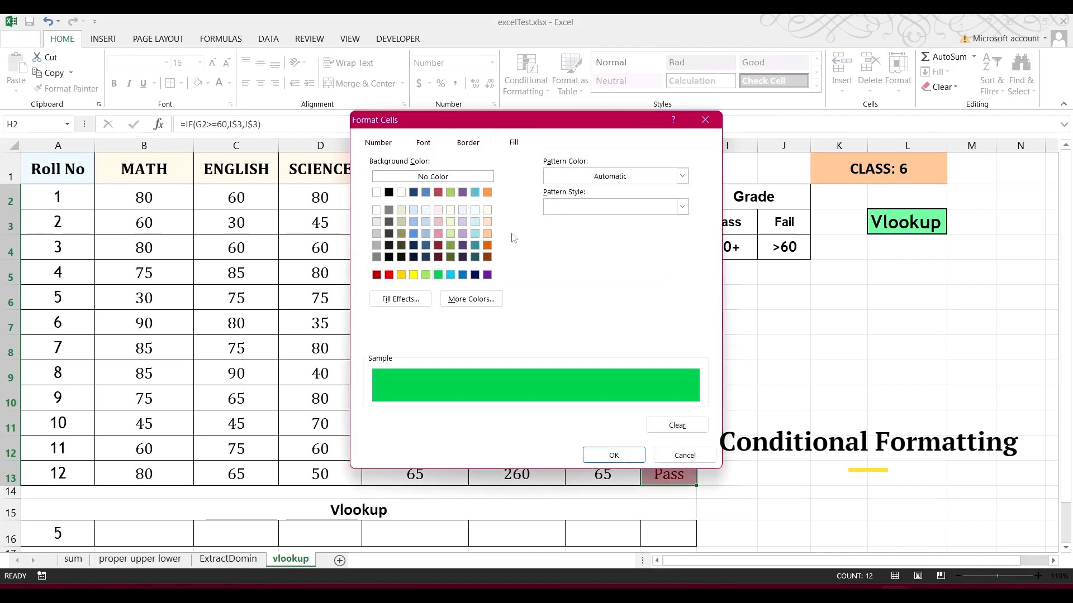
{"action": "left_click", "coordinate": [620, 455]}
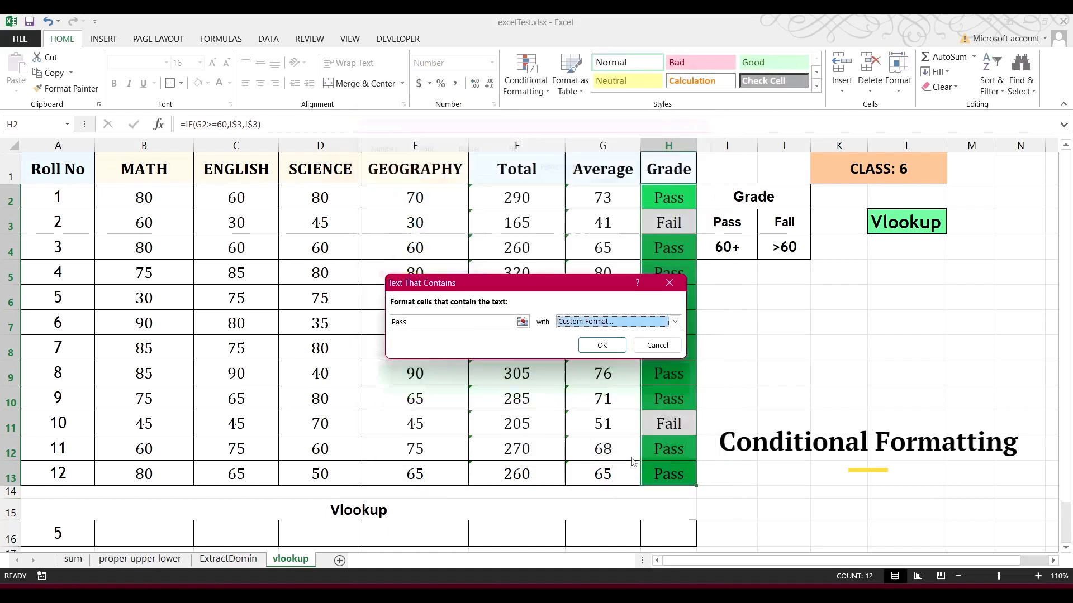
{"action": "left_click", "coordinate": [600, 345]}
{"action": "left_click", "coordinate": [742, 372]}
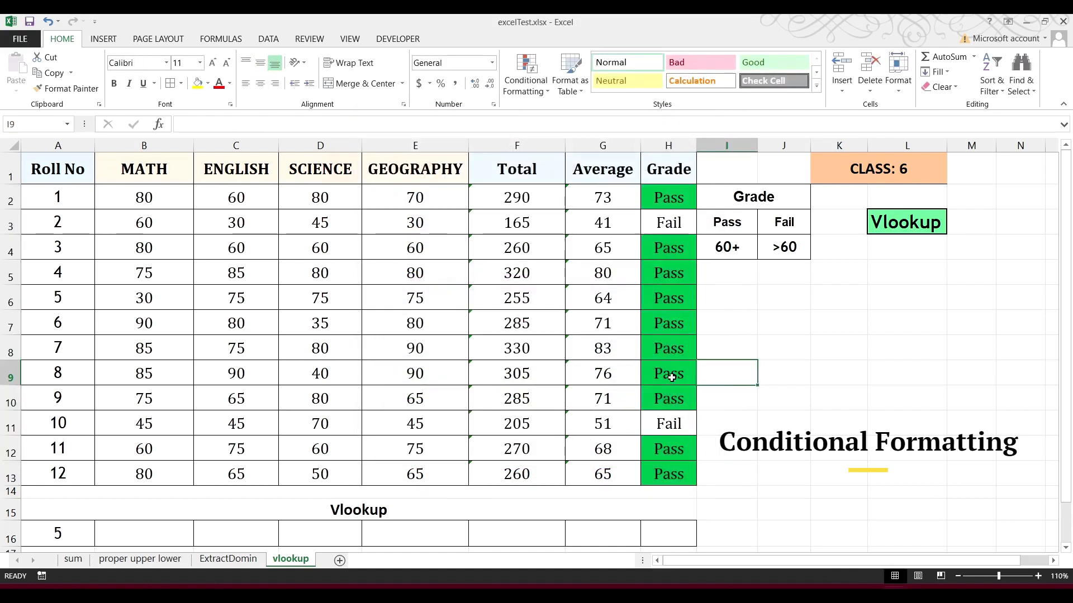
Add a Text that Contains conditional formatting rule to H2:H13 giving cells with "Fail" a custom red fill.
{"action": "left_click_drag", "start_coordinate": [674, 200], "coordinate": [671, 473]}
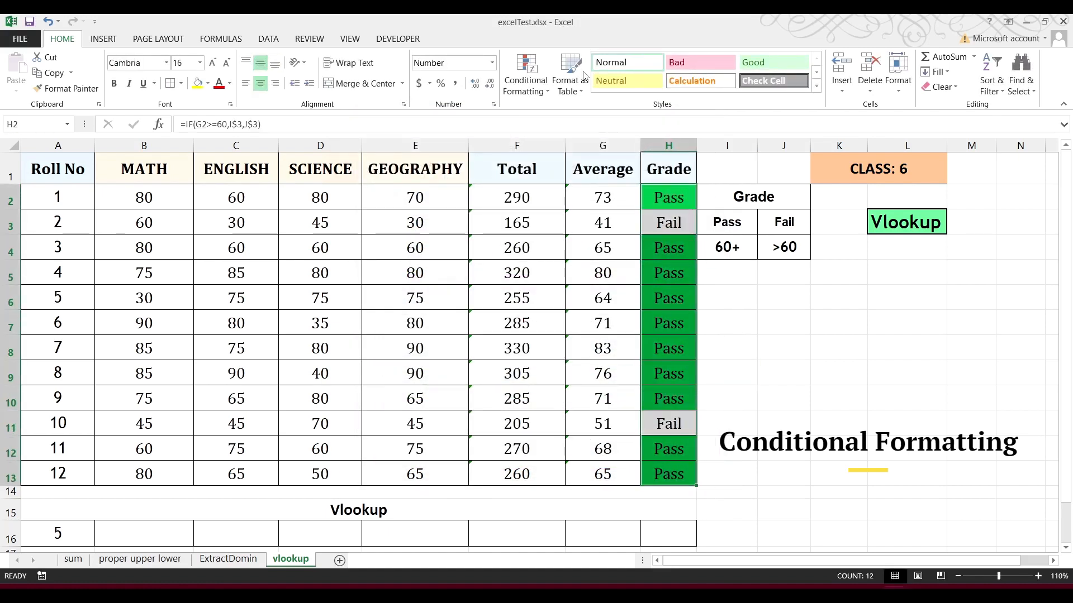
{"action": "left_click", "coordinate": [530, 87]}
{"action": "mouse_move", "coordinate": [575, 112]}
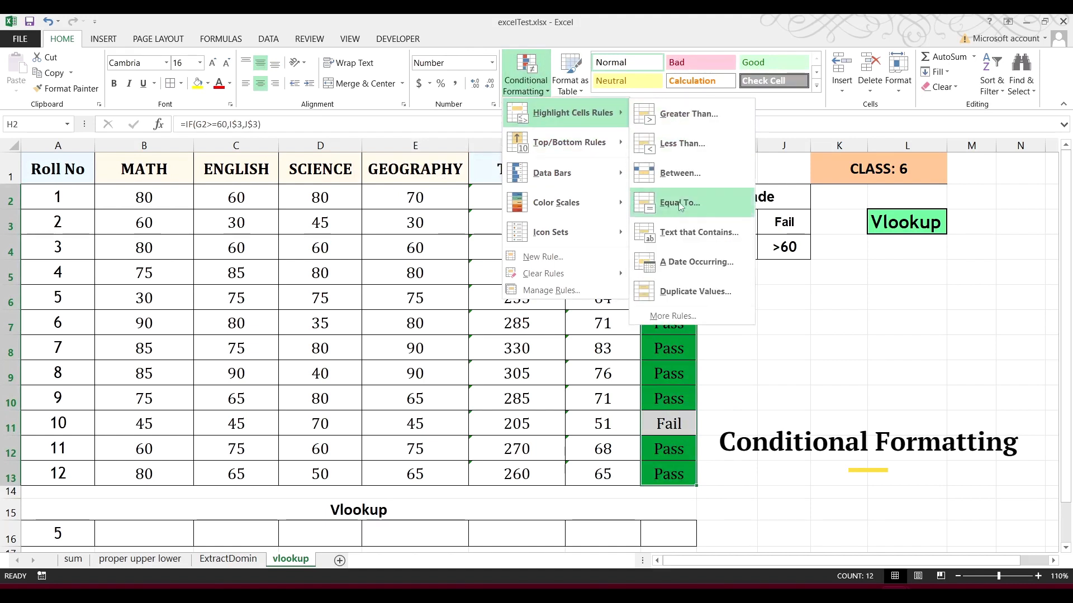
{"action": "left_click", "coordinate": [679, 242]}
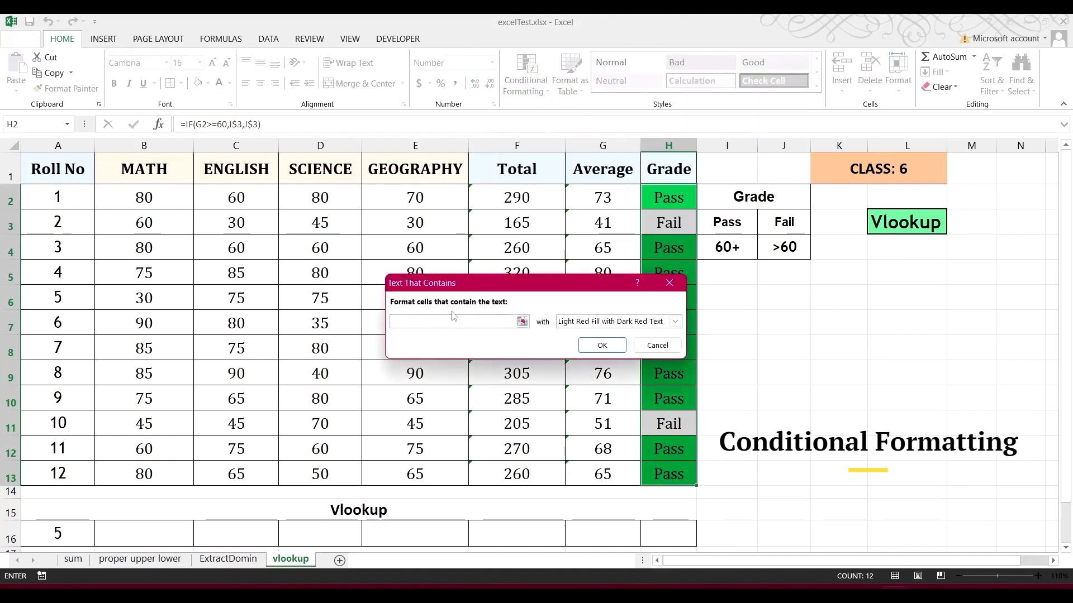
{"action": "type", "text": "Fa"}
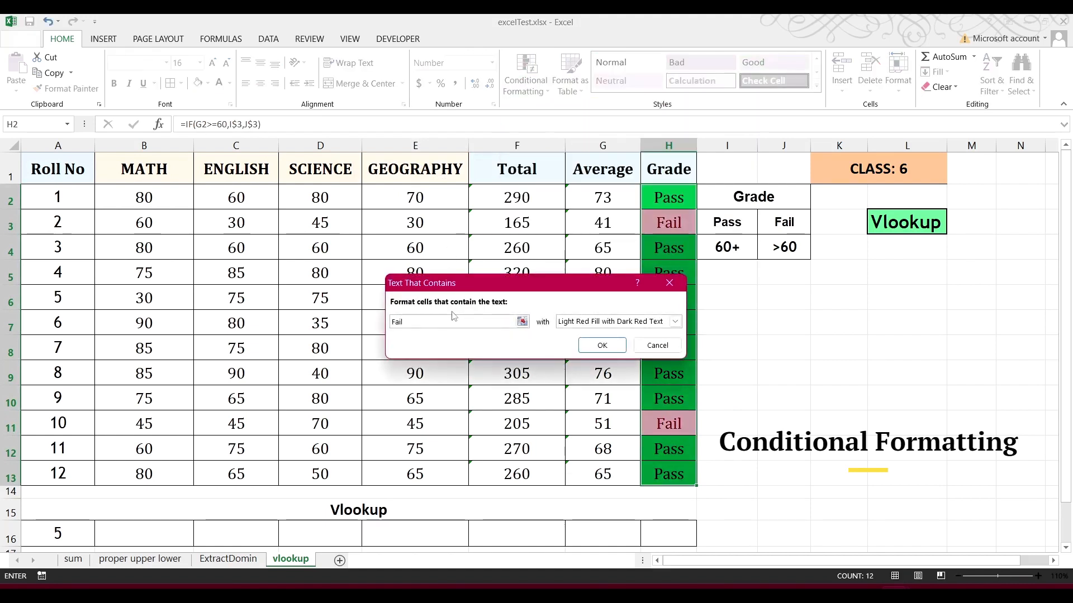
{"action": "type", "text": "il"}
{"action": "left_click", "coordinate": [675, 322]}
{"action": "left_click", "coordinate": [617, 396]}
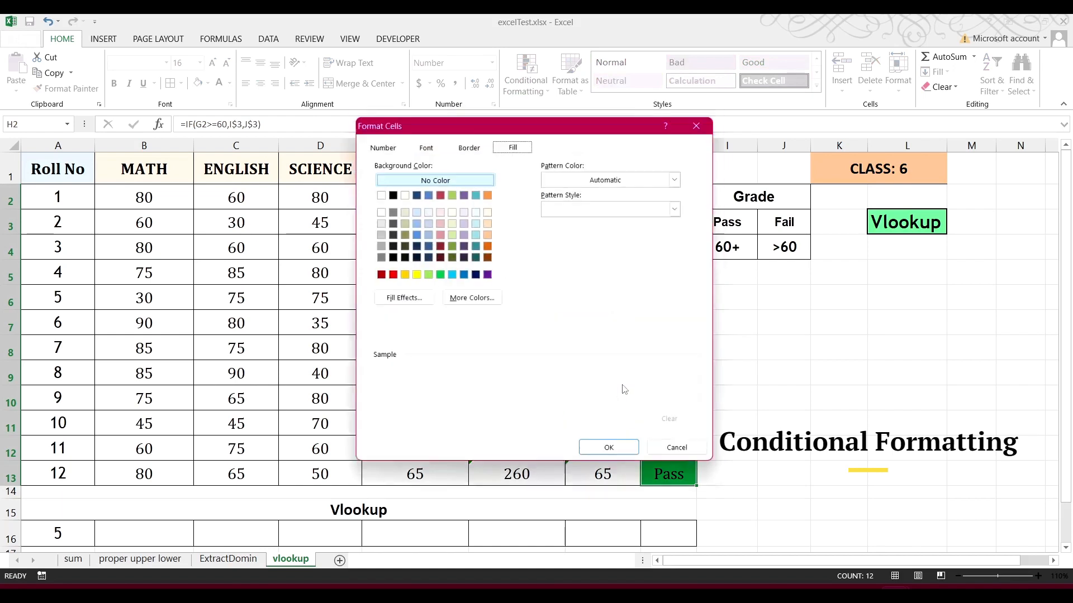
{"action": "left_click", "coordinate": [389, 275]}
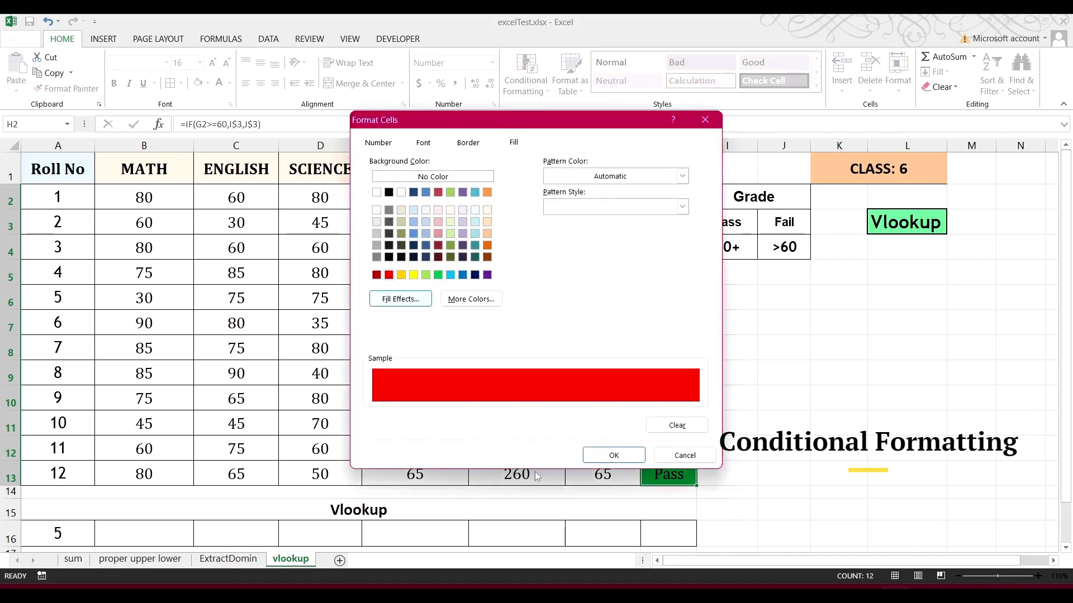
{"action": "left_click", "coordinate": [614, 455]}
{"action": "left_click", "coordinate": [602, 345]}
{"action": "left_click", "coordinate": [721, 344]}
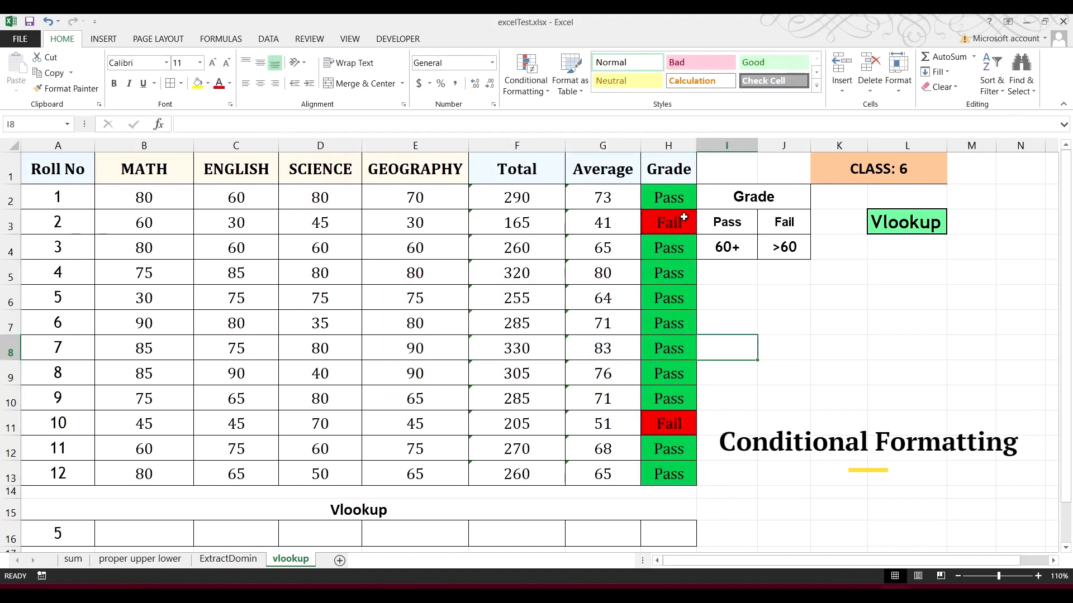
{"action": "left_click", "coordinate": [664, 198]}
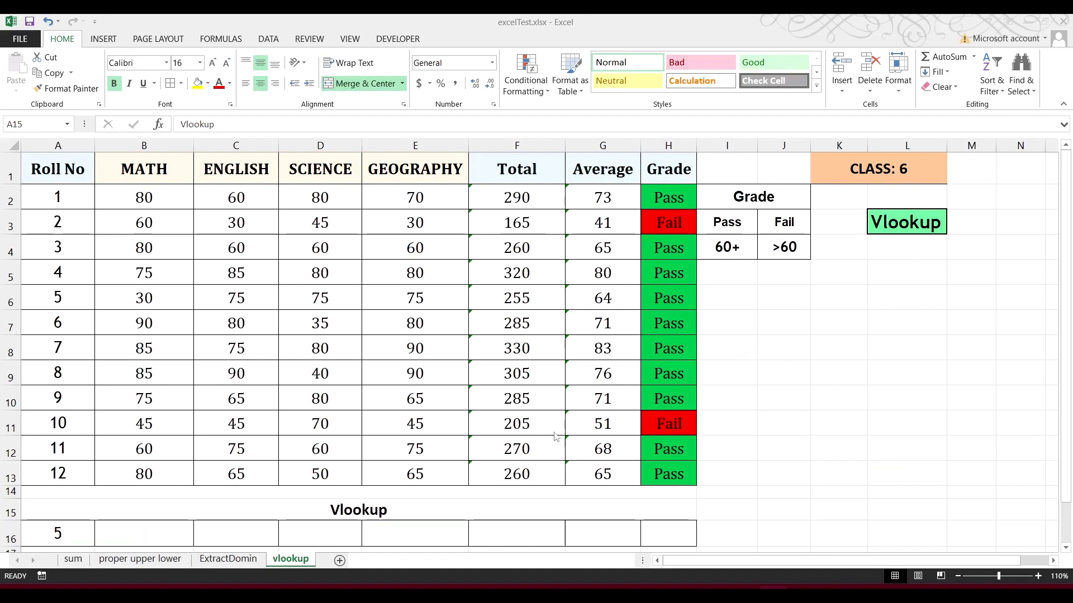
{"action": "left_click", "coordinate": [883, 229]}
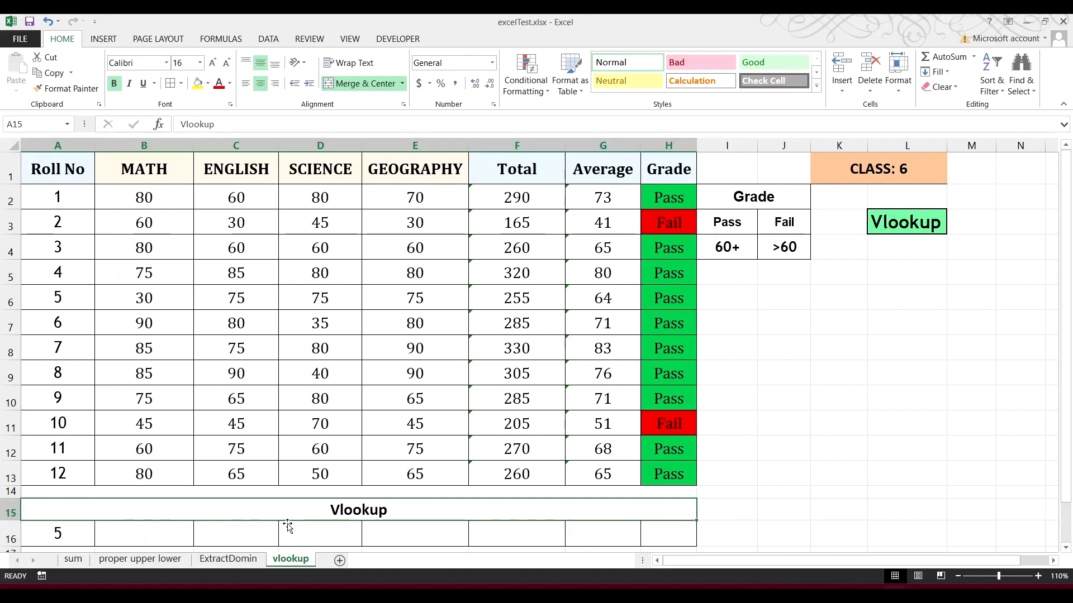
{"action": "left_click", "coordinate": [161, 533]}
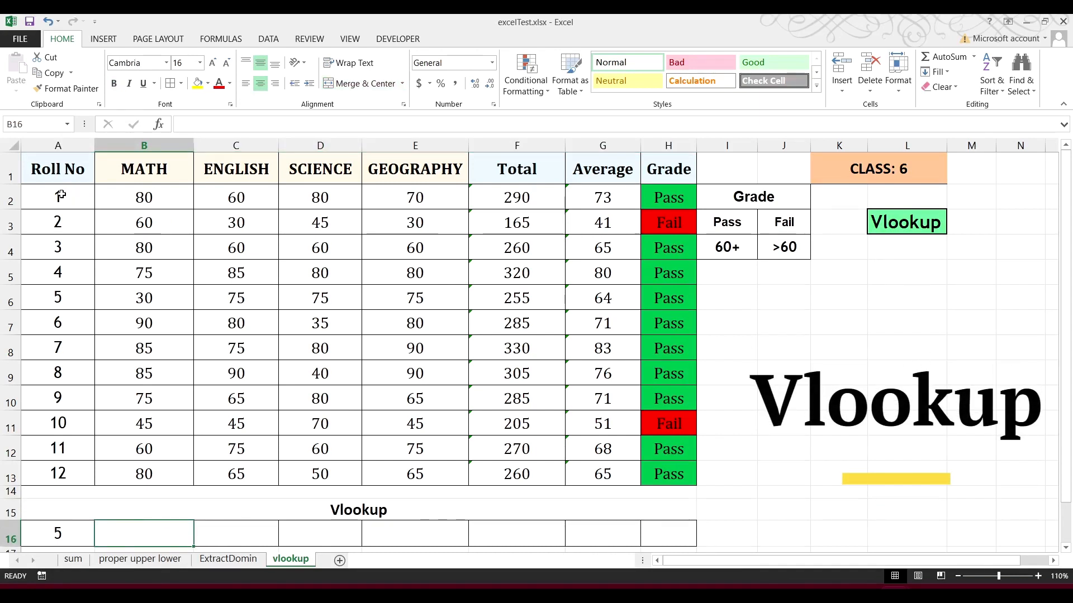
Name the marks range A2:H13 "table" and check the name by selecting the range through it.
{"action": "left_click_drag", "start_coordinate": [61, 195], "coordinate": [693, 484]}
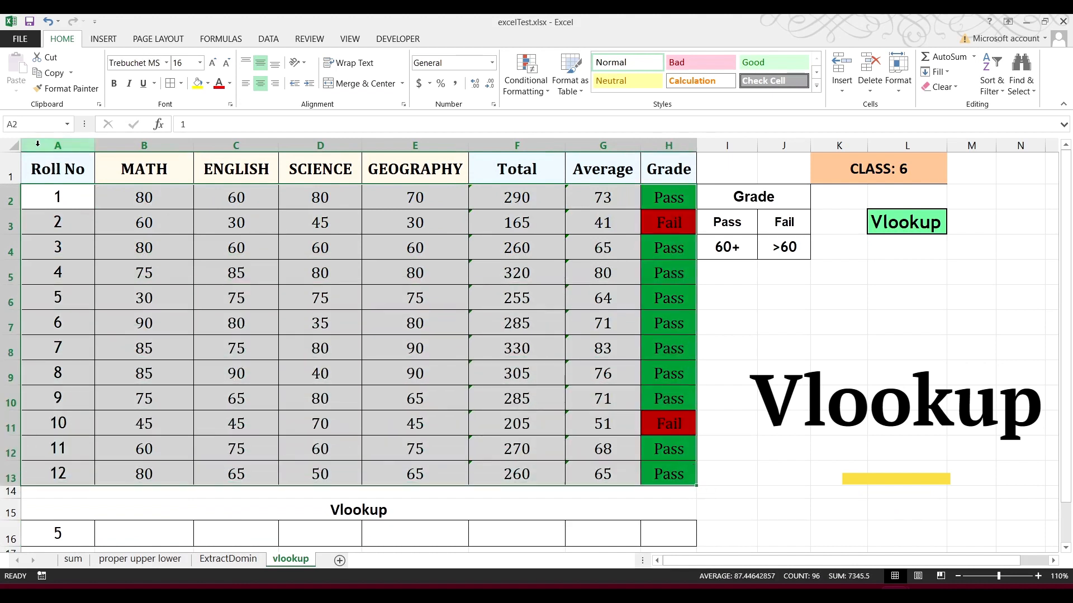
{"action": "left_click", "coordinate": [36, 122]}
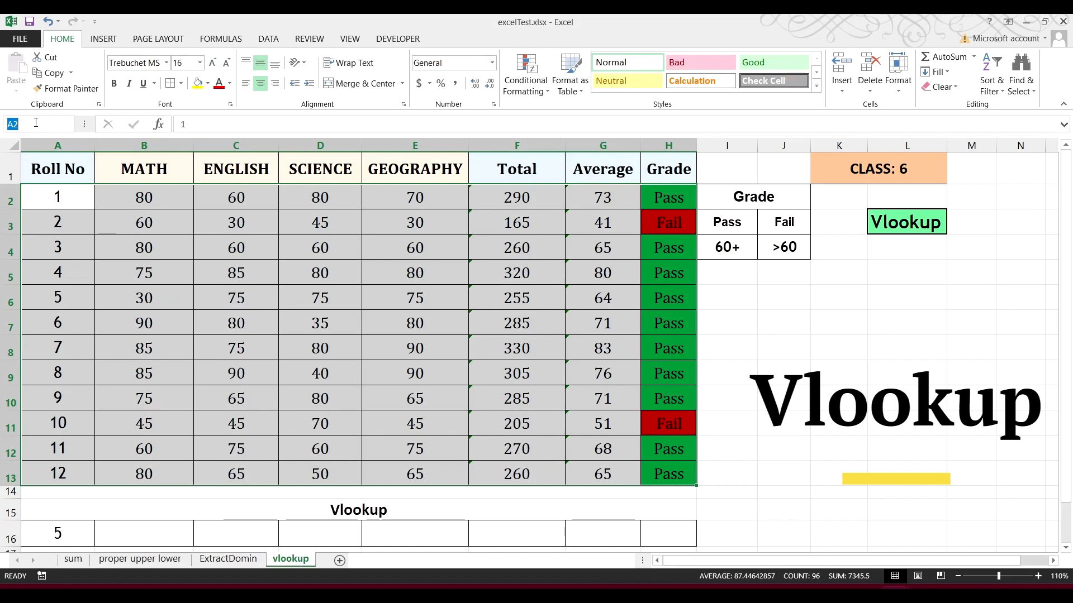
{"action": "type", "text": "table"}
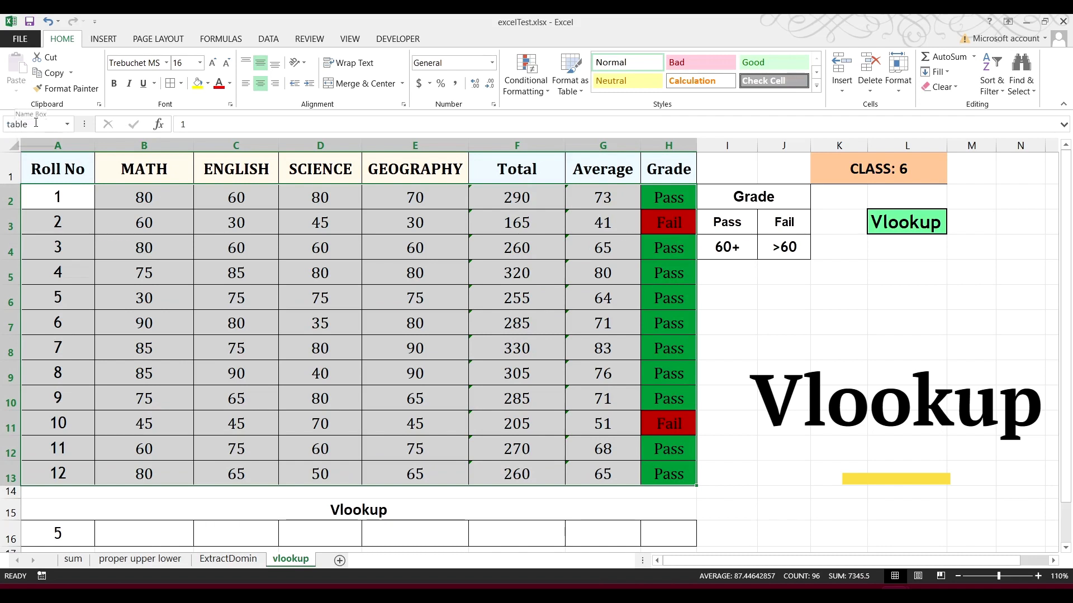
{"action": "left_click", "coordinate": [77, 262]}
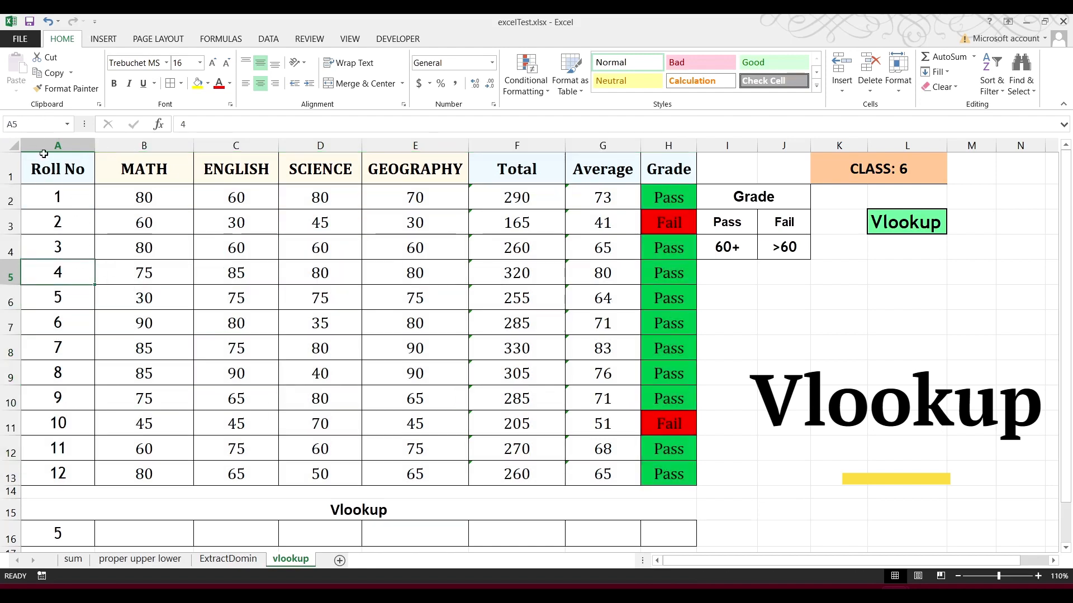
{"action": "left_click", "coordinate": [67, 124]}
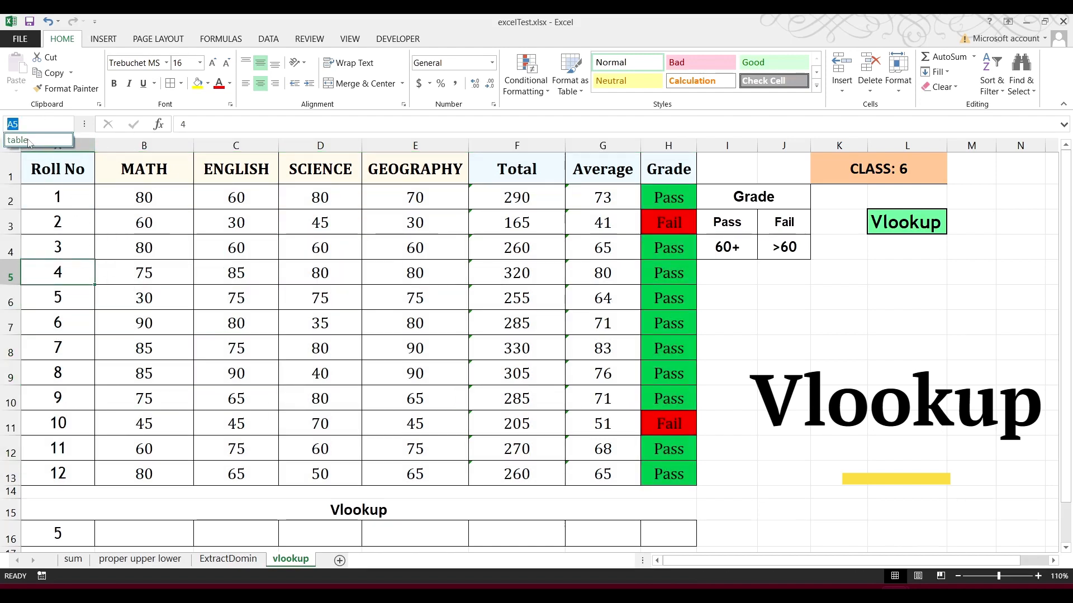
{"action": "left_click", "coordinate": [28, 141]}
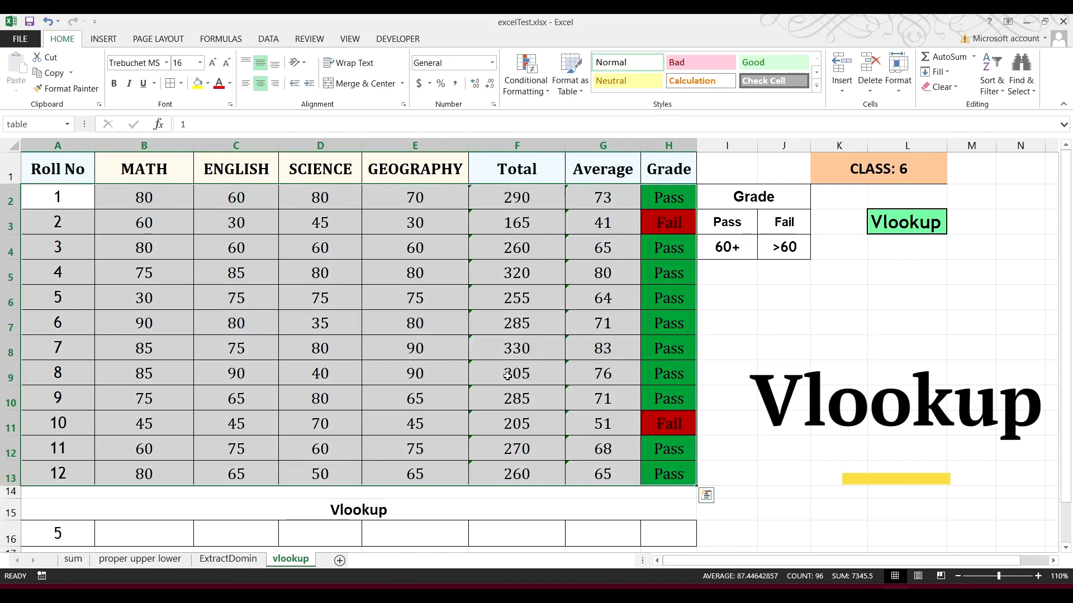
{"action": "left_click", "coordinate": [454, 351]}
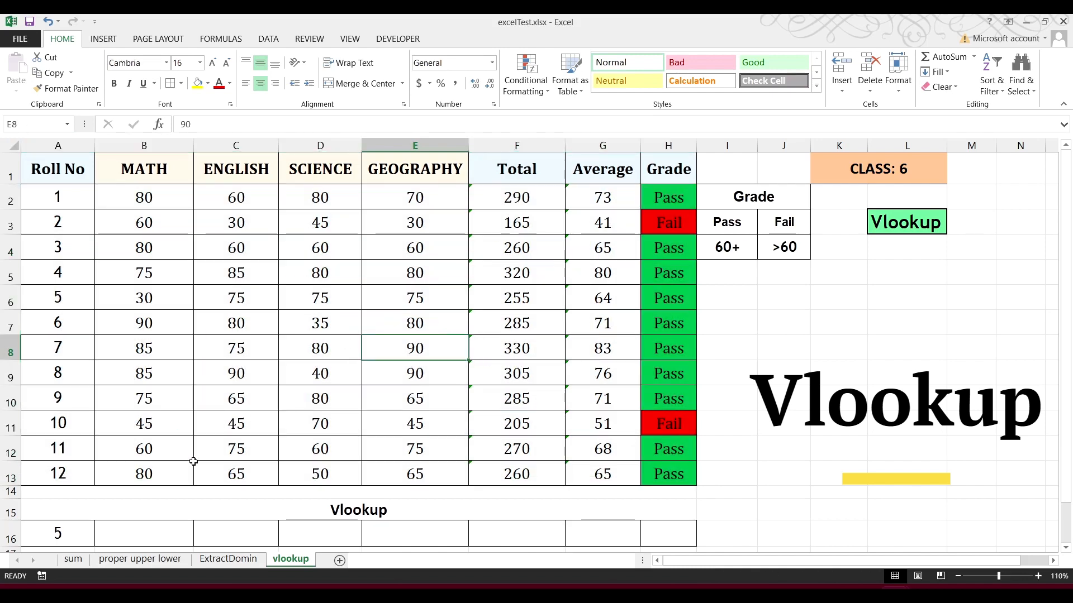
Enter =VLOOKUP(A16,table,2,FALSE) in B16 to look up the Math mark for the roll number in A16 with an exact match.
{"action": "left_click", "coordinate": [67, 530]}
{"action": "scroll", "coordinate": [190, 464], "scroll_direction": "down", "scroll_amount": 1}
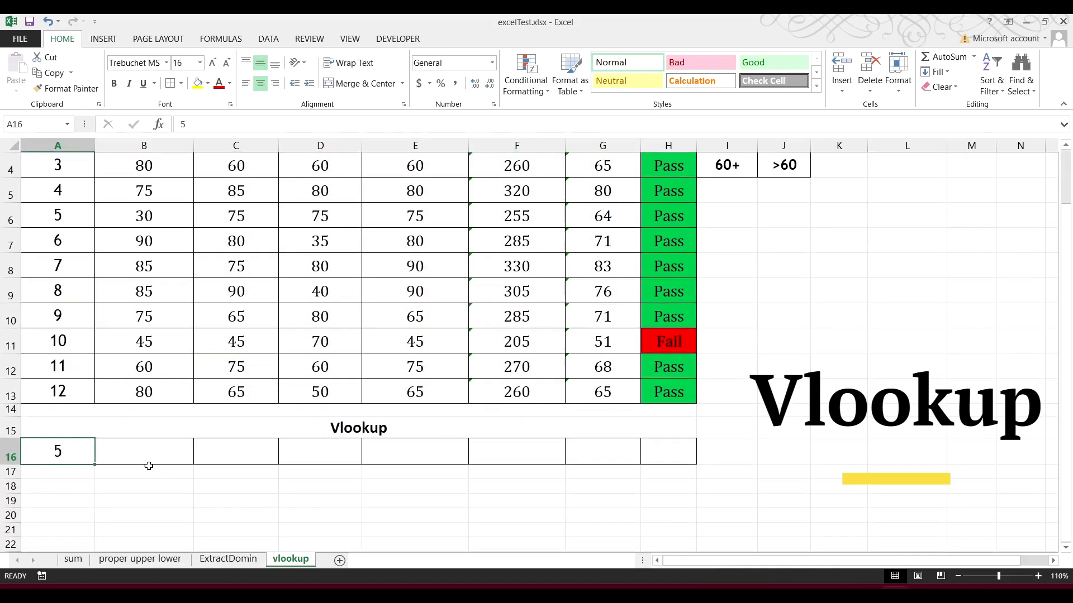
{"action": "left_click", "coordinate": [148, 449]}
{"action": "type", "text": "="}
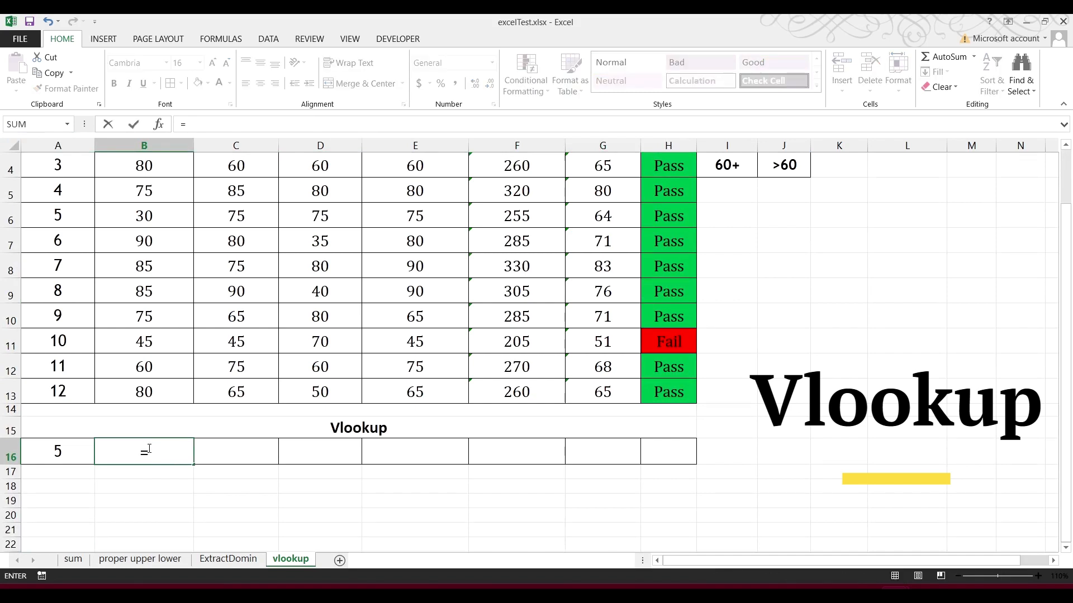
{"action": "type", "text": "vl"}
{"action": "key", "text": "Tab"}
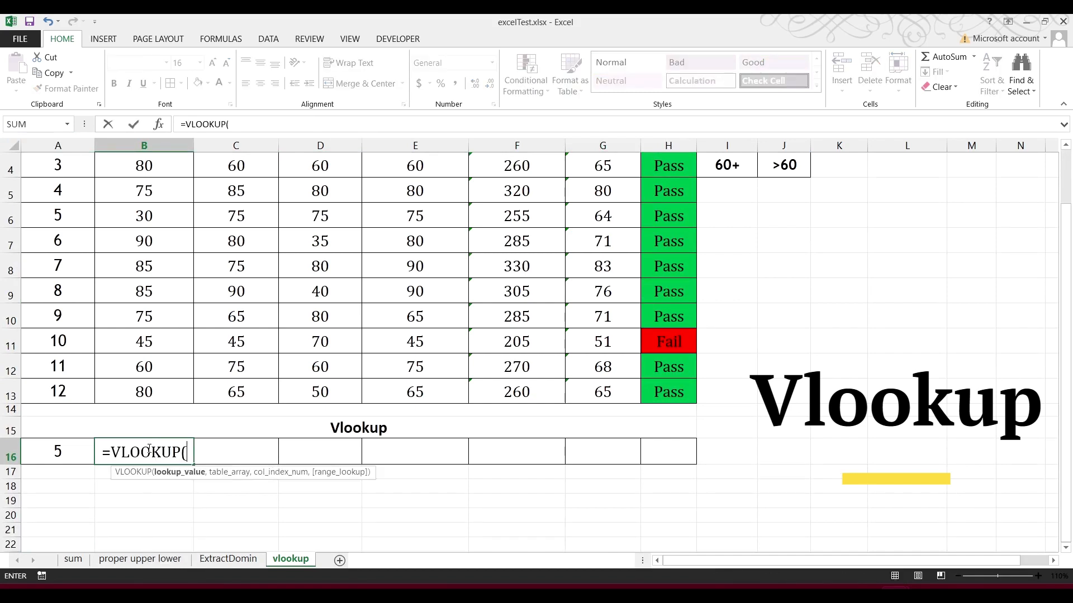
{"action": "left_click", "coordinate": [61, 454]}
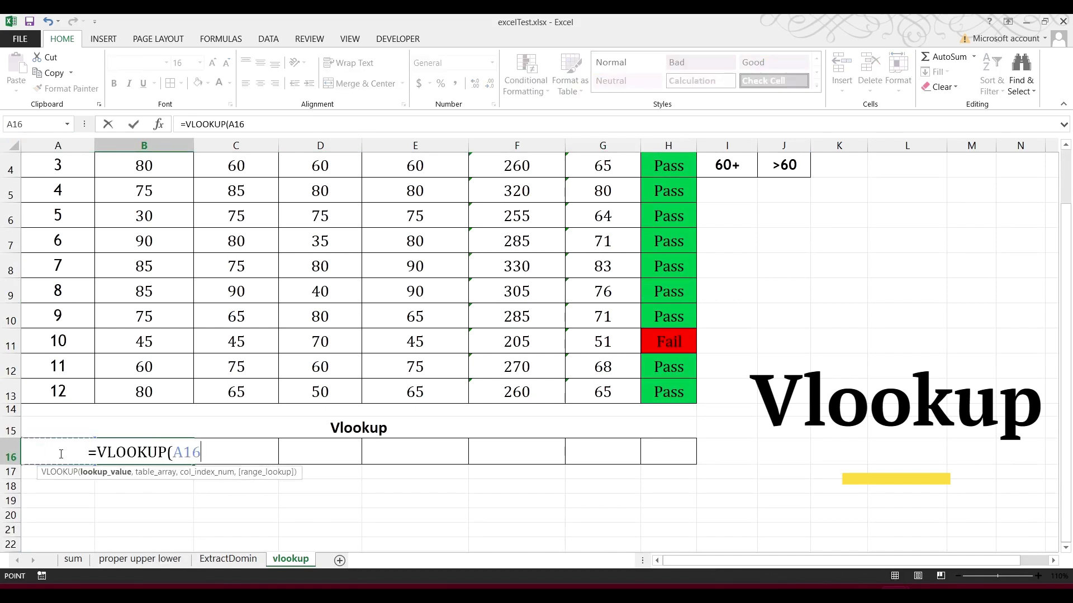
{"action": "type", "text": ","}
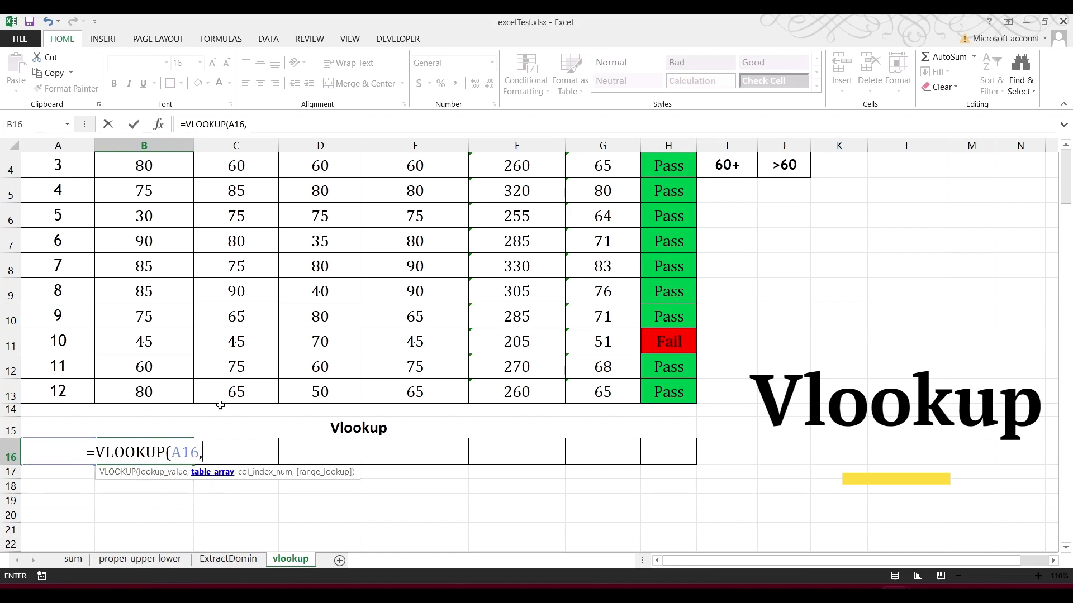
{"action": "type", "text": "ta"}
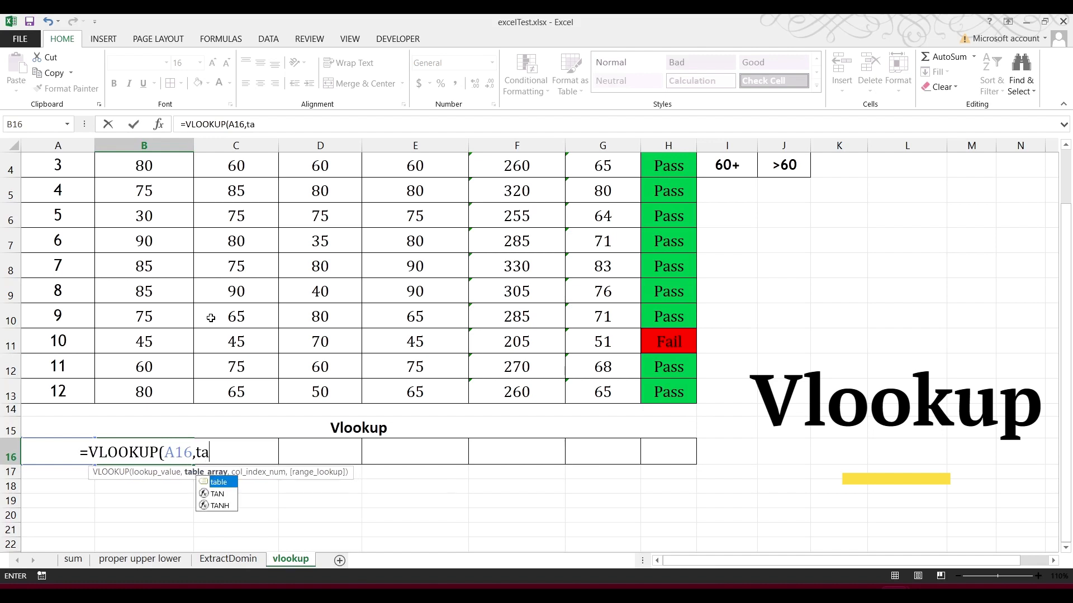
{"action": "key", "text": "Tab"}
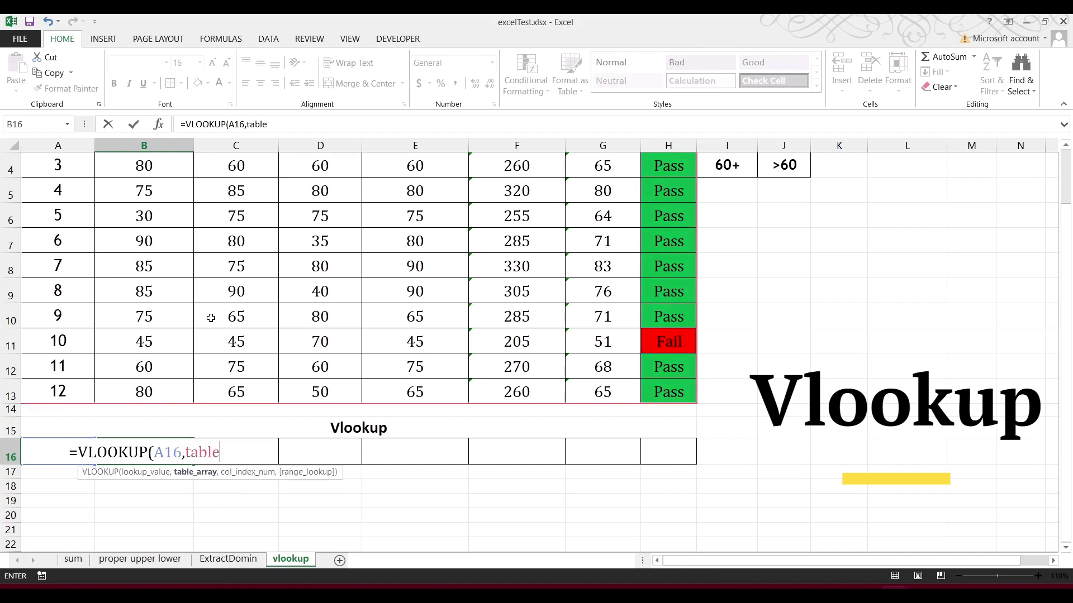
{"action": "type", "text": ","}
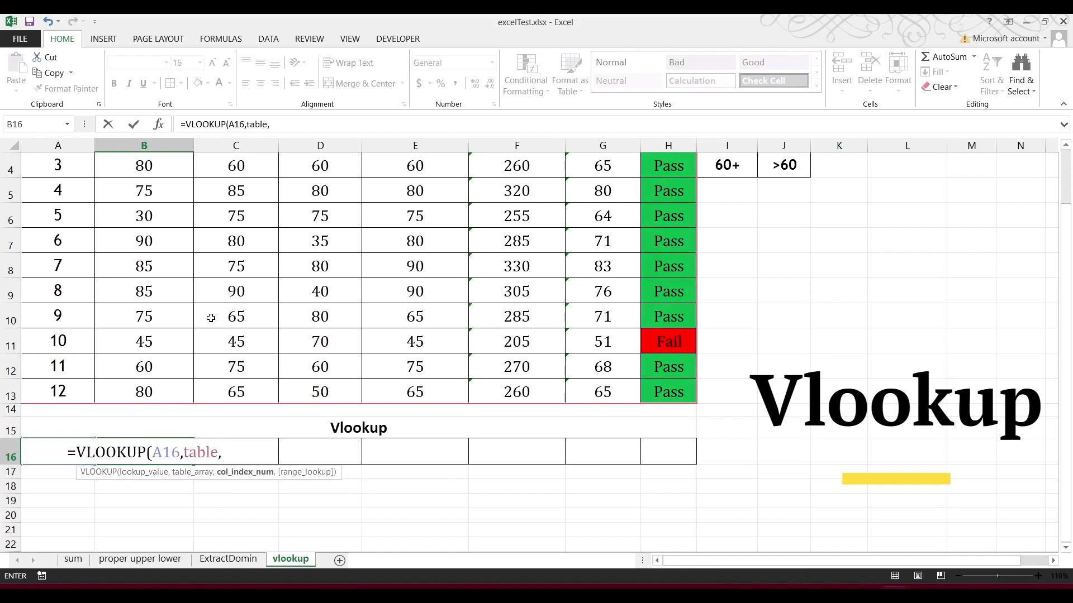
{"action": "scroll", "coordinate": [183, 298], "scroll_direction": "up", "scroll_amount": 1}
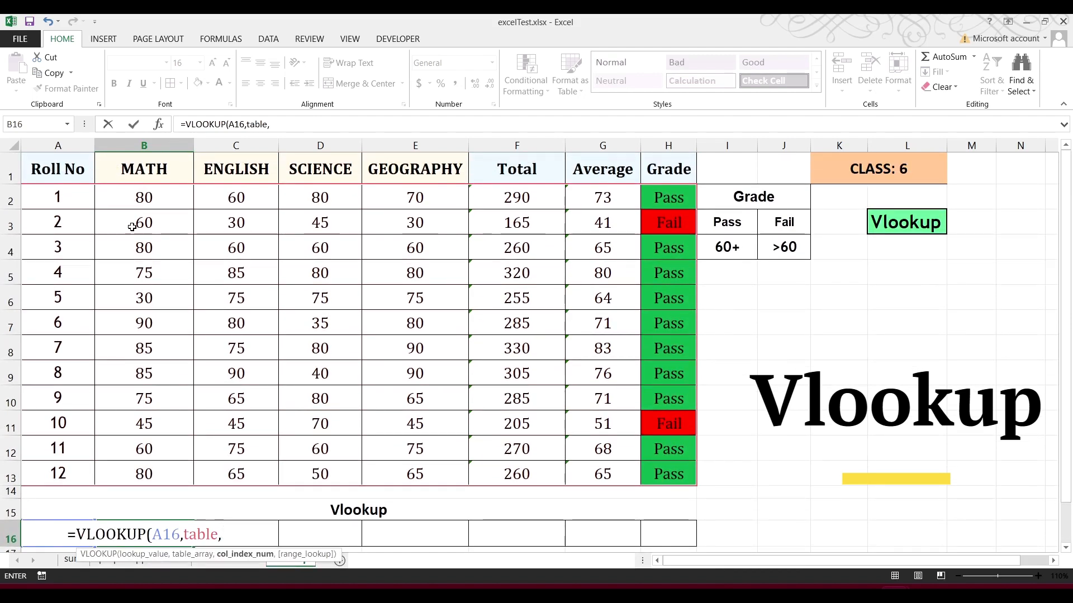
{"action": "type", "text": "2,"}
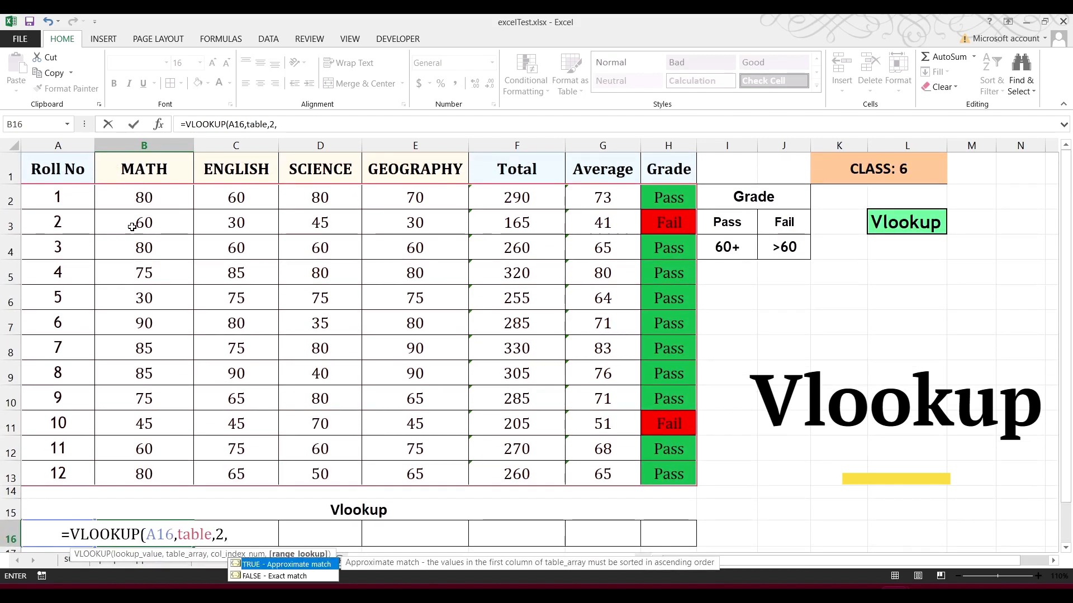
{"action": "key", "text": "Down"}
{"action": "key", "text": "Tab"}
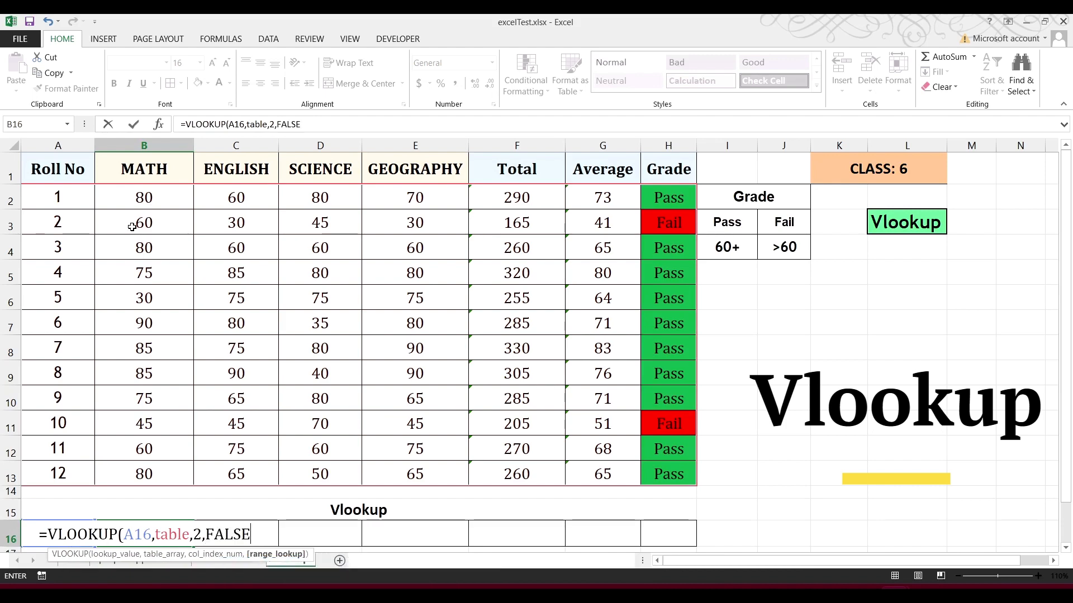
{"action": "key", "text": "Return"}
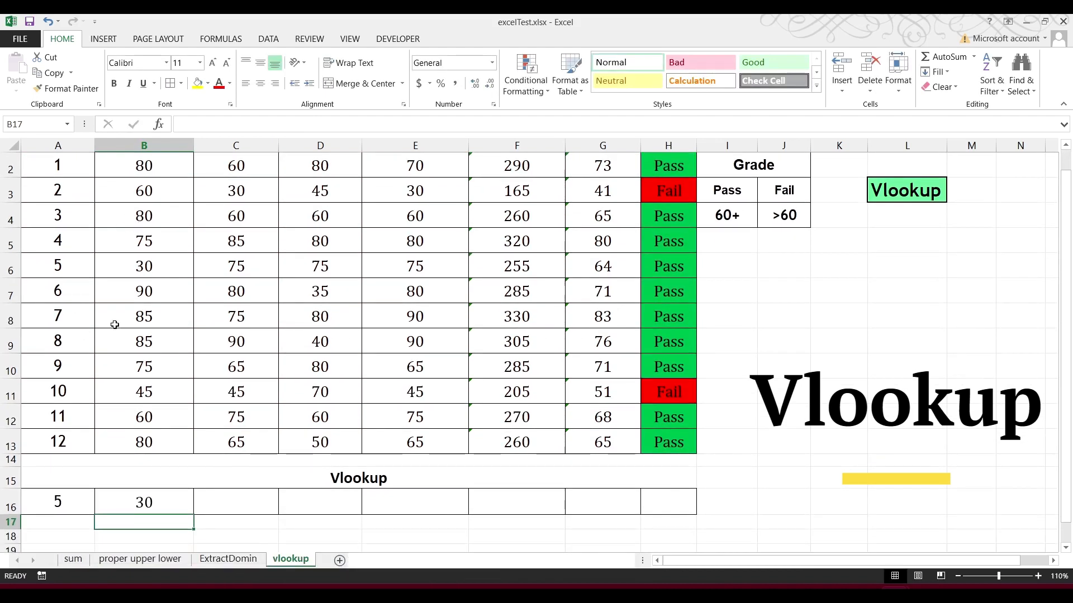
Fill the VLOOKUP formula from B16 across the lookup row to H16.
{"action": "left_click", "coordinate": [158, 504]}
{"action": "scroll", "coordinate": [161, 495], "scroll_direction": "up", "scroll_amount": 1}
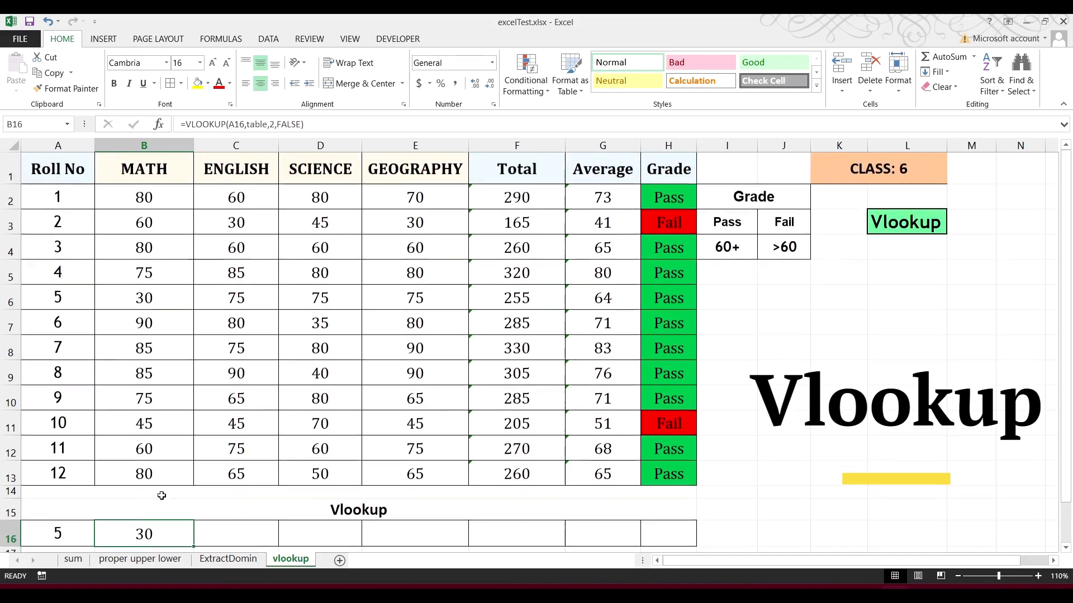
{"action": "scroll", "coordinate": [184, 503], "scroll_direction": "down", "scroll_amount": 1}
{"action": "left_click_drag", "start_coordinate": [193, 465], "coordinate": [707, 479]}
{"action": "scroll", "coordinate": [369, 403], "scroll_direction": "up", "scroll_amount": 1}
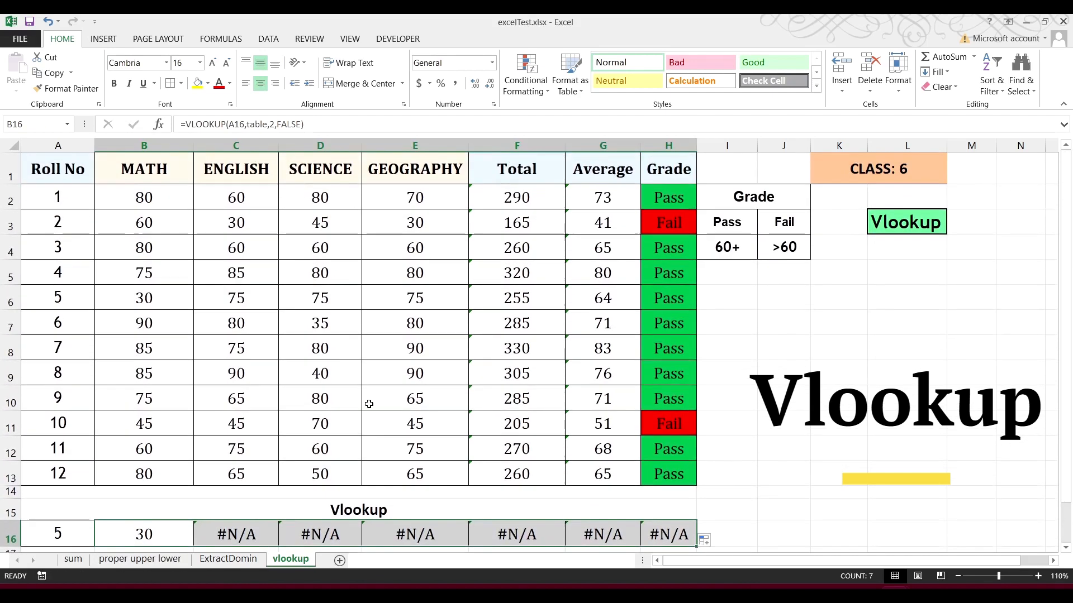
Examine the lookup references in the C16 and B16 formulas, comparing them with the roll number in A16.
{"action": "left_click", "coordinate": [241, 532]}
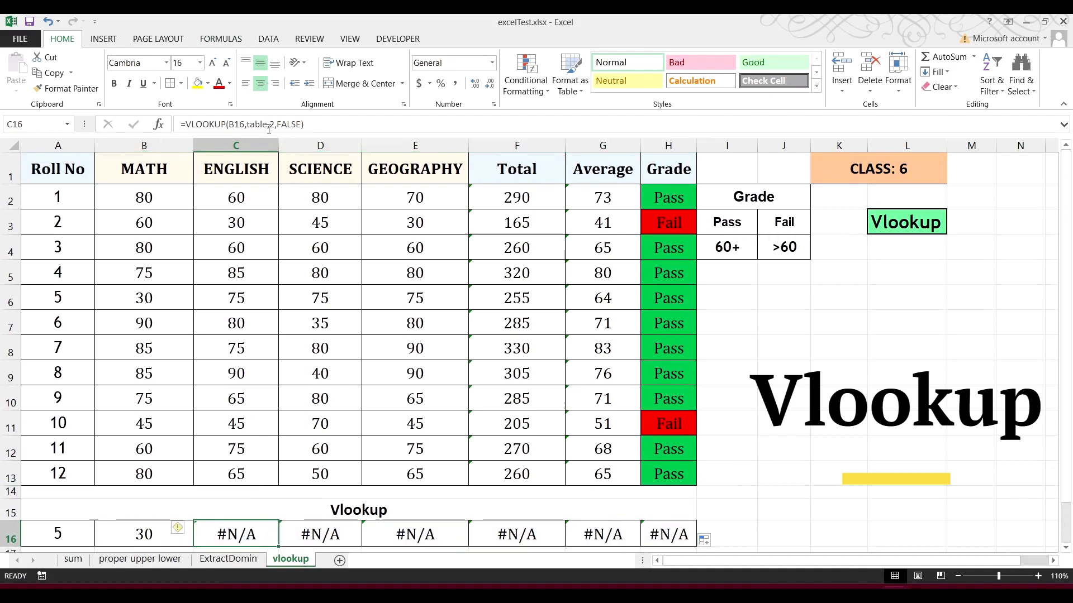
{"action": "double_click", "coordinate": [231, 532]}
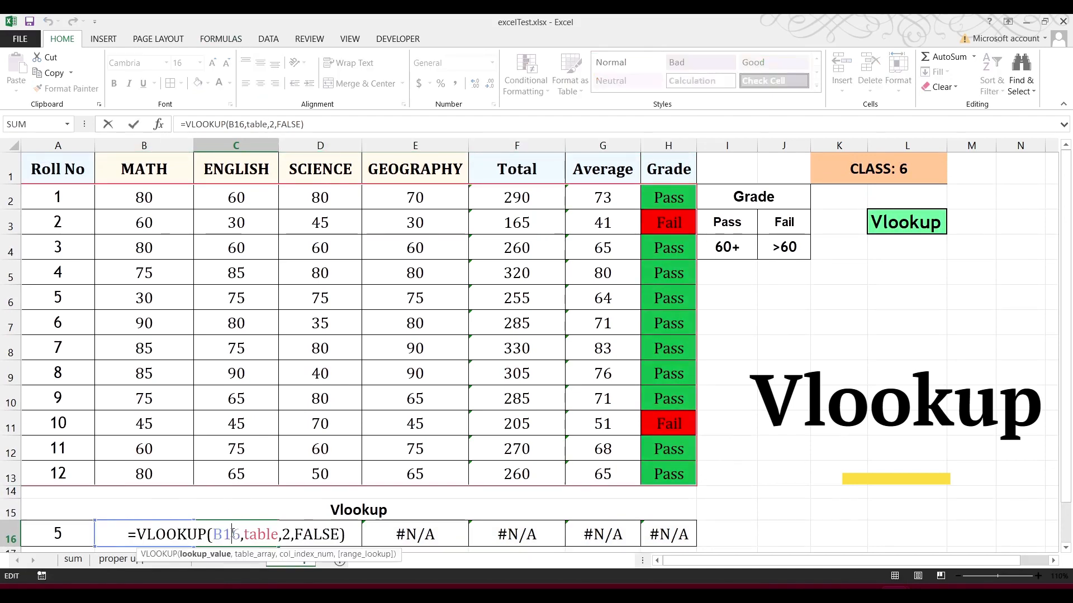
{"action": "key", "text": "Return"}
{"action": "left_click", "coordinate": [66, 499]}
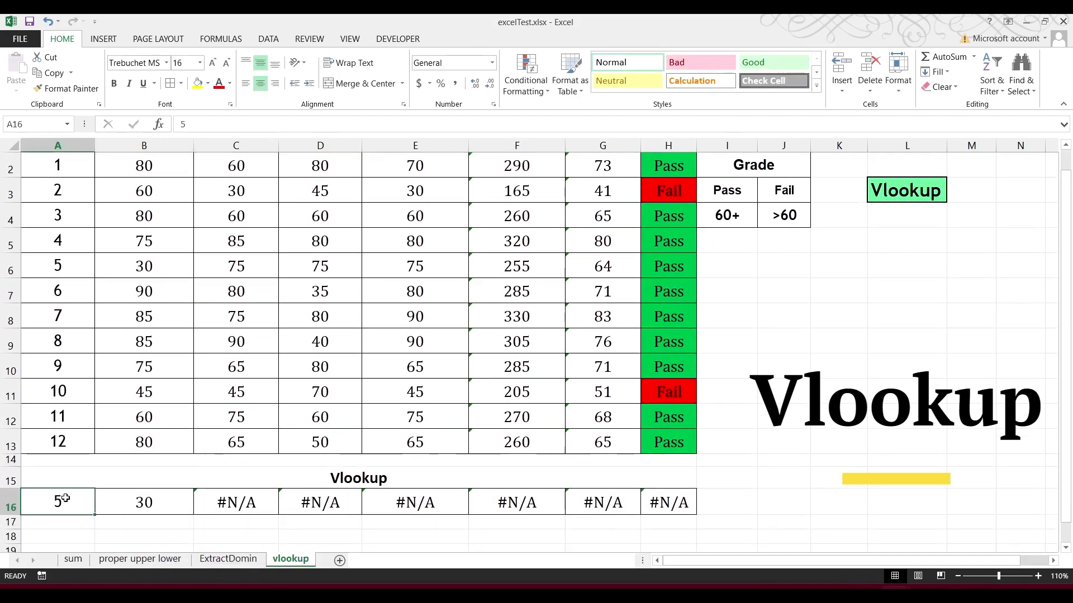
{"action": "left_click", "coordinate": [152, 506]}
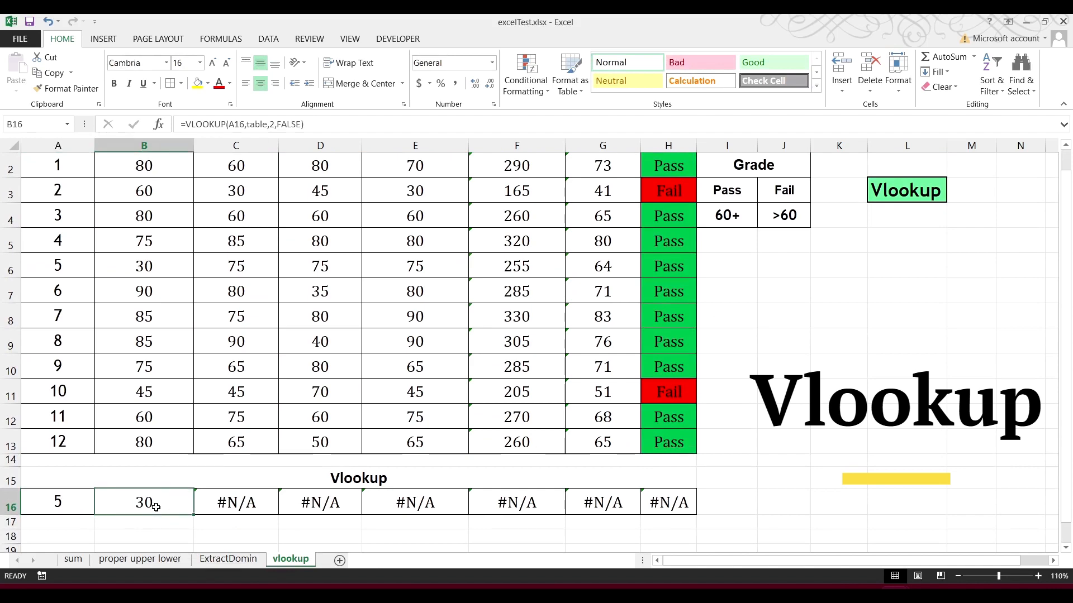
{"action": "double_click", "coordinate": [156, 507]}
{"action": "key", "text": "Return"}
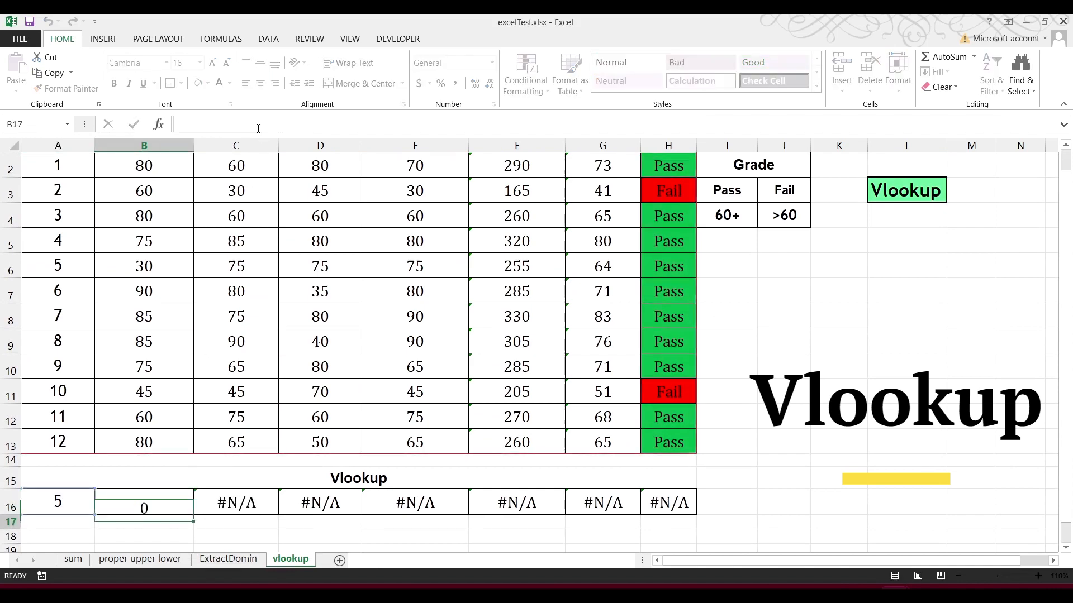
Select the named range "table" to see which cells it covers.
{"action": "scroll", "coordinate": [89, 132], "scroll_direction": "up", "scroll_amount": 1}
{"action": "left_click", "coordinate": [70, 126]}
{"action": "type", "text": "table"}
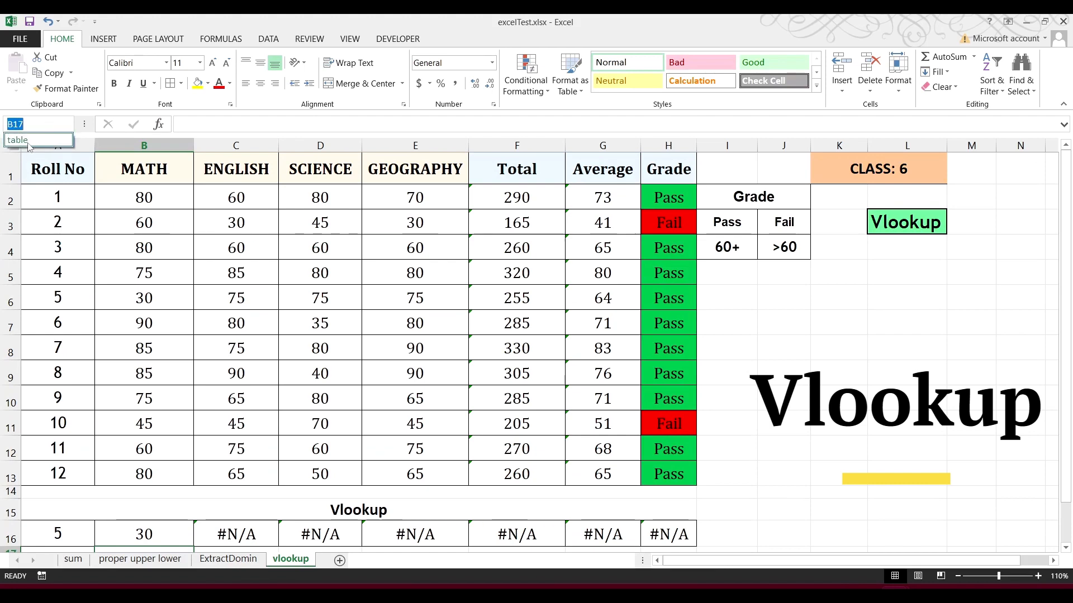
{"action": "key", "text": "Return"}
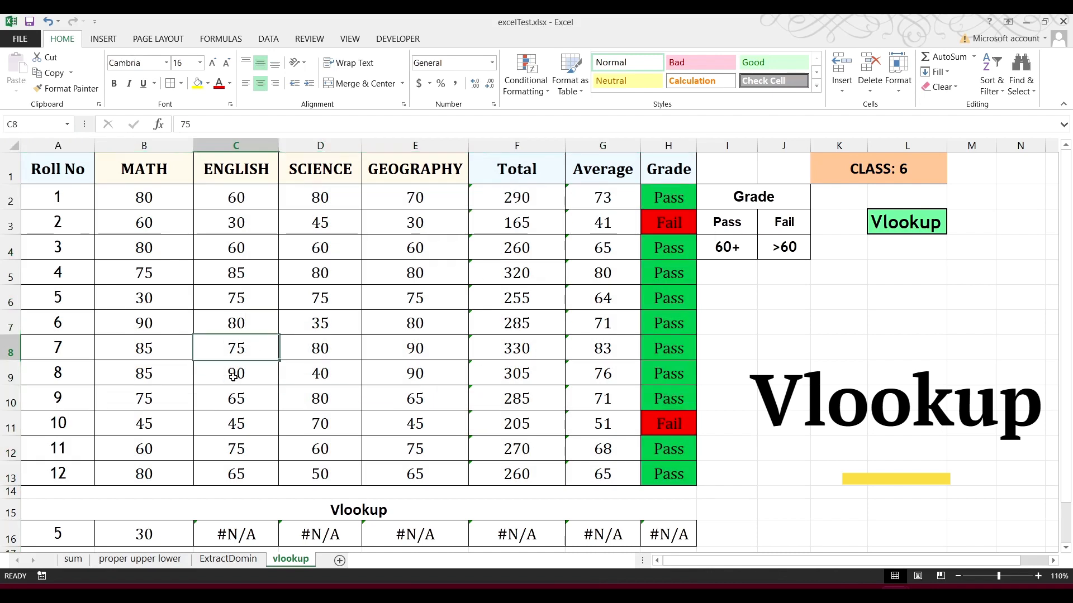
{"action": "left_click", "coordinate": [260, 347]}
Try a new VLOOKUP formula in B16 with A6 as the lookup value and the marks range A2:H13 as the table array.
{"action": "left_click", "coordinate": [151, 534]}
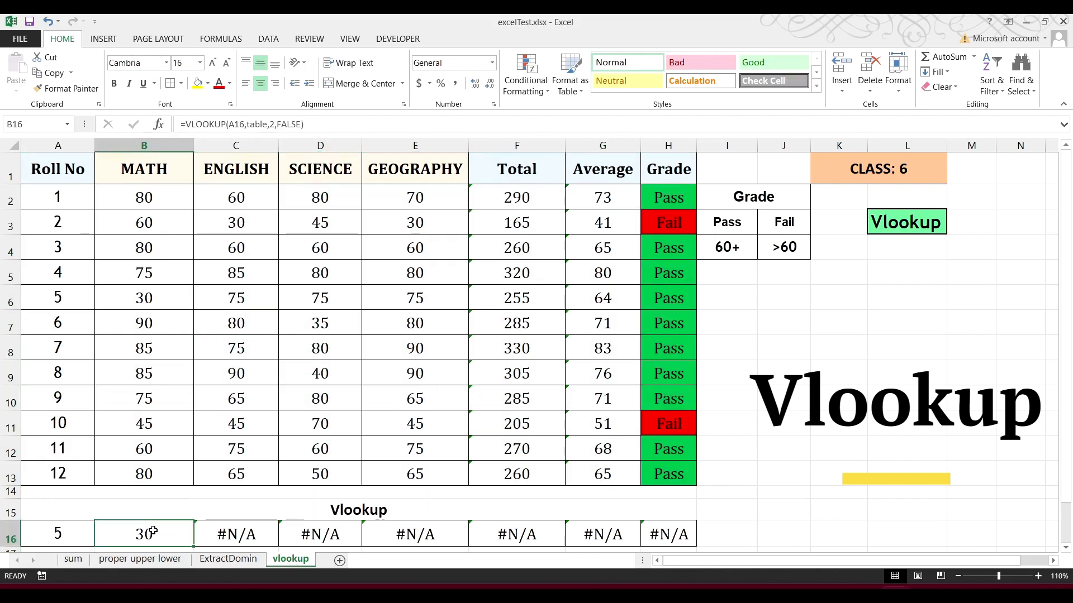
{"action": "type", "text": "=vl"}
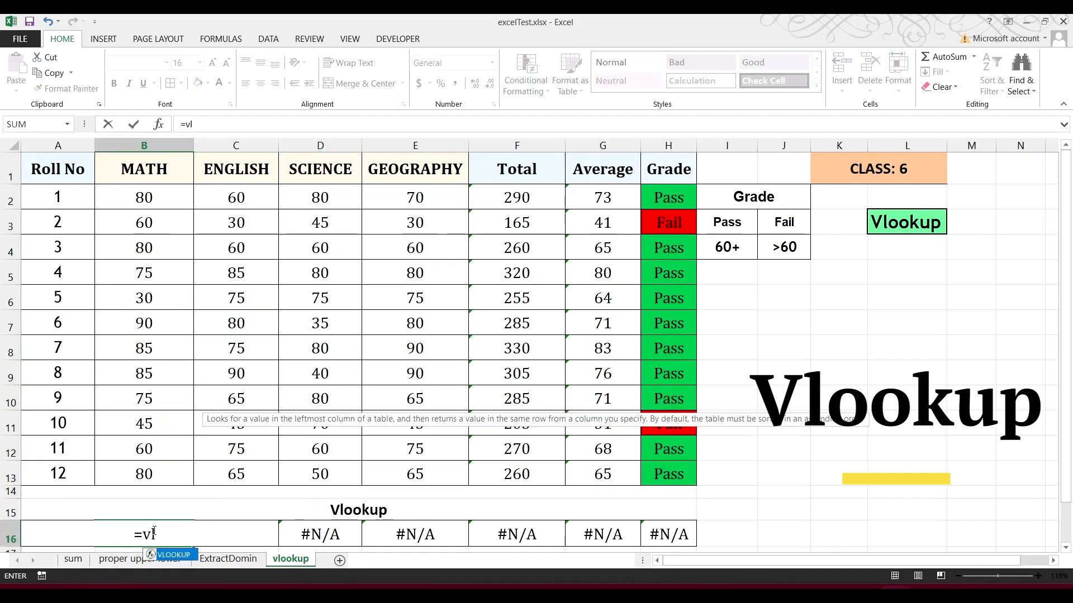
{"action": "key", "text": "Tab"}
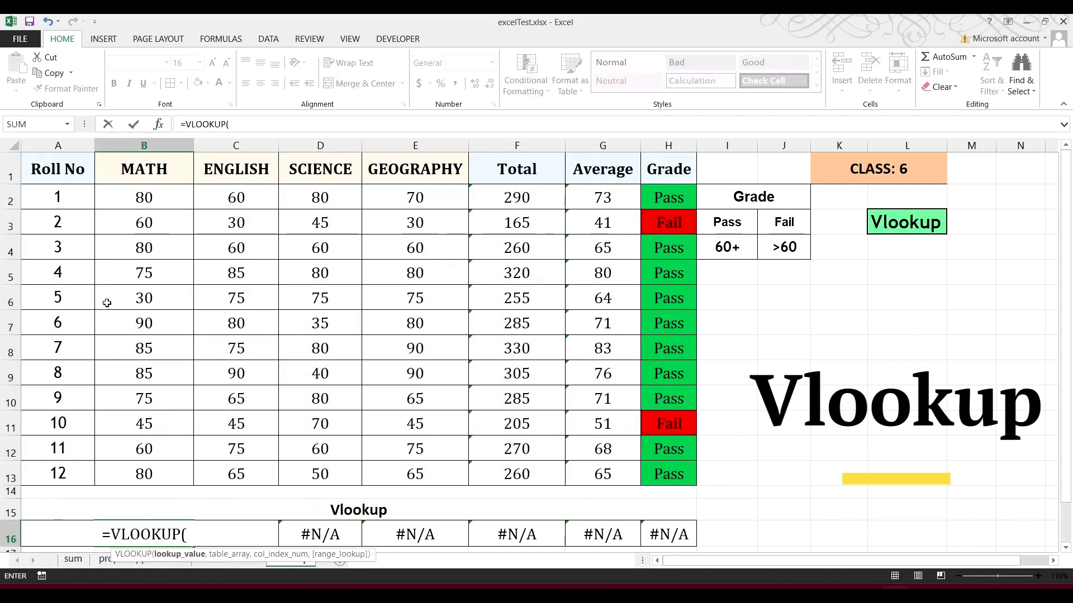
{"action": "left_click", "coordinate": [70, 306]}
{"action": "type", "text": ","}
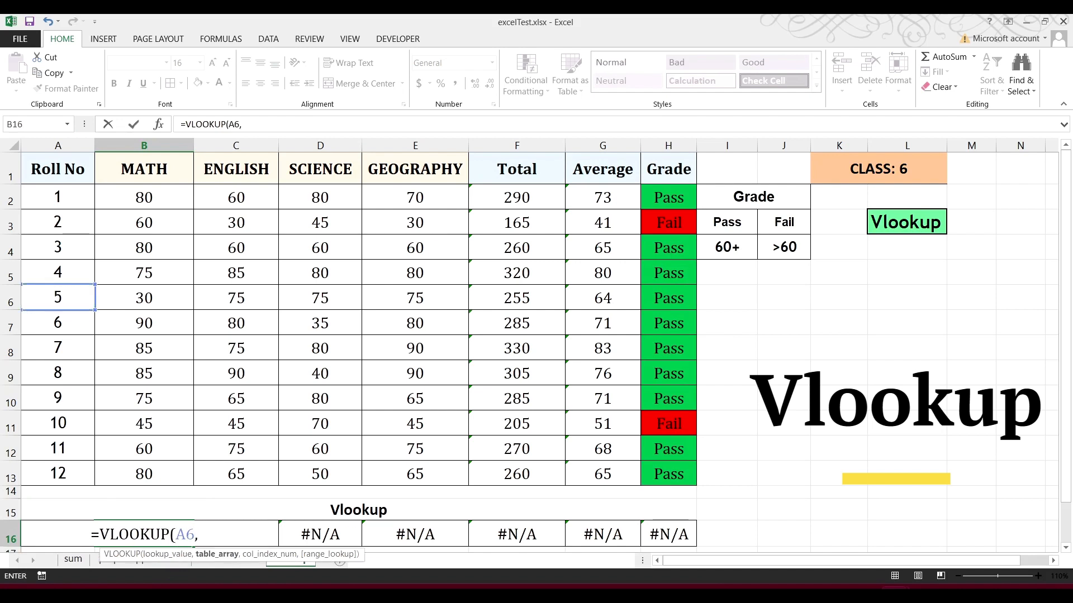
{"action": "left_click_drag", "start_coordinate": [67, 196], "coordinate": [653, 467]}
{"action": "key", "text": "Return"}
{"action": "key", "text": "Return"}
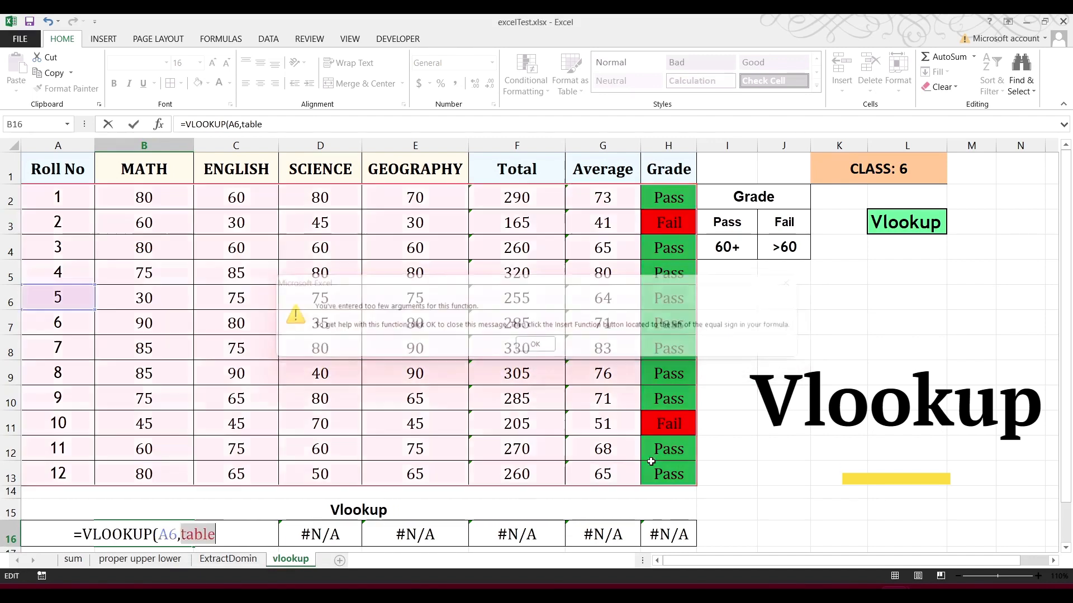
Erase the incomplete formula from B16, accept the empty cell and undo that change.
{"action": "key", "text": "BackSpace"}
{"action": "key", "text": "BackSpace"}
{"action": "key", "text": "BackSpace"}
{"action": "key", "text": "BackSpace"}
{"action": "key", "text": "BackSpace"}
{"action": "key", "text": "BackSpace"}
{"action": "key", "text": "BackSpace"}
{"action": "key", "text": "BackSpace"}
{"action": "key", "text": "BackSpace"}
{"action": "key", "text": "BackSpace"}
{"action": "key", "text": "BackSpace"}
{"action": "key", "text": "BackSpace"}
{"action": "key", "text": "BackSpace"}
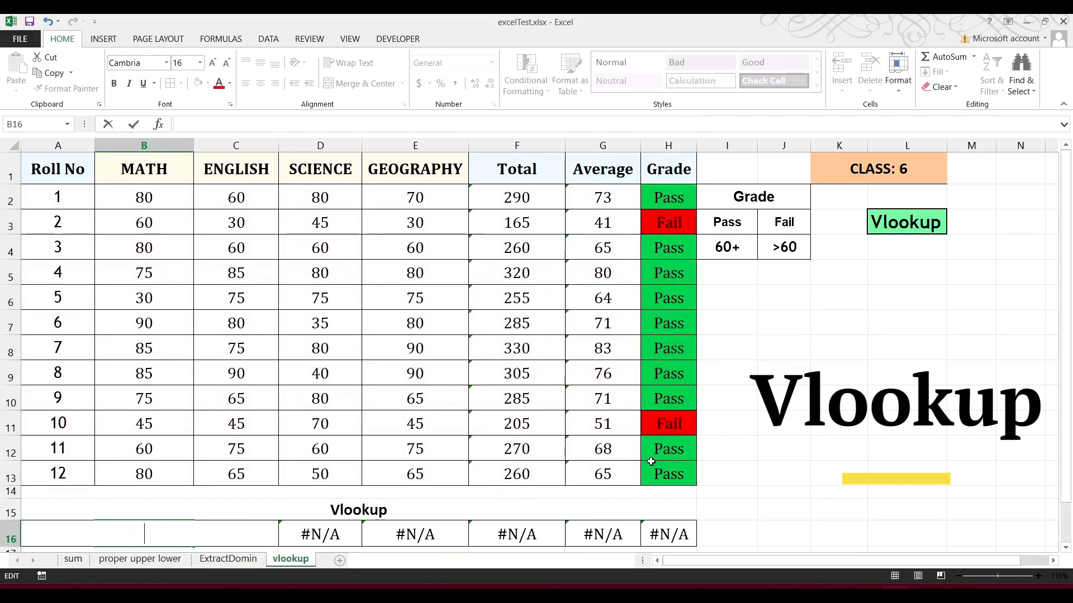
{"action": "key", "text": "Return"}
{"action": "key", "text": "ctrl+z"}
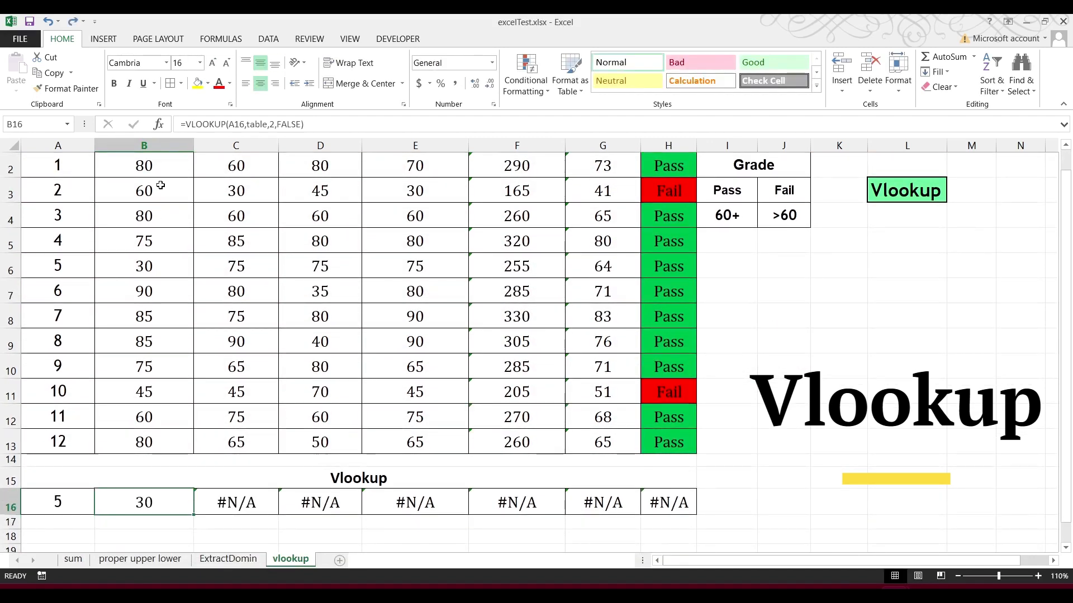
Select the marks range through the name "table" once more to check its extent.
{"action": "left_click", "coordinate": [67, 124]}
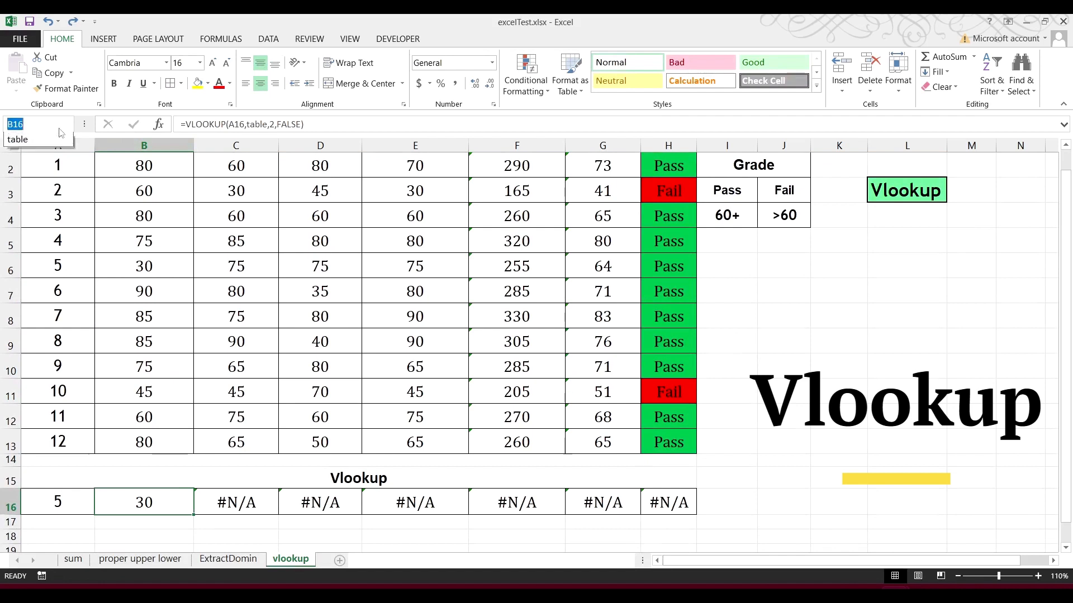
{"action": "left_click", "coordinate": [22, 140]}
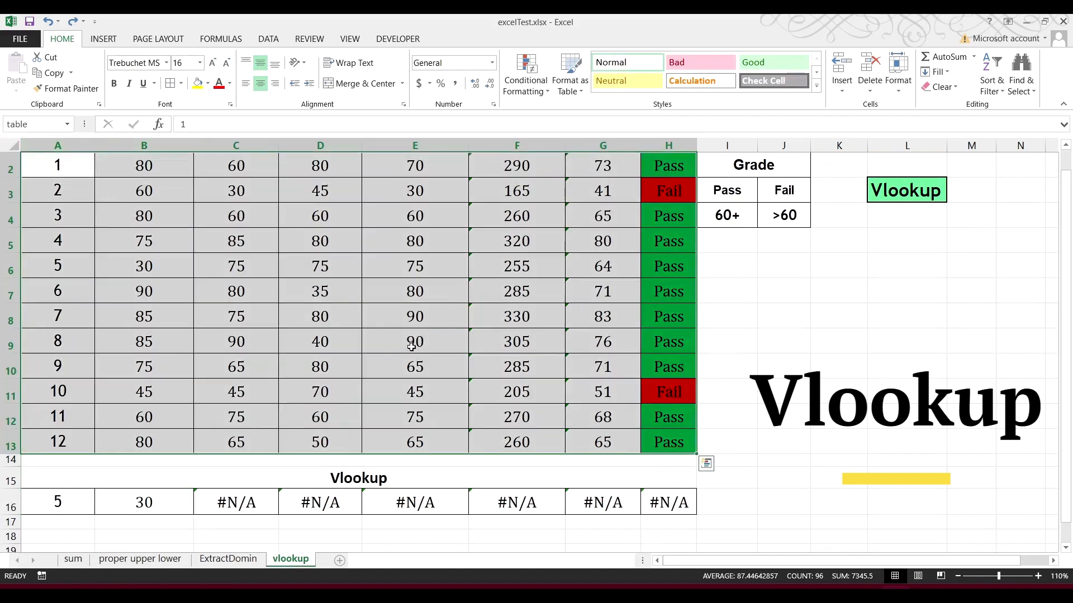
{"action": "left_click", "coordinate": [186, 483]}
Make the lookup value in B16's formula absolute, as =VLOOKUP($A$16,table,2,FALSE), and reselect B16.
{"action": "left_click", "coordinate": [157, 501]}
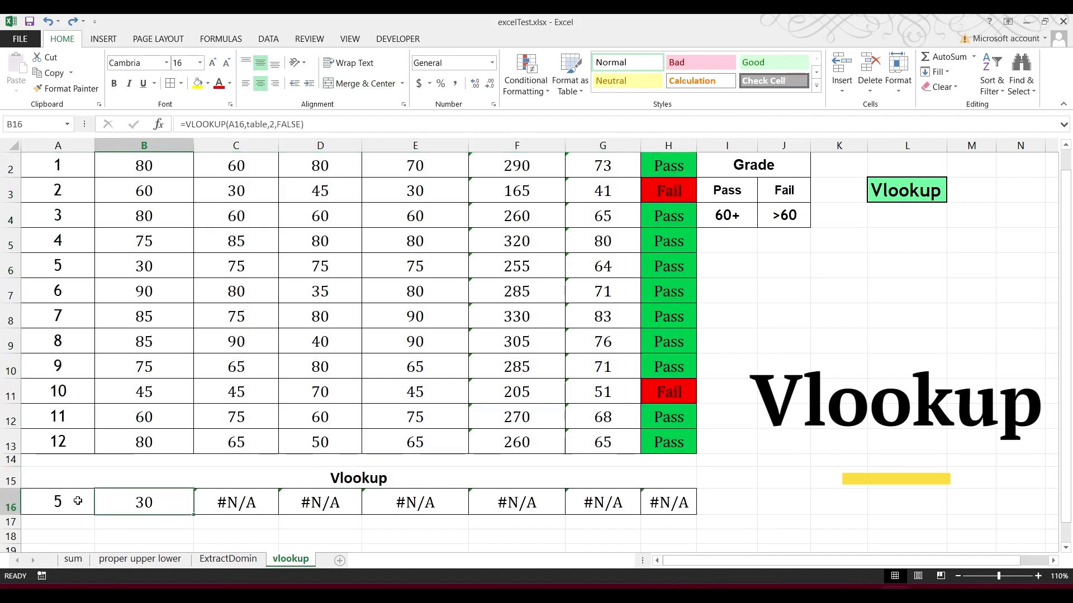
{"action": "left_click", "coordinate": [235, 126]}
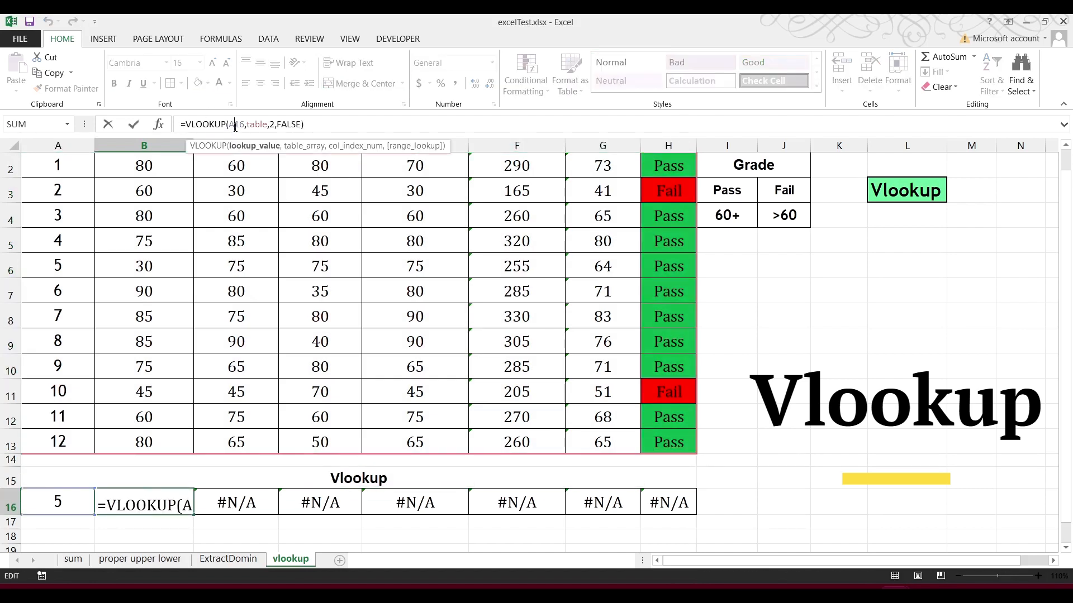
{"action": "type", "text": "$"}
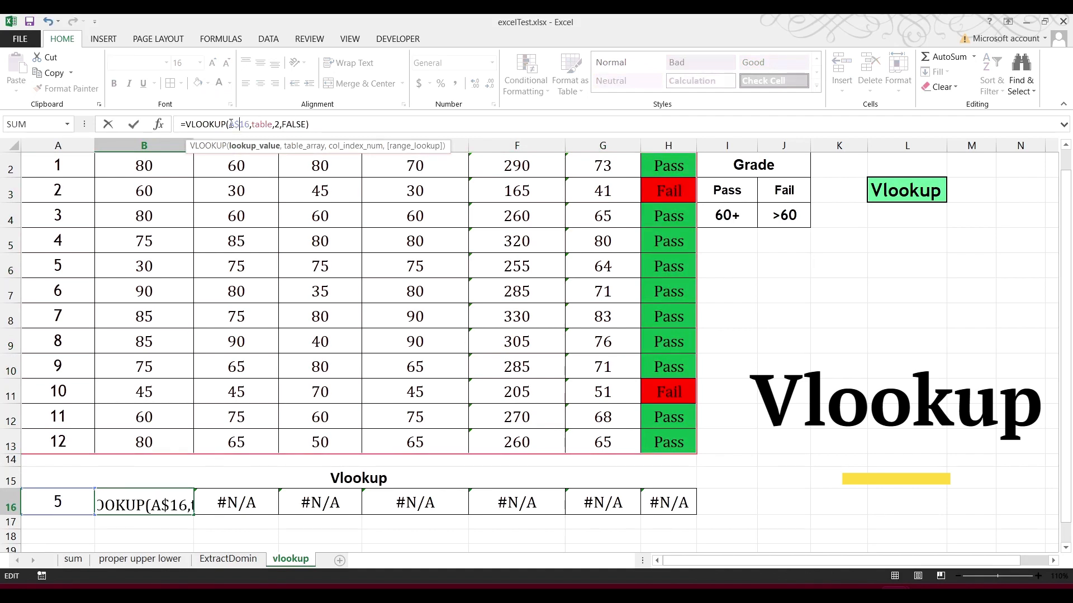
{"action": "type", "text": "$"}
{"action": "key", "text": "Return"}
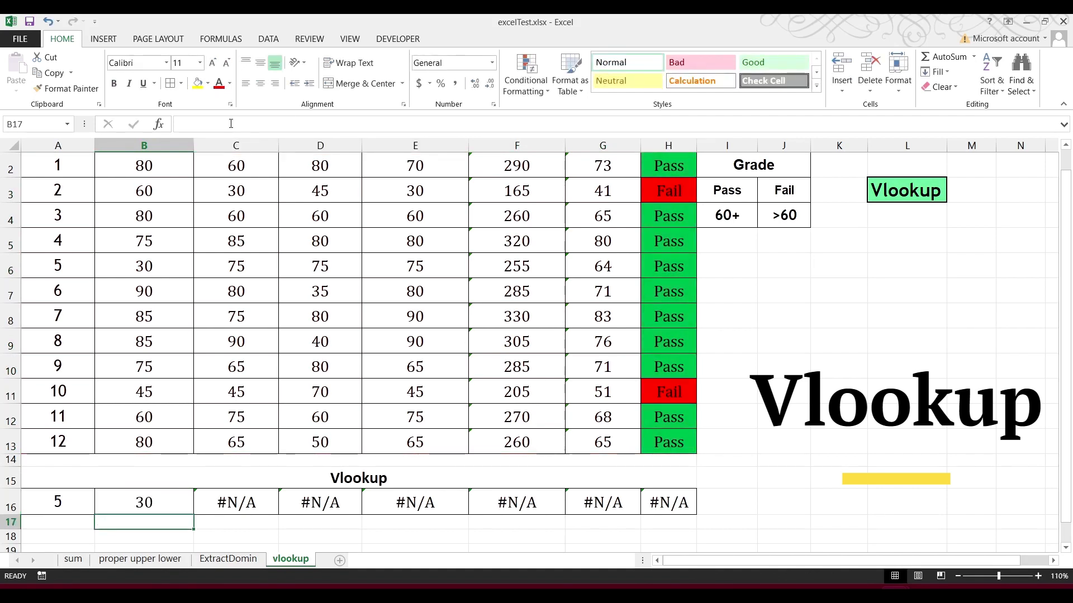
{"action": "left_click", "coordinate": [129, 508]}
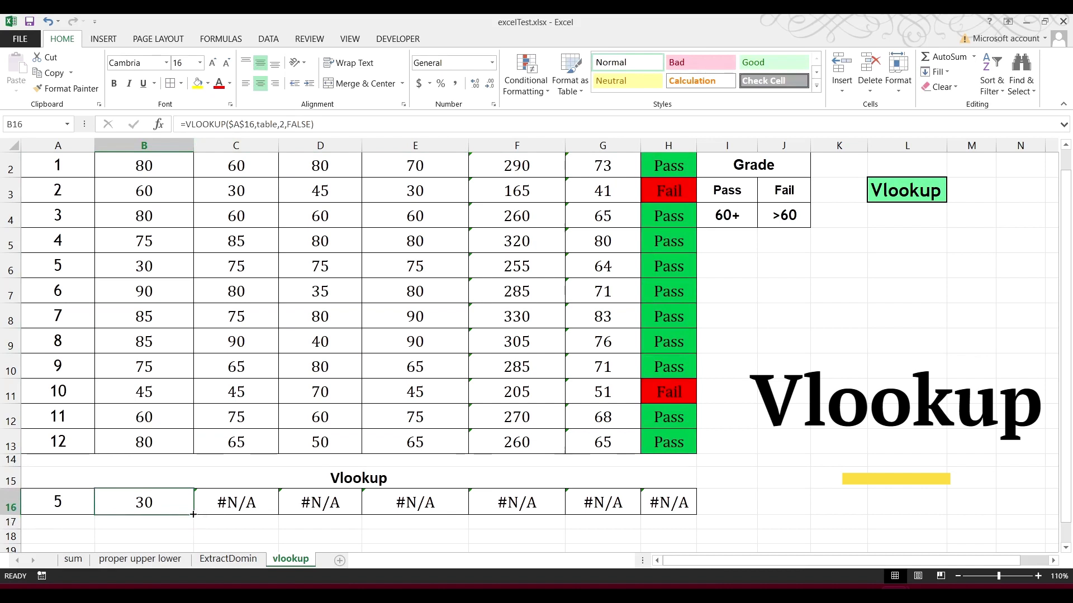
Fill B16's VLOOKUP formula across to H16 and set the column index in C16's copy to 3.
{"action": "left_click_drag", "start_coordinate": [193, 514], "coordinate": [666, 506]}
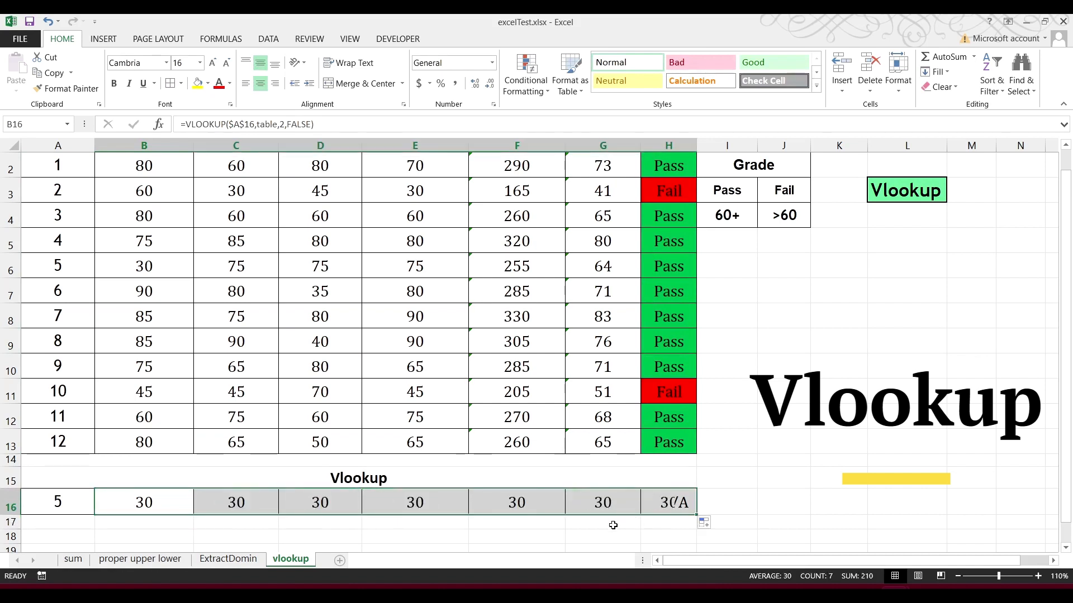
{"action": "left_click", "coordinate": [186, 495]}
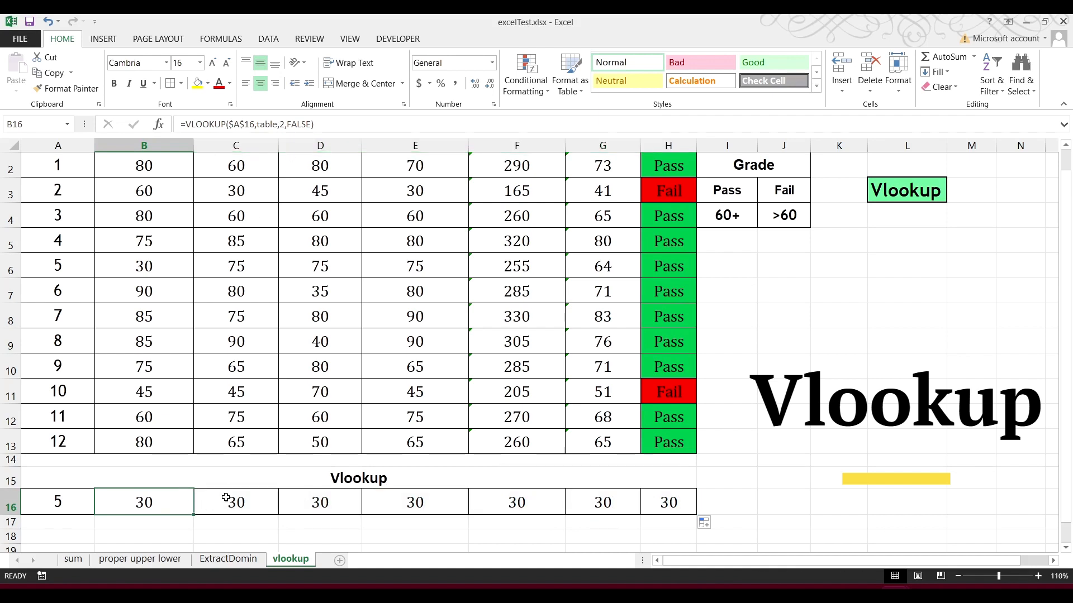
{"action": "left_click", "coordinate": [226, 498]}
{"action": "left_click", "coordinate": [284, 124]}
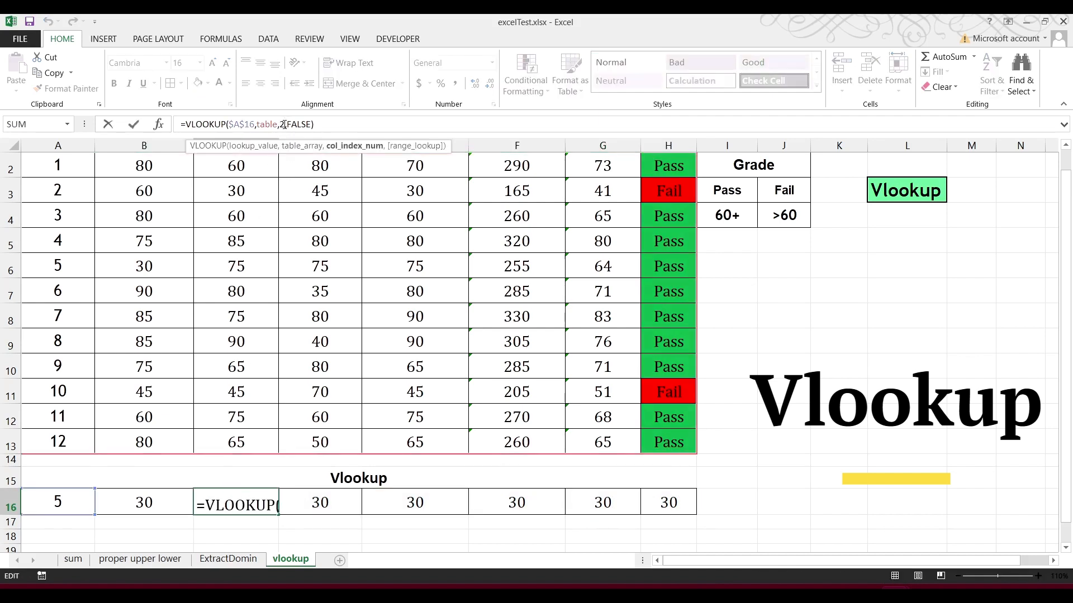
{"action": "key", "text": "BackSpace"}
{"action": "type", "text": "3"}
{"action": "key", "text": "Return"}
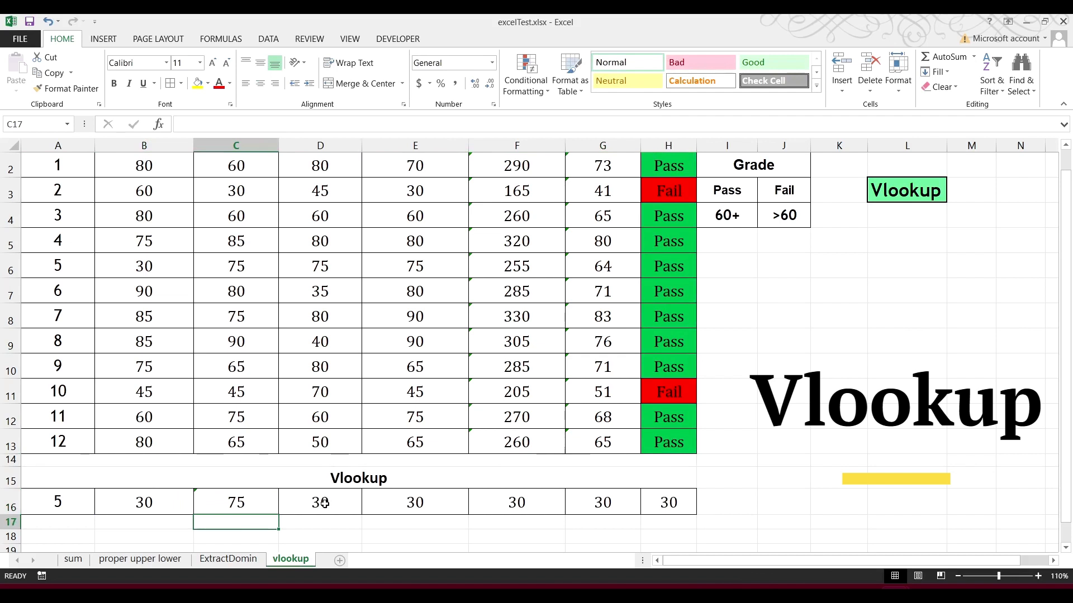
Set the column index in D16's VLOOKUP formula to 4 so it looks up the fourth table column.
{"action": "left_click", "coordinate": [326, 505]}
{"action": "left_click", "coordinate": [285, 124]}
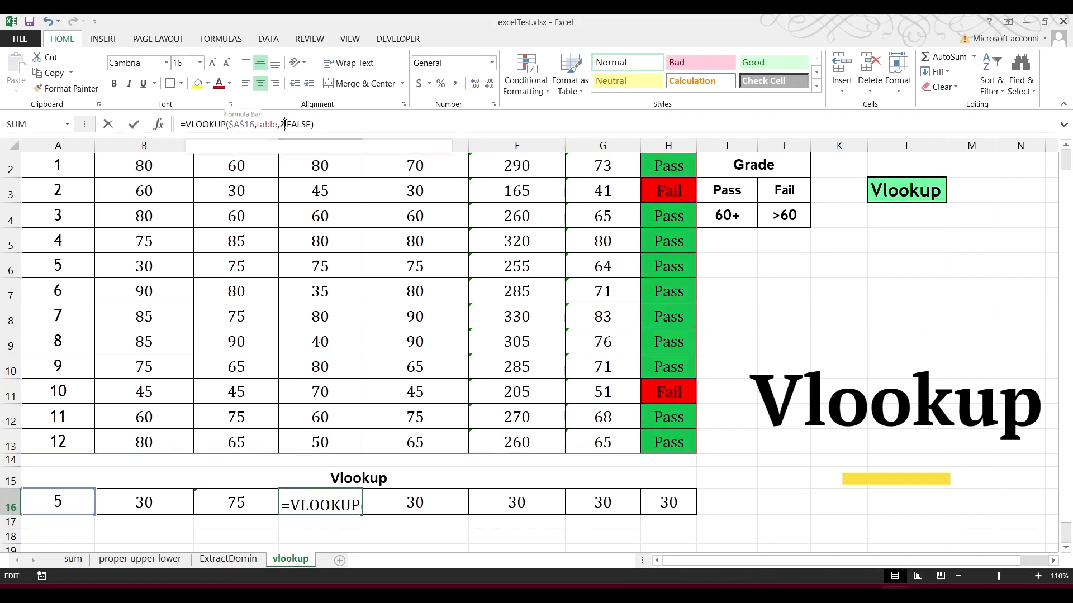
{"action": "key", "text": "BackSpace"}
{"action": "type", "text": "3"}
{"action": "key", "text": "Return"}
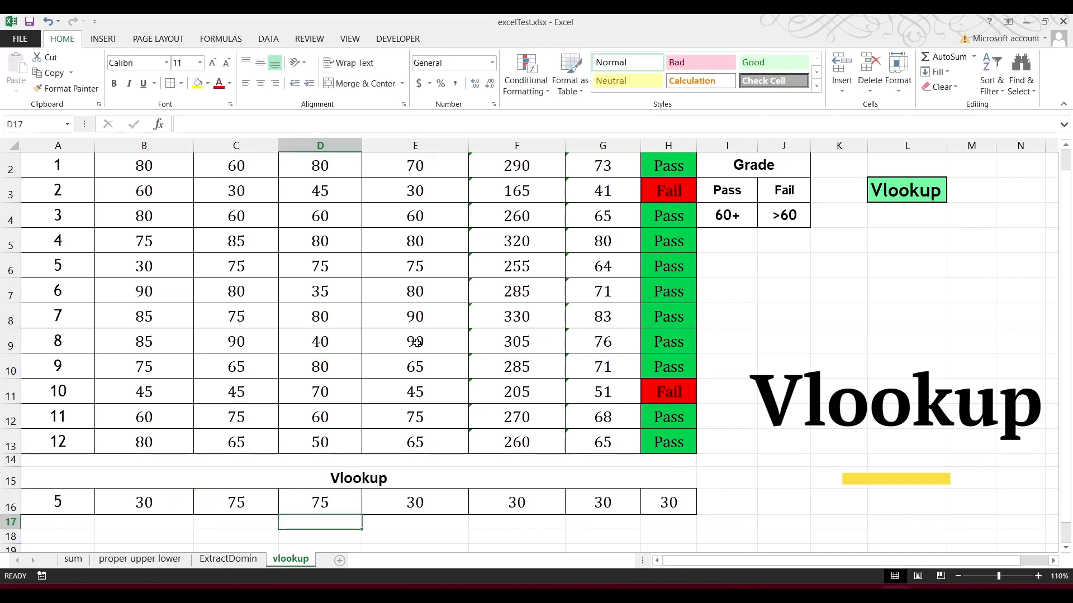
Set the column index in E16's VLOOKUP formula to 5, giving =VLOOKUP($A$16,table,5,FALSE).
{"action": "left_click", "coordinate": [404, 501]}
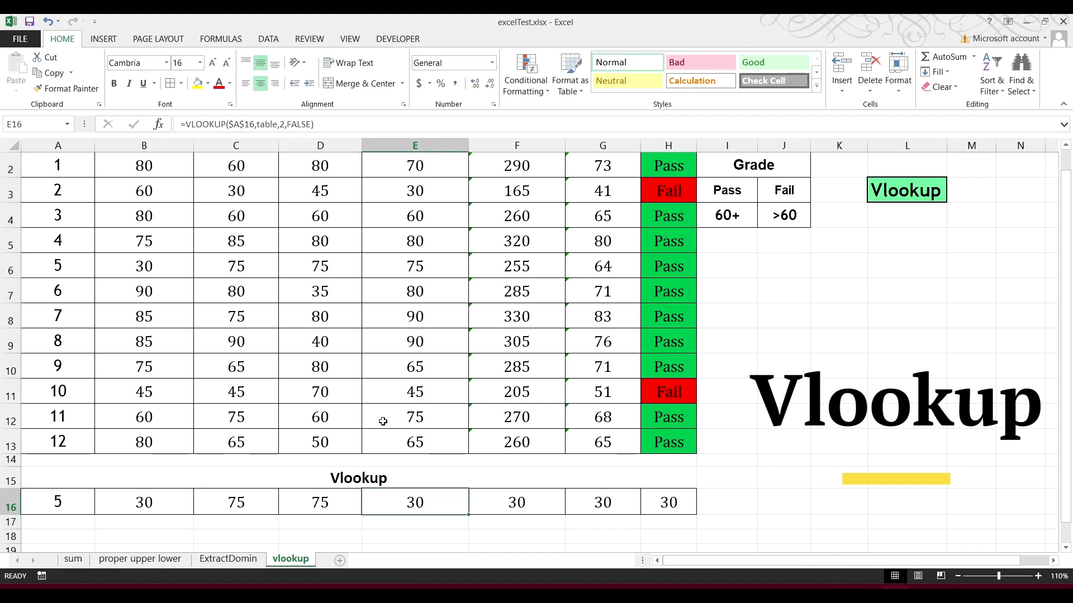
{"action": "left_click", "coordinate": [285, 124]}
{"action": "key", "text": "BackSpace"}
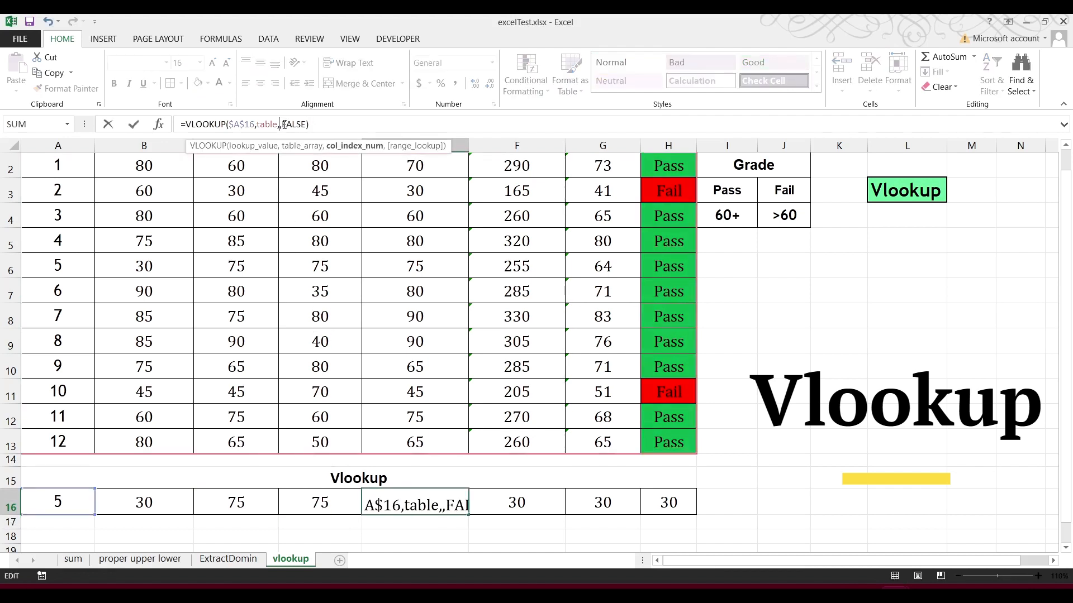
{"action": "type", "text": "5"}
{"action": "key", "text": "Return"}
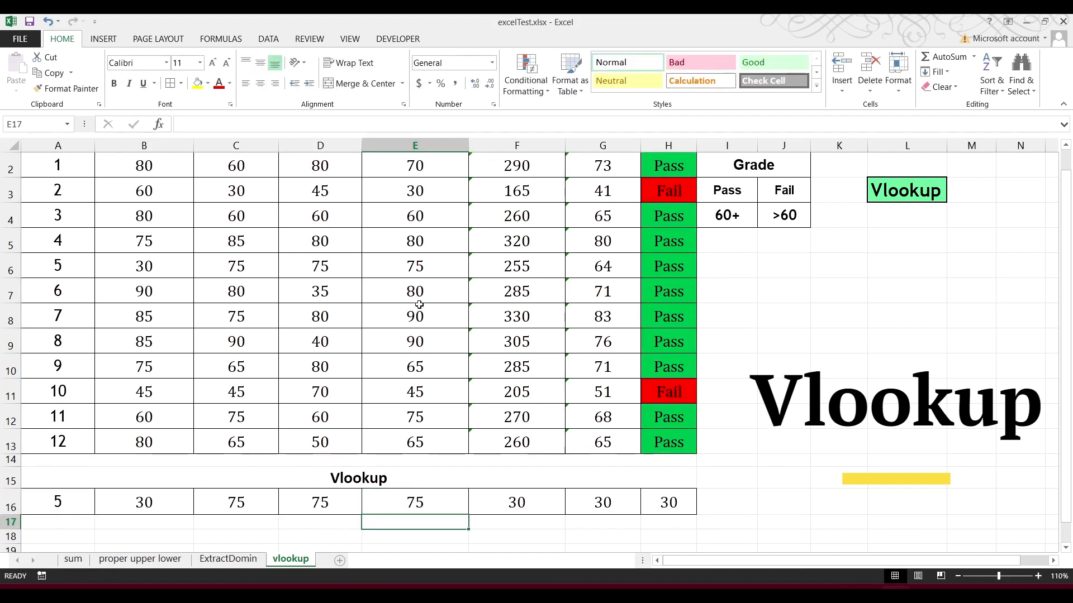
Set the column index in F16's VLOOKUP formula to 6, giving =VLOOKUP($A$16,table,6,FALSE).
{"action": "left_click", "coordinate": [514, 501]}
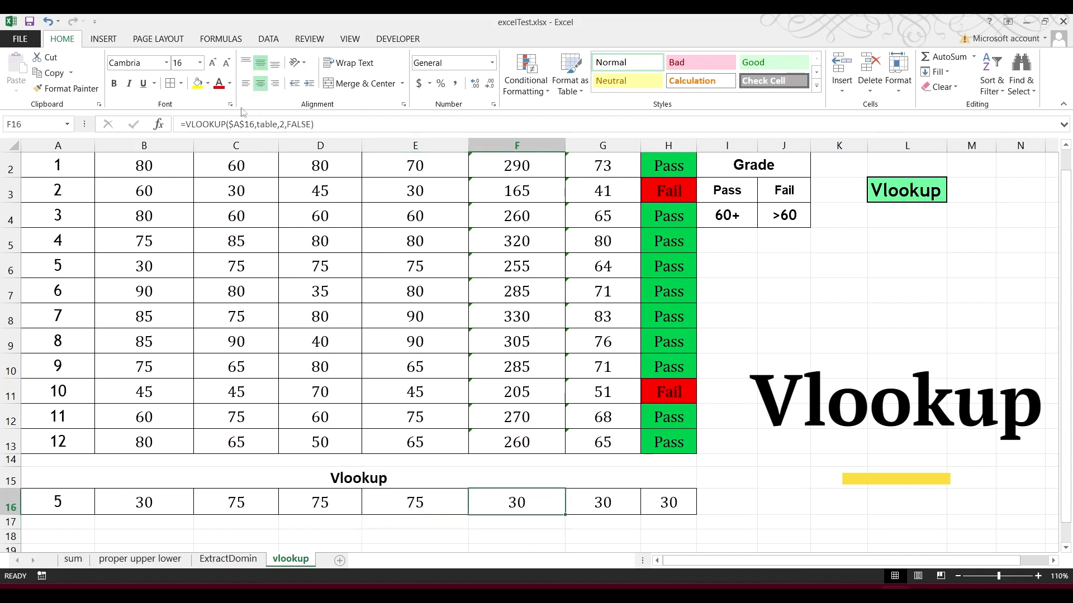
{"action": "left_click", "coordinate": [286, 124]}
{"action": "key", "text": "BackSpace"}
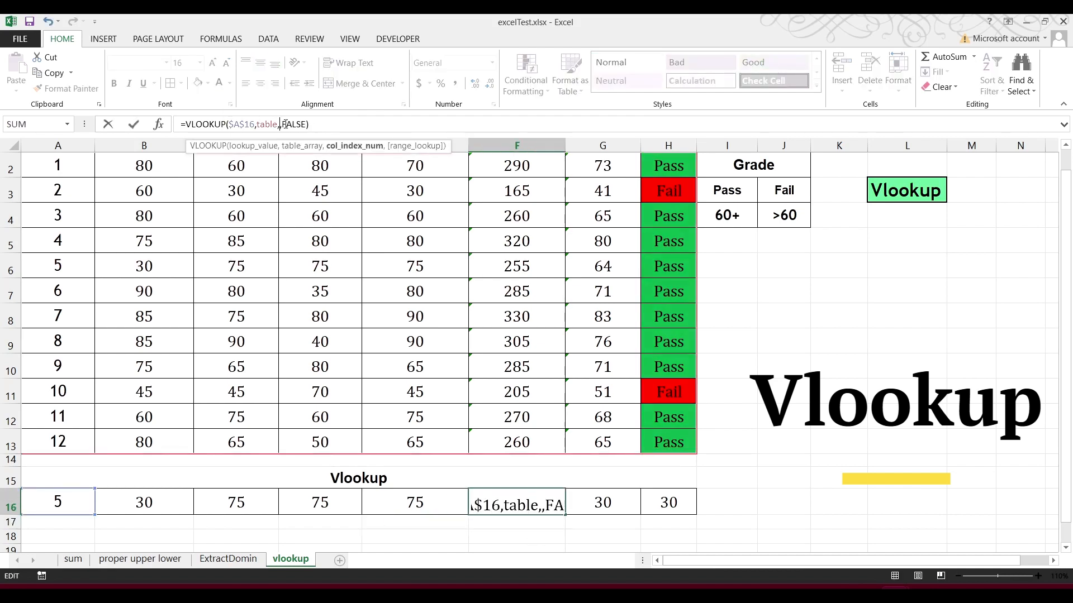
{"action": "type", "text": "6"}
{"action": "key", "text": "Return"}
Set the column index in G16's VLOOKUP formula to 7, giving =VLOOKUP($A$16,table,7,FALSE).
{"action": "left_click", "coordinate": [622, 492]}
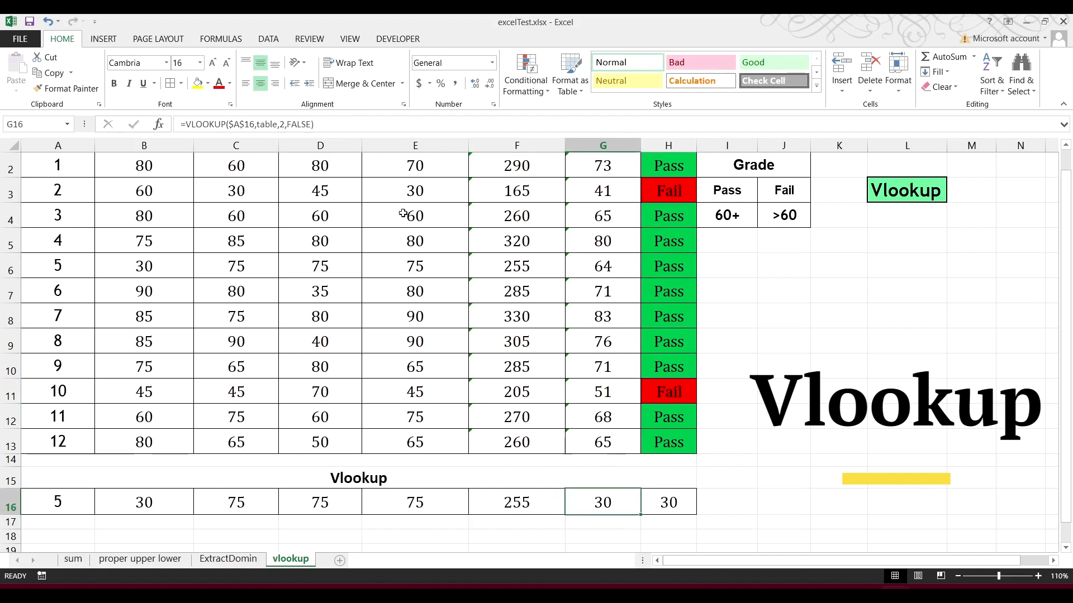
{"action": "left_click", "coordinate": [302, 124]}
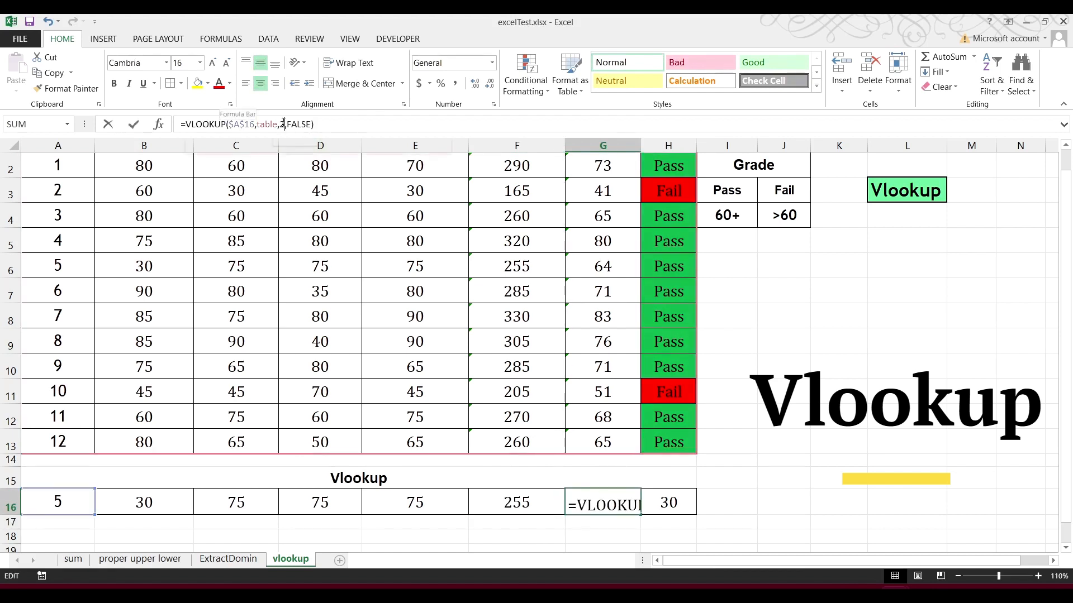
{"action": "key", "text": "BackSpace"}
{"action": "type", "text": "7"}
{"action": "key", "text": "Return"}
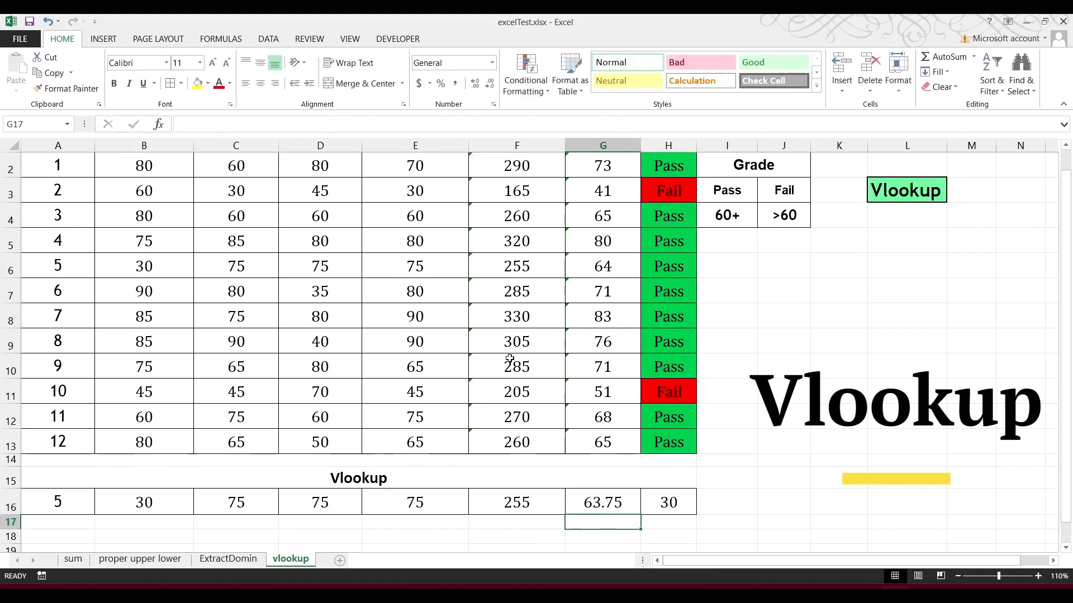
Set the column index in H16's VLOOKUP formula to 8, giving =VLOOKUP($A$16,table,8,FALSE).
{"action": "left_click", "coordinate": [668, 506]}
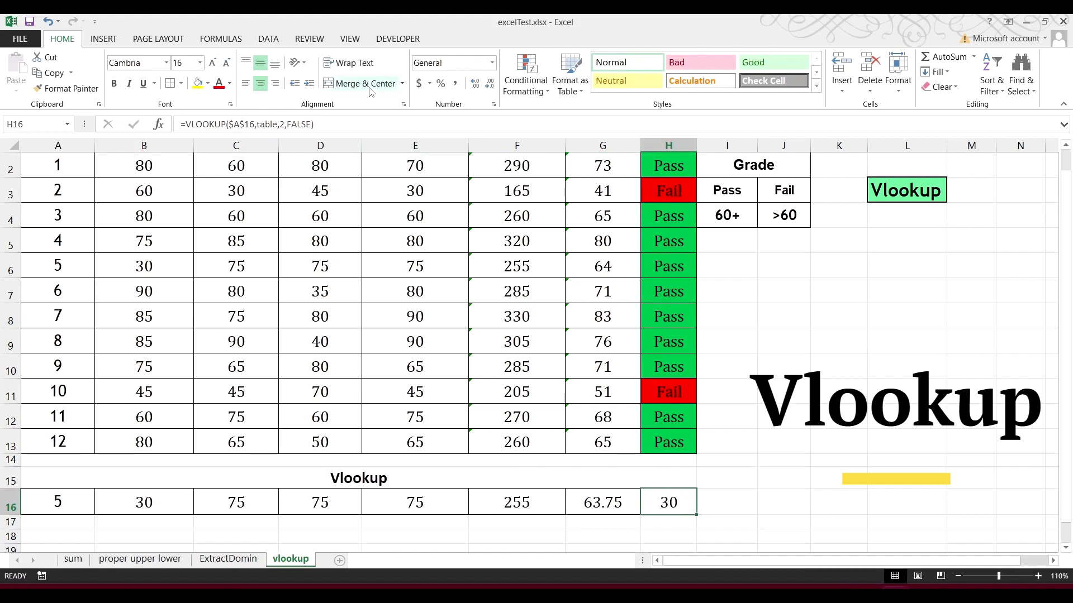
{"action": "left_click", "coordinate": [284, 125]}
{"action": "key", "text": "BackSpace"}
{"action": "type", "text": "8"}
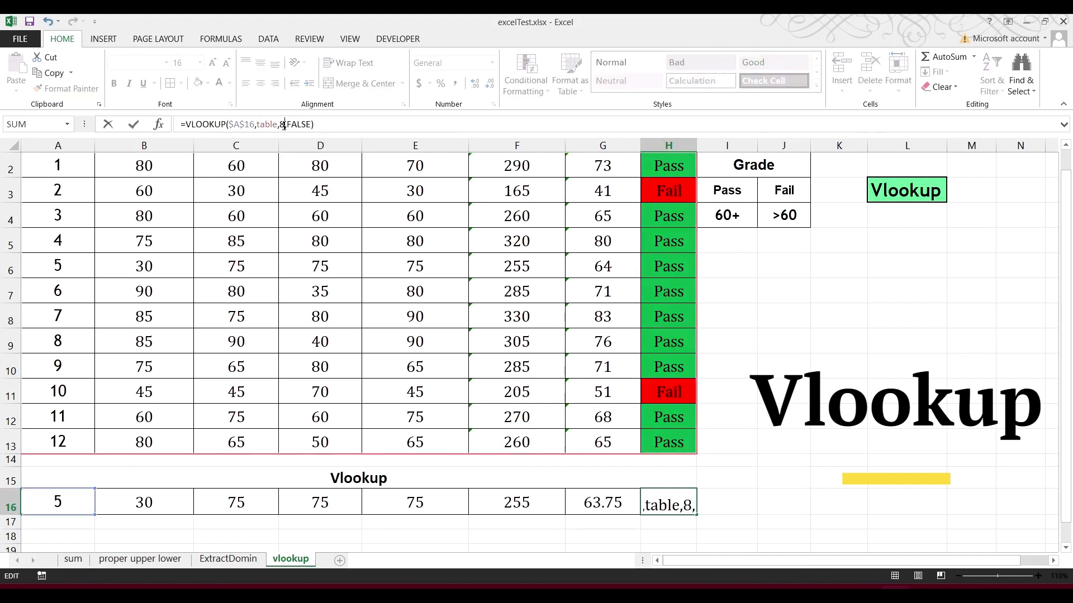
{"action": "key", "text": "Return"}
Decrease the decimals of the looked-up average in G16 until it shows a whole number.
{"action": "left_click", "coordinate": [595, 506]}
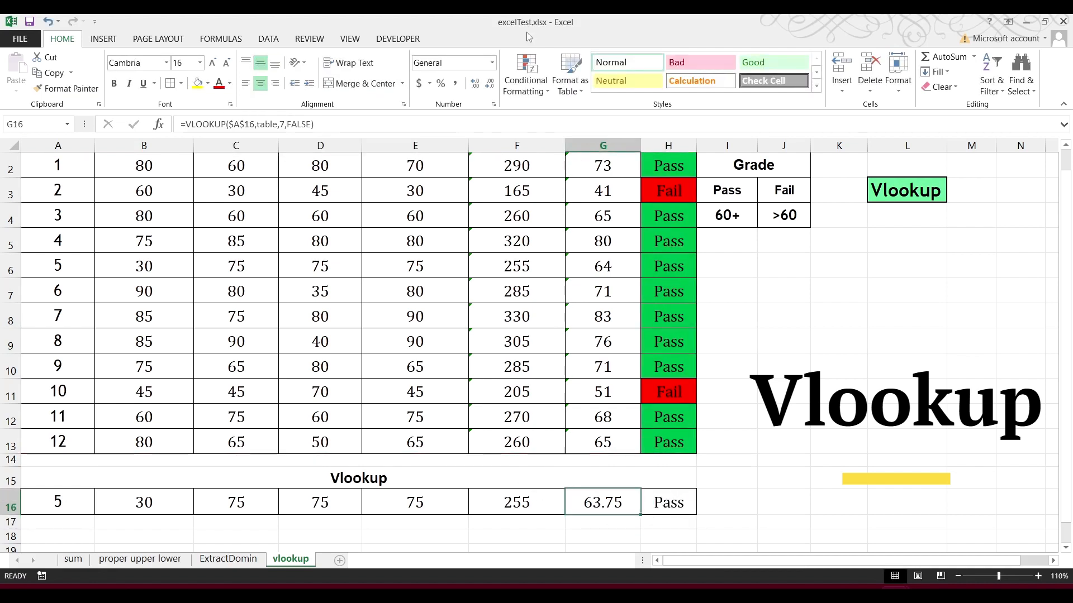
{"action": "left_click", "coordinate": [487, 87]}
{"action": "left_click", "coordinate": [488, 87]}
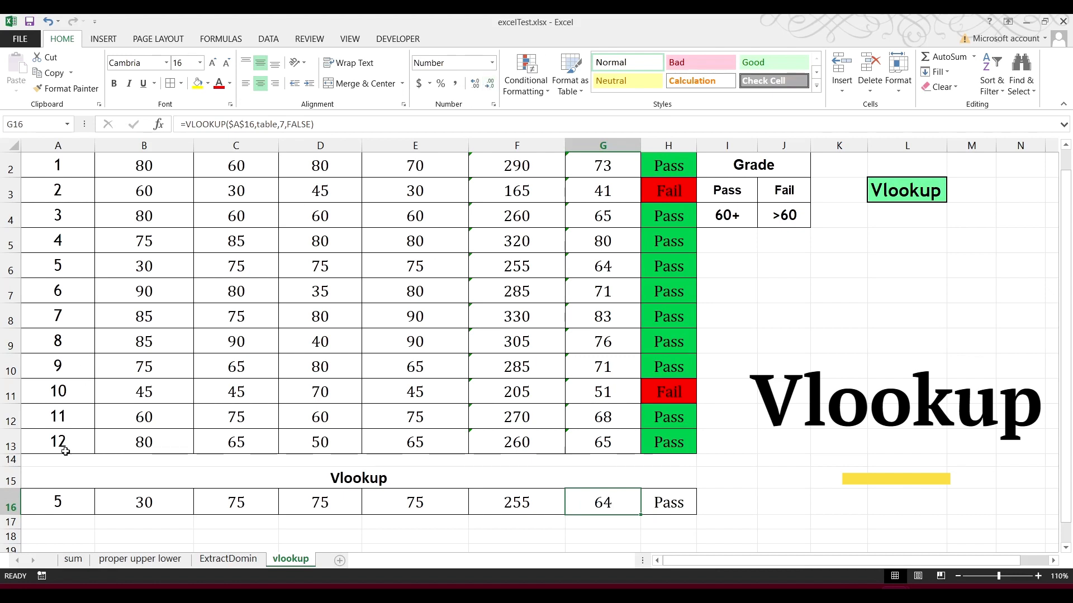
Test the lookup row by entering 6 and 12 one after the other as the lookup value in A16.
{"action": "left_click", "coordinate": [62, 499]}
{"action": "type", "text": "6"}
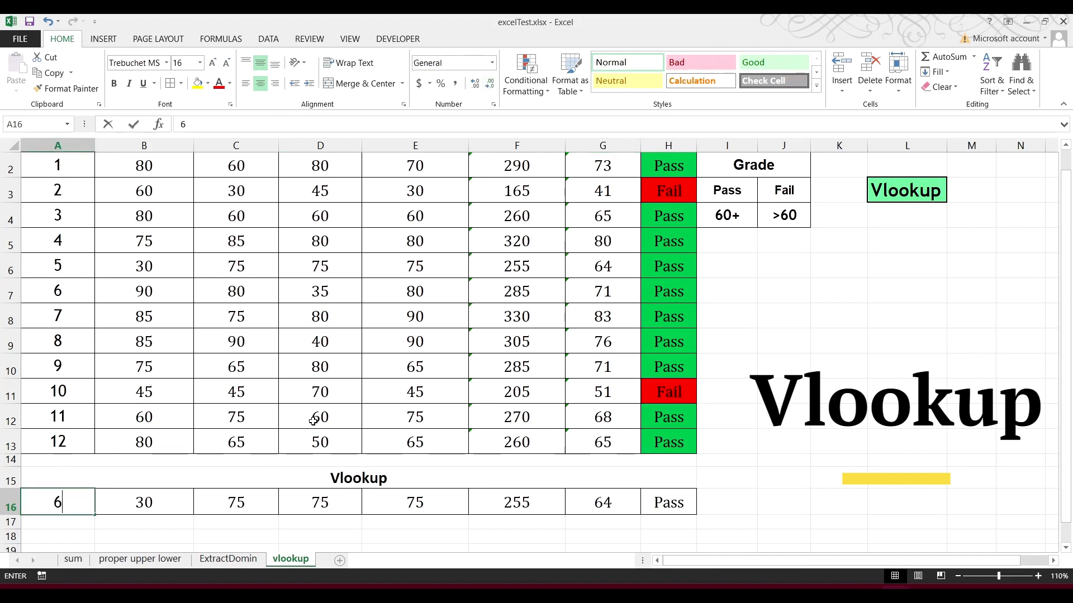
{"action": "key", "text": "Return"}
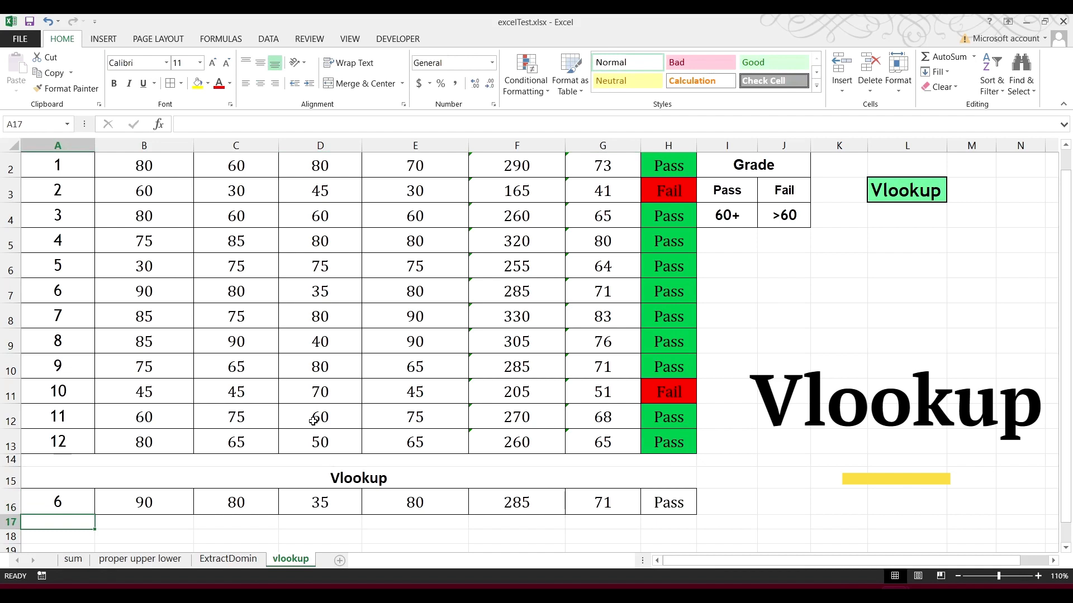
{"action": "key", "text": "Up"}
{"action": "type", "text": "12"}
{"action": "key", "text": "Return"}
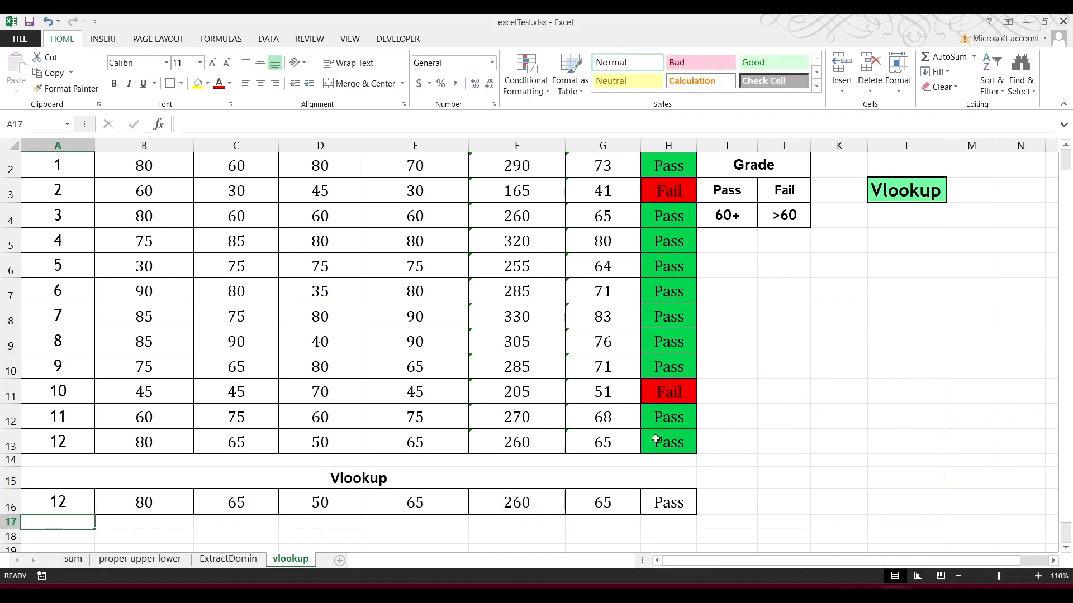
Enter 2 as the lookup value in A16 and check the results across B16:H16.
{"action": "left_click", "coordinate": [67, 501]}
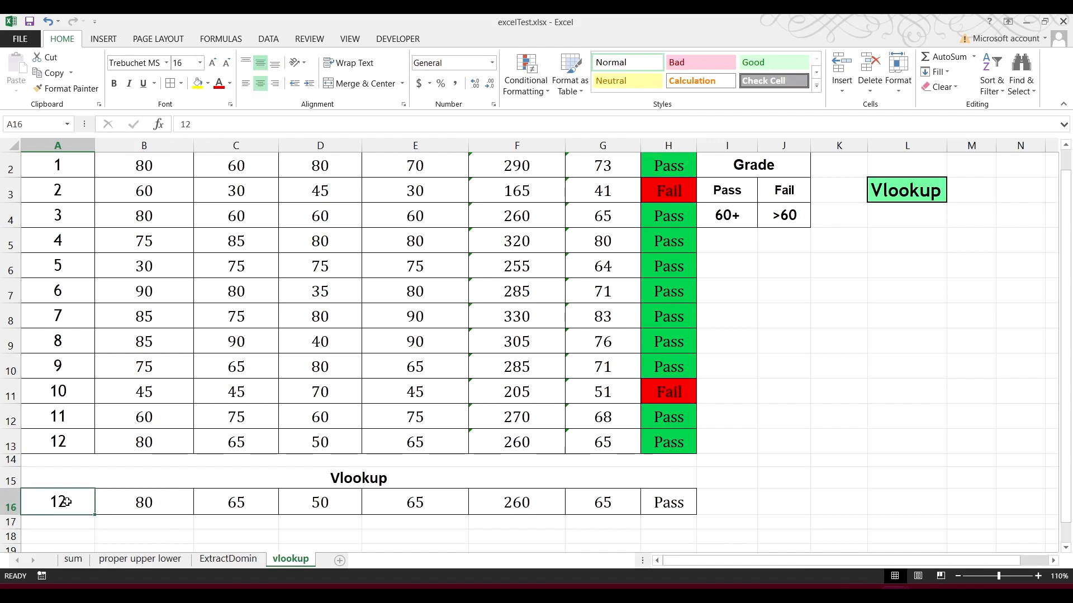
{"action": "type", "text": "2"}
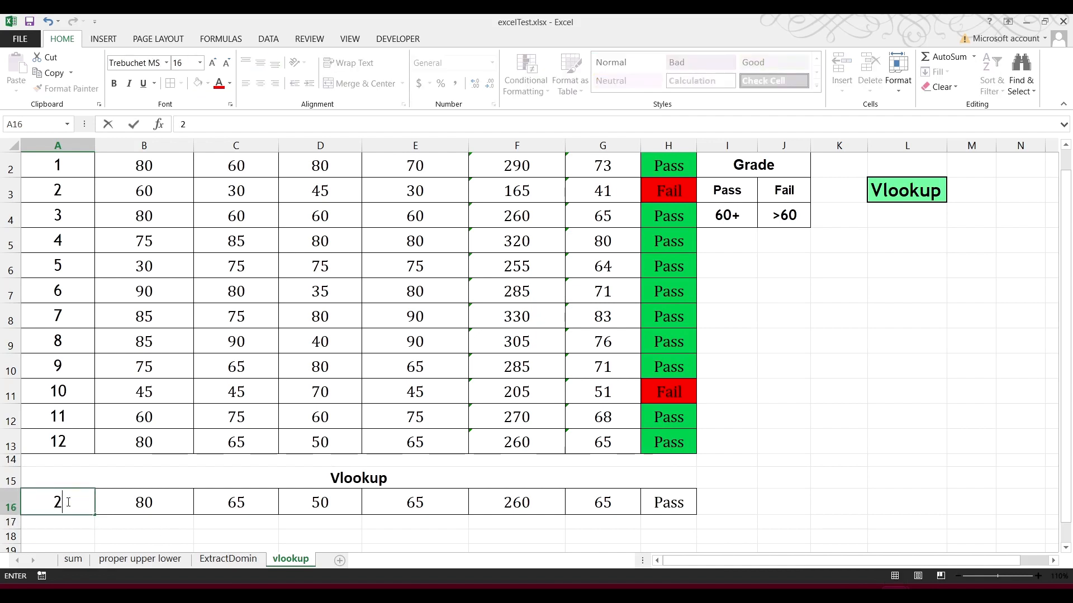
{"action": "key", "text": "Return"}
{"action": "left_click_drag", "start_coordinate": [143, 495], "coordinate": [664, 522]}
Add a conditional formatting rule to H16 that gives cells containing the text "Pass" a custom green fill.
{"action": "left_click", "coordinate": [673, 508]}
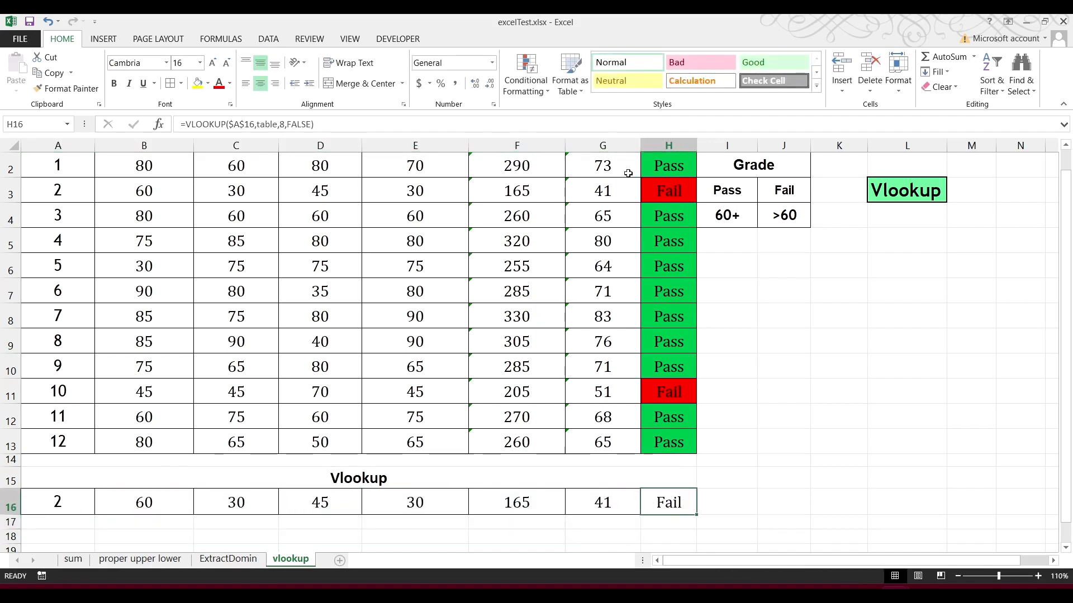
{"action": "left_click", "coordinate": [529, 88]}
{"action": "mouse_move", "coordinate": [575, 113]}
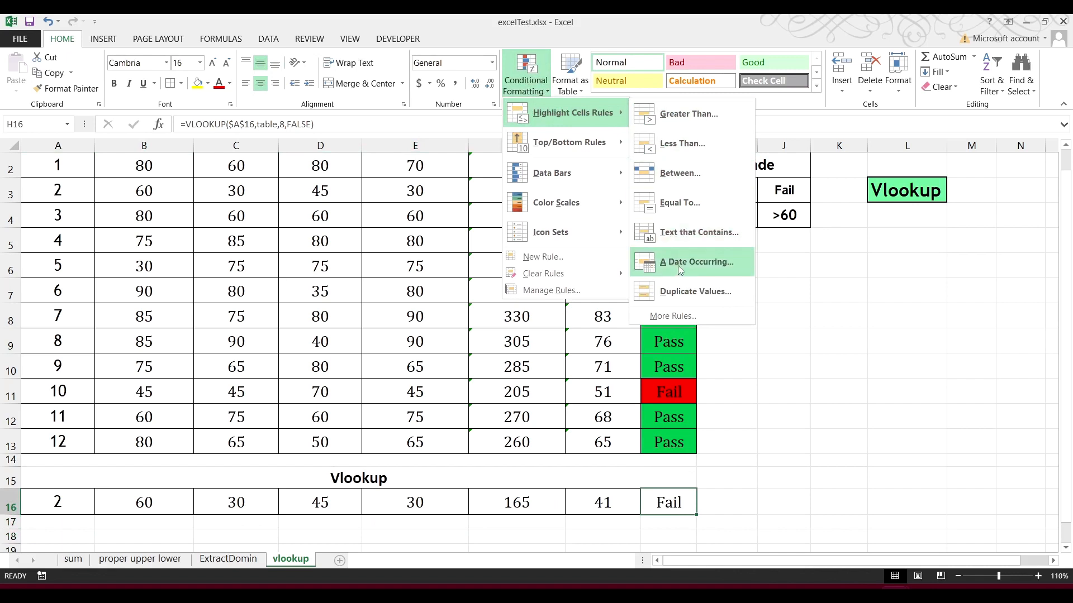
{"action": "left_click", "coordinate": [686, 232]}
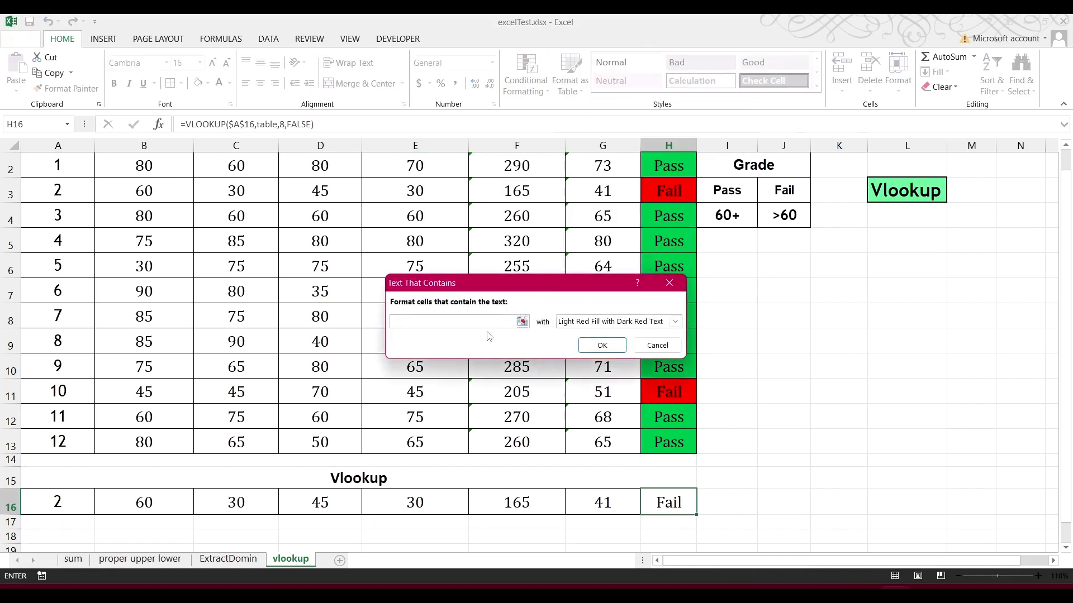
{"action": "type", "text": "Pass"}
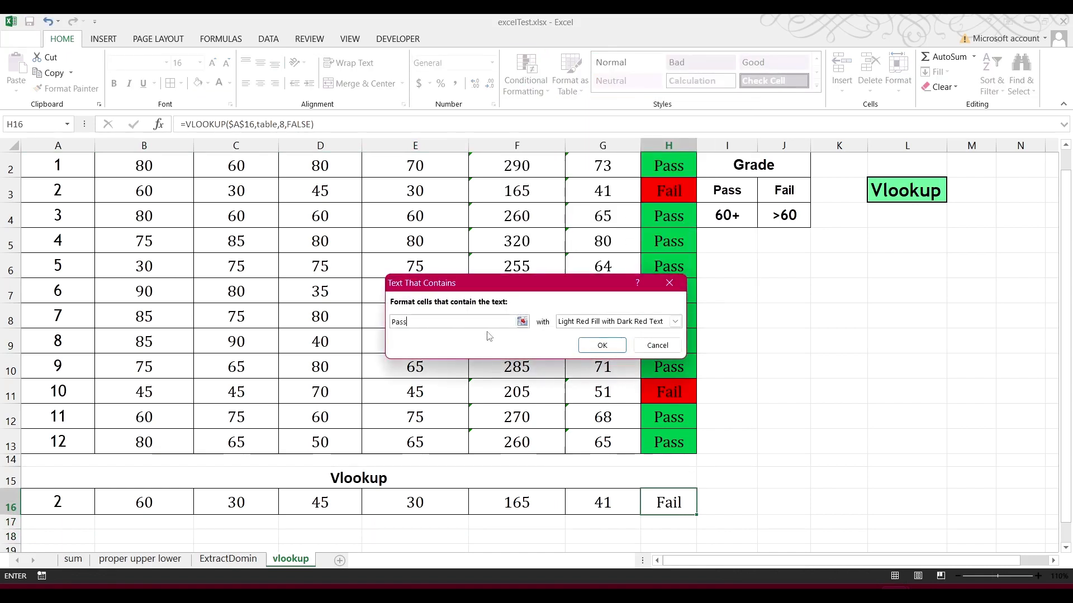
{"action": "left_click", "coordinate": [674, 322]}
{"action": "left_click", "coordinate": [593, 394]}
{"action": "left_click", "coordinate": [427, 275]}
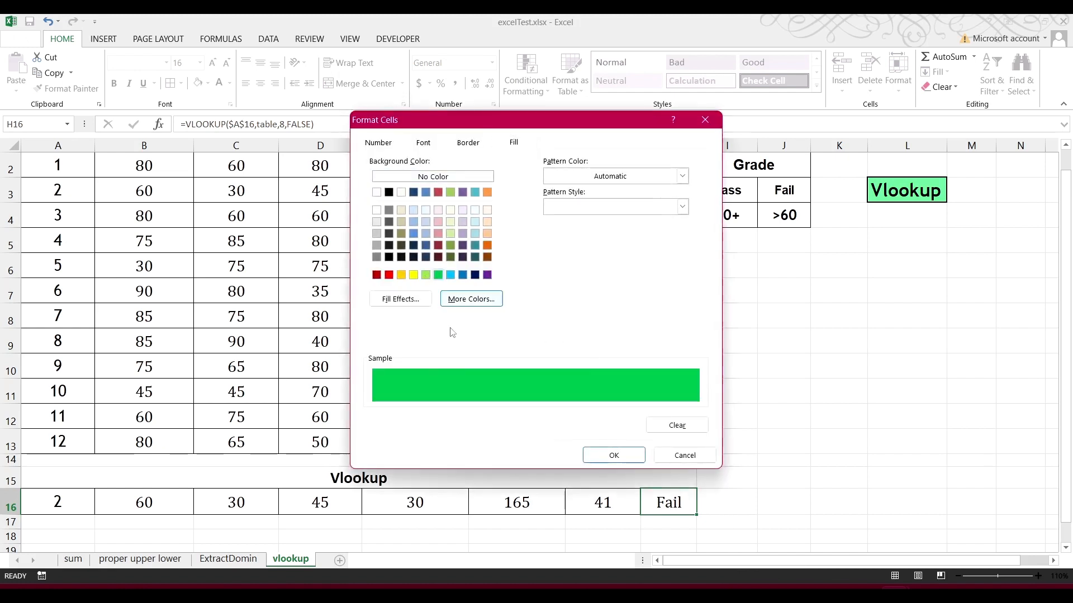
{"action": "left_click", "coordinate": [614, 455]}
{"action": "left_click", "coordinate": [603, 346]}
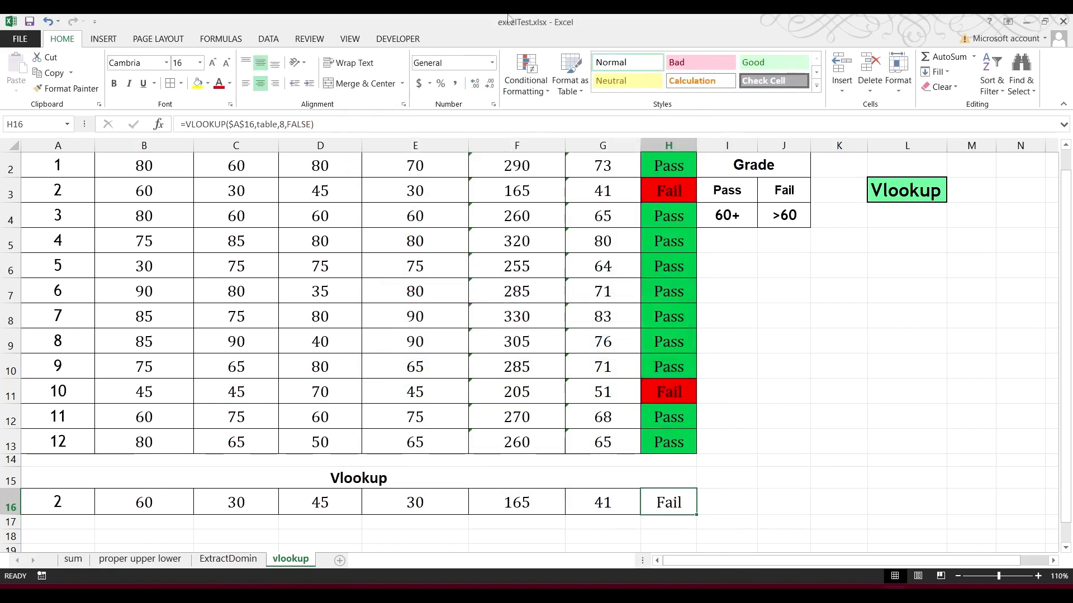
Add a second conditional formatting rule to H16 that gives cells containing the text "Fail" a custom red fill.
{"action": "left_click", "coordinate": [526, 73]}
{"action": "mouse_move", "coordinate": [575, 113]}
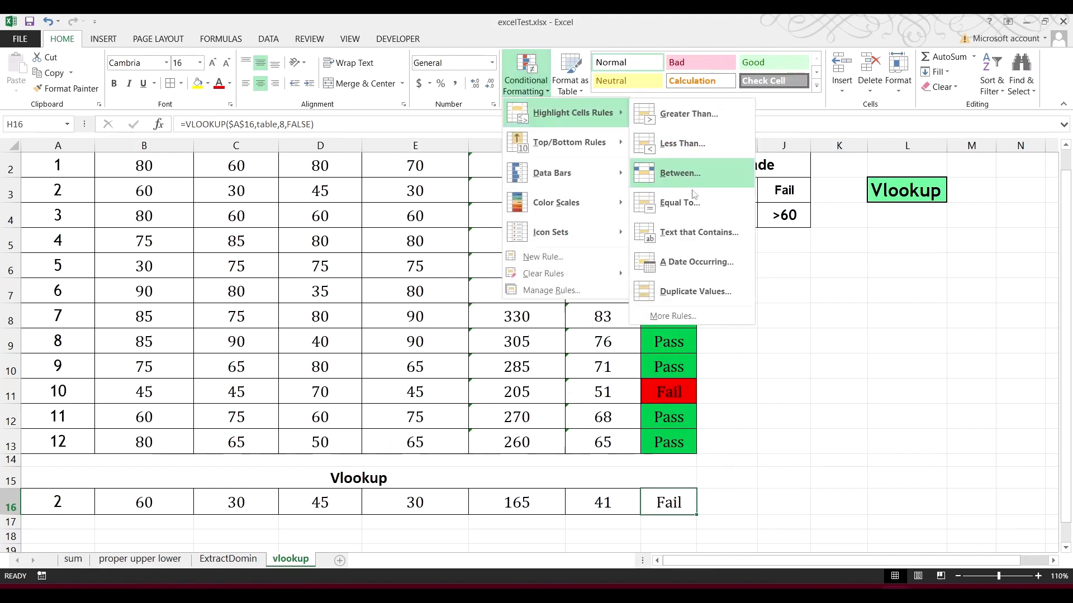
{"action": "left_click", "coordinate": [686, 234]}
{"action": "type", "text": "Fail"}
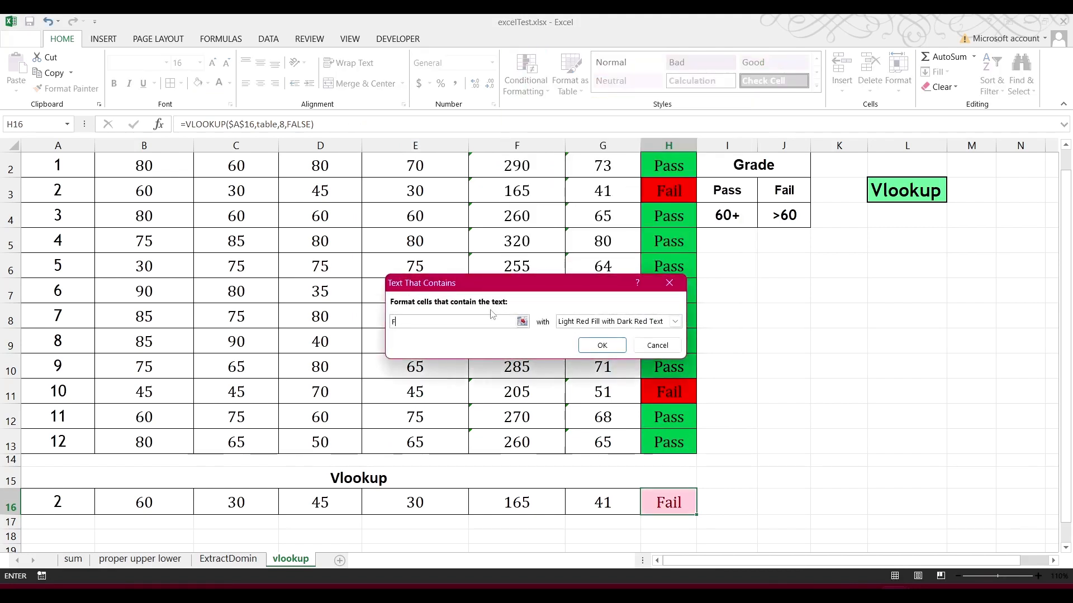
{"action": "left_click", "coordinate": [674, 322]}
{"action": "left_click", "coordinate": [601, 397]}
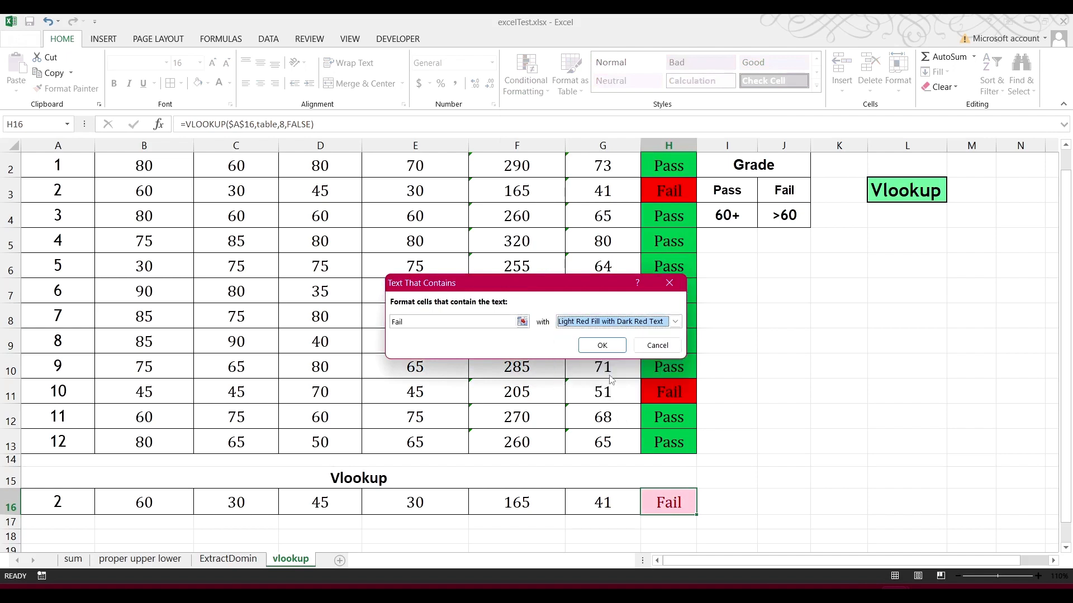
{"action": "left_click", "coordinate": [675, 322]}
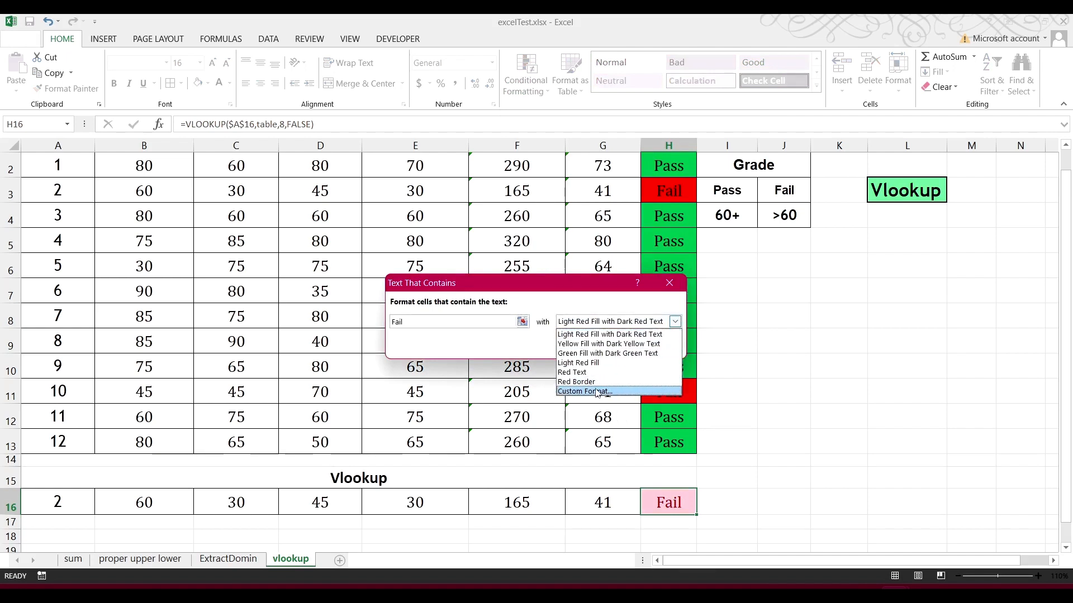
{"action": "left_click", "coordinate": [595, 394]}
{"action": "left_click", "coordinate": [389, 275]}
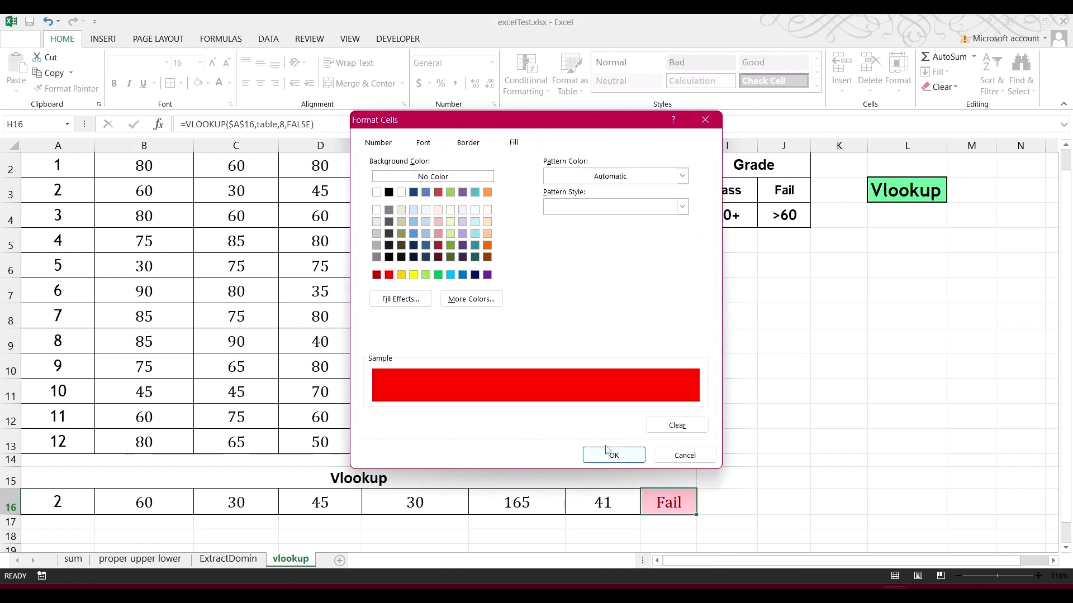
{"action": "left_click", "coordinate": [609, 454]}
{"action": "left_click", "coordinate": [610, 348]}
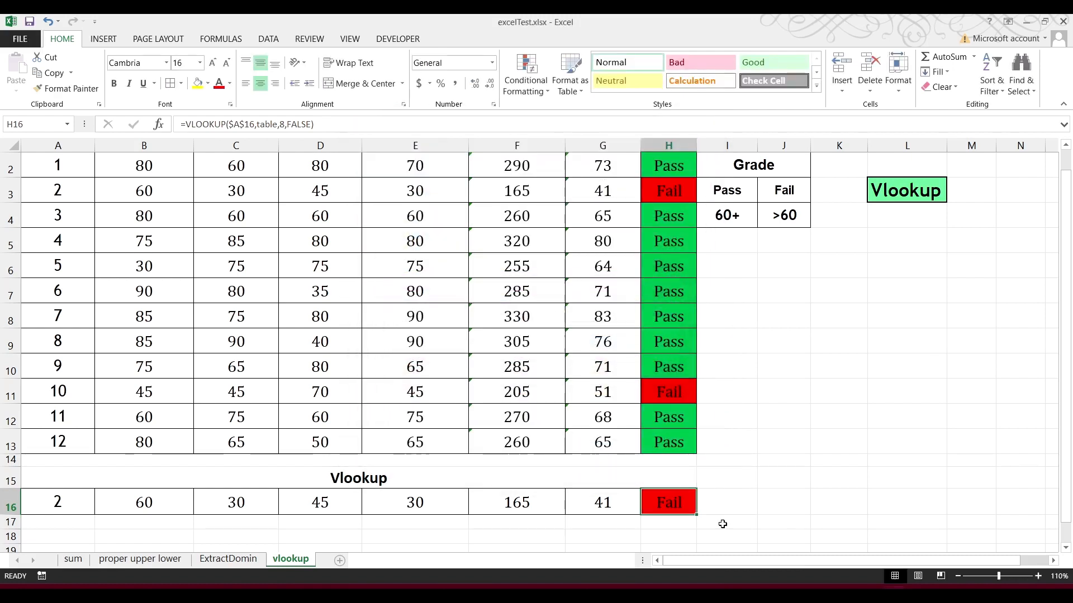
Enter 7 as the lookup value in A16 to test the lookup row and its conditional formatting.
{"action": "left_click", "coordinate": [737, 535]}
{"action": "left_click", "coordinate": [65, 500]}
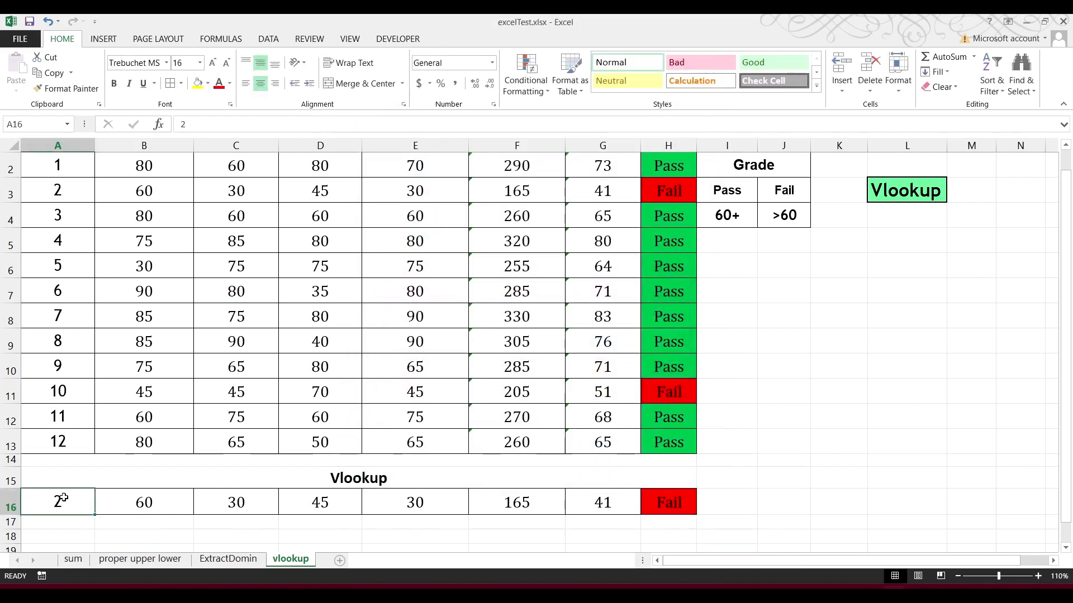
{"action": "type", "text": "7"}
{"action": "key", "text": "Return"}
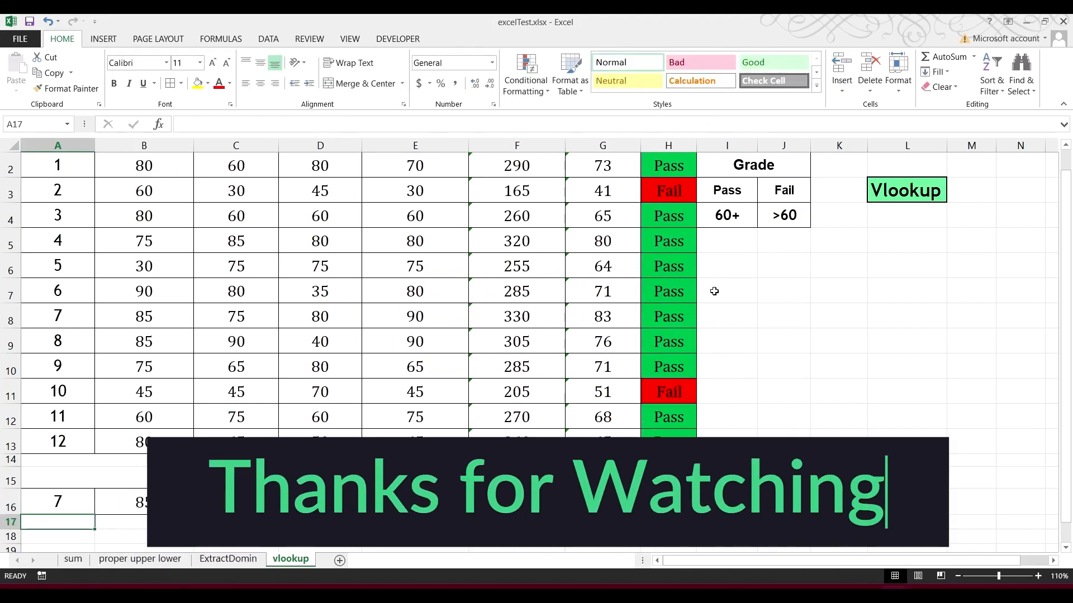
Review the ExtractDomin, proper upper lower and sum sheets, finishing on the invoice table's Total cell H11.
{"action": "left_click", "coordinate": [221, 559]}
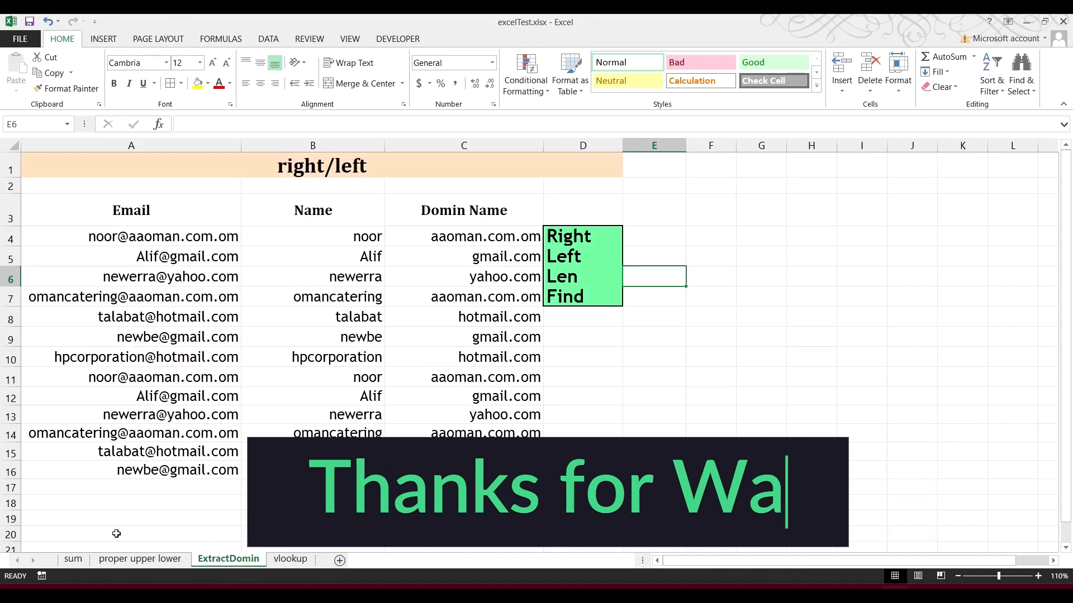
{"action": "left_click", "coordinate": [140, 560]}
{"action": "left_click", "coordinate": [67, 560]}
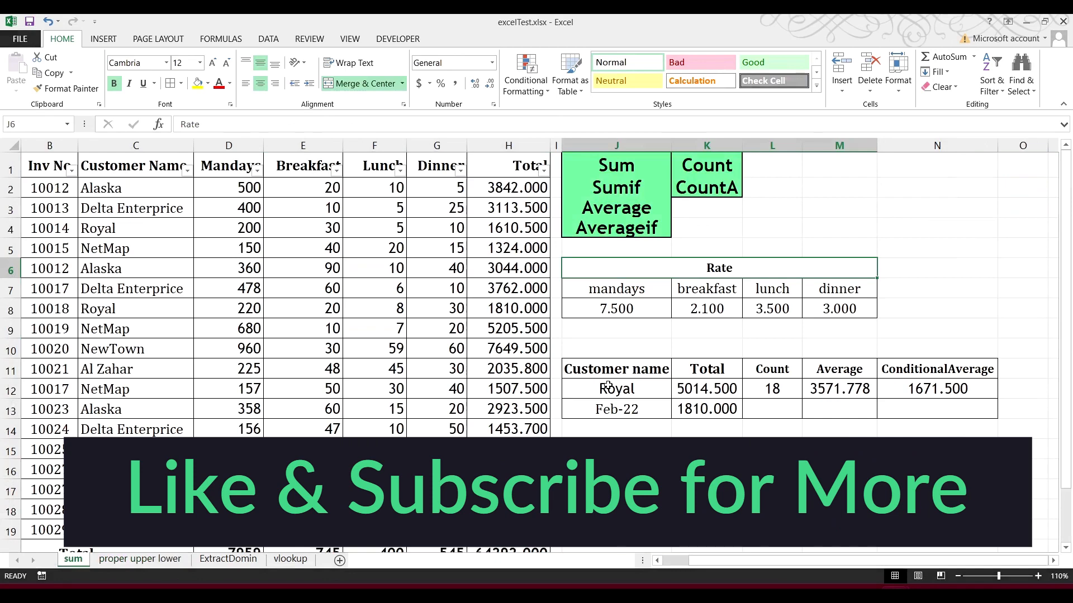
{"action": "left_click", "coordinate": [501, 304]}
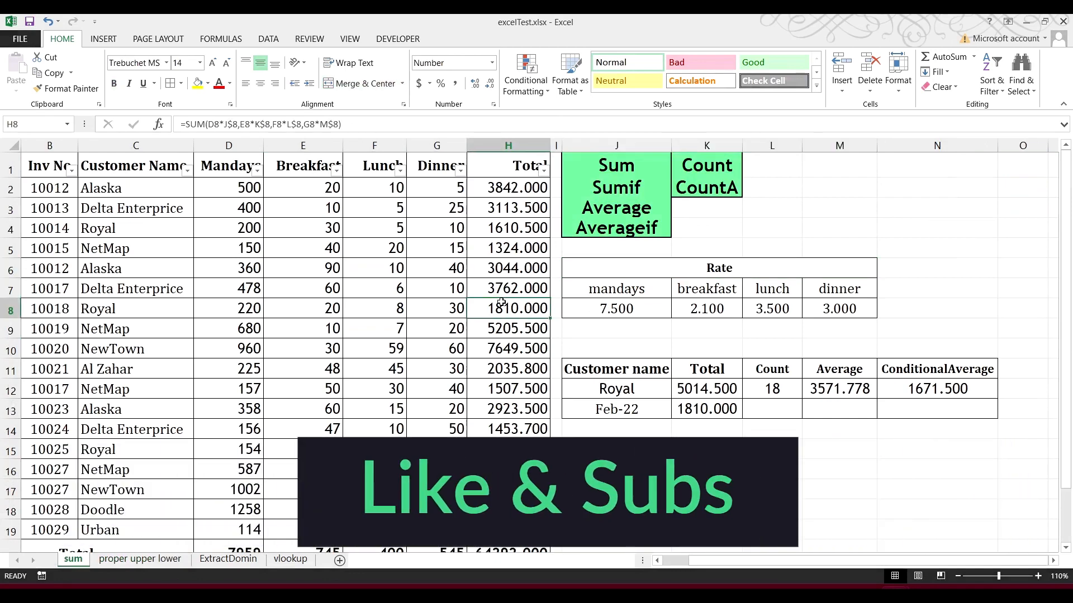
{"action": "key", "text": "ctrl+a"}
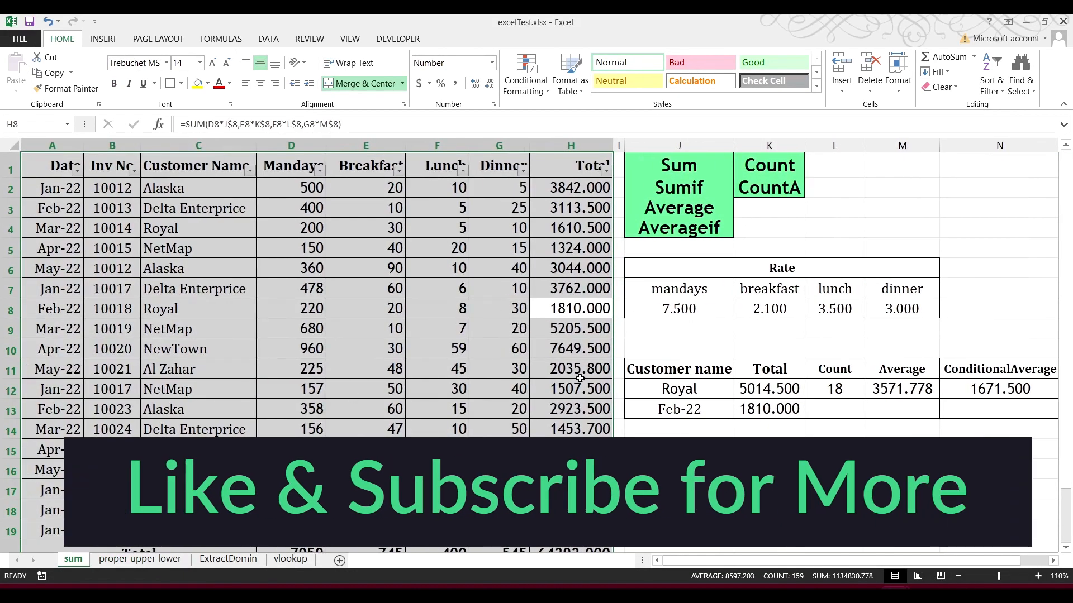
{"action": "left_click", "coordinate": [578, 366]}
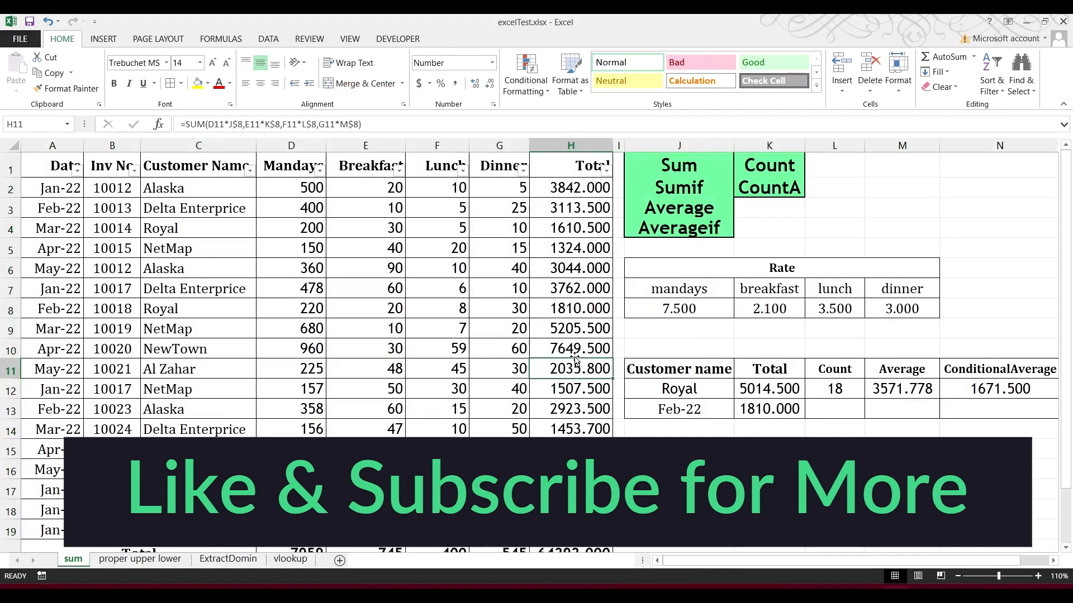